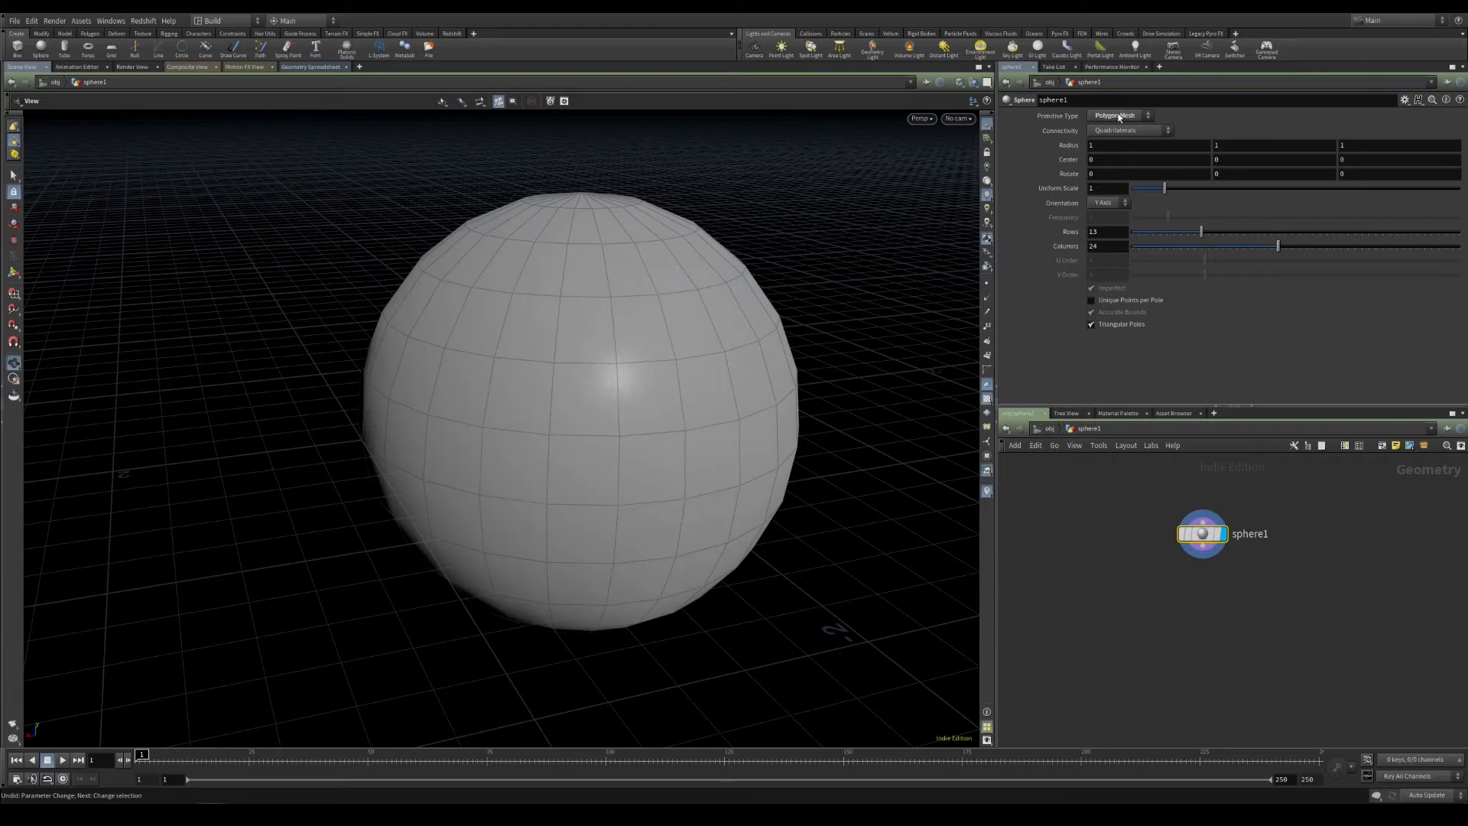
Step: Change the sphere's primitive type to Polygon and set its frequency to 15
click(1121, 116)
click(1117, 134)
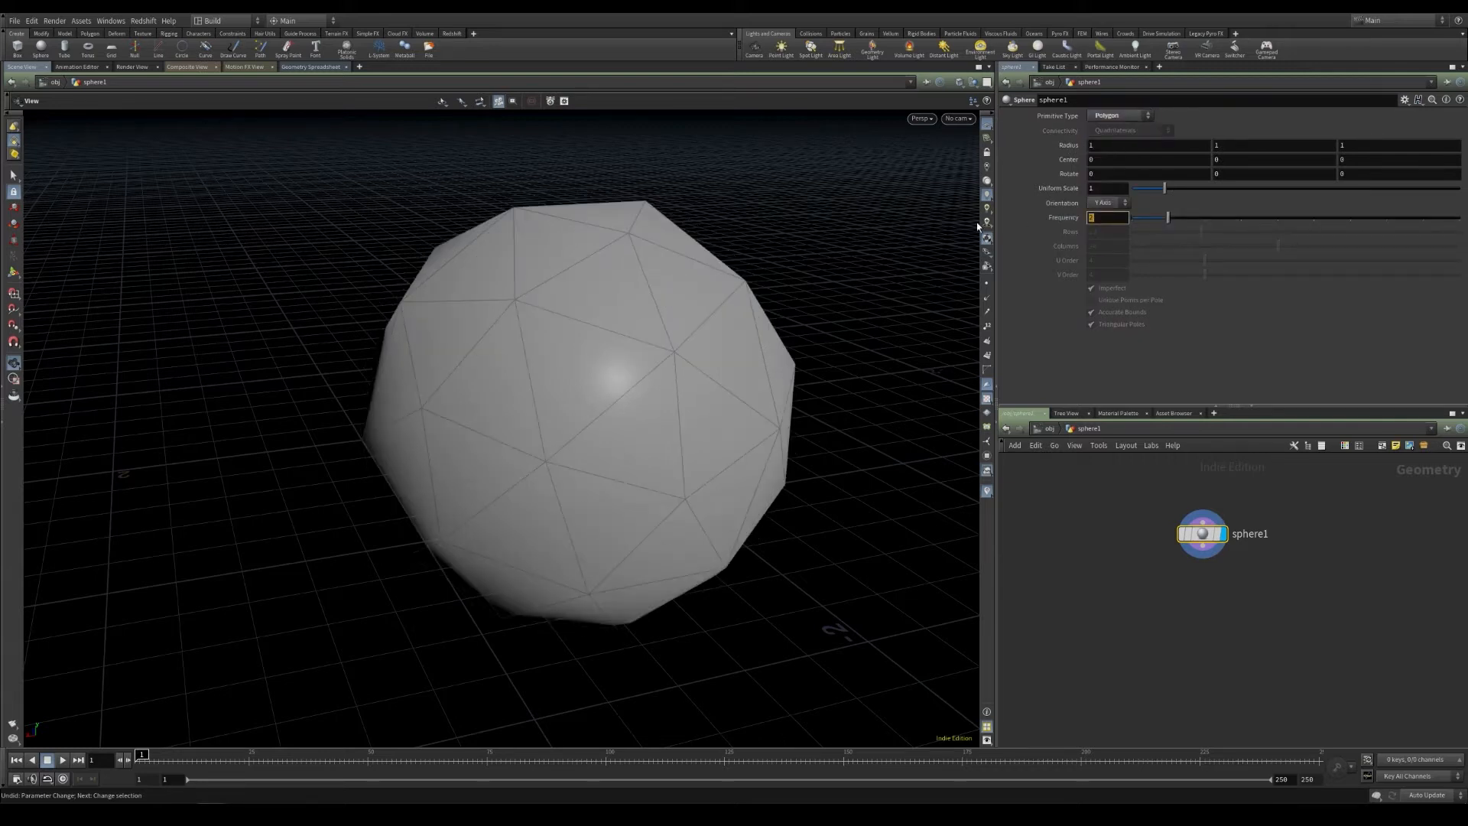
text(15)
key(Return)
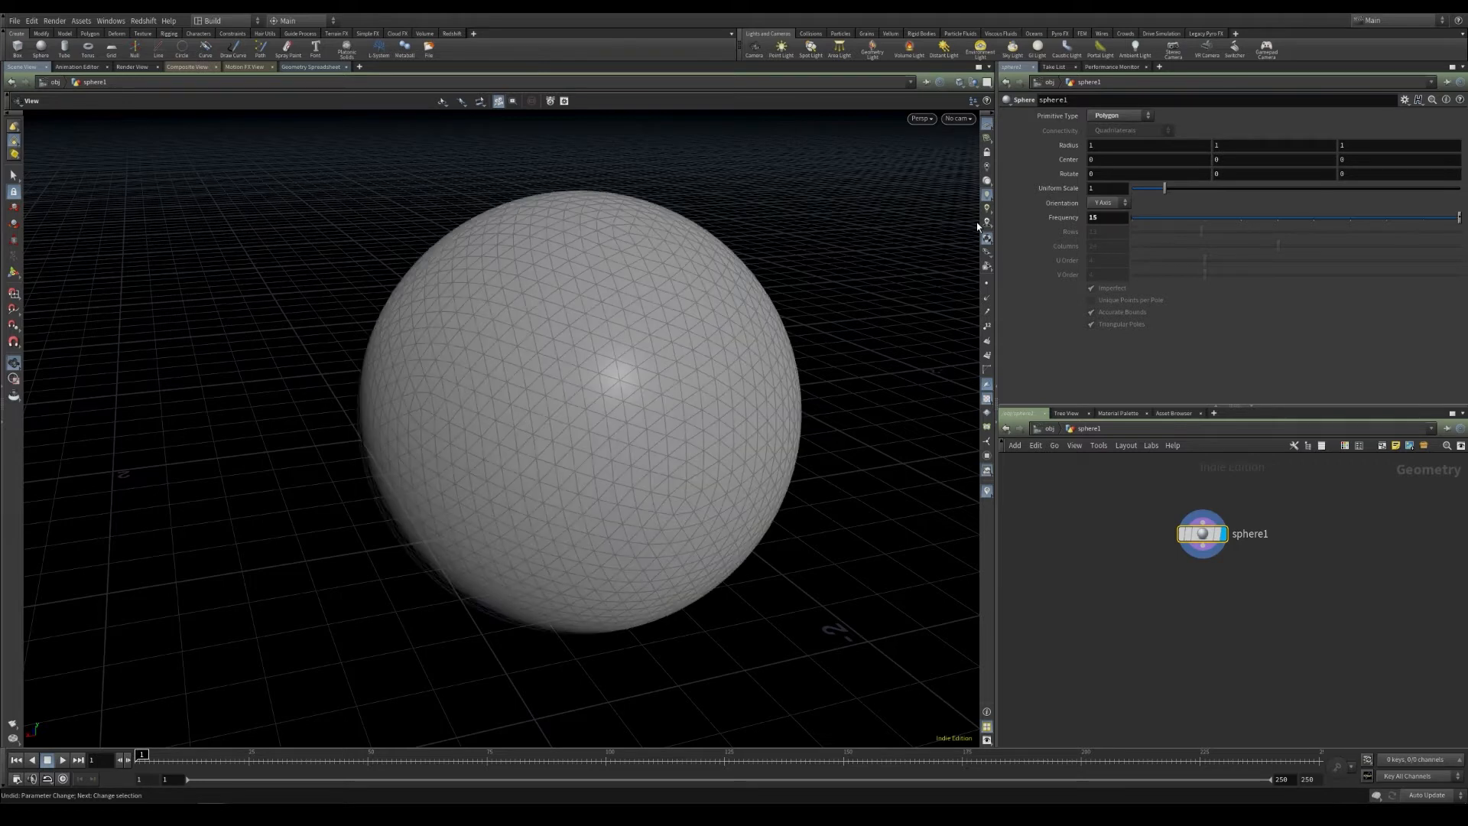
middle_drag(1148, 565, 1142, 517)
click(1181, 556)
key(Tab)
text(sca)
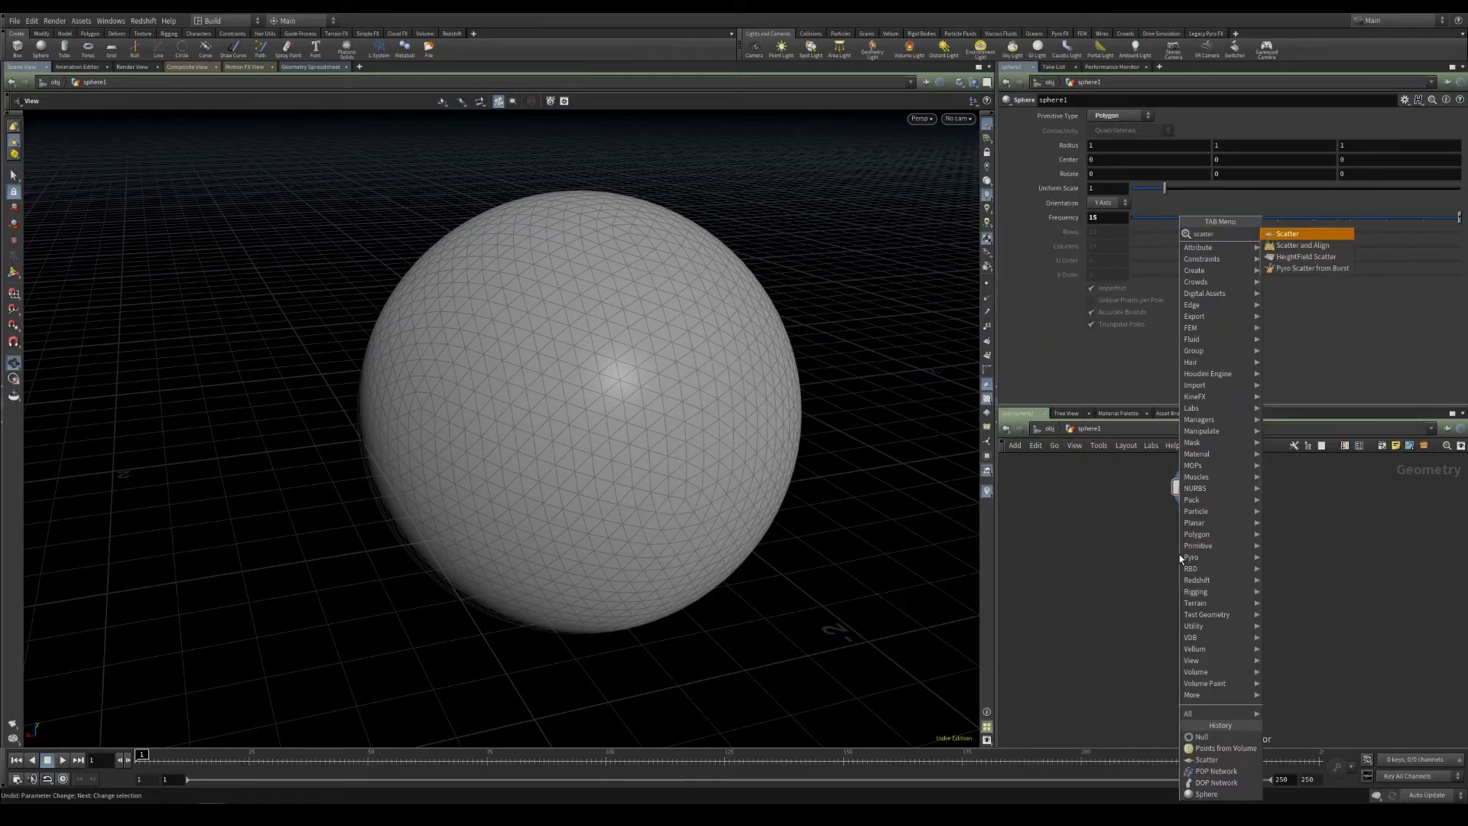
key(Return)
click(1204, 566)
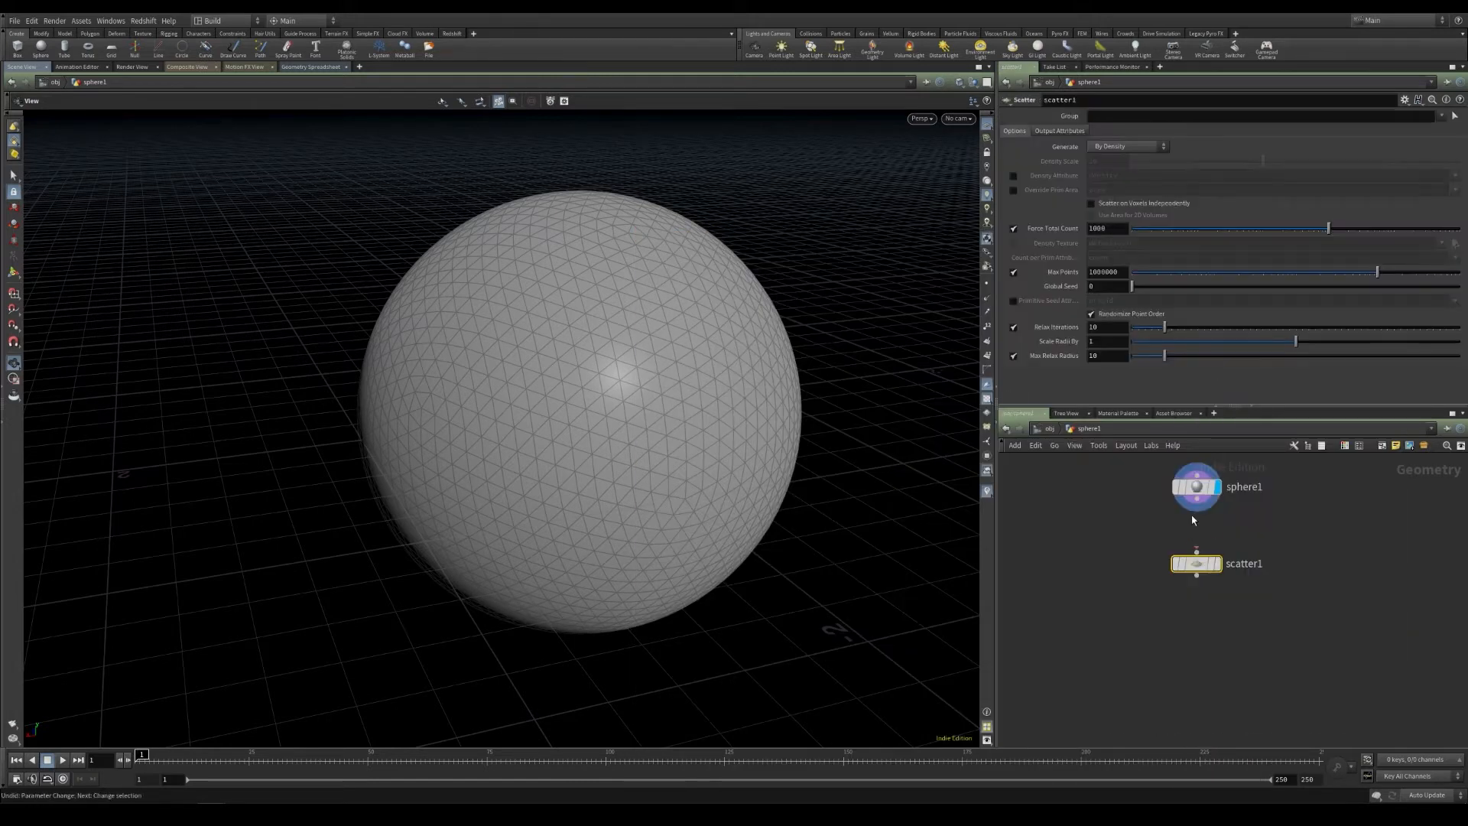
drag(573, 476, 672, 318)
drag(1078, 527, 1229, 608)
key(Delete)
Step: Add a Points from Volume node below the sphere, wire the sphere into it and display its result
key(Tab)
text(poi)
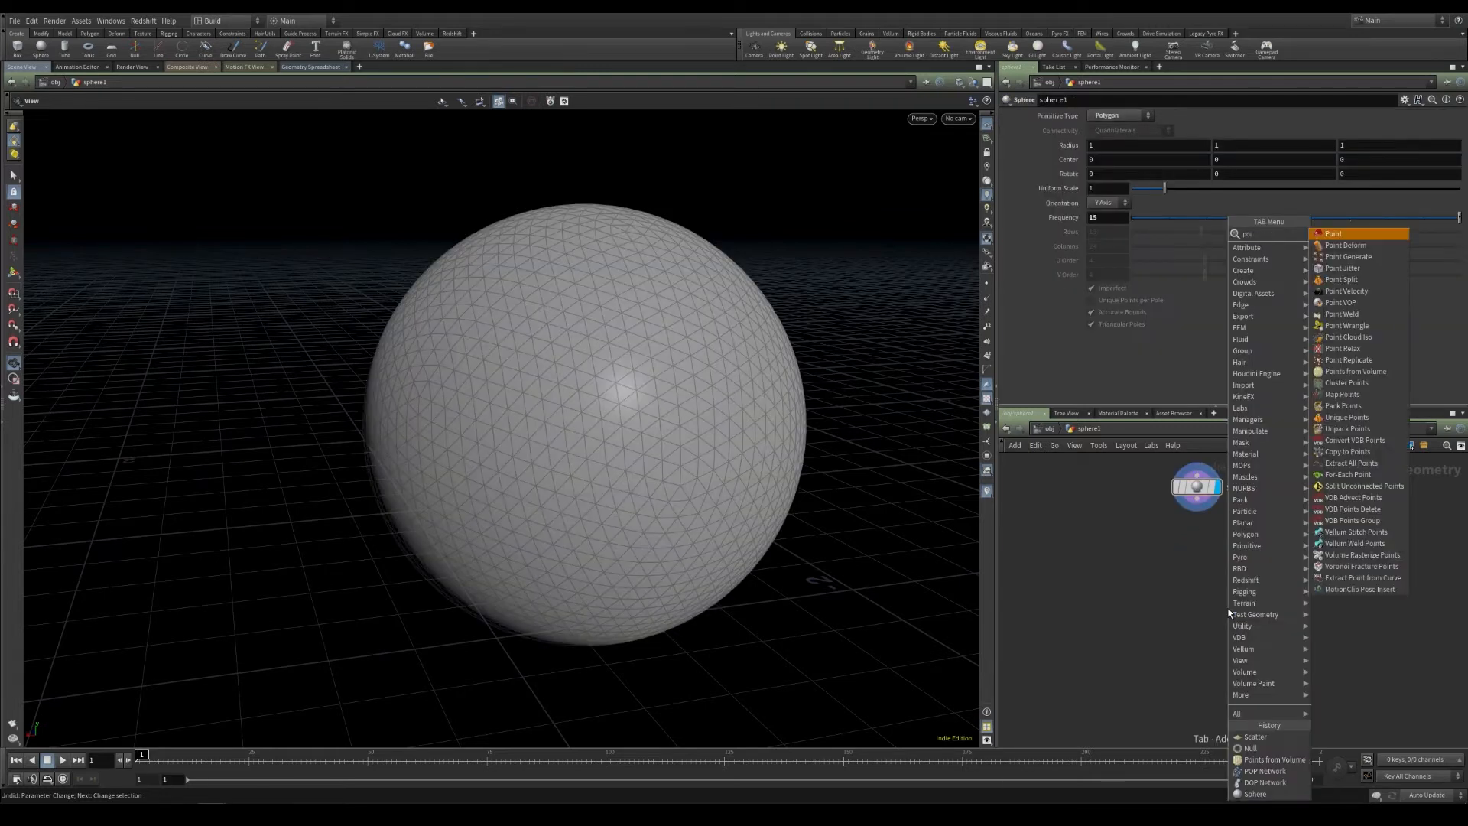
text(ntsfr)
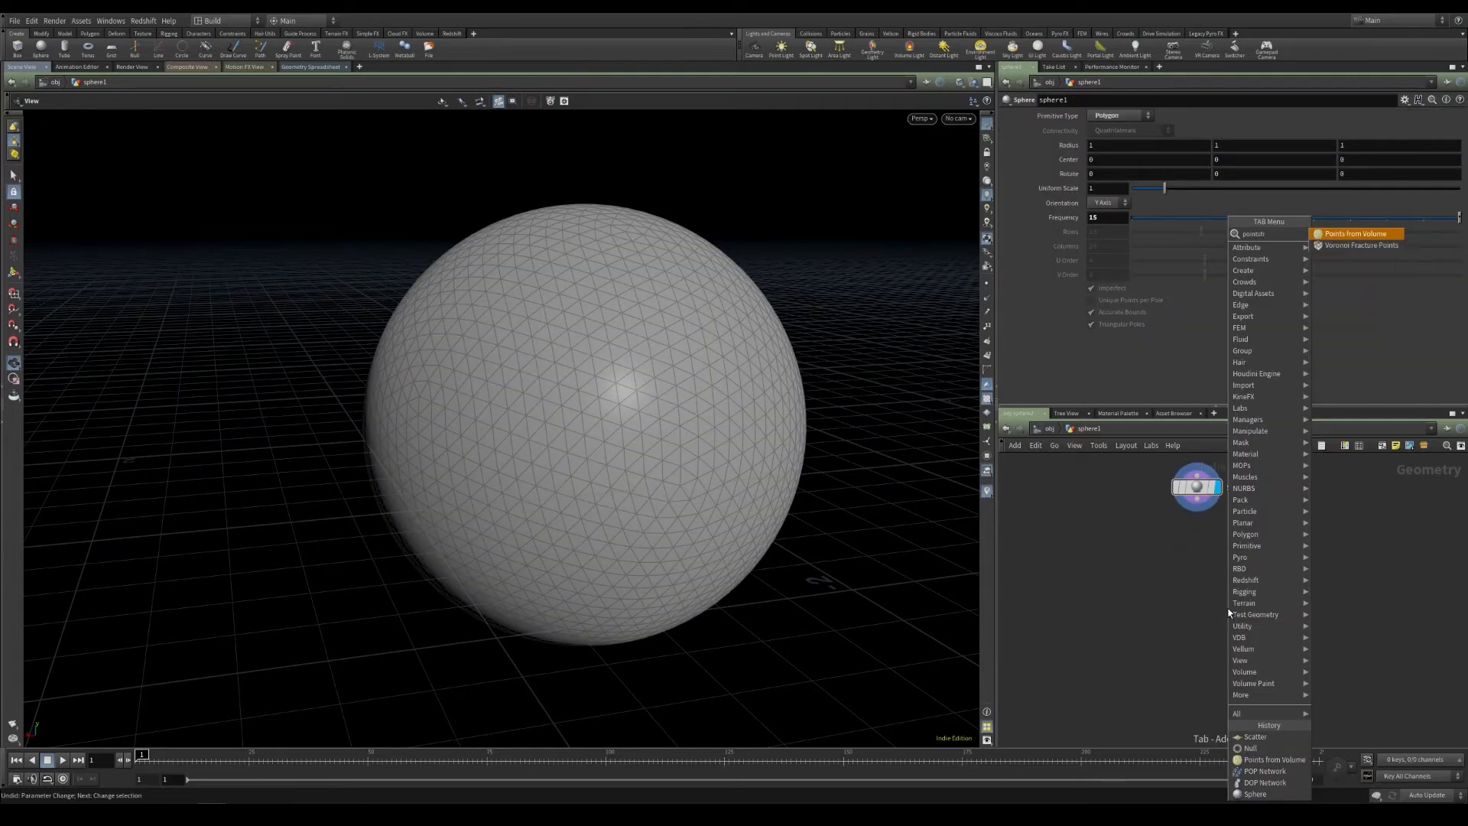
key(Return)
click(1222, 556)
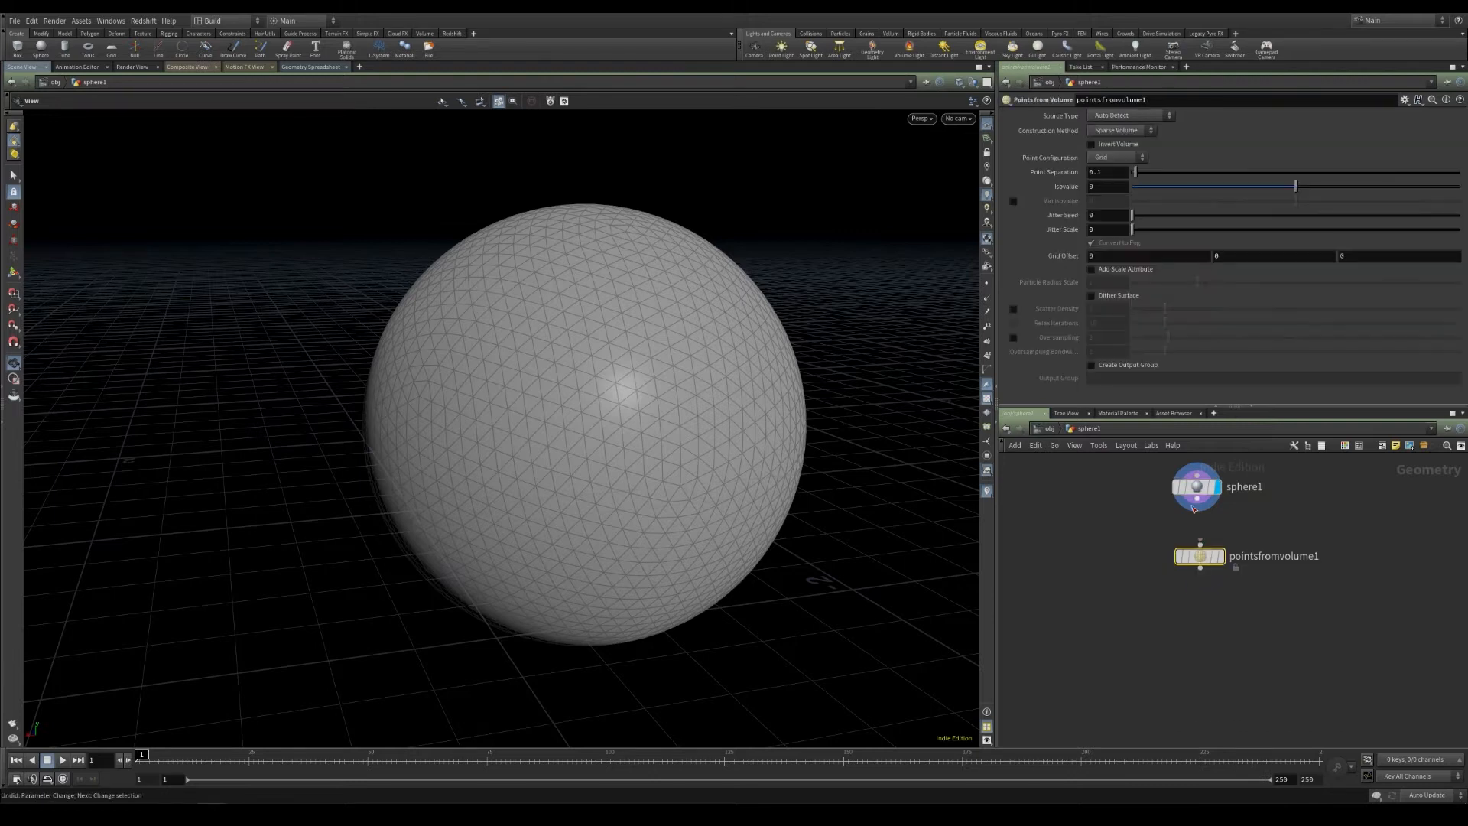
click(1222, 556)
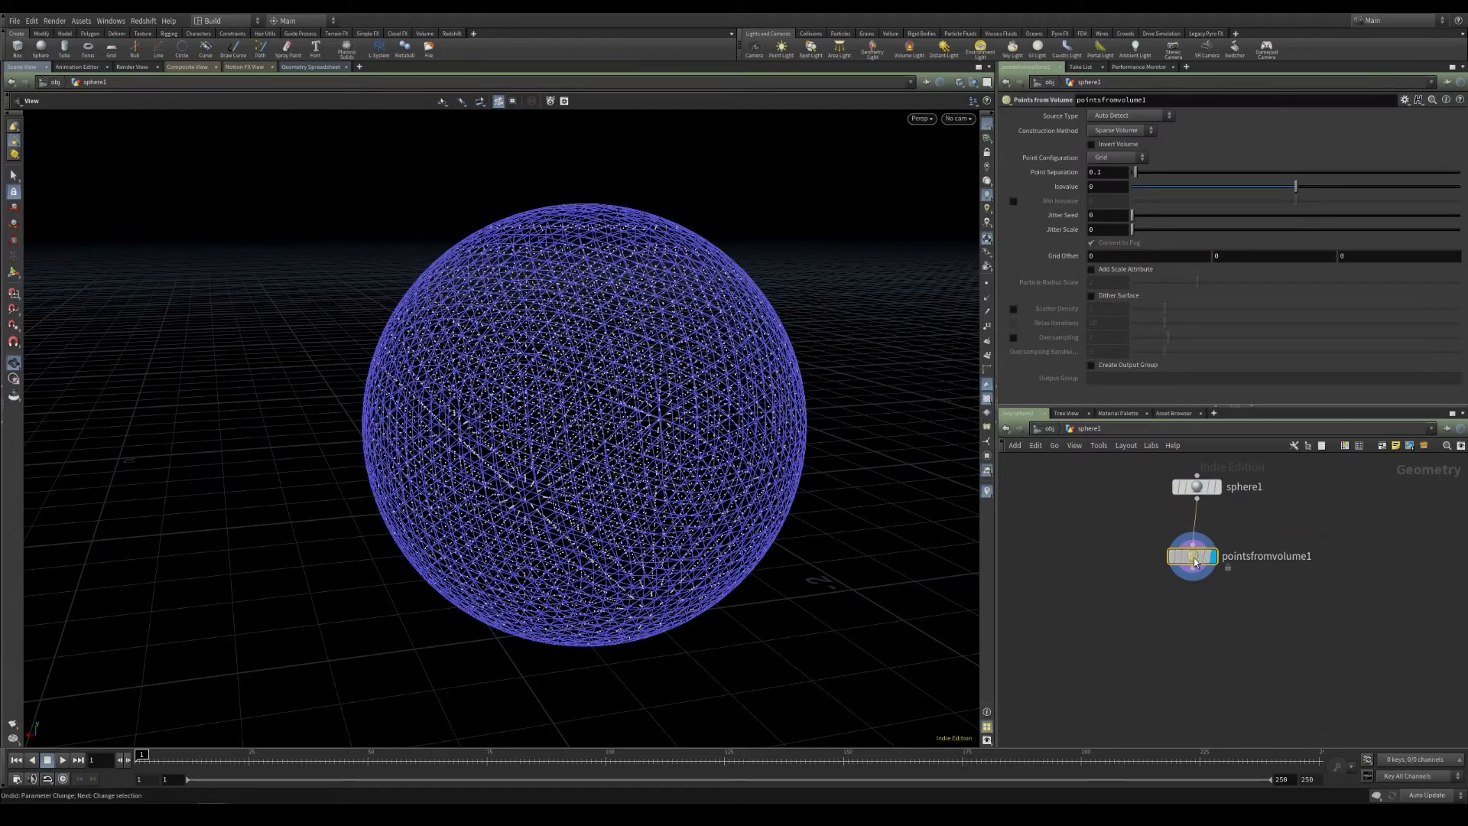
drag(1195, 563, 1201, 559)
drag(650, 425, 674, 469)
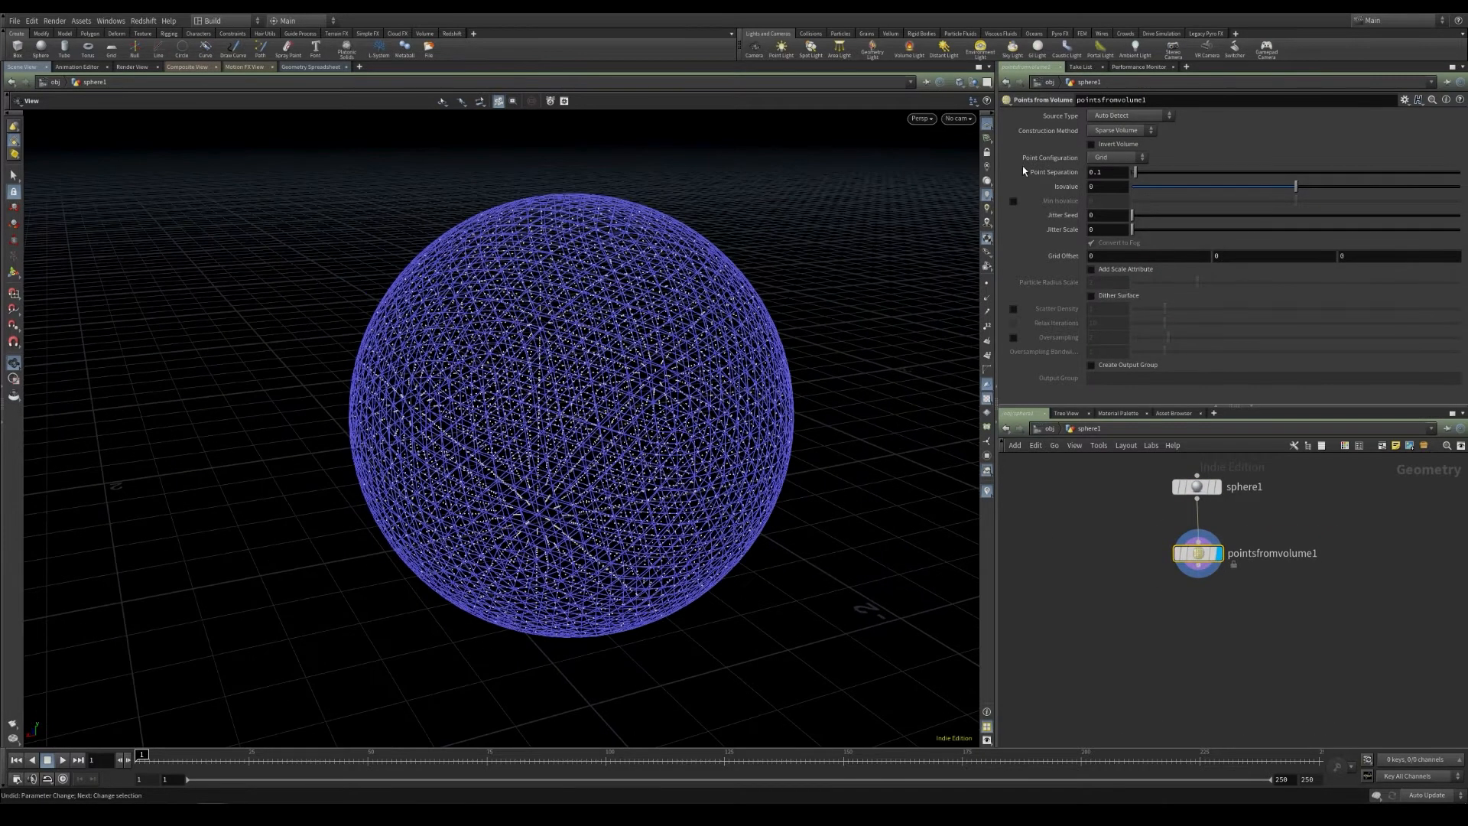
Step: Set the Points from Volume node's point separation to 0.08 and its jitter scale to 10
click(1121, 174)
key(Return)
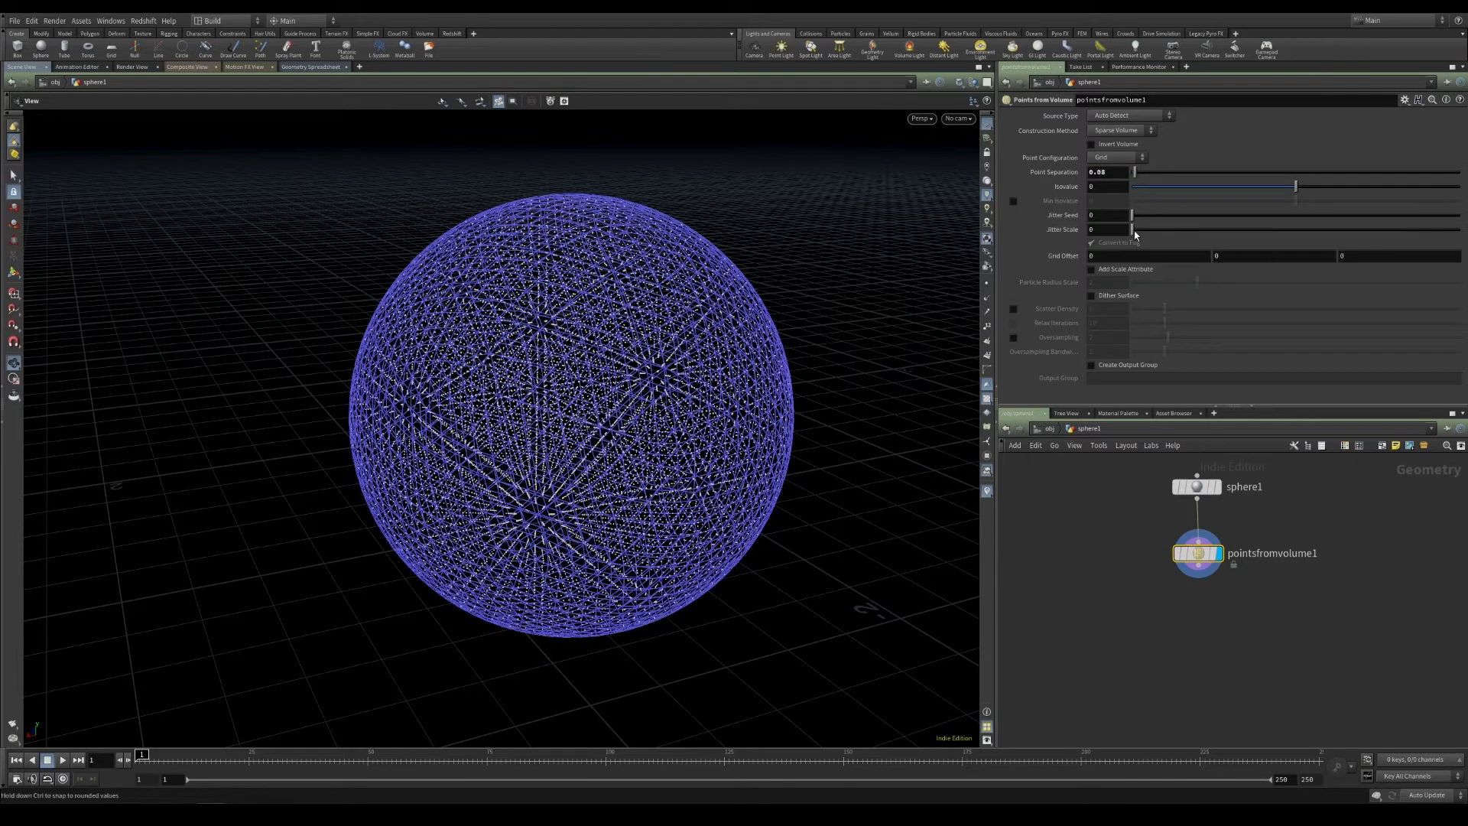
drag(1133, 230, 1459, 229)
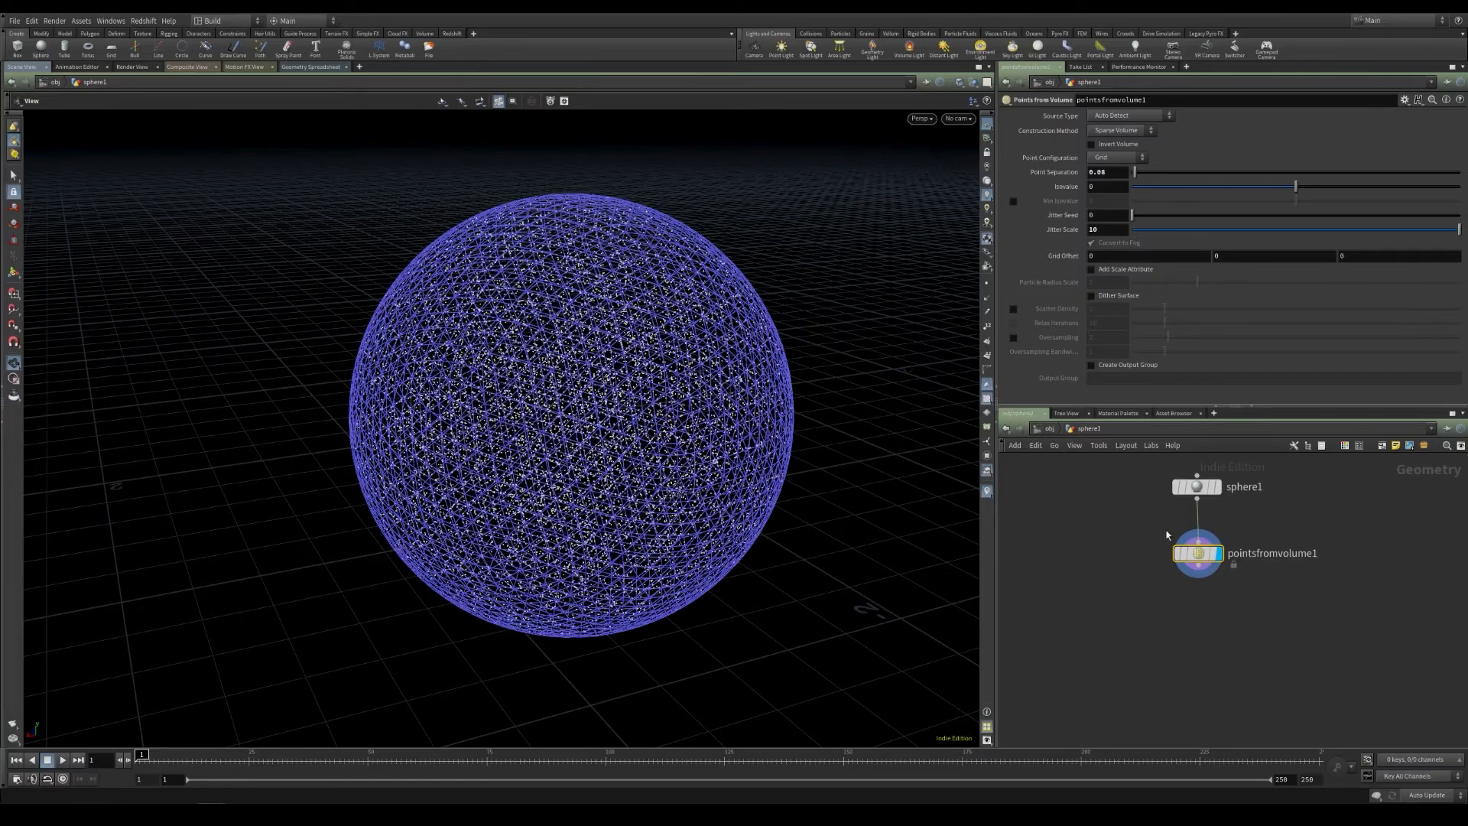
Step: Add a Null node below the Points from Volume node and connect the two
drag(845, 475, 942, 505)
key(Tab)
text(null)
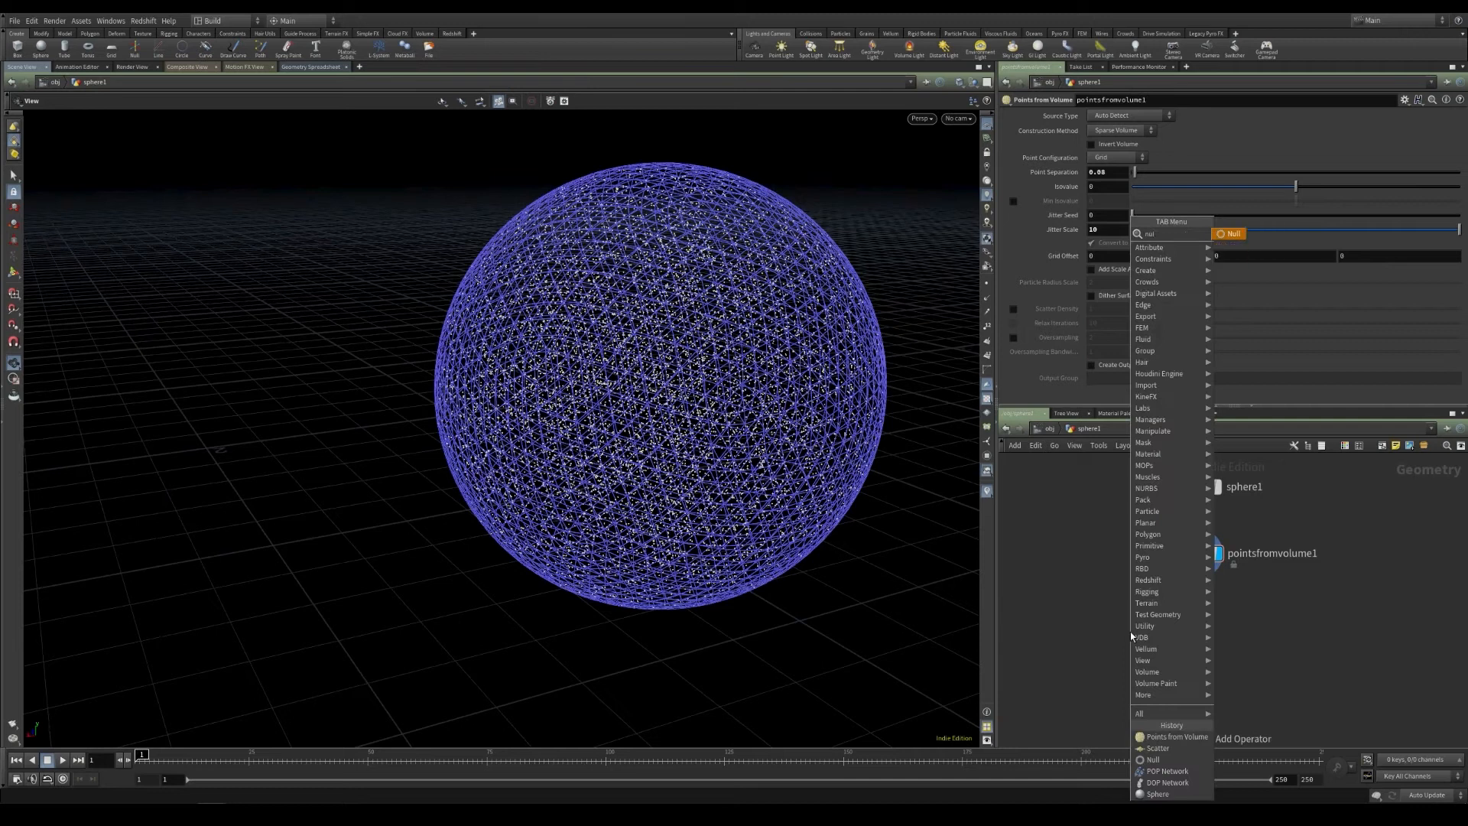
key(Return)
click(1197, 618)
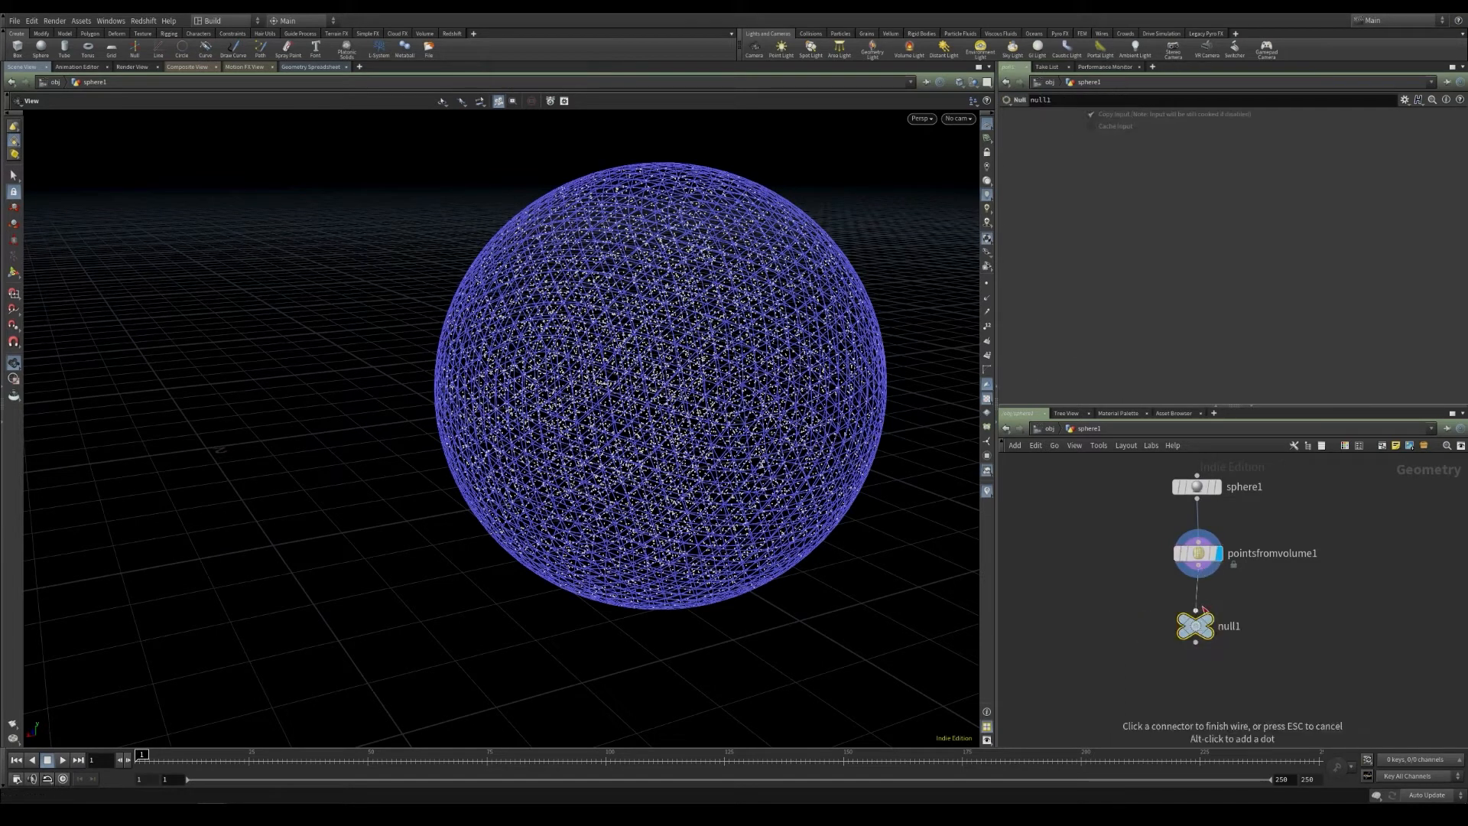
drag(1200, 625, 1203, 620)
Step: Rename the null to OUT_POINTS and display its points in the viewport
click(1240, 613)
text(OU)
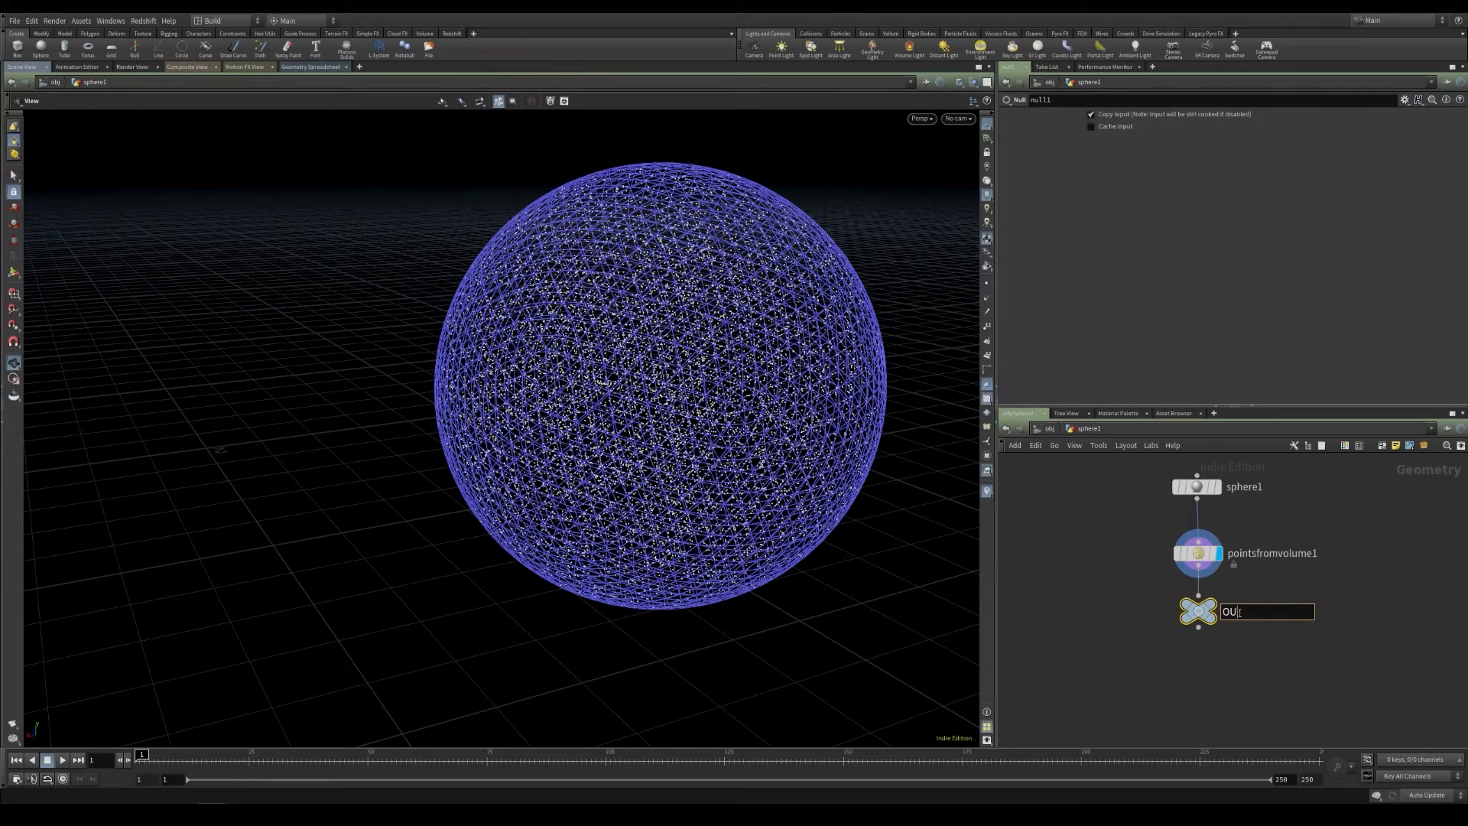
text(T_POINTS)
key(Return)
click(1211, 604)
drag(581, 413, 554, 428)
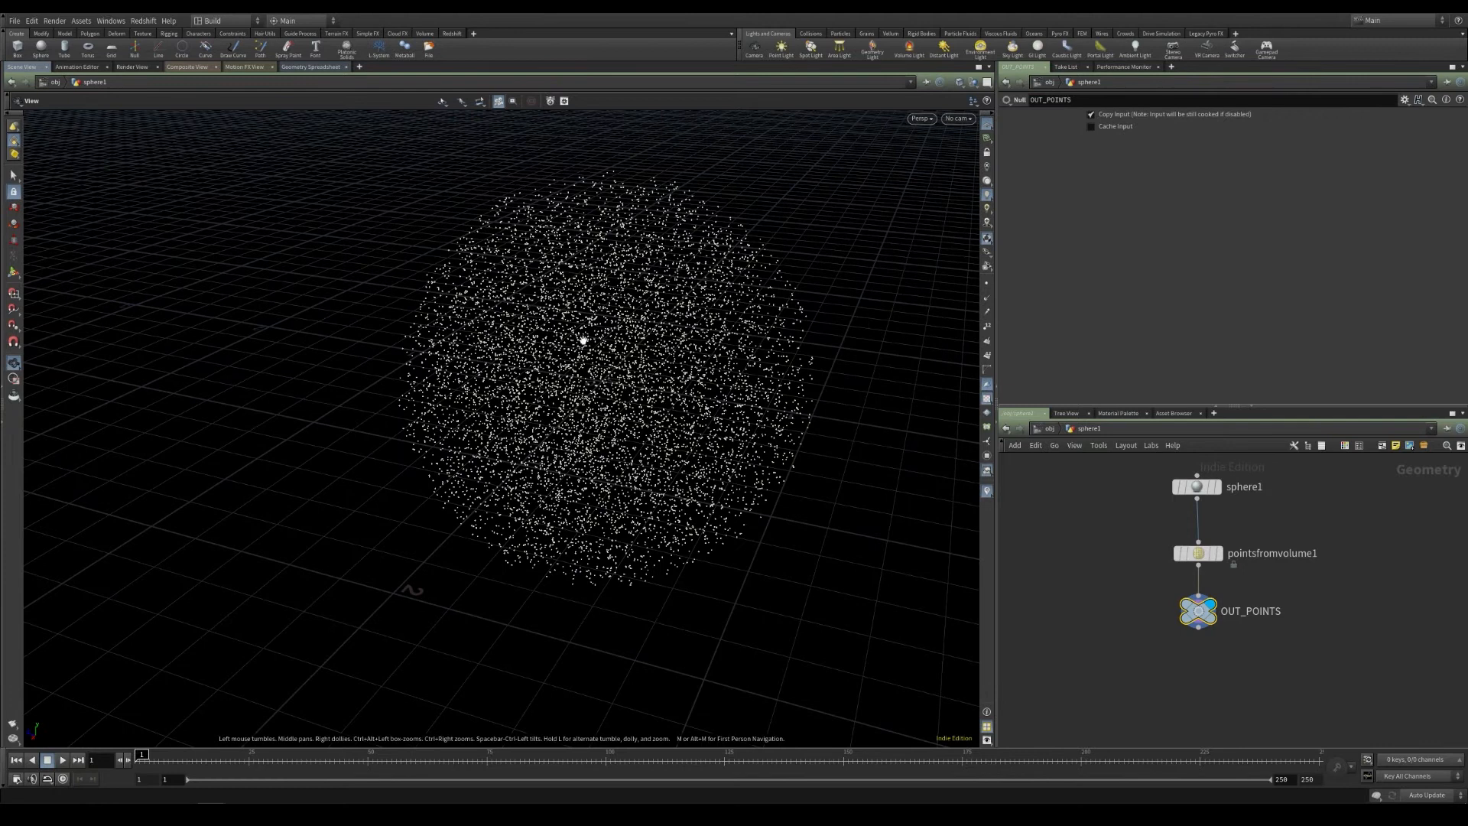
Step: Add a DOP Network node beside the OUT_POINTS null
click(1153, 648)
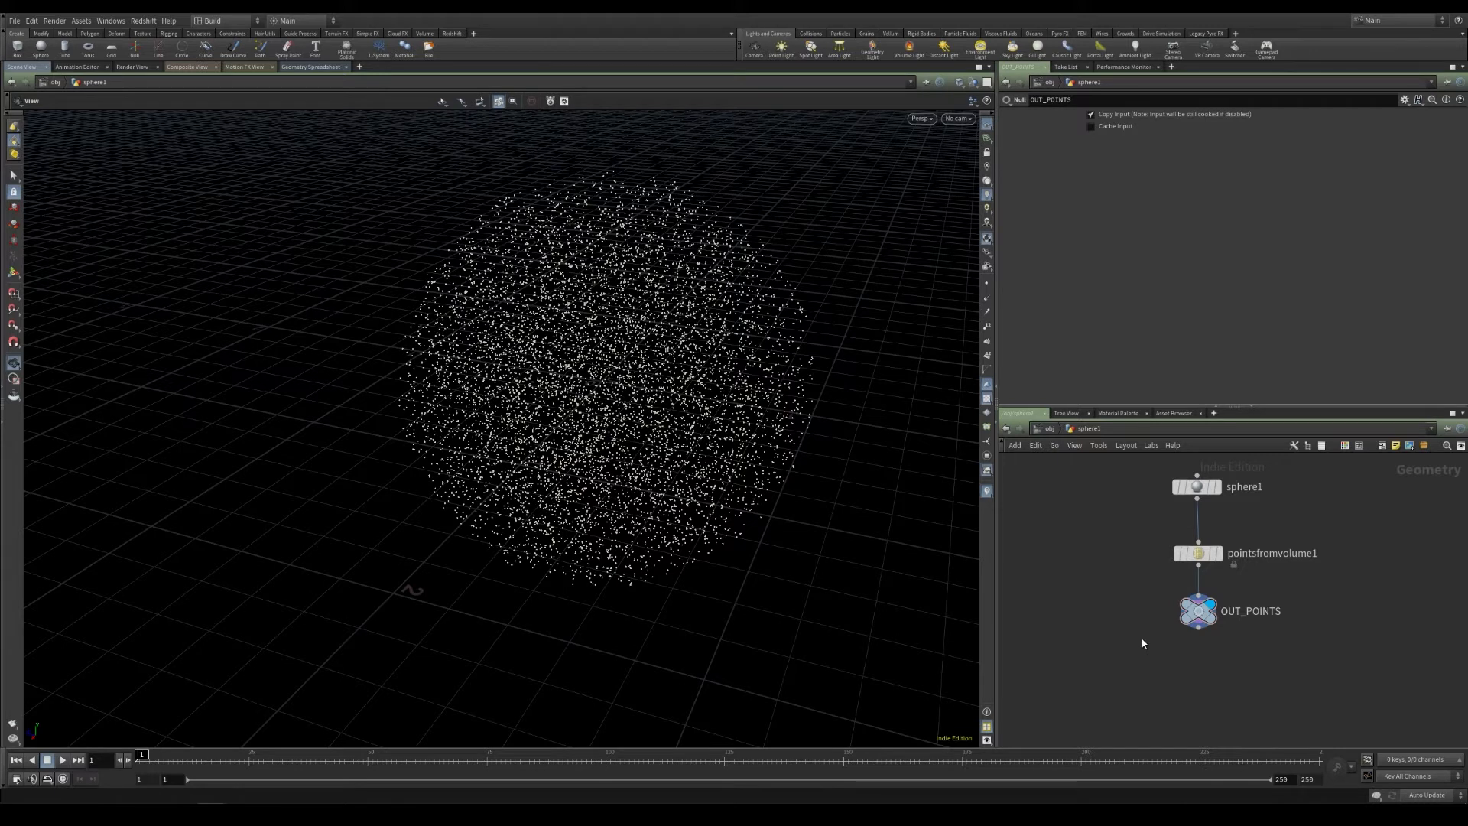
middle_drag(1144, 643, 1175, 623)
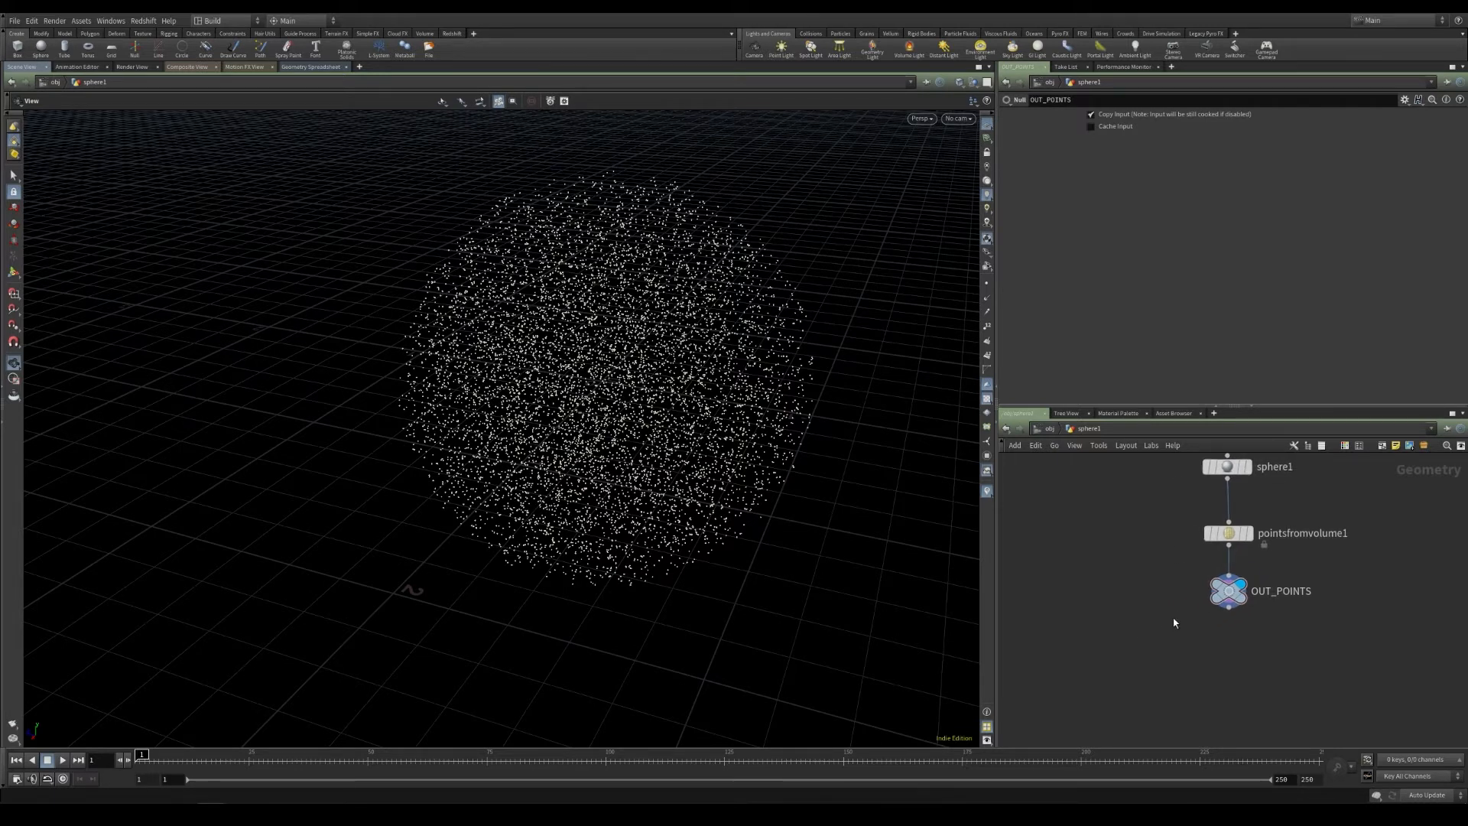
key(Tab)
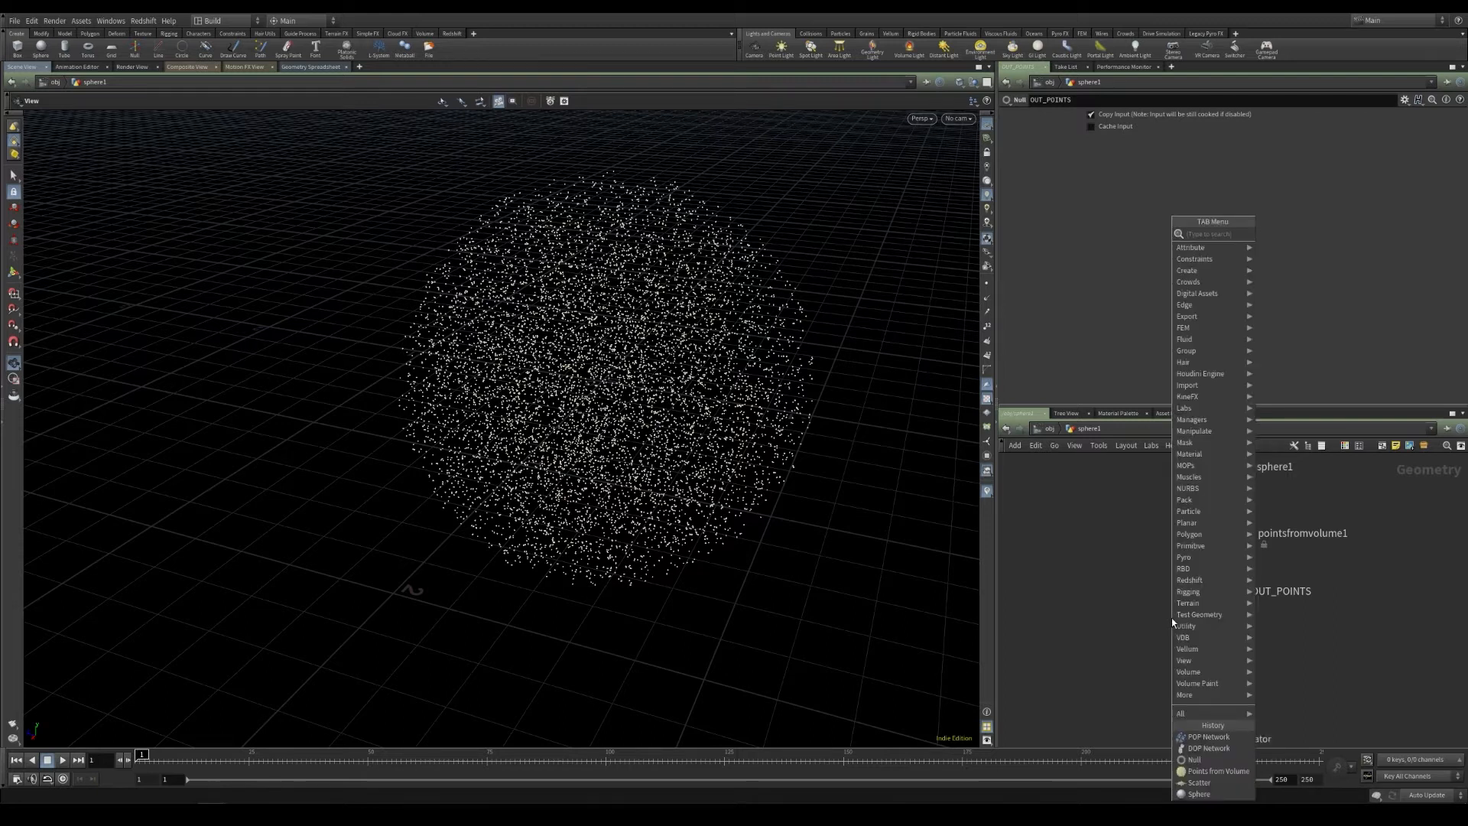
text(dop)
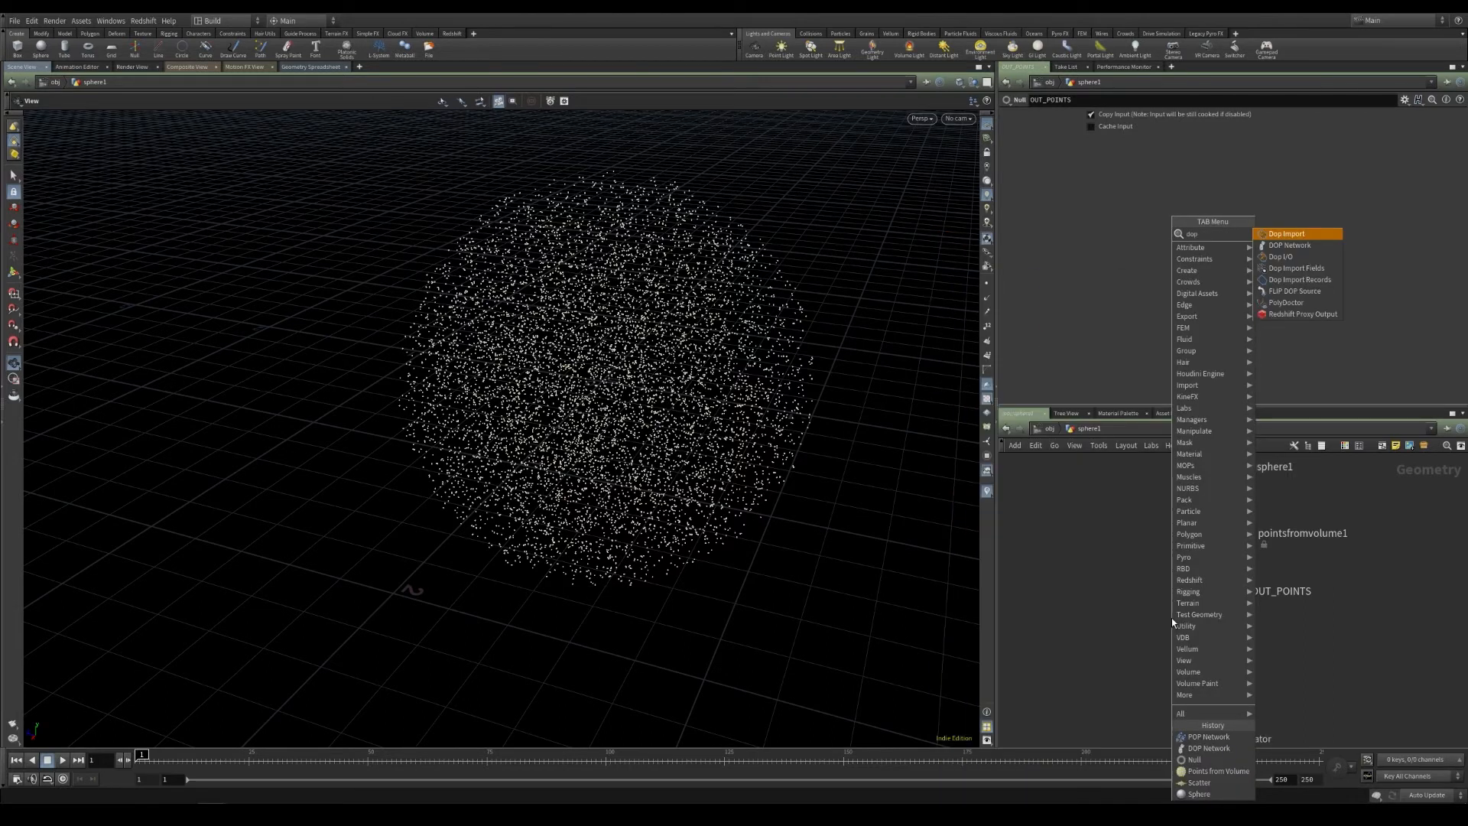
key(Down)
key(Return)
click(1087, 585)
Step: Add a POP Network node below the DOP network
key(Tab)
text(pop)
key(Return)
click(1107, 641)
drag(1108, 643, 1103, 647)
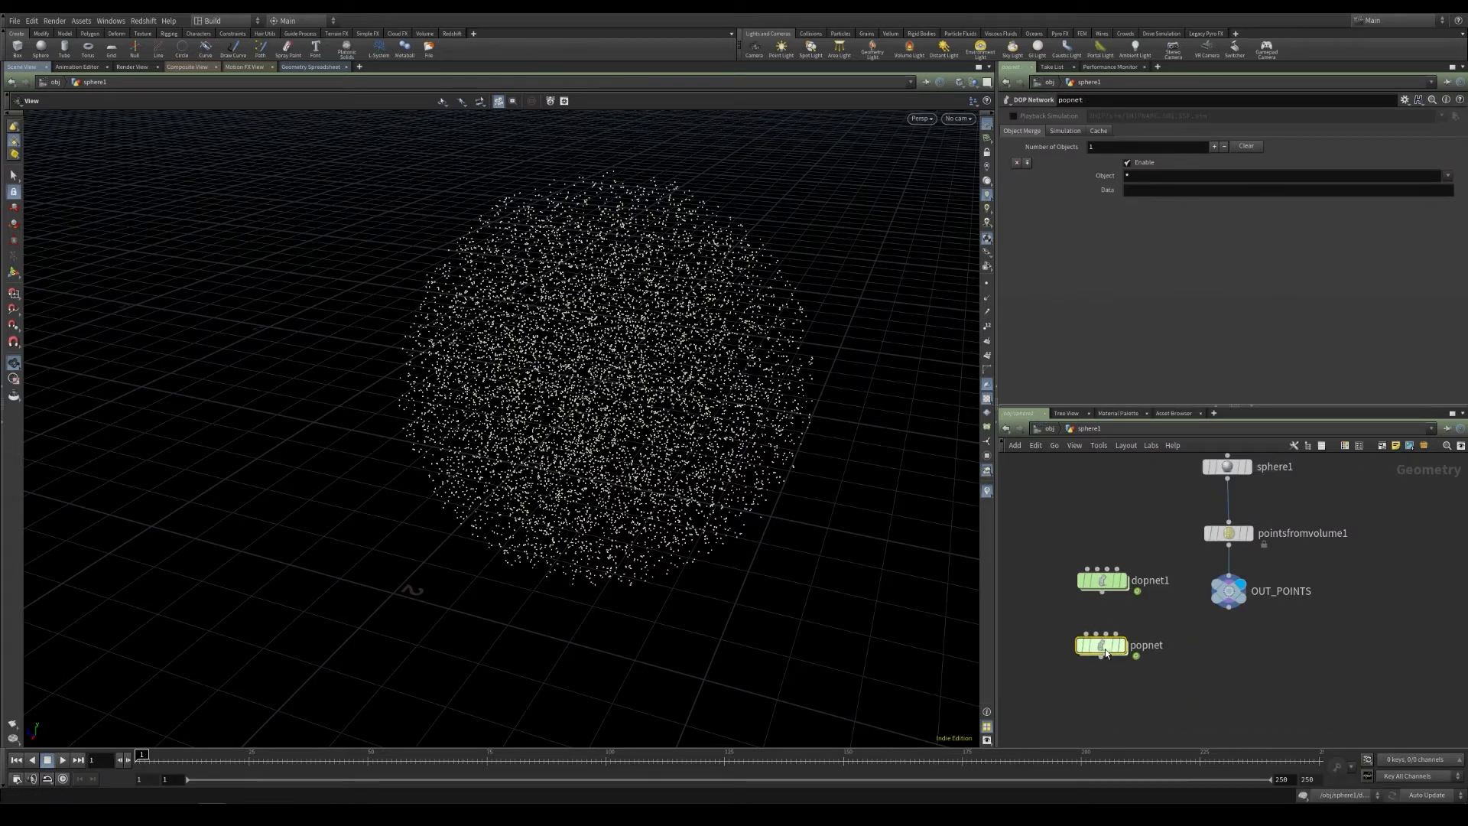
Step: Compare the node information and internal contents of the DOP network and the POP network
middle_click(1103, 585)
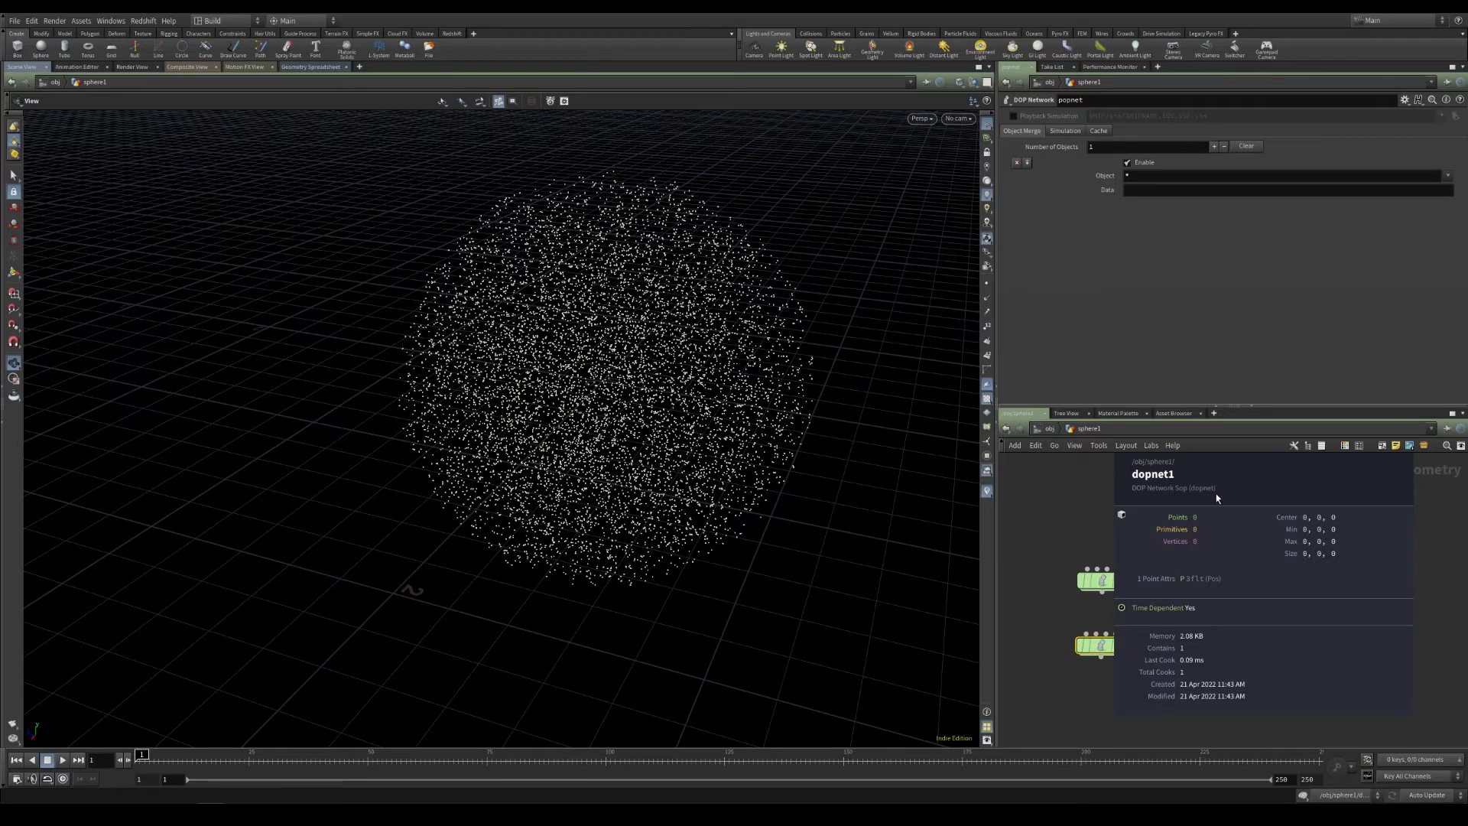
middle_click(1114, 624)
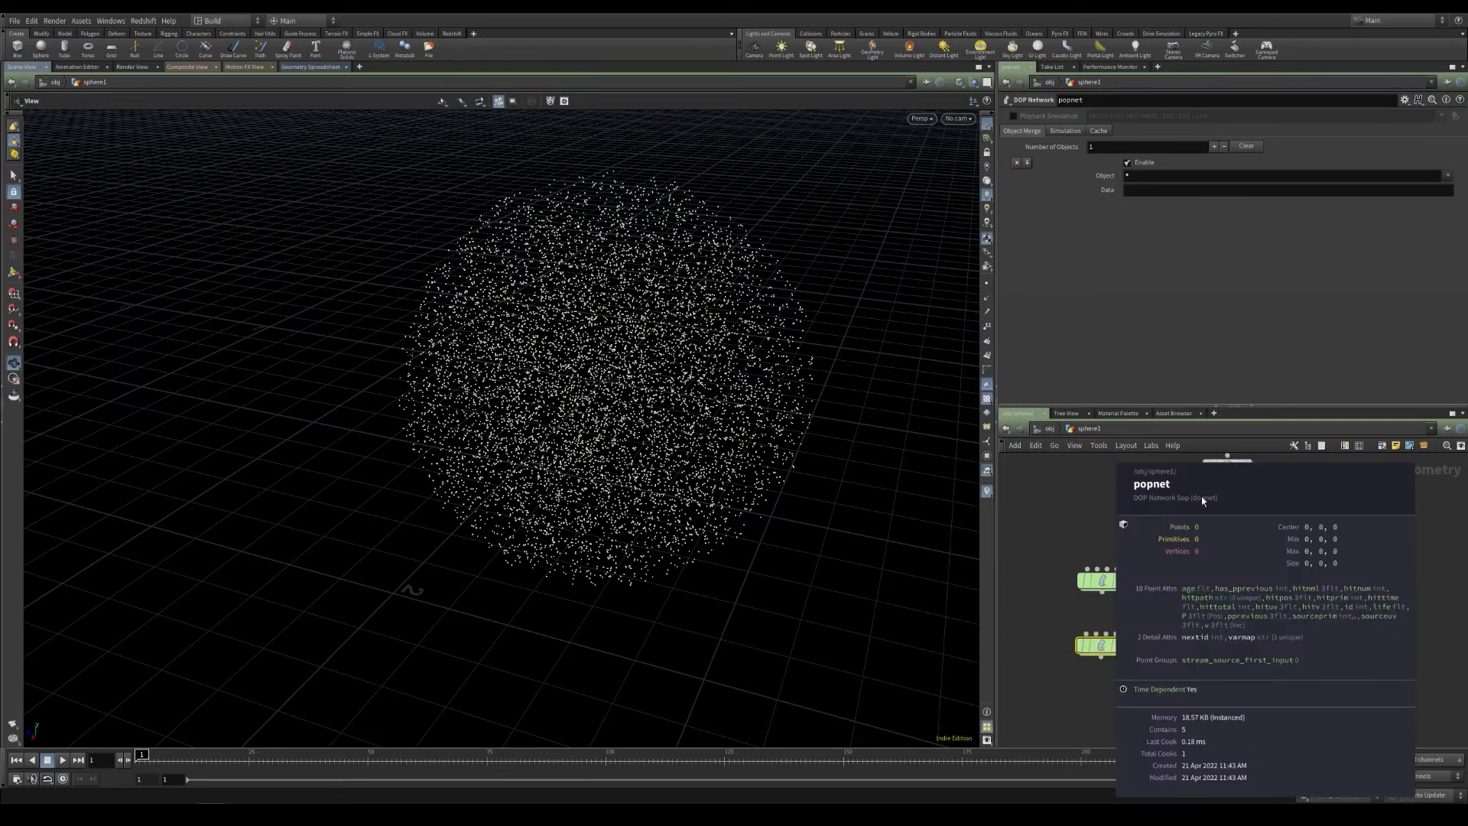
mouse_move(1109, 585)
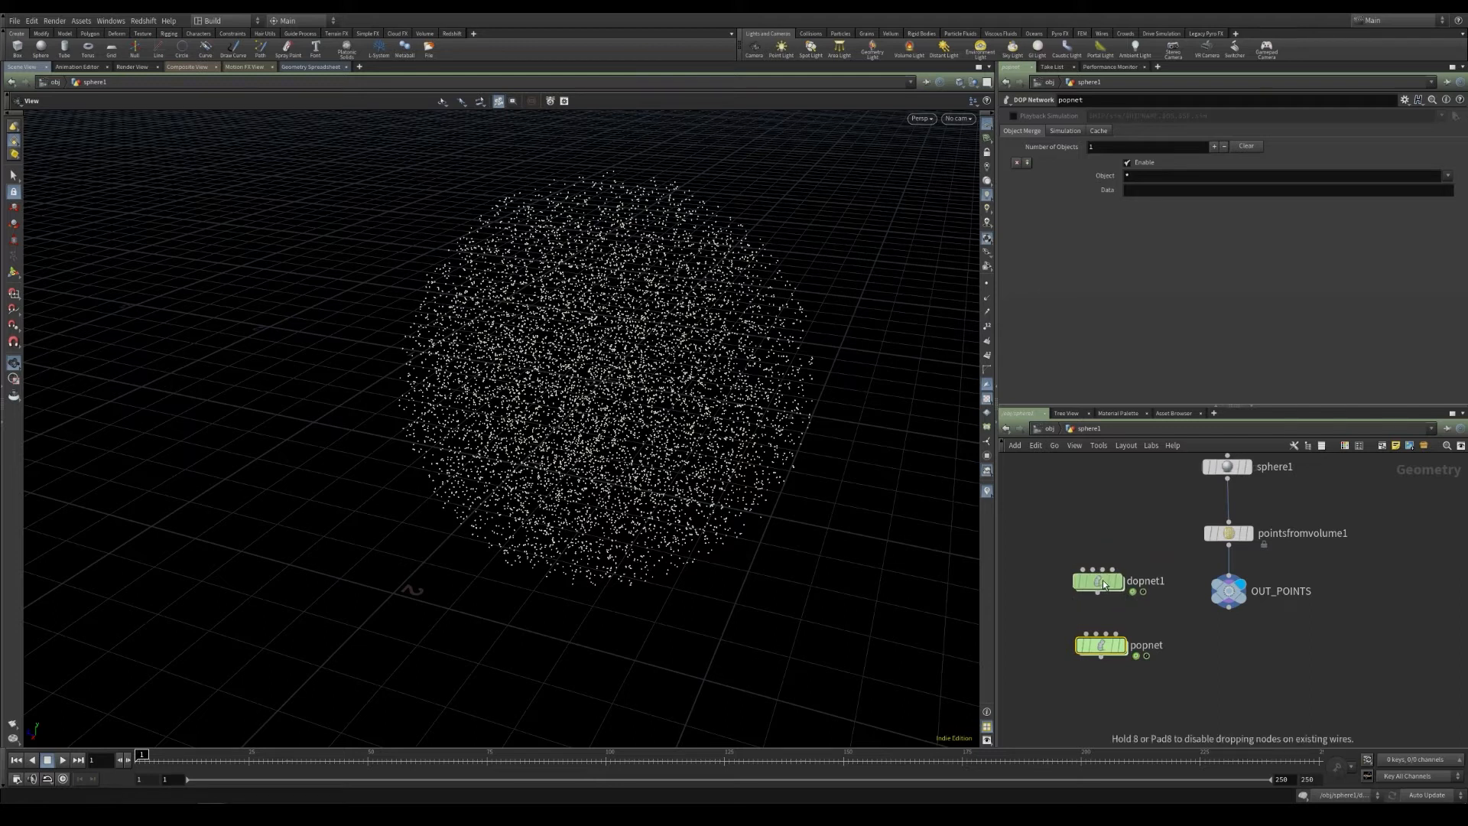
double_click(1106, 581)
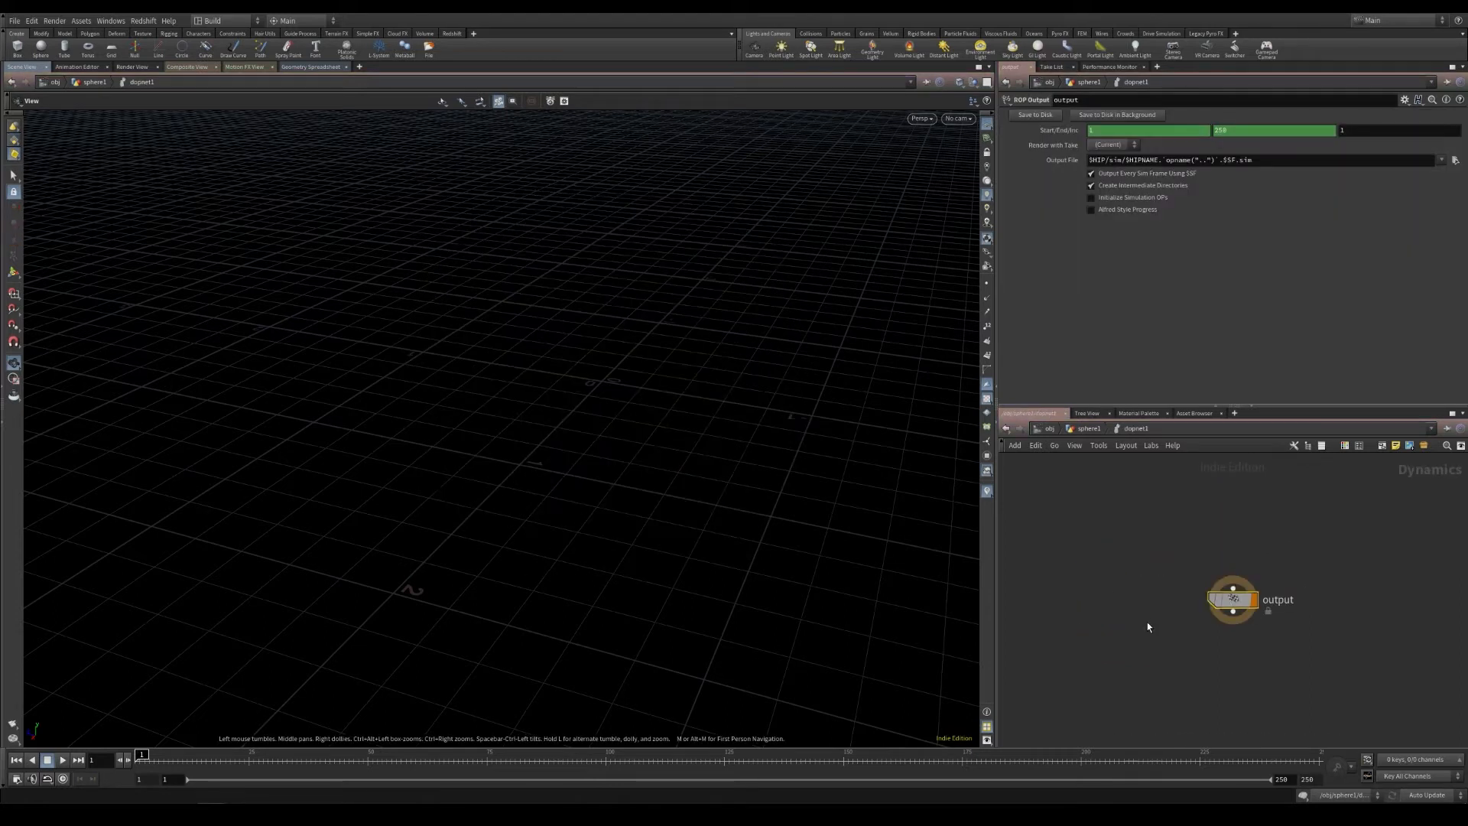
click(1091, 431)
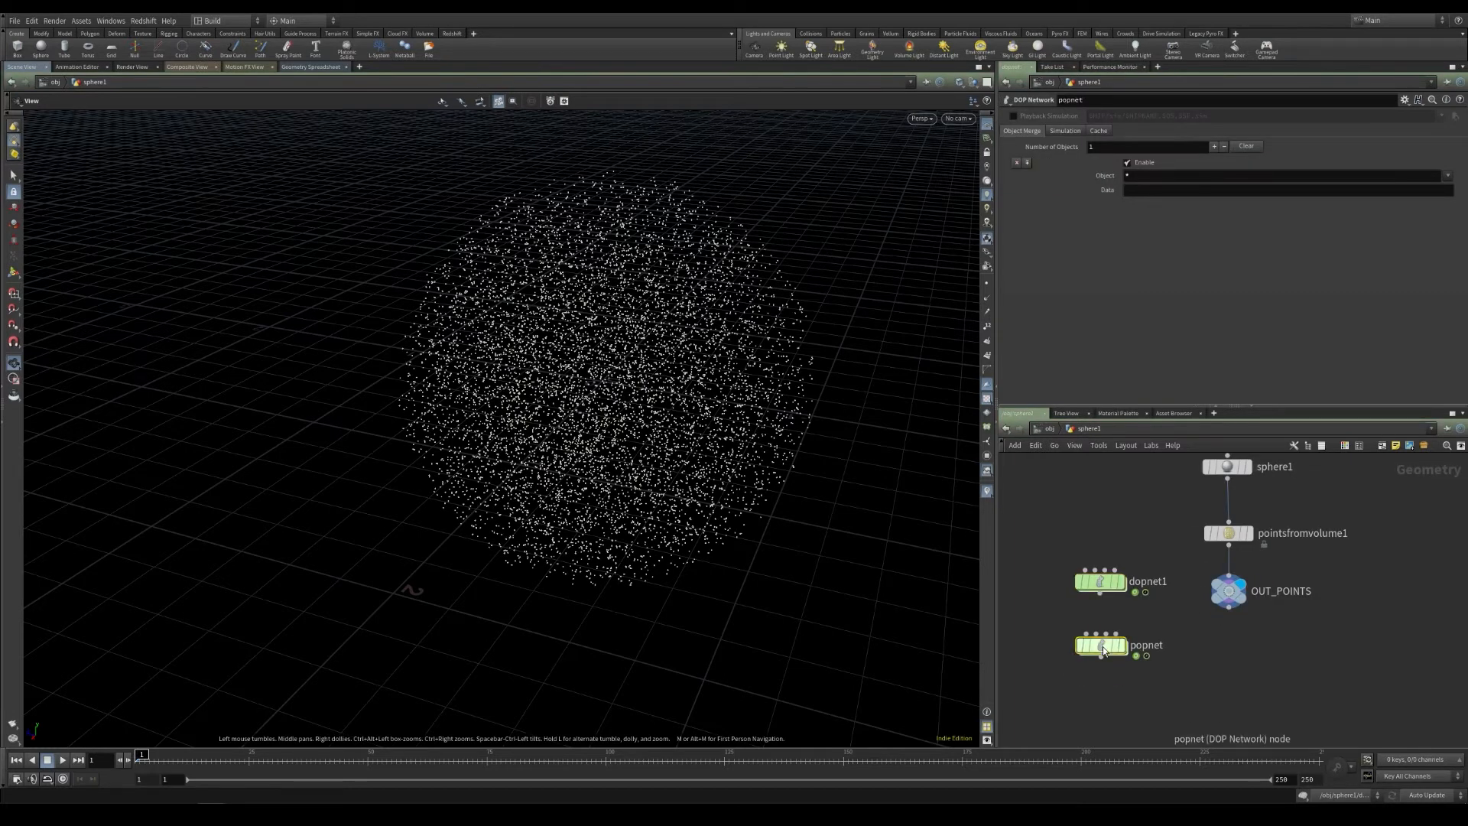
double_click(1104, 650)
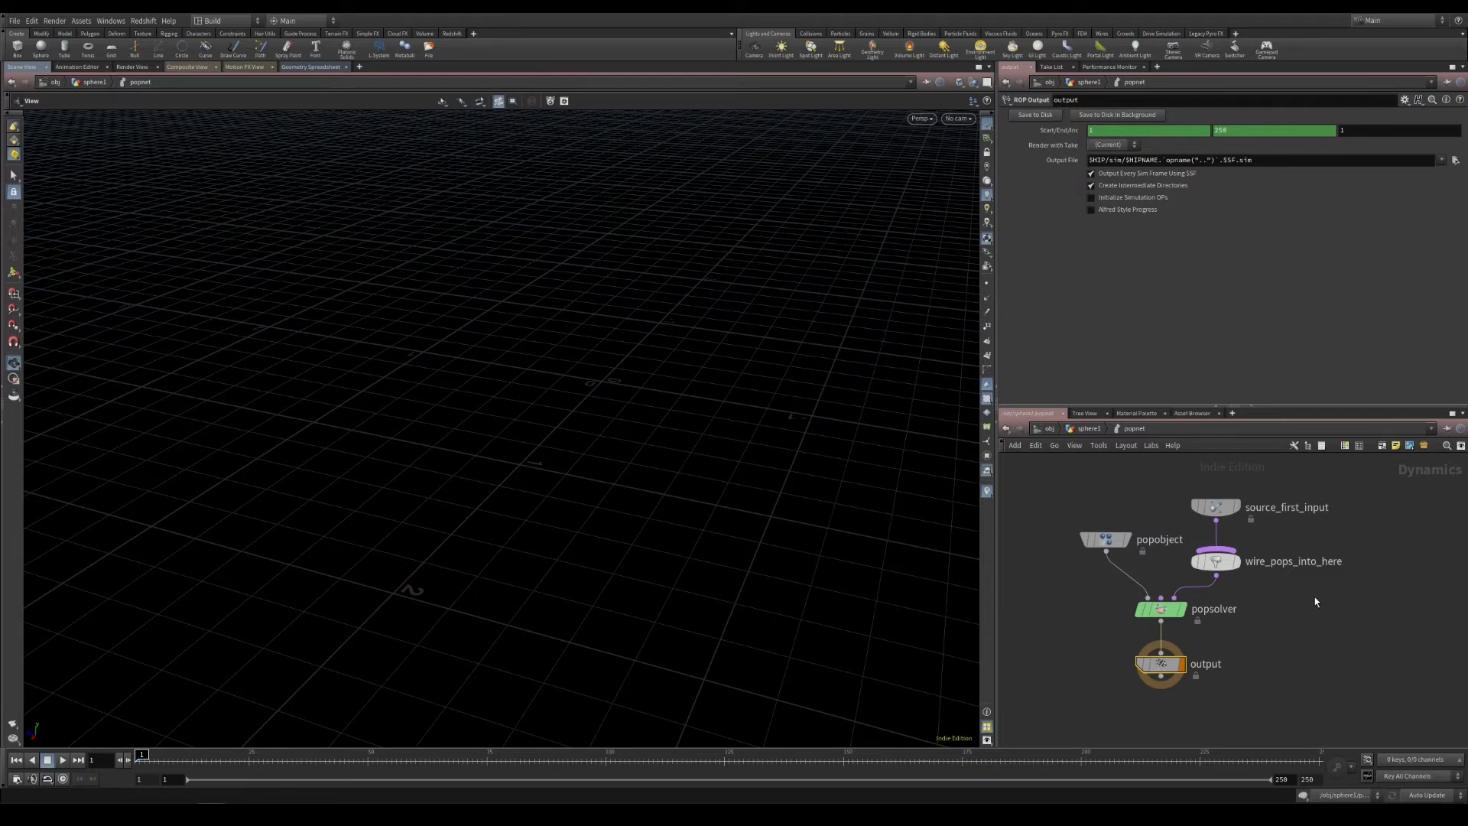
click(1089, 429)
Step: Move the POP network below OUT_POINTS and delete the DOP network
drag(1107, 646, 1226, 671)
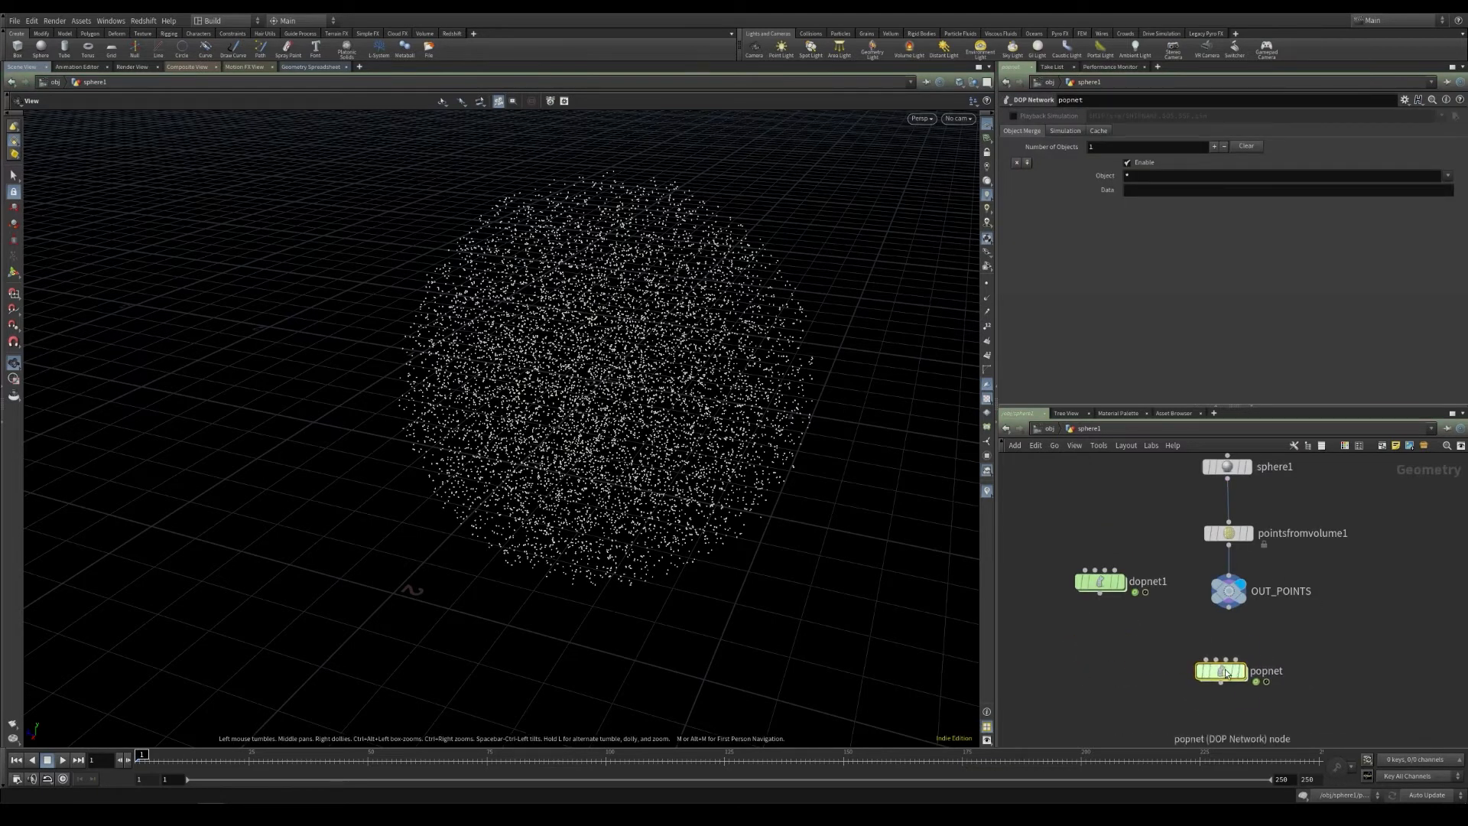
drag(1044, 505, 1155, 646)
key(Delete)
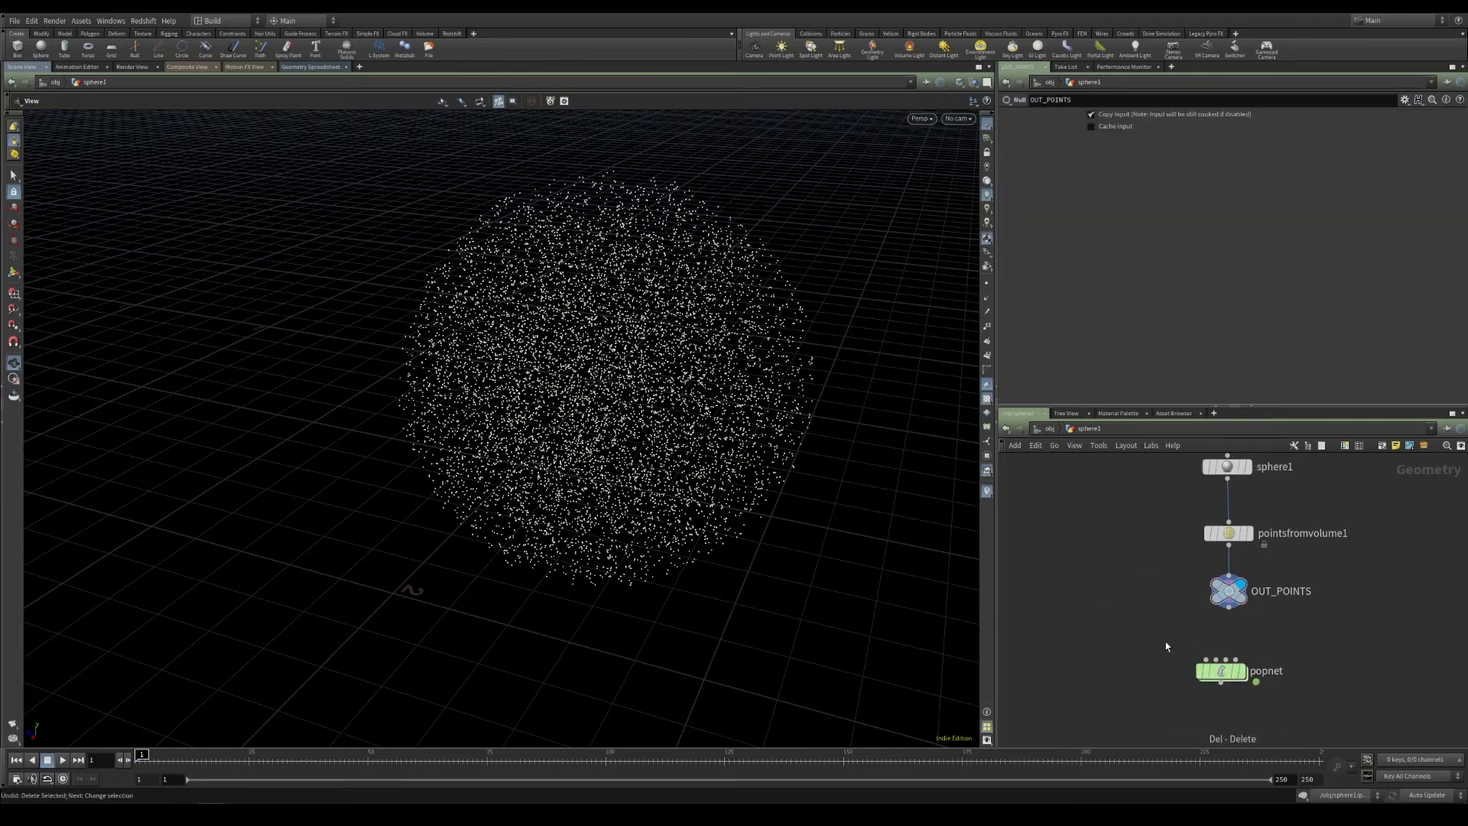
Step: Connect OUT_POINTS to the POP network's first input and display the POP network
click(1229, 608)
click(1208, 661)
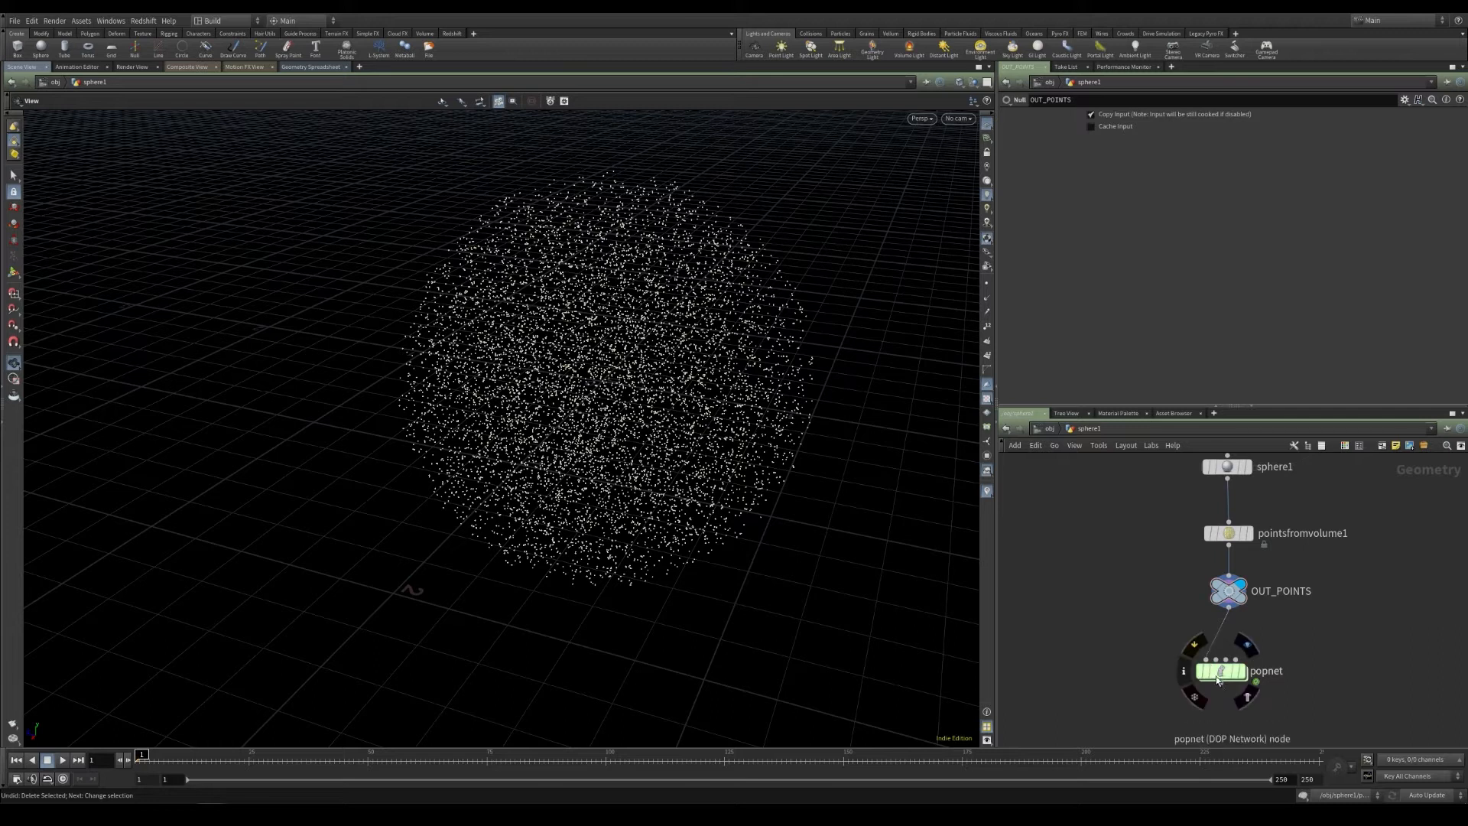
drag(1223, 676, 1241, 673)
click(1262, 673)
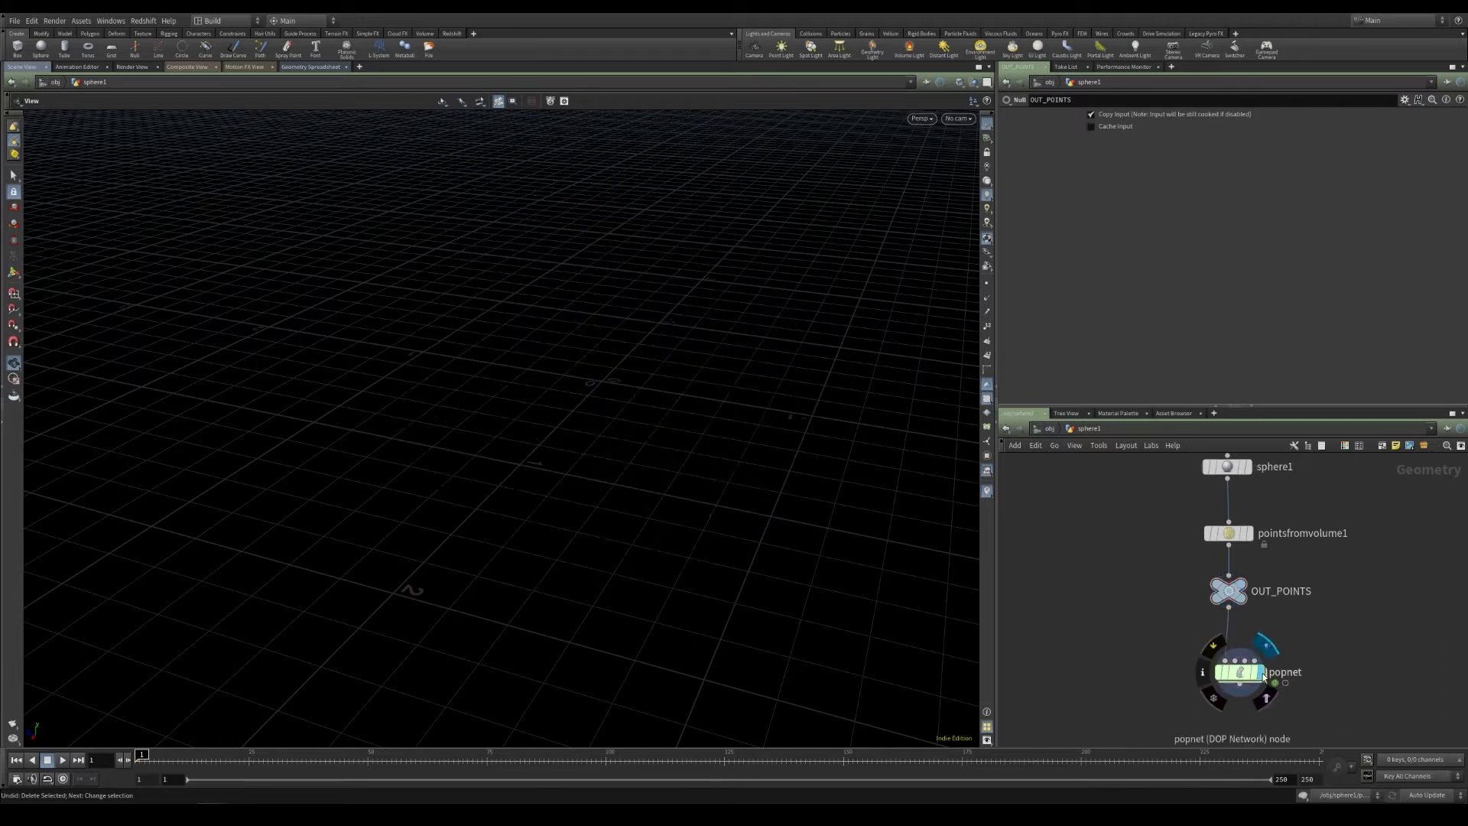
Step: Inside the POP network, rearrange the popobject and source_first_input nodes and review the source node's geometry source settings
double_click(1239, 673)
middle_drag(1174, 520, 1121, 494)
drag(1099, 541, 1054, 499)
middle_drag(1137, 545, 1206, 548)
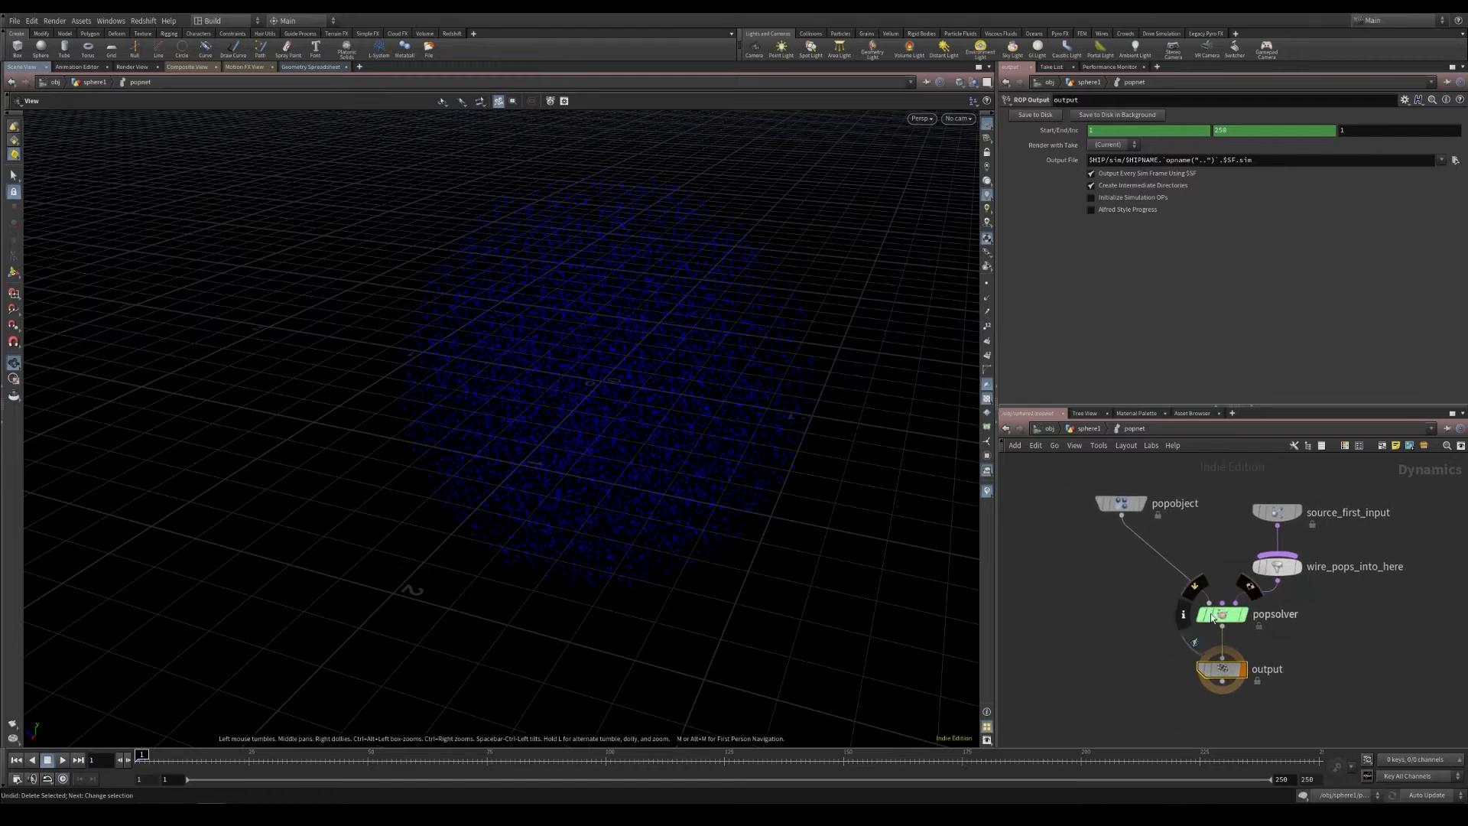
drag(1124, 511, 1123, 566)
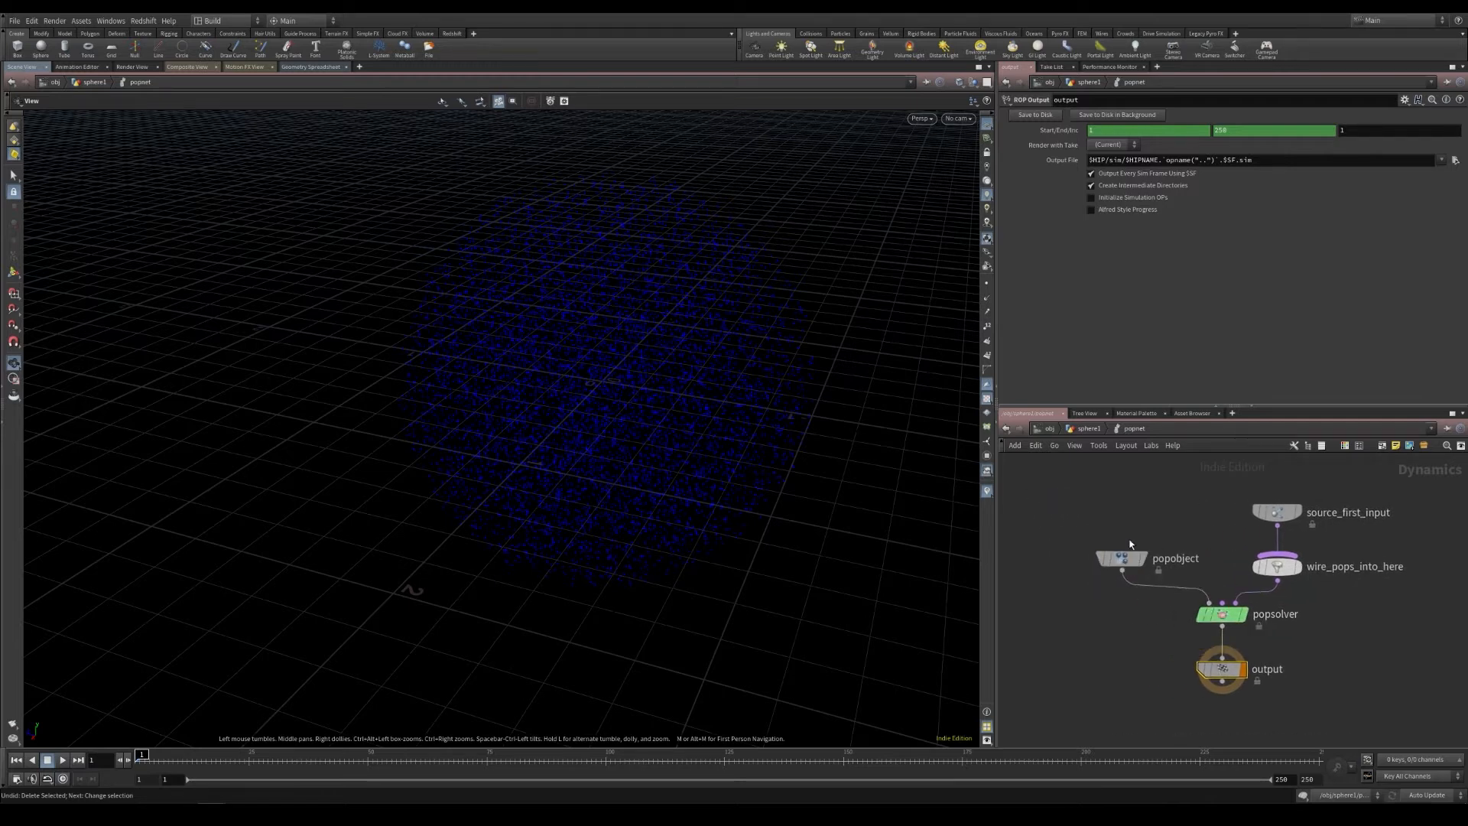
drag(1275, 513, 1273, 500)
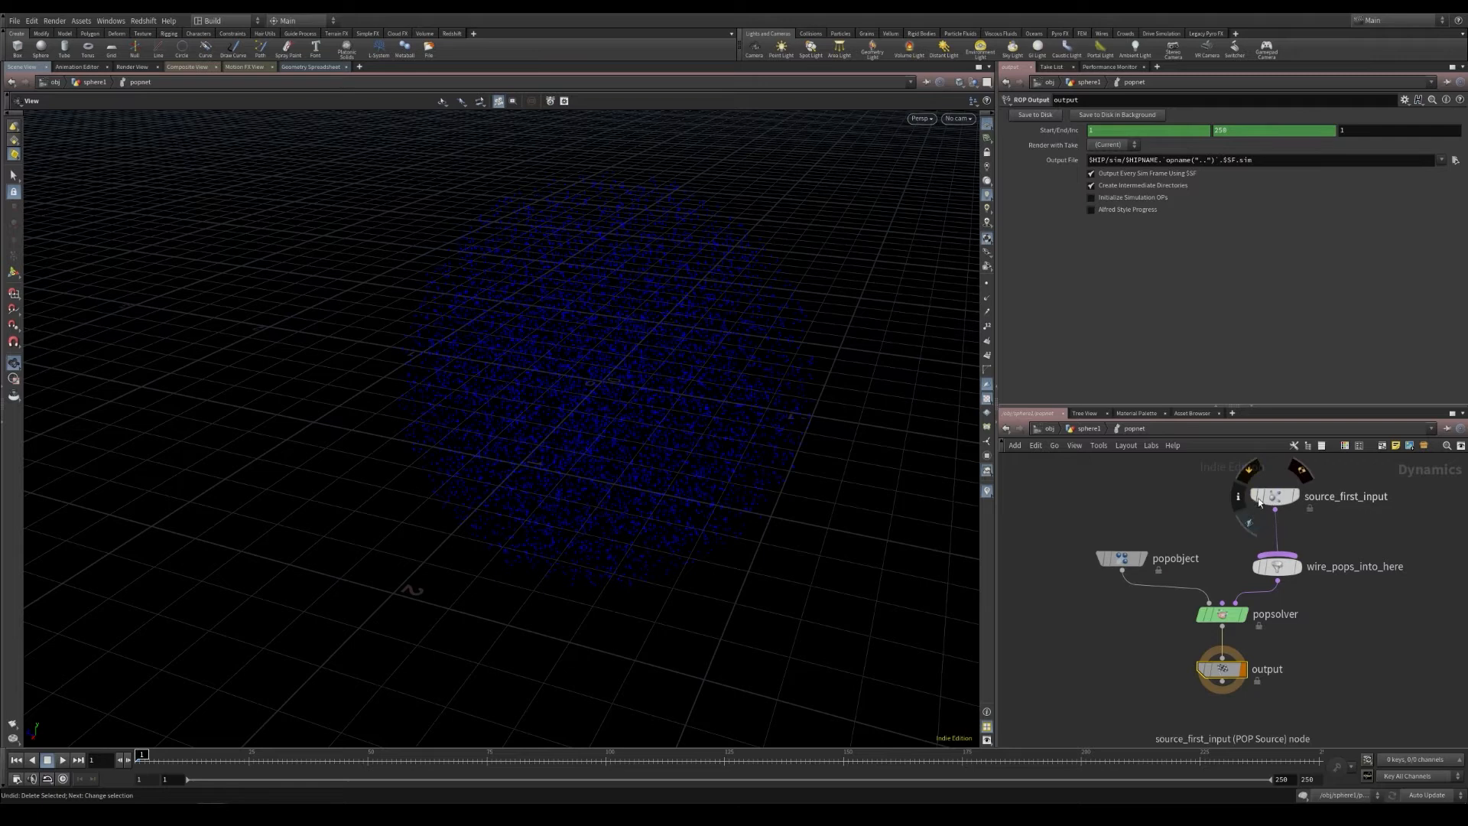
click(1276, 502)
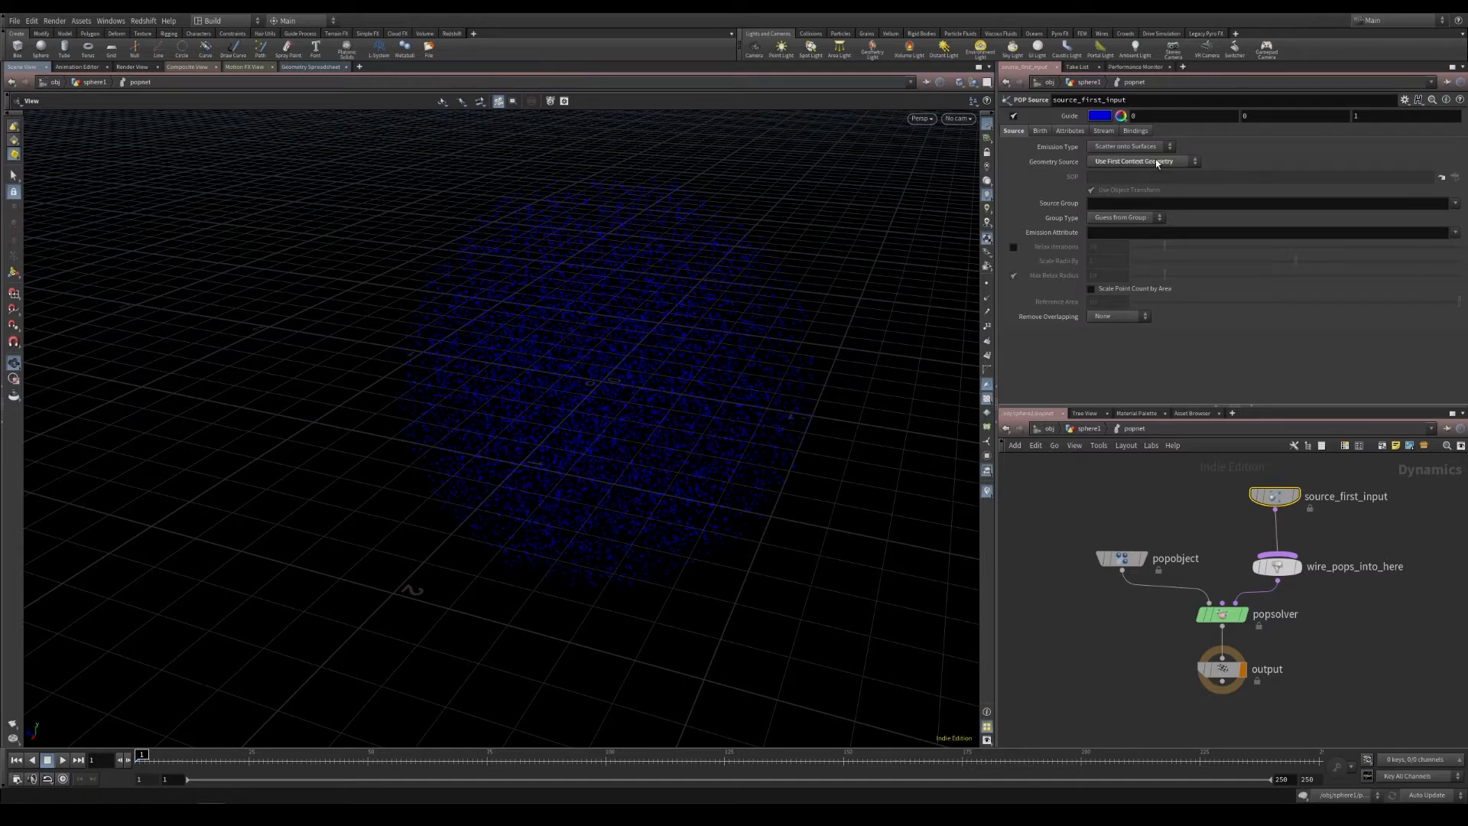
click(1090, 428)
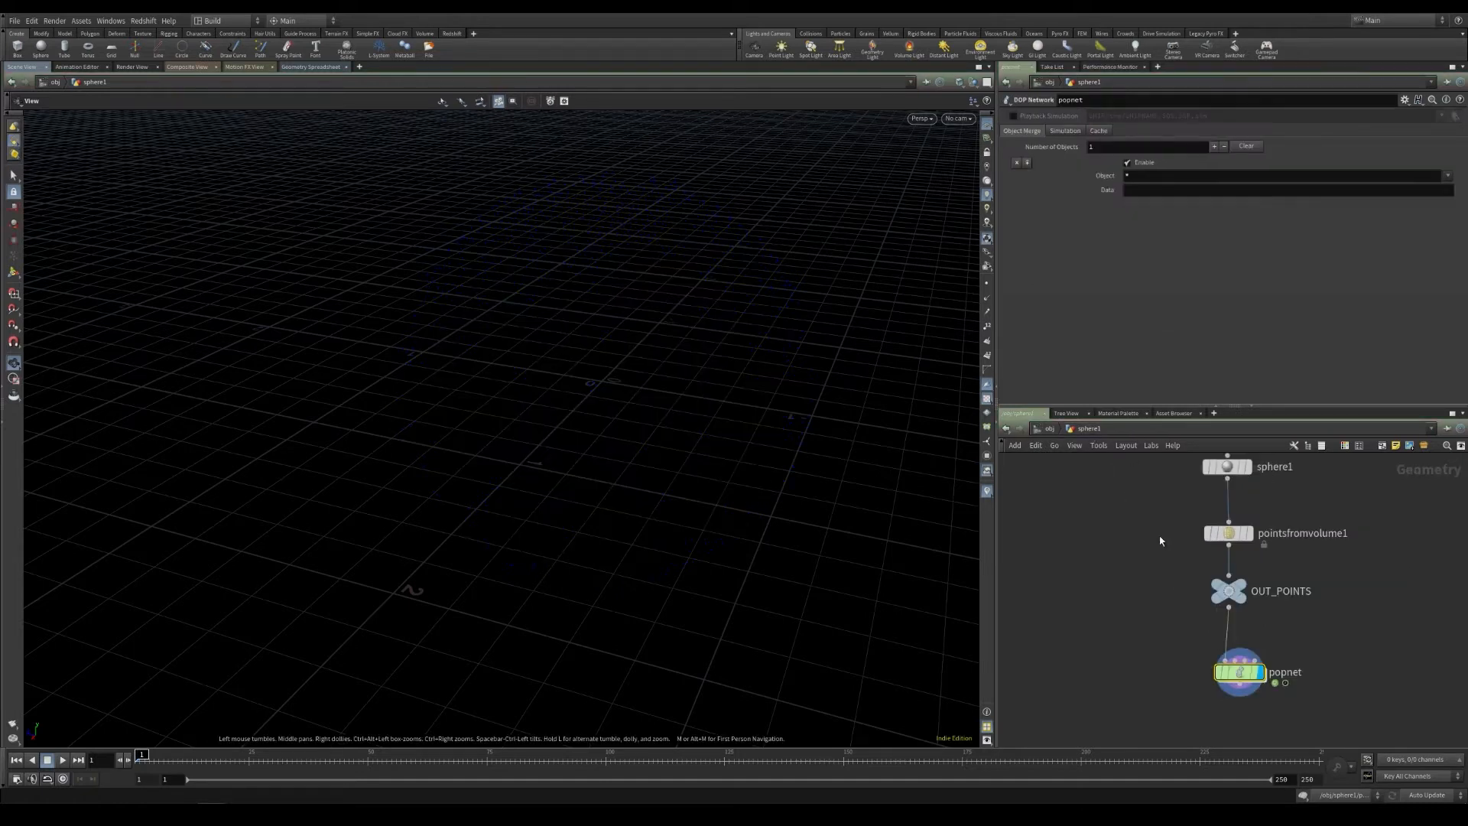
Step: In the POP network's source_first_input node, set the emission type to All Points and turn off the guide display
click(1239, 585)
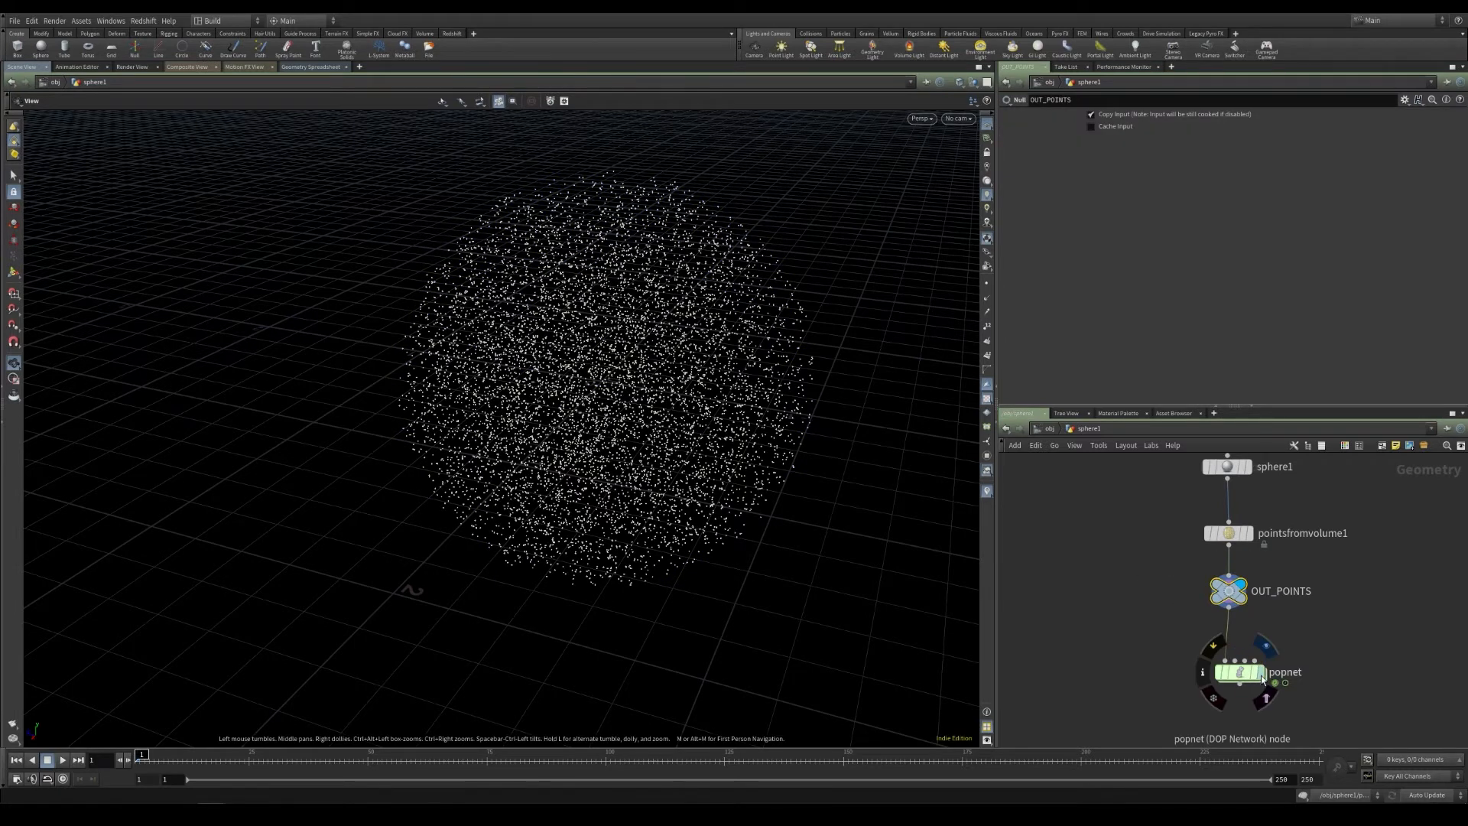
click(1260, 676)
double_click(1236, 672)
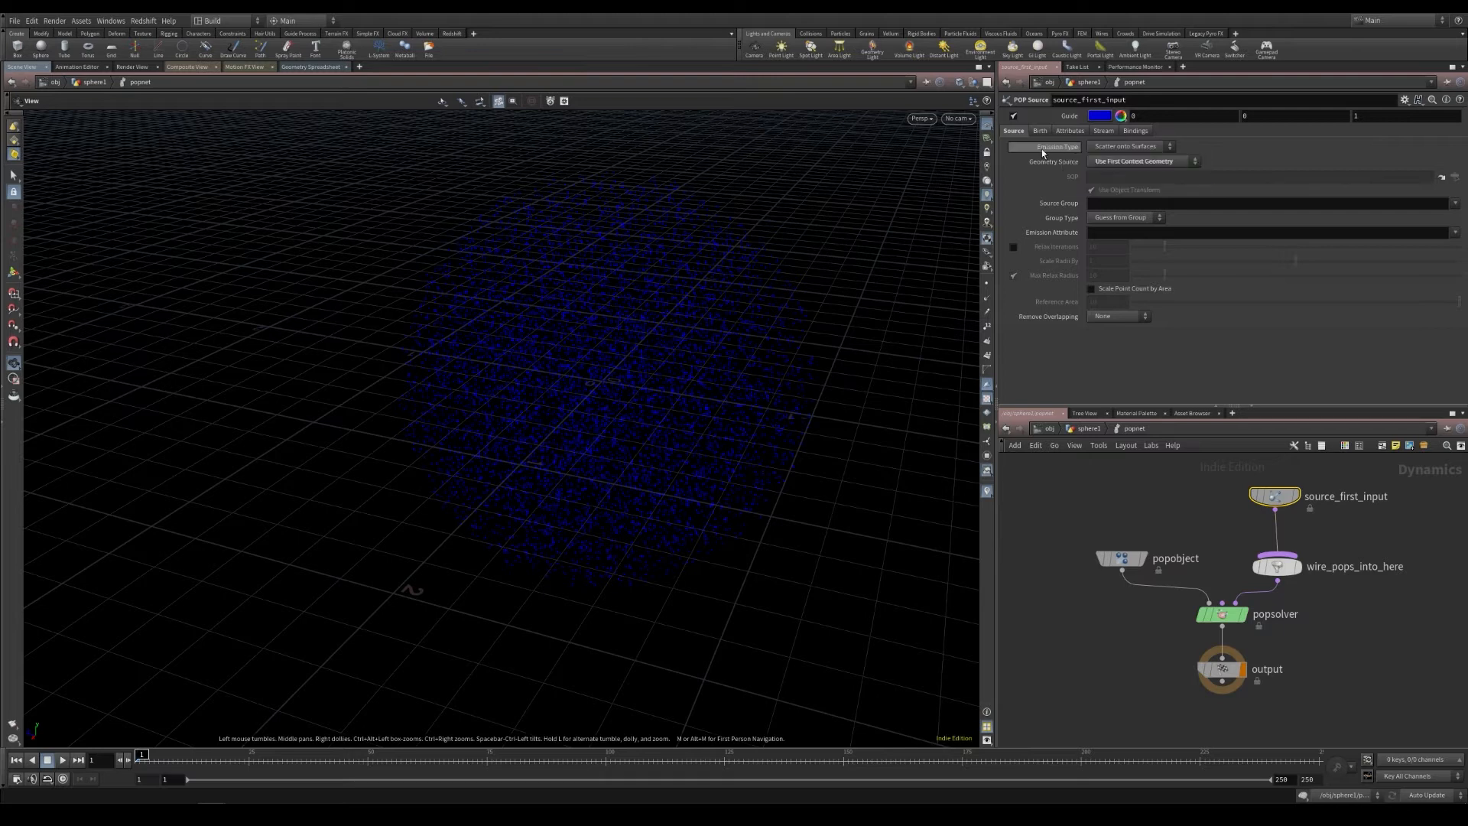
click(1159, 145)
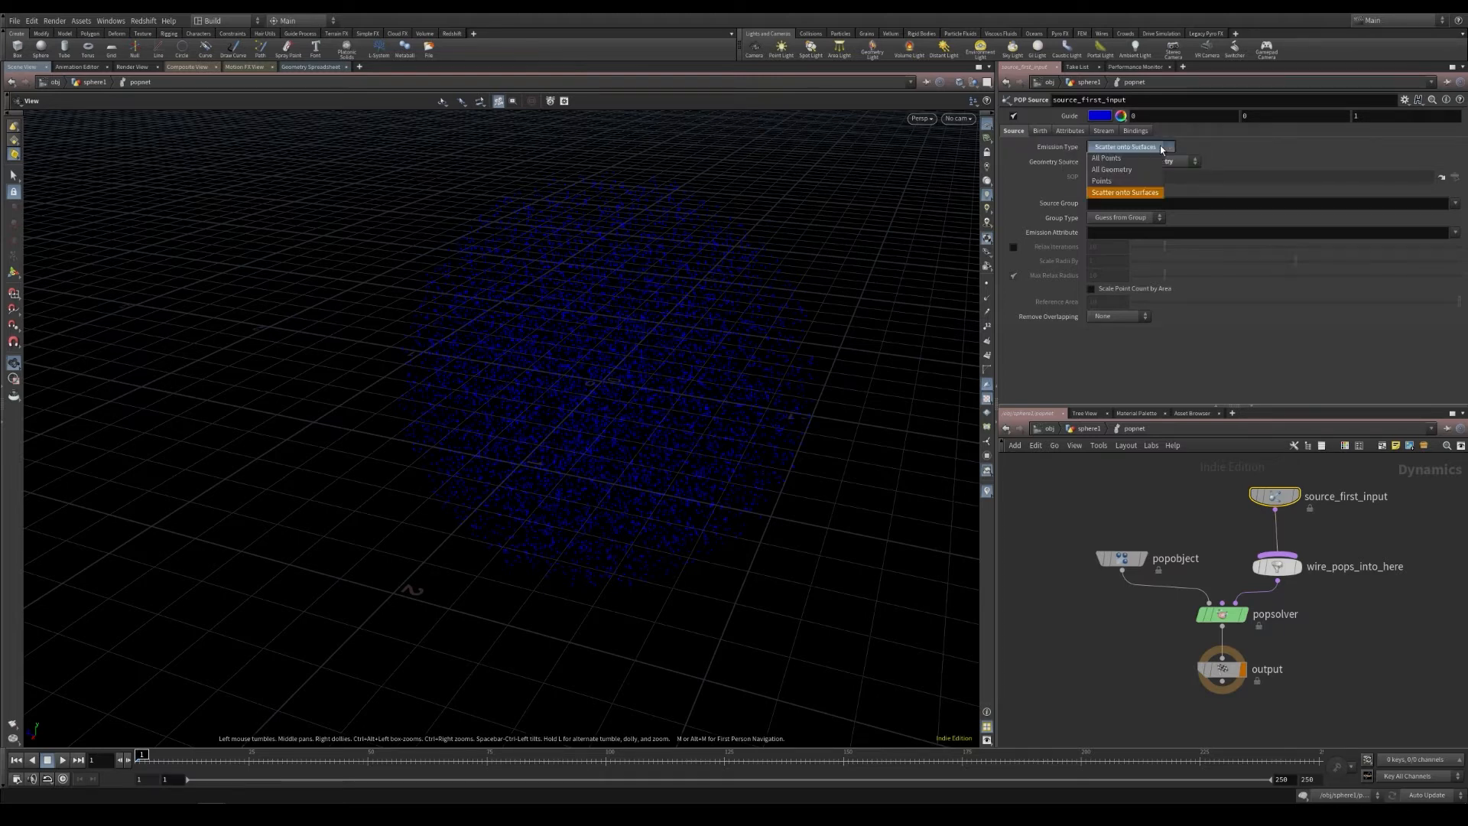
click(1127, 159)
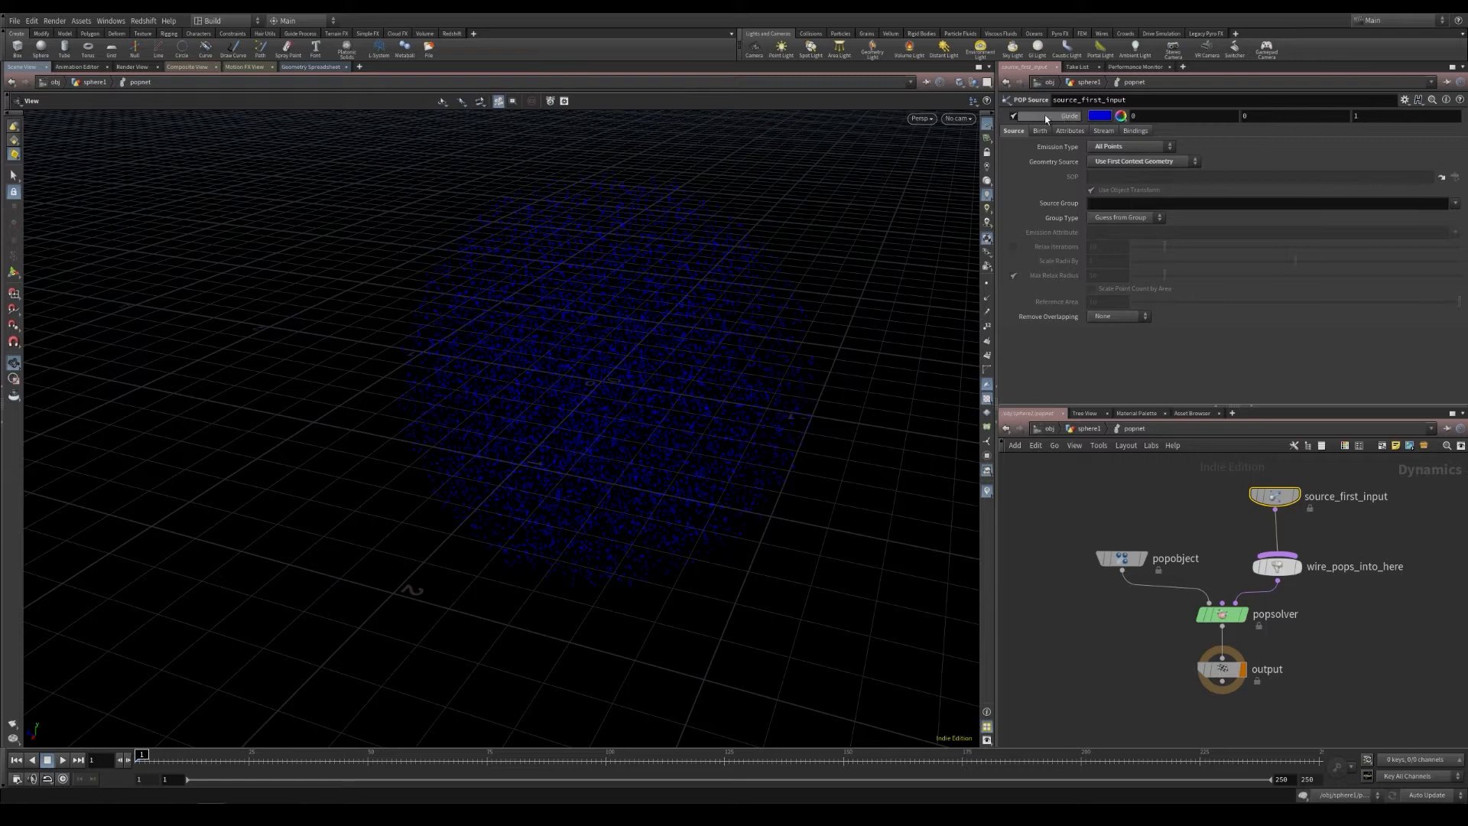
click(1014, 117)
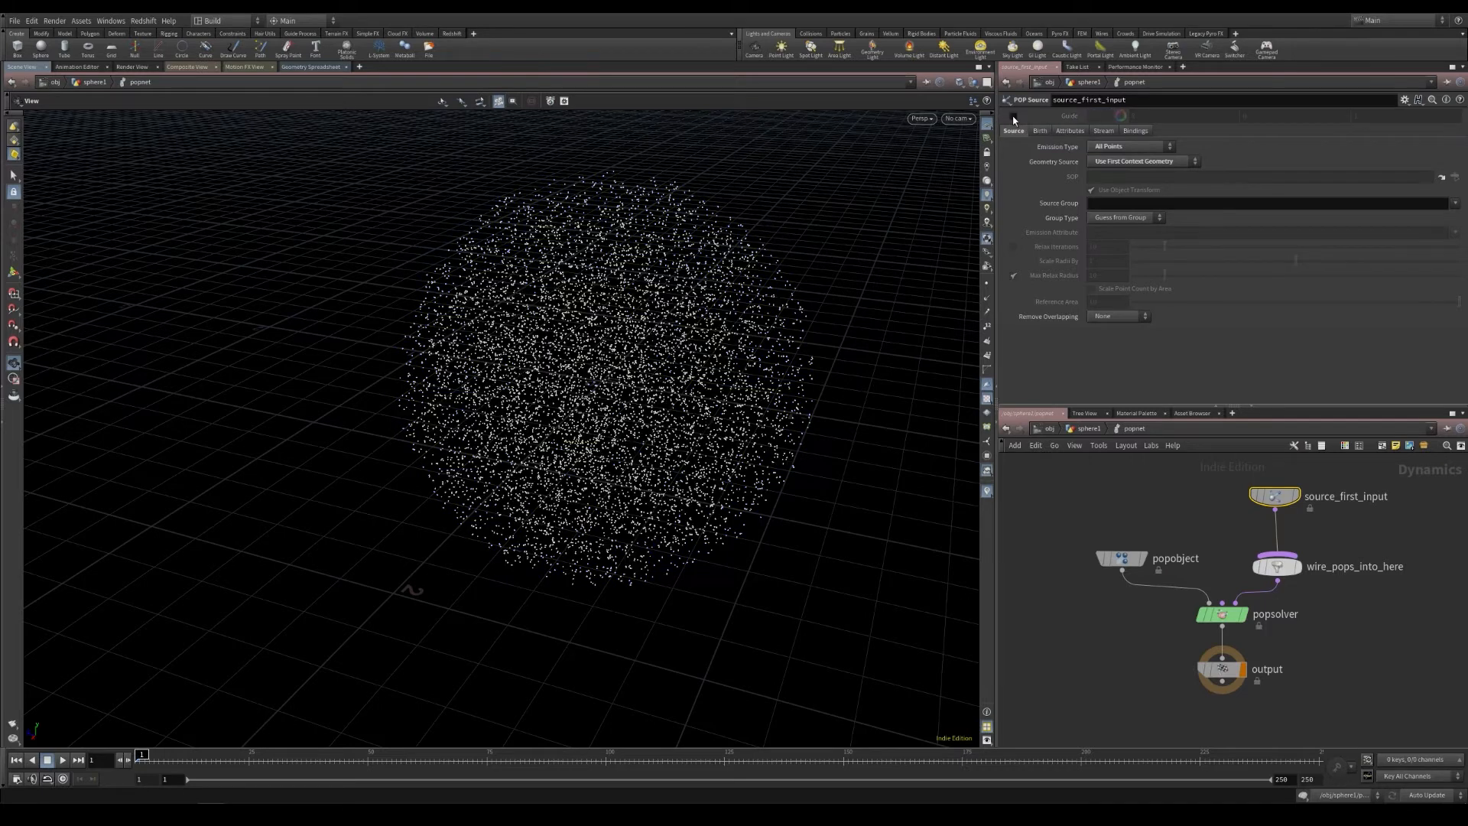
Step: Add a Gravity Force node on the wire between popsolver and output
middle_drag(1141, 541, 1106, 525)
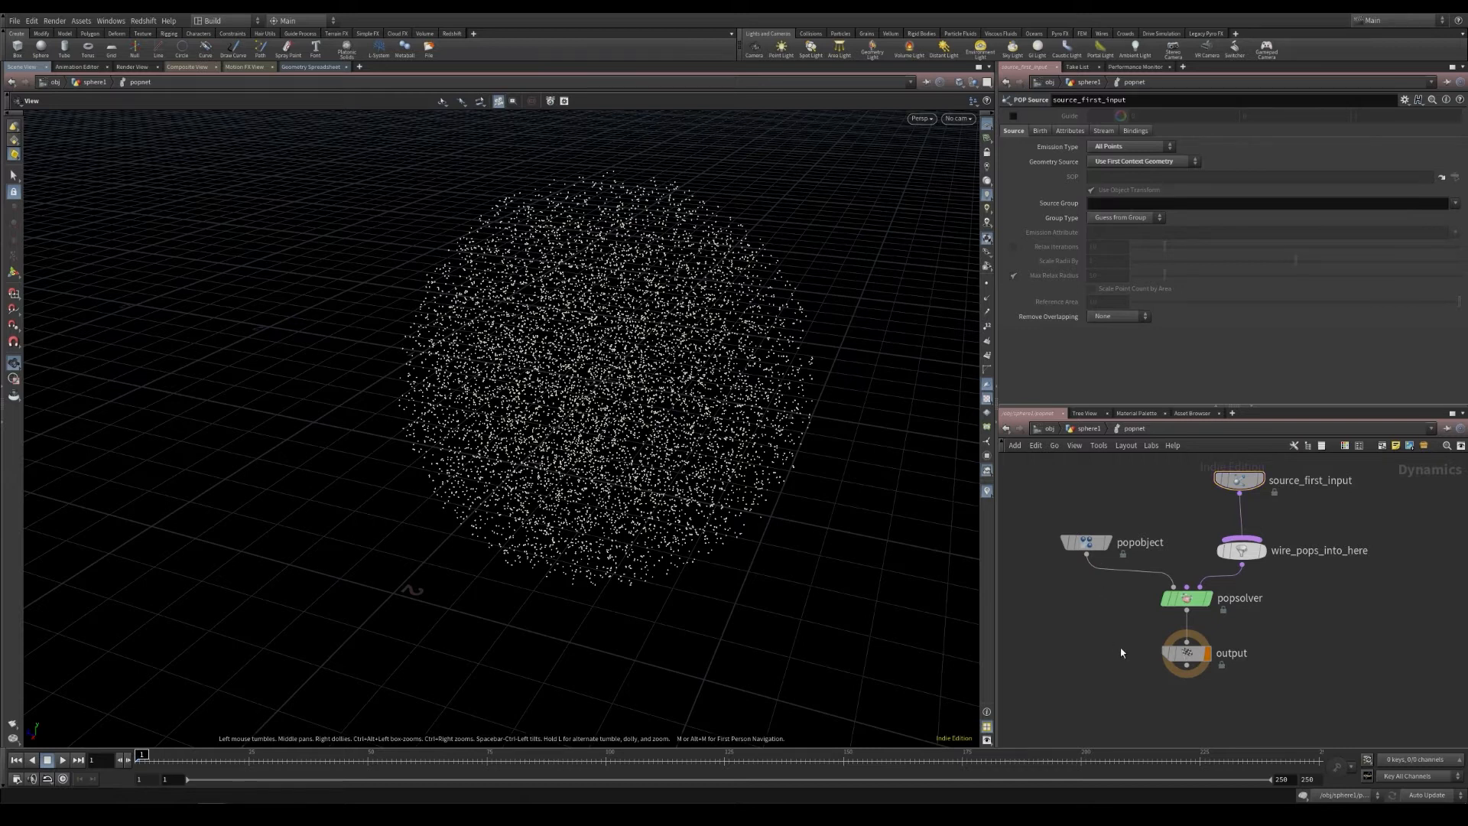
key(Tab)
text(gravit)
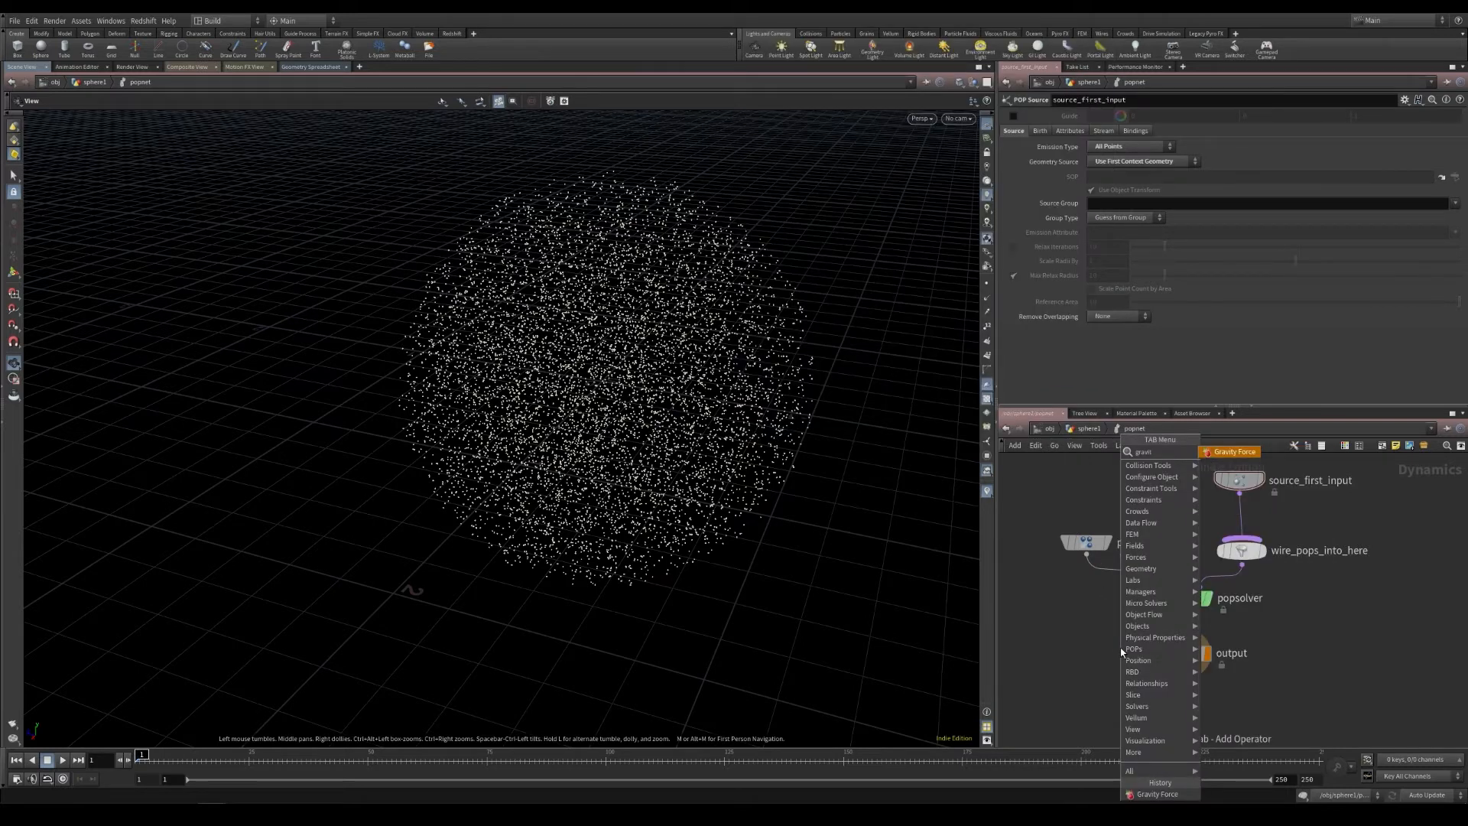
key(Return)
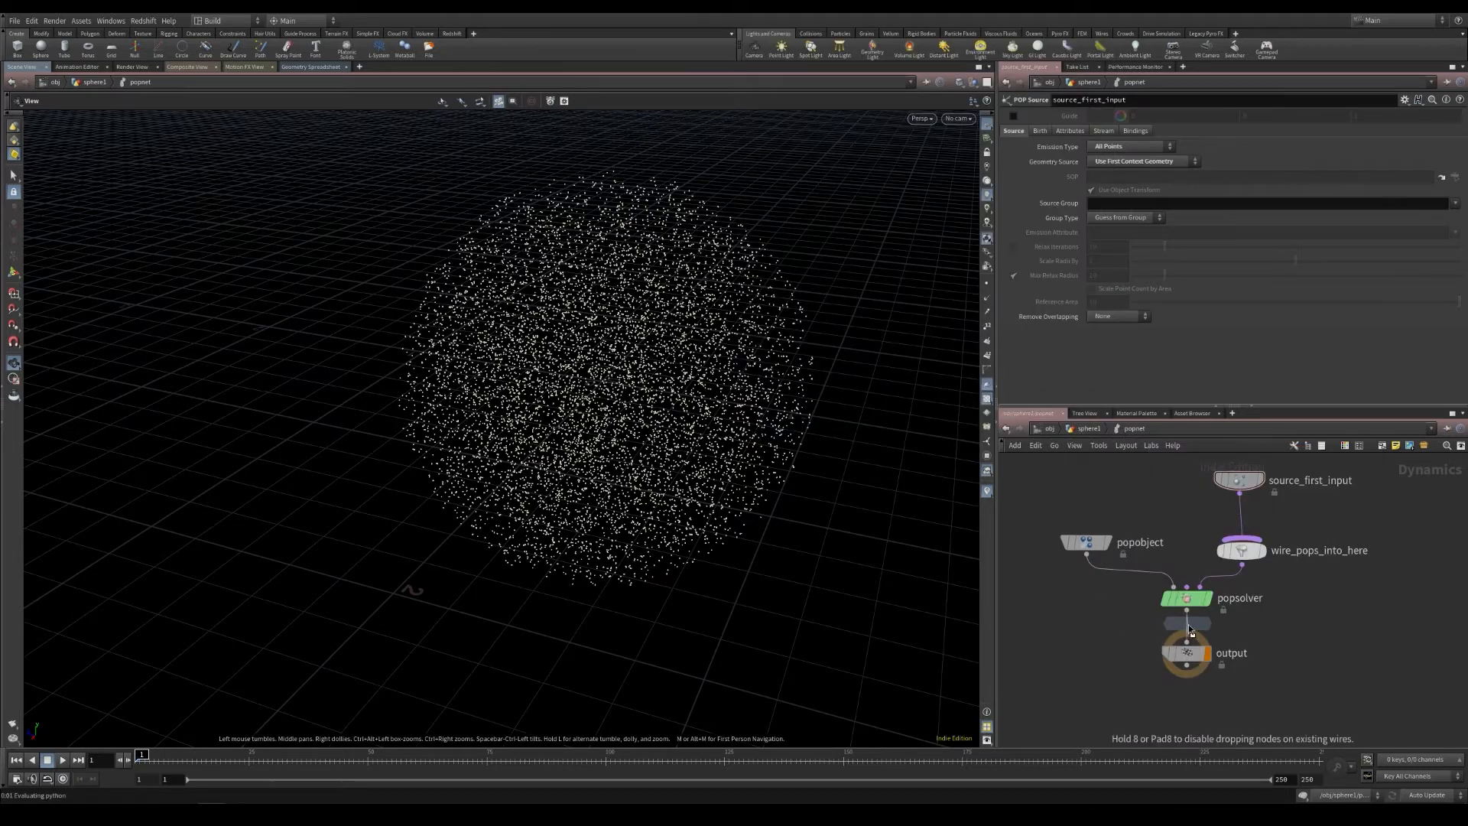
click(1191, 631)
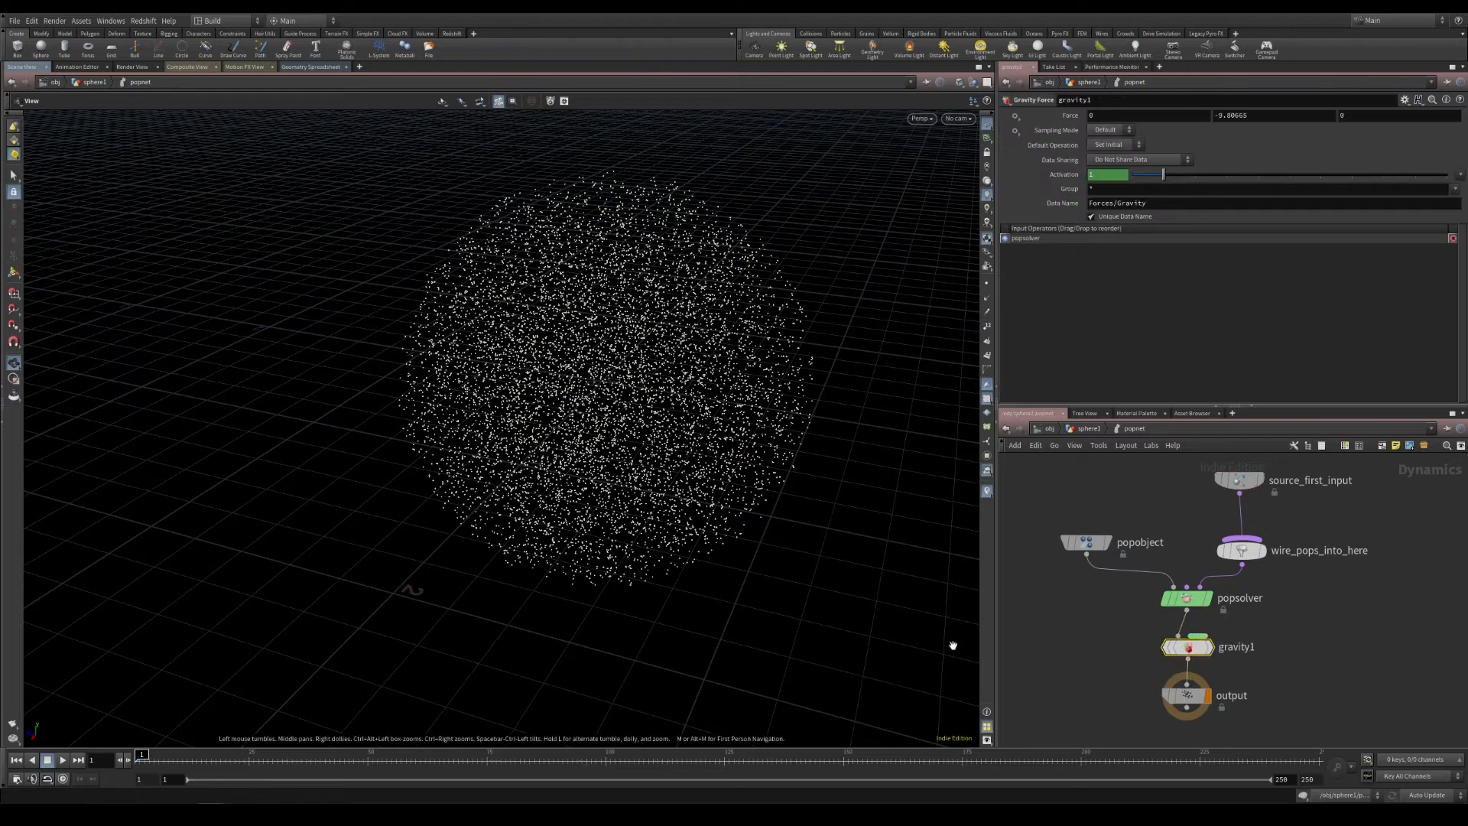
Step: Play the gravity simulation to check how the particles fall and are emitted, and return to frame 1
click(48, 760)
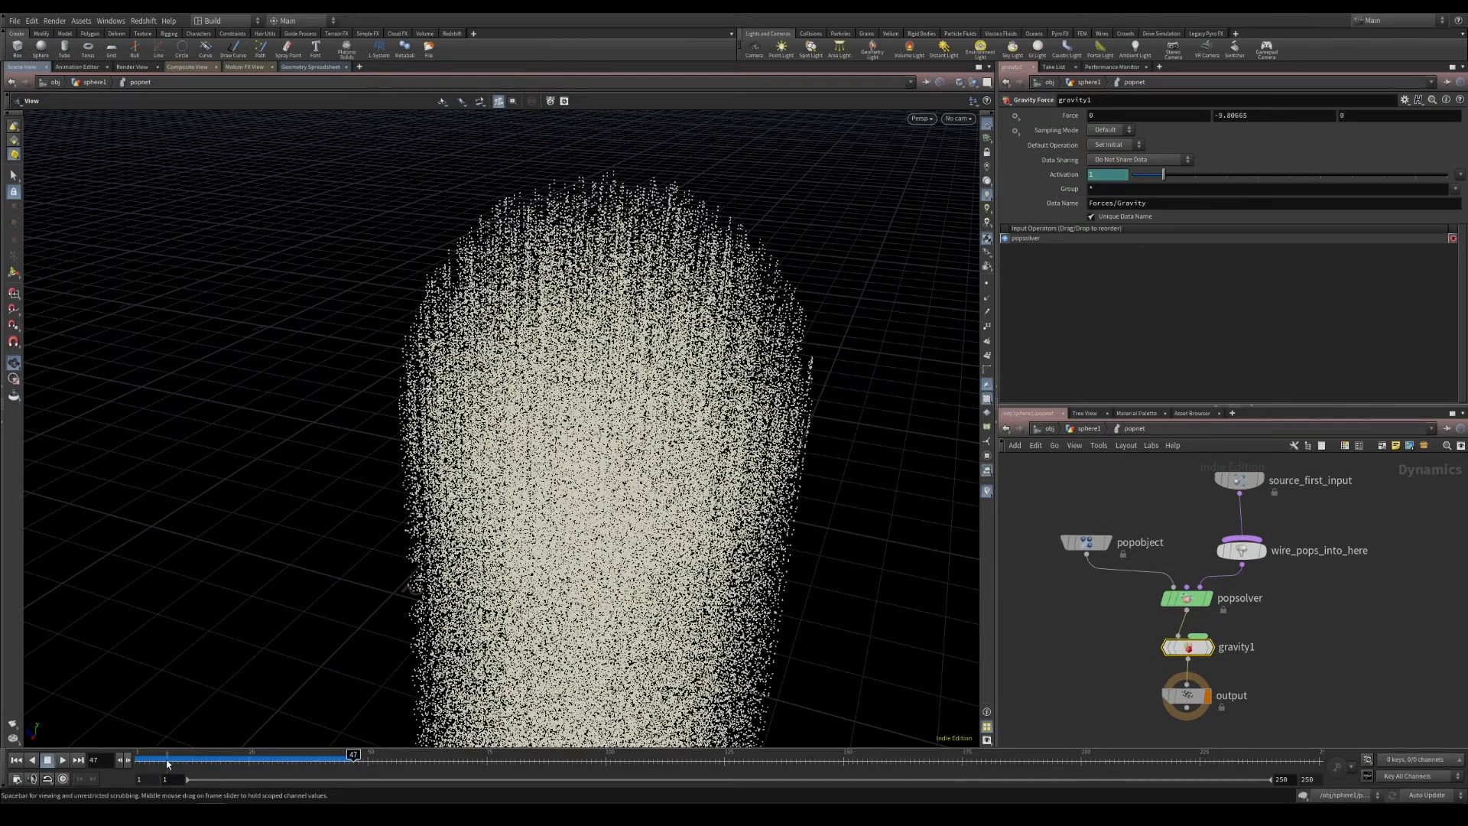
drag(166, 760, 67, 773)
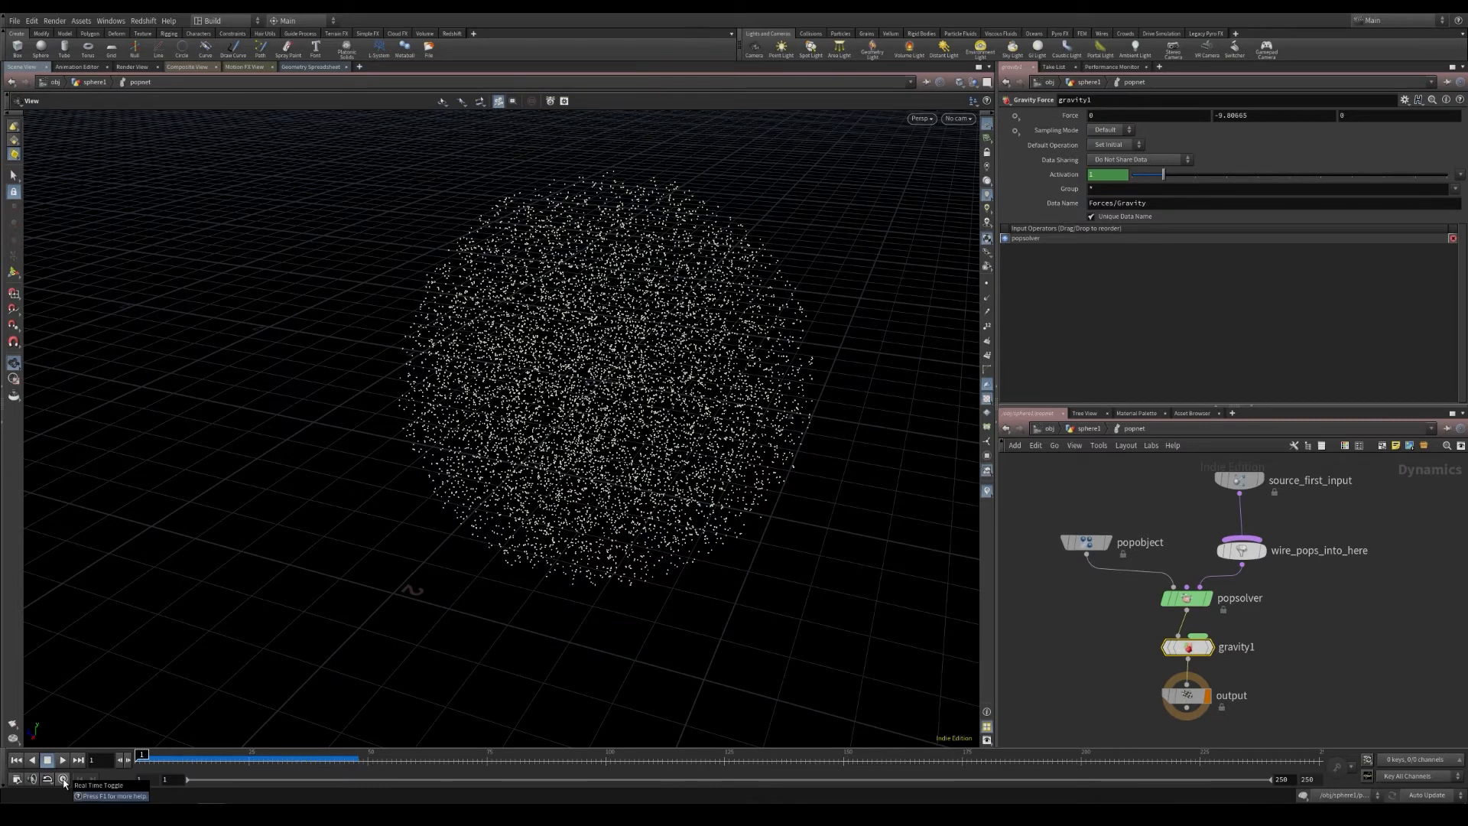
click(63, 760)
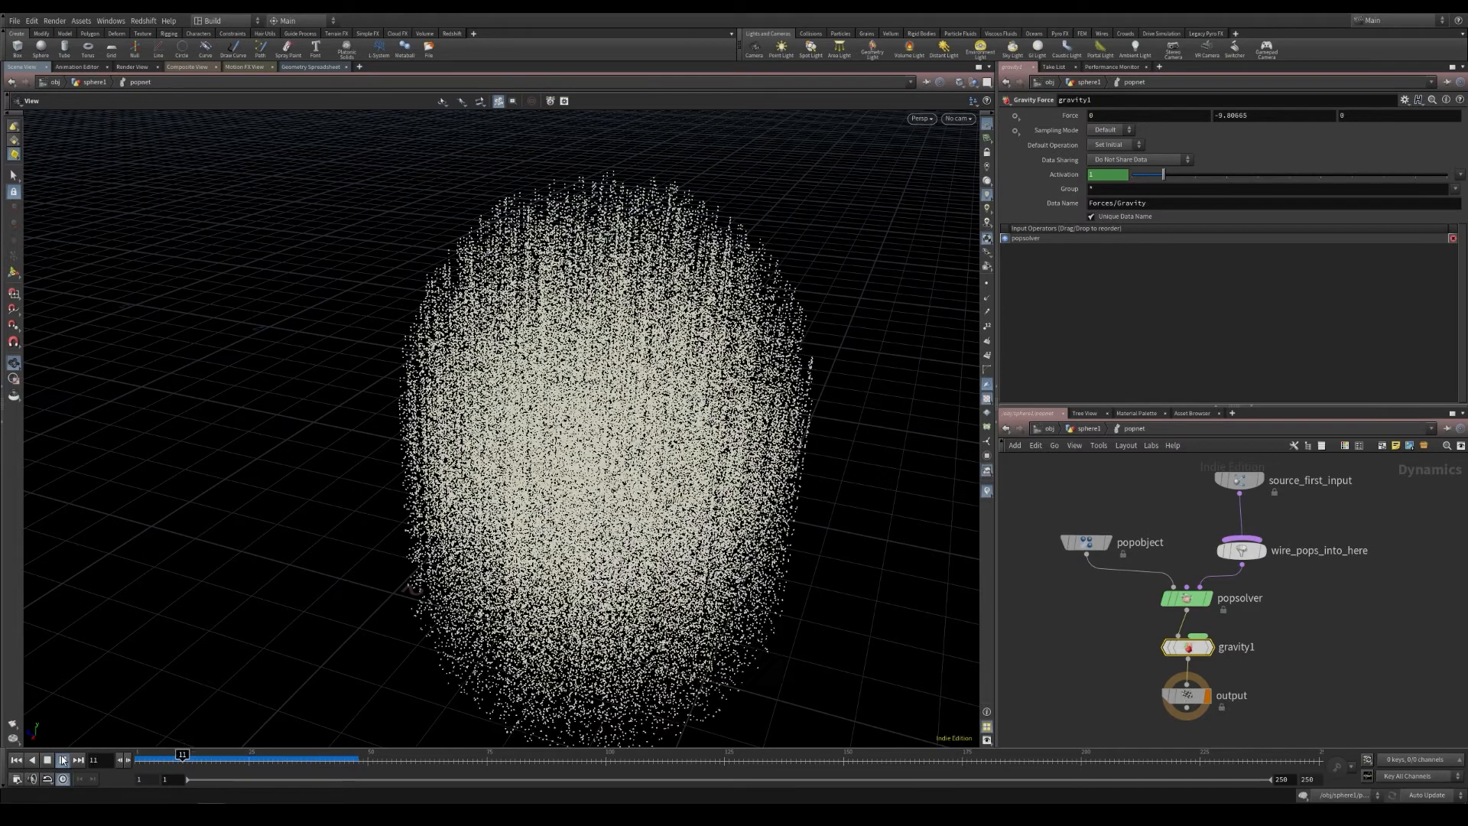
click(51, 762)
right_drag(348, 648, 480, 549)
drag(237, 764, 141, 765)
Step: Set source_first_input's Impulse Activation to the expression $FF == 1, preview the simulation and return to frame 1
middle_drag(1239, 480, 1218, 516)
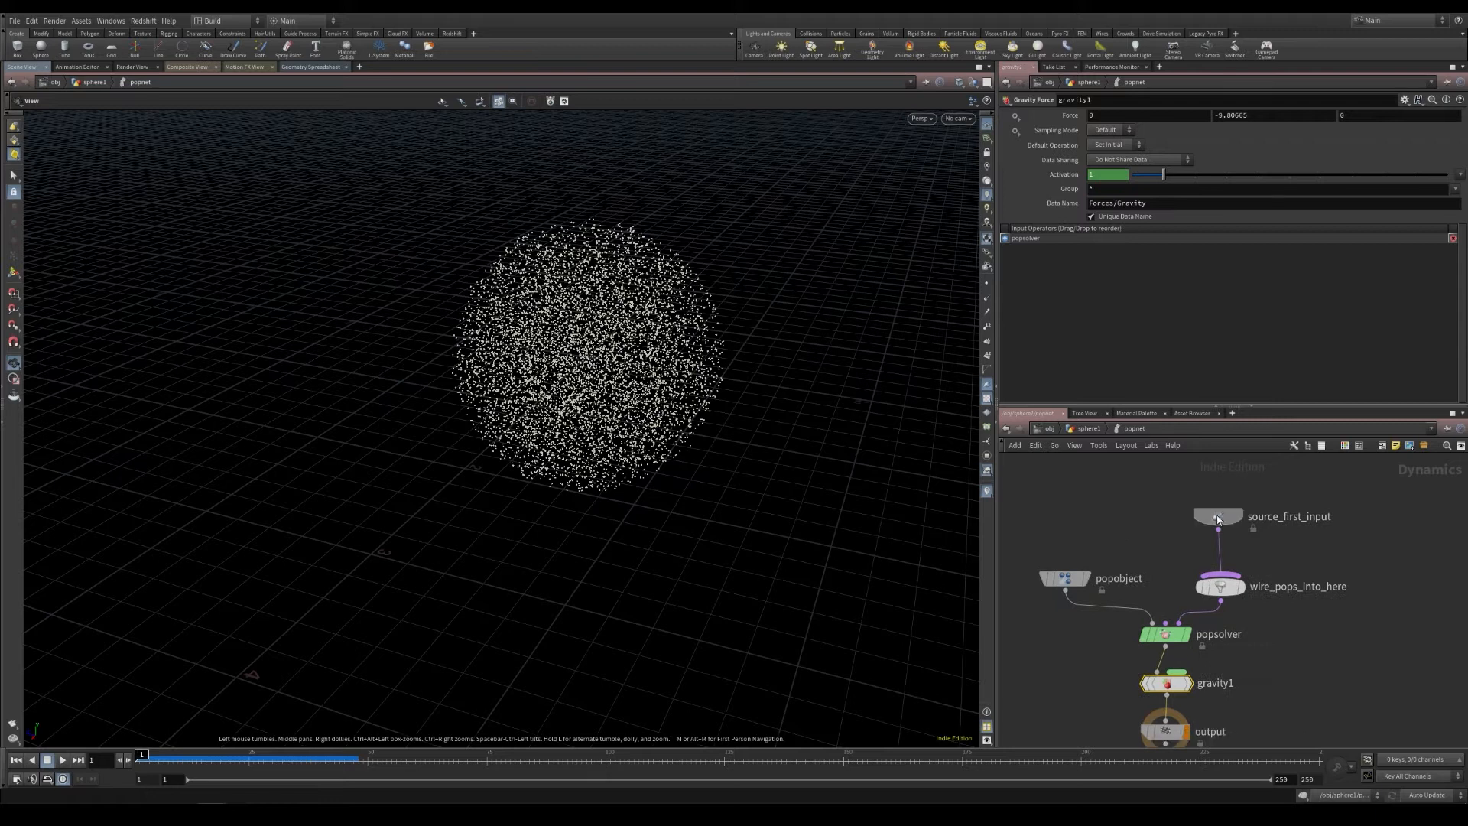
click(1217, 516)
click(1043, 131)
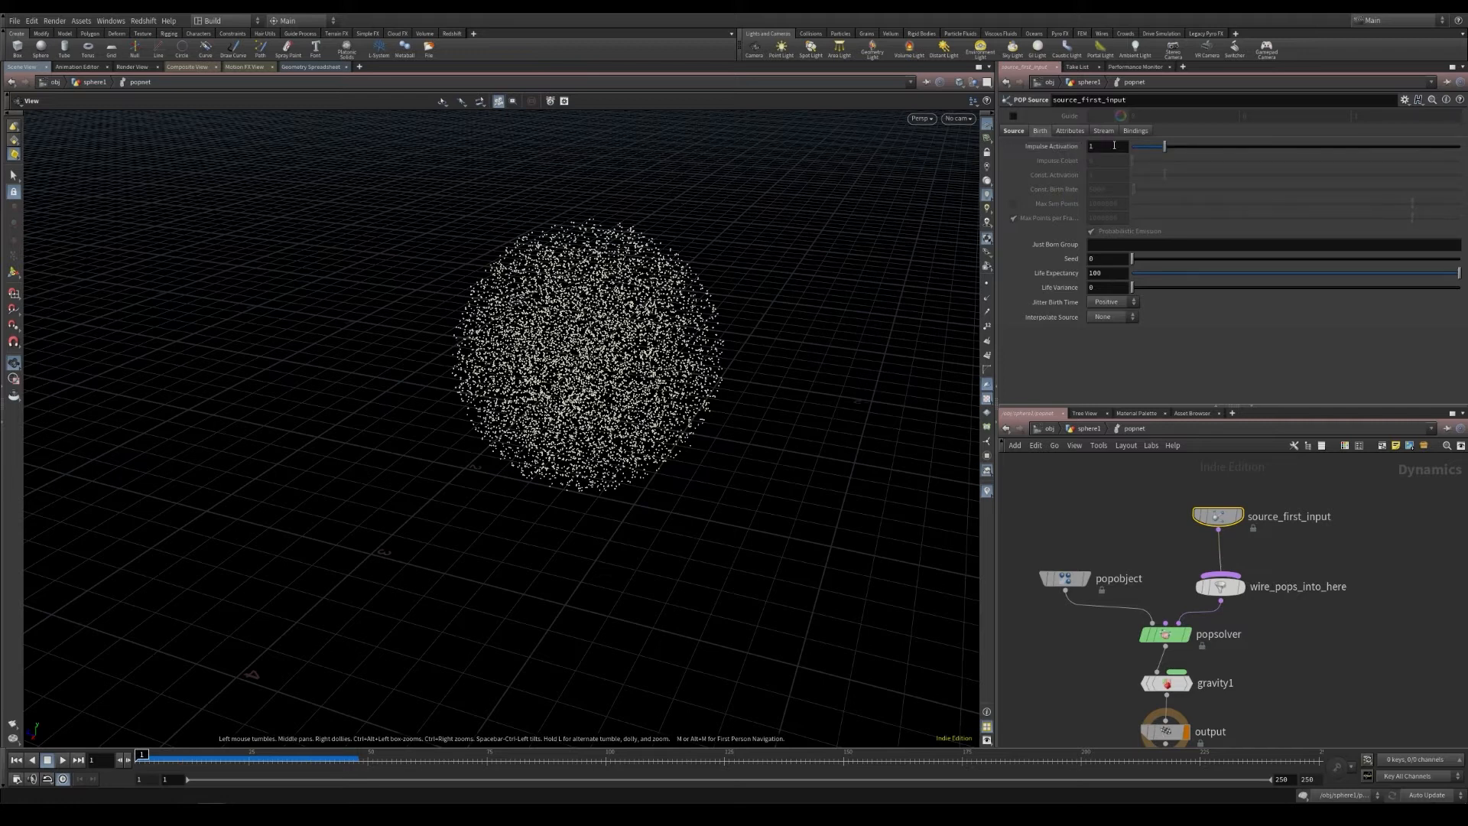
click(1111, 146)
text($FF ==)
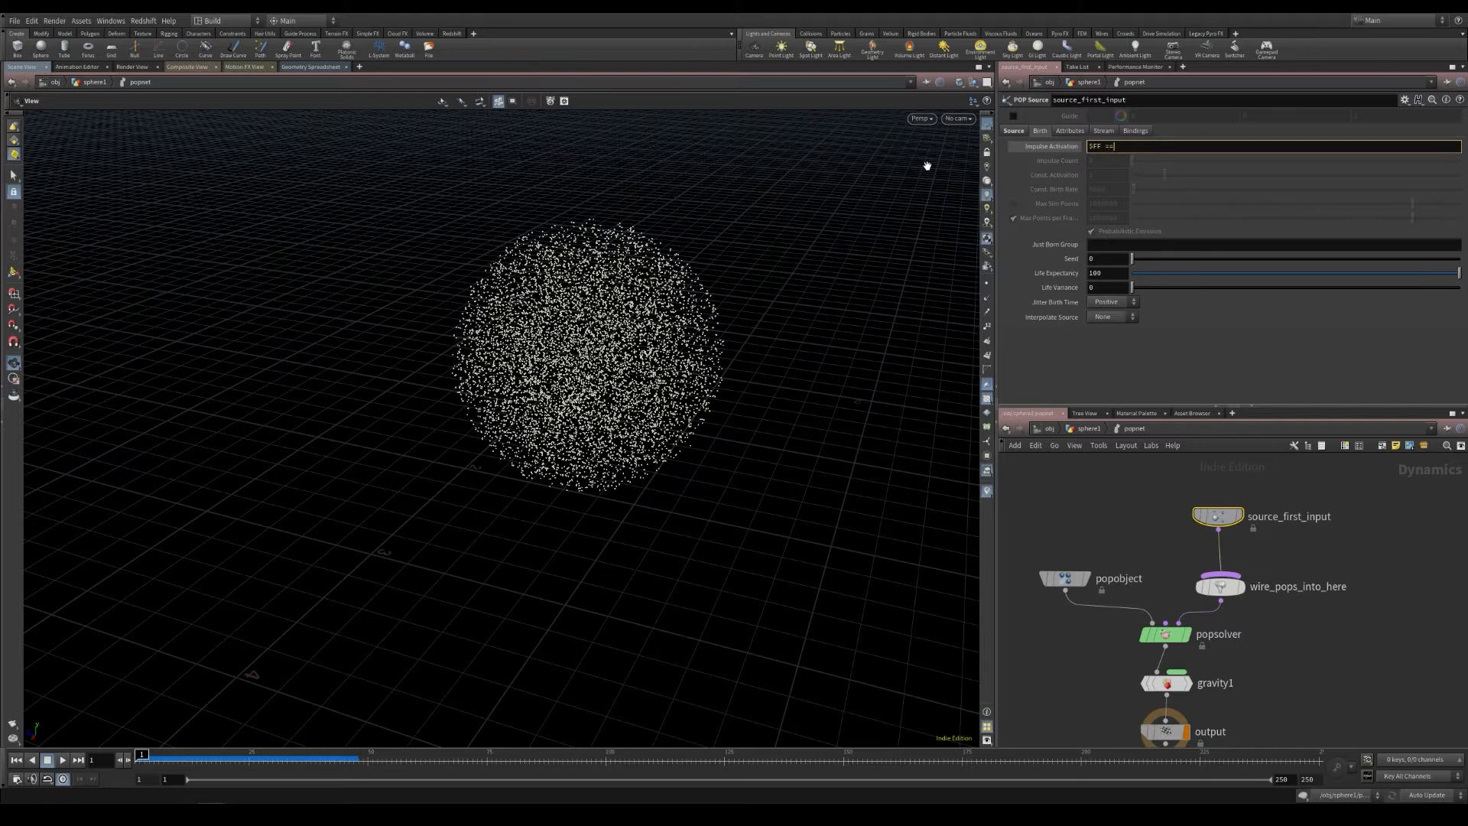
key(Return)
mouse_move(142, 756)
mouse_down()
mouse_move(206, 755)
mouse_move(142, 756)
mouse_up()
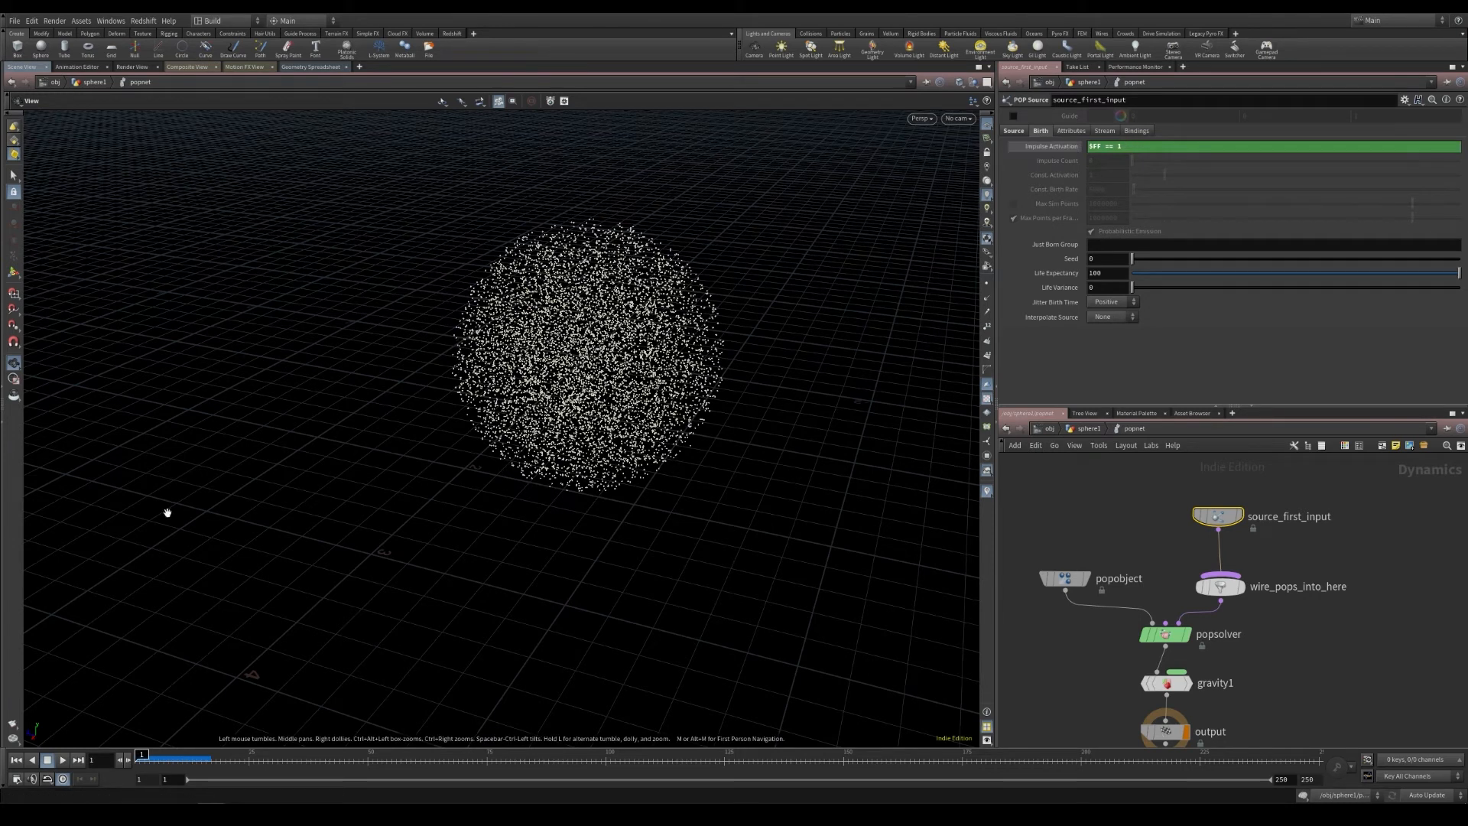
mouse_move(148, 757)
mouse_down()
mouse_move(229, 757)
mouse_move(116, 765)
mouse_move(197, 763)
mouse_move(129, 765)
mouse_up()
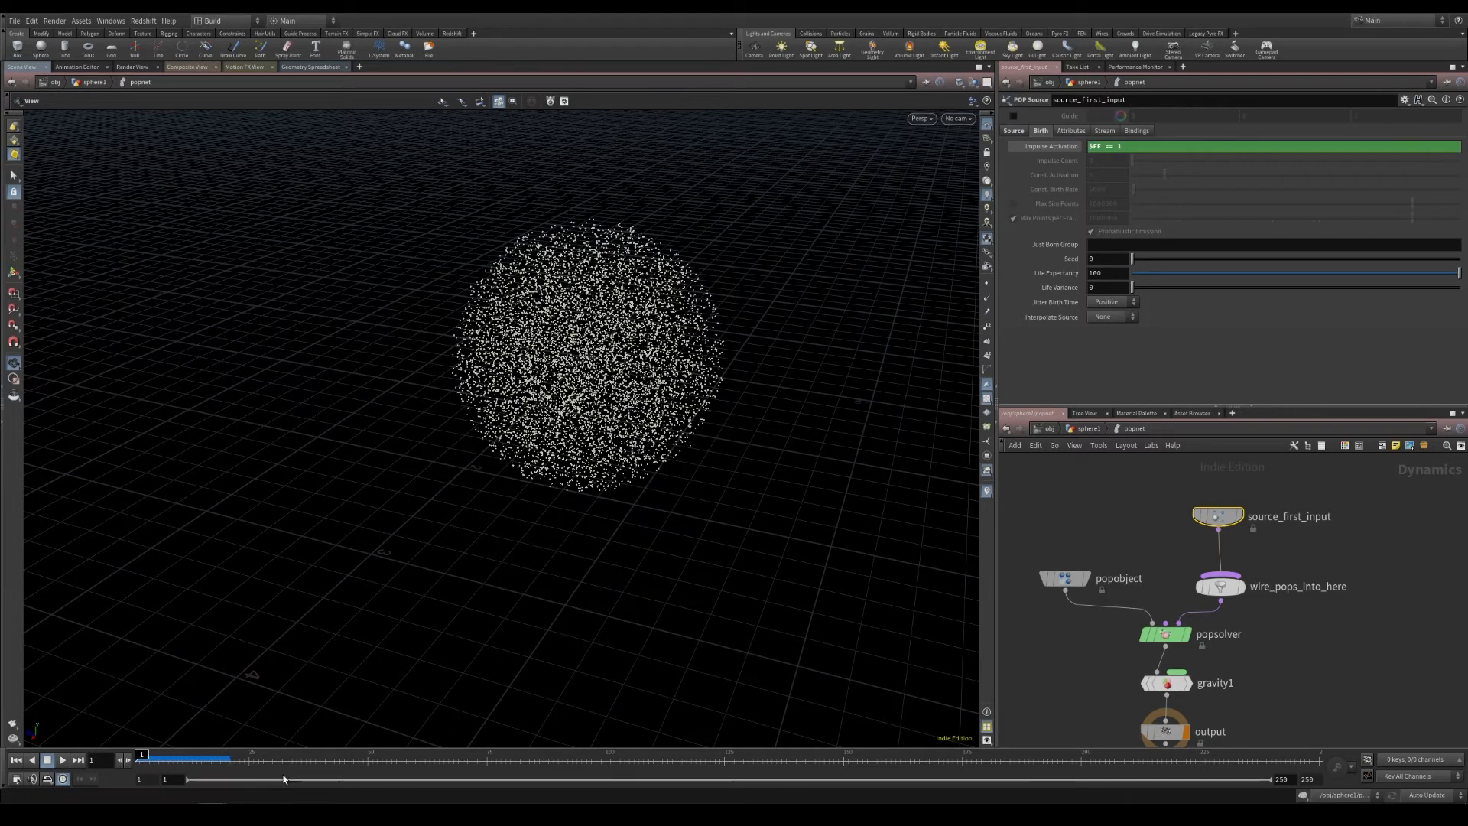
Step: Go back up to the sphere1 network and add a Box node beside the existing node chain
middle_drag(1064, 677, 1147, 633)
scroll(1147, 633, down, 3)
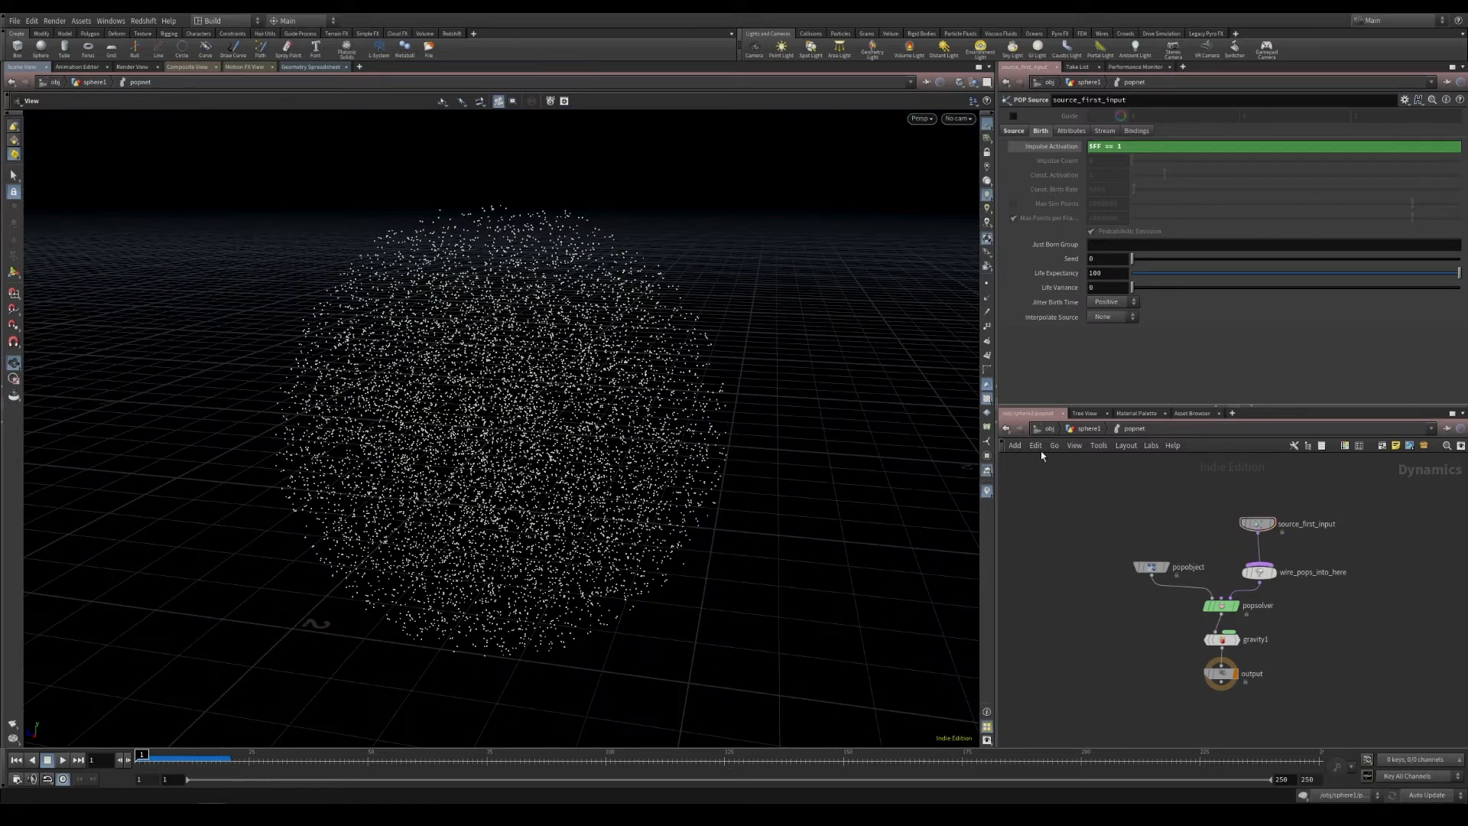
click(1089, 429)
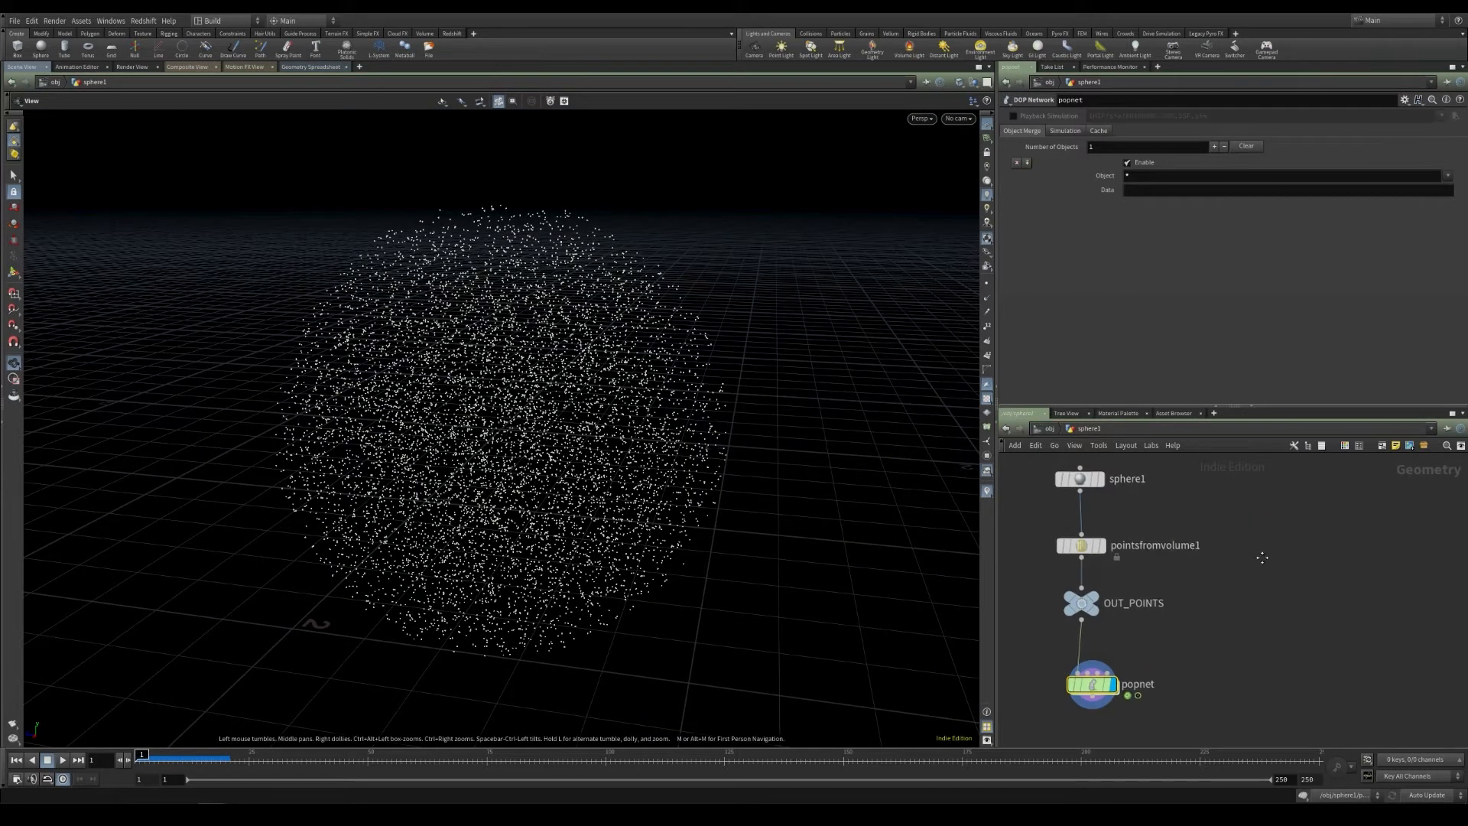
click(1235, 564)
key(Tab)
text(box)
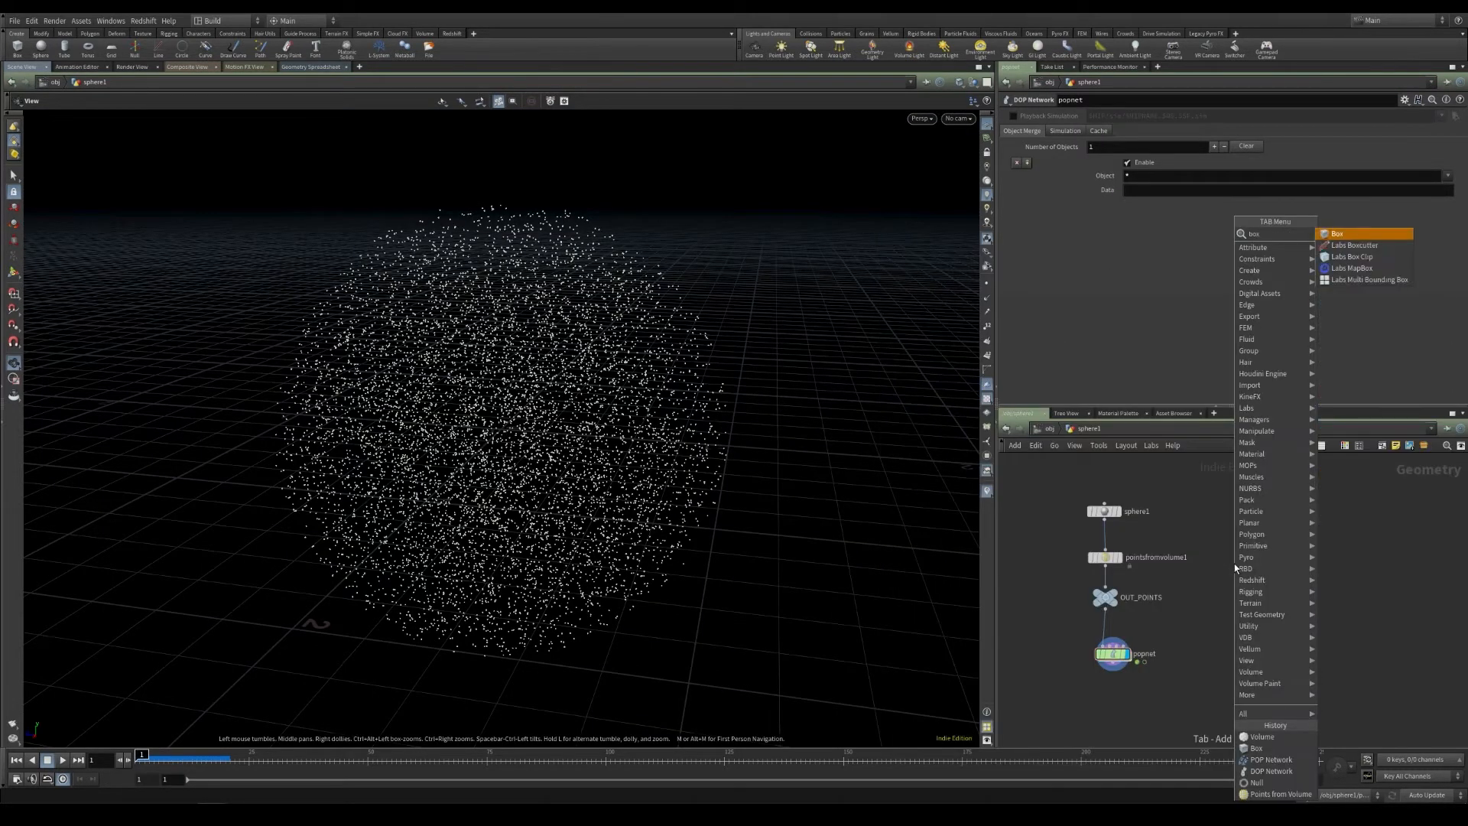
key(Return)
click(1234, 539)
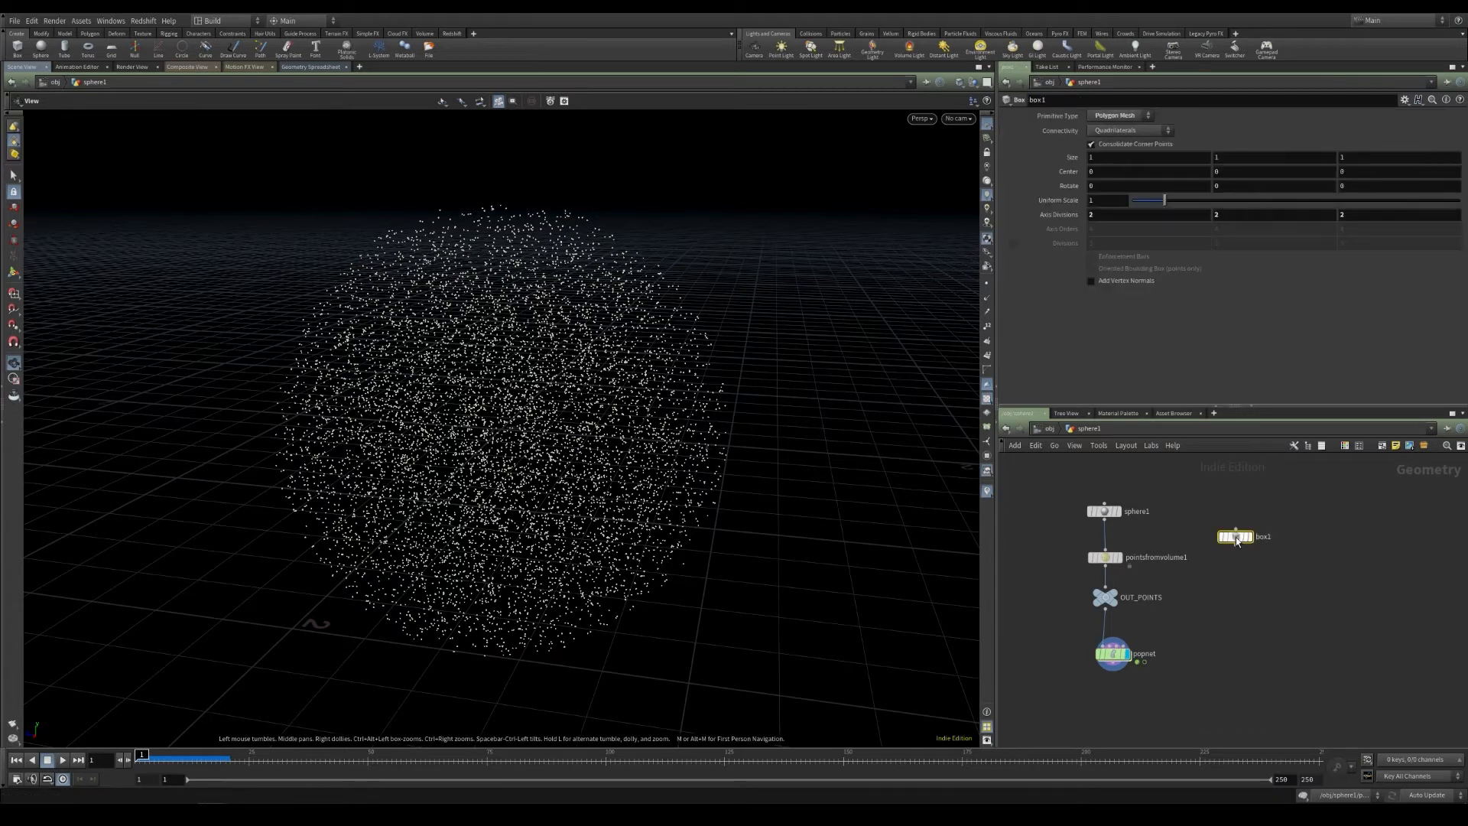
Step: Set the box's uniform scale to 15, comparing it with the sphere, and display the sphere with the box as a template
click(1252, 537)
click(1117, 511)
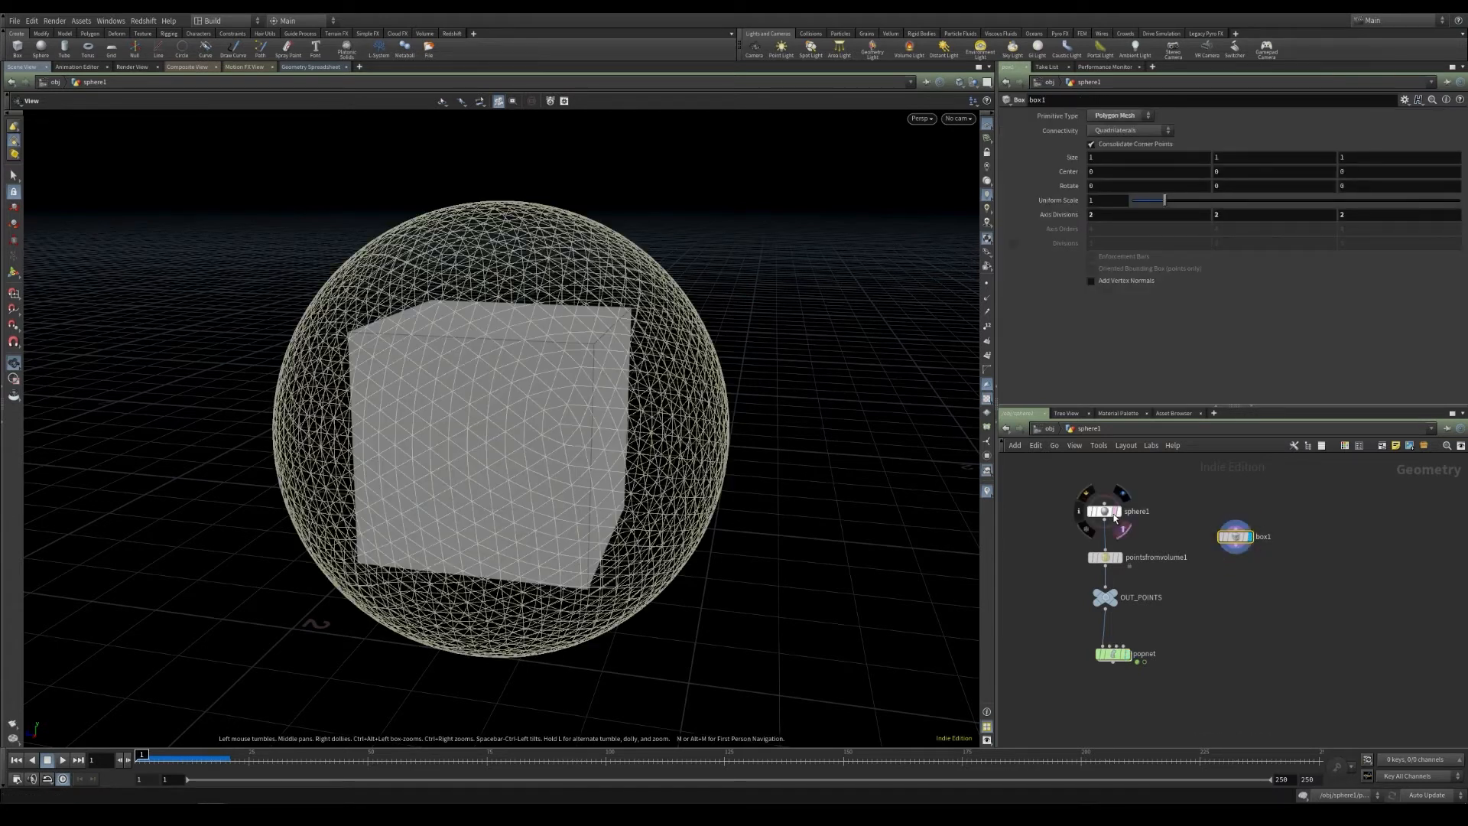
right_drag(622, 523, 647, 469)
drag(647, 468, 630, 492)
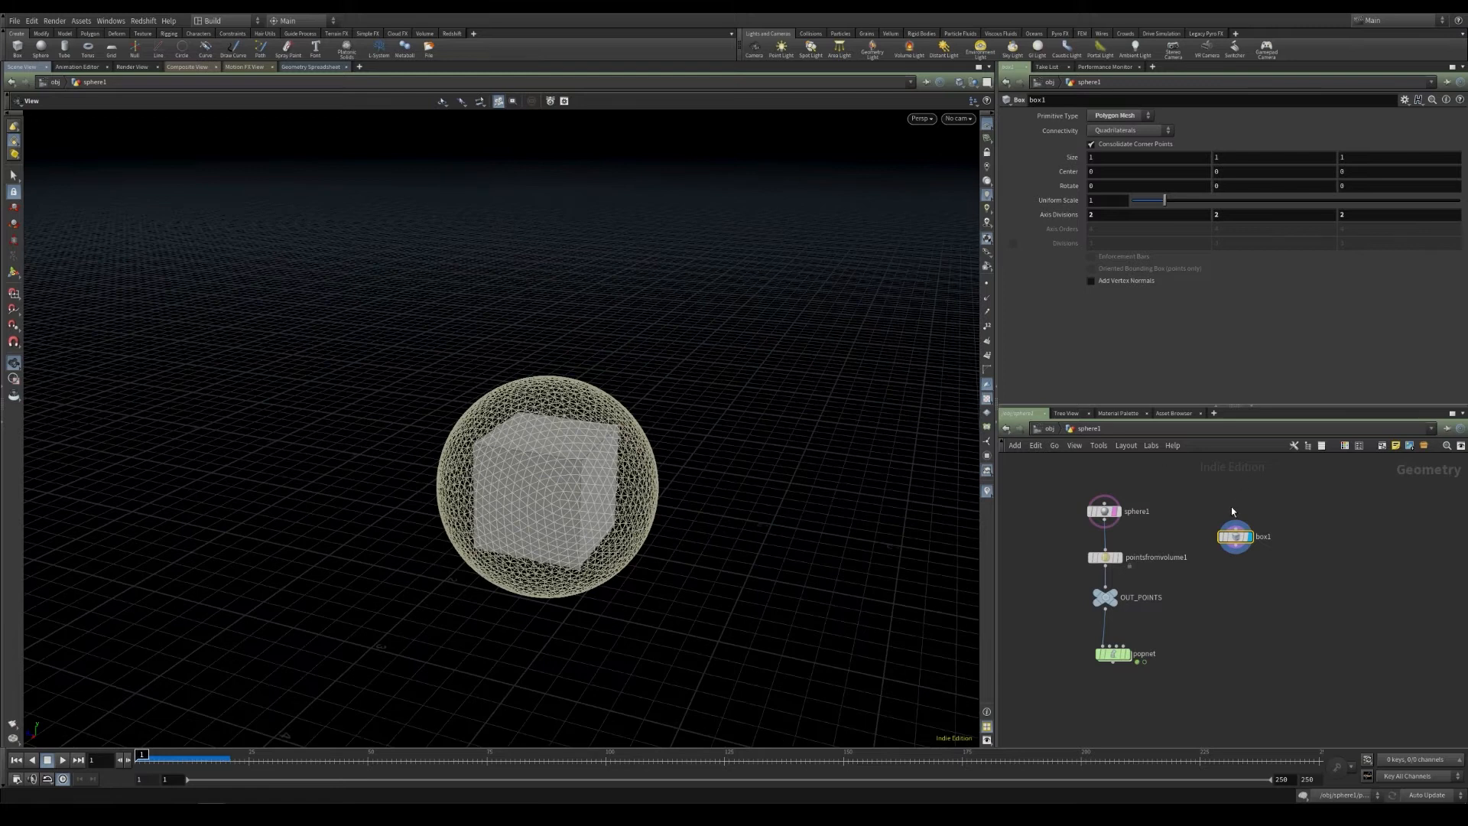
click(1114, 200)
text(5)
key(Return)
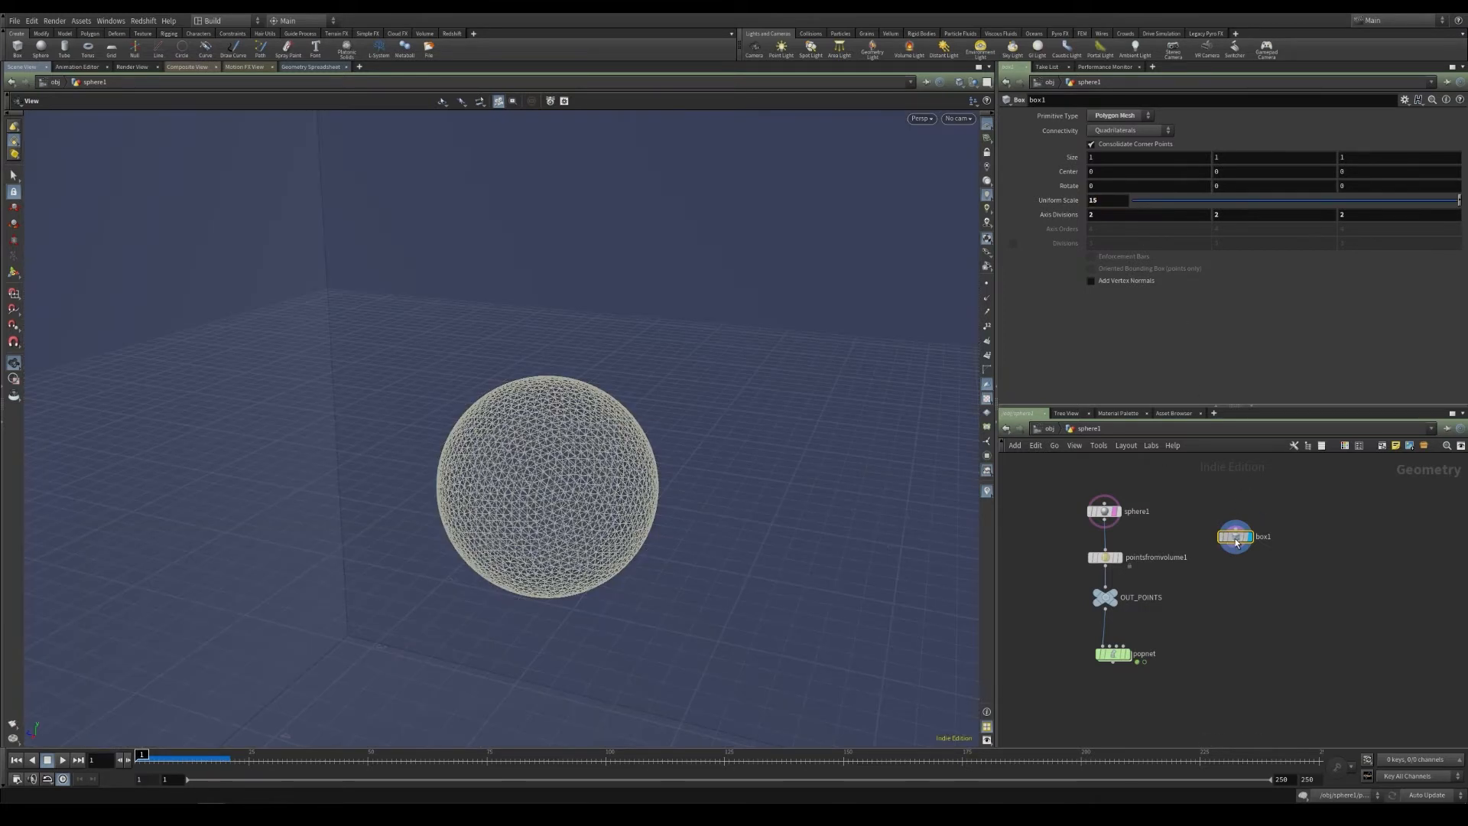
scroll(559, 521, down, 10)
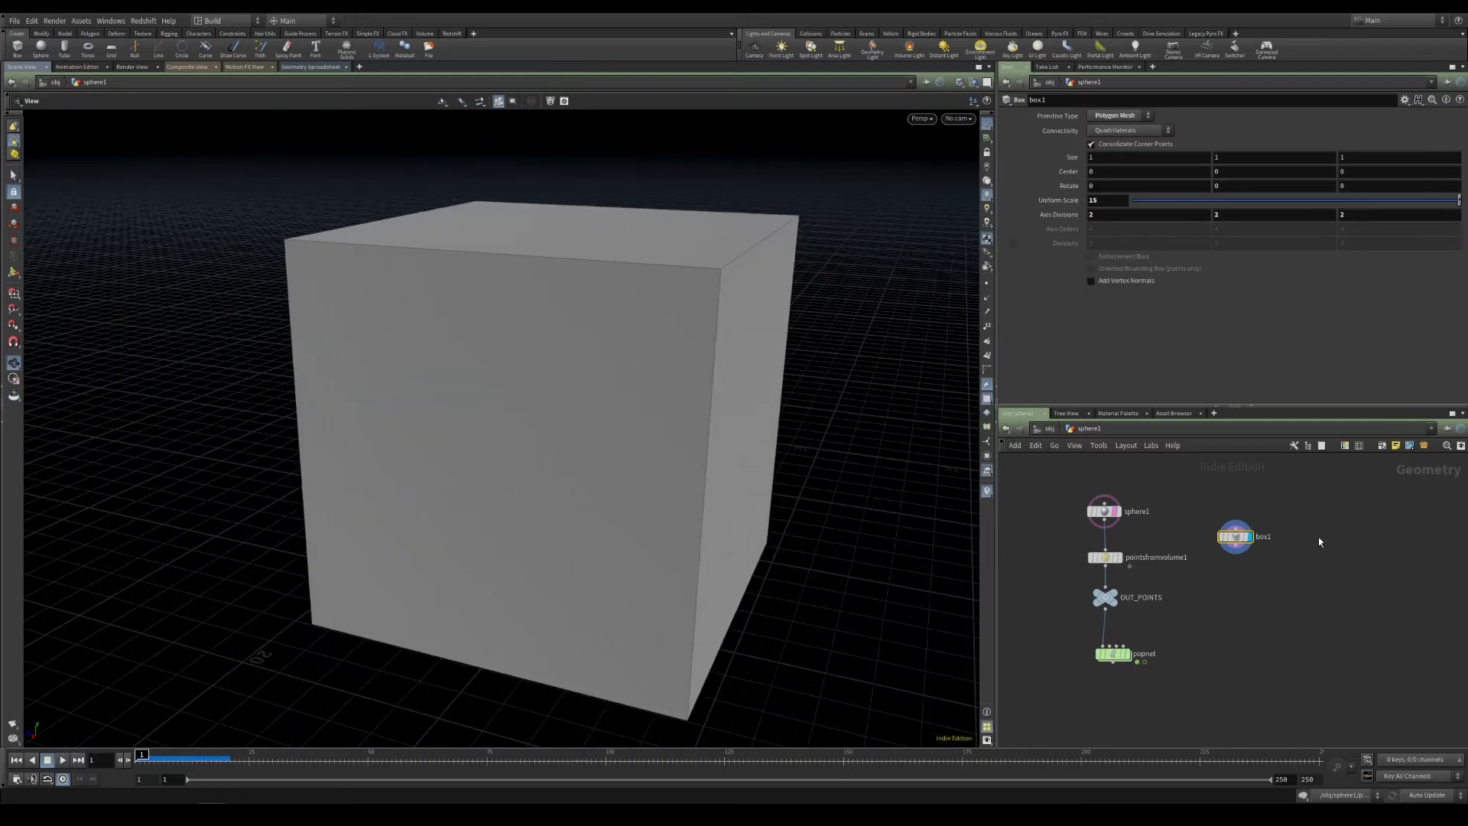
click(1245, 540)
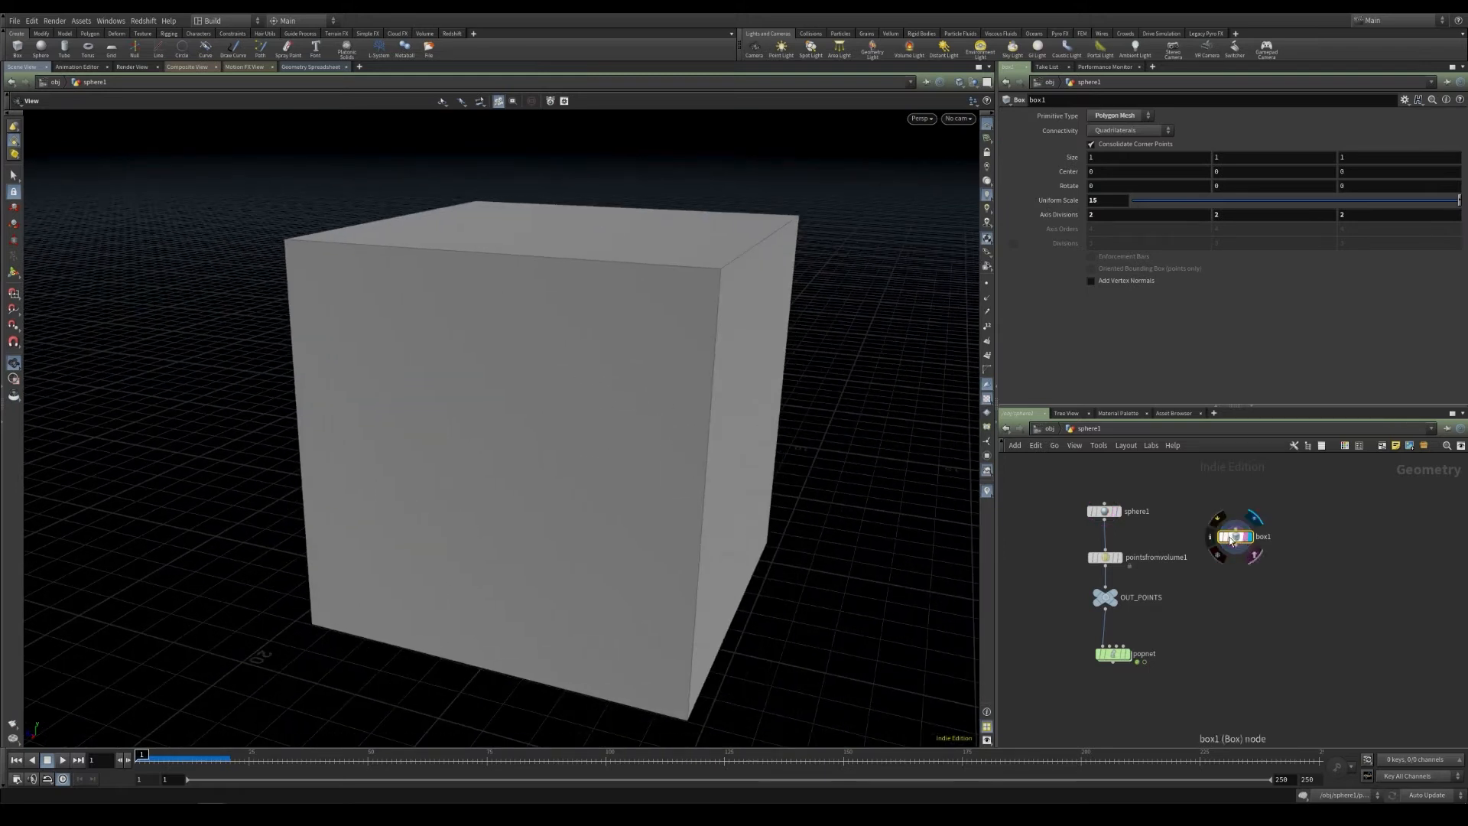
click(1119, 511)
Step: Add a Volume node below box1, fed by the box, and display it
key(Tab)
text(volume)
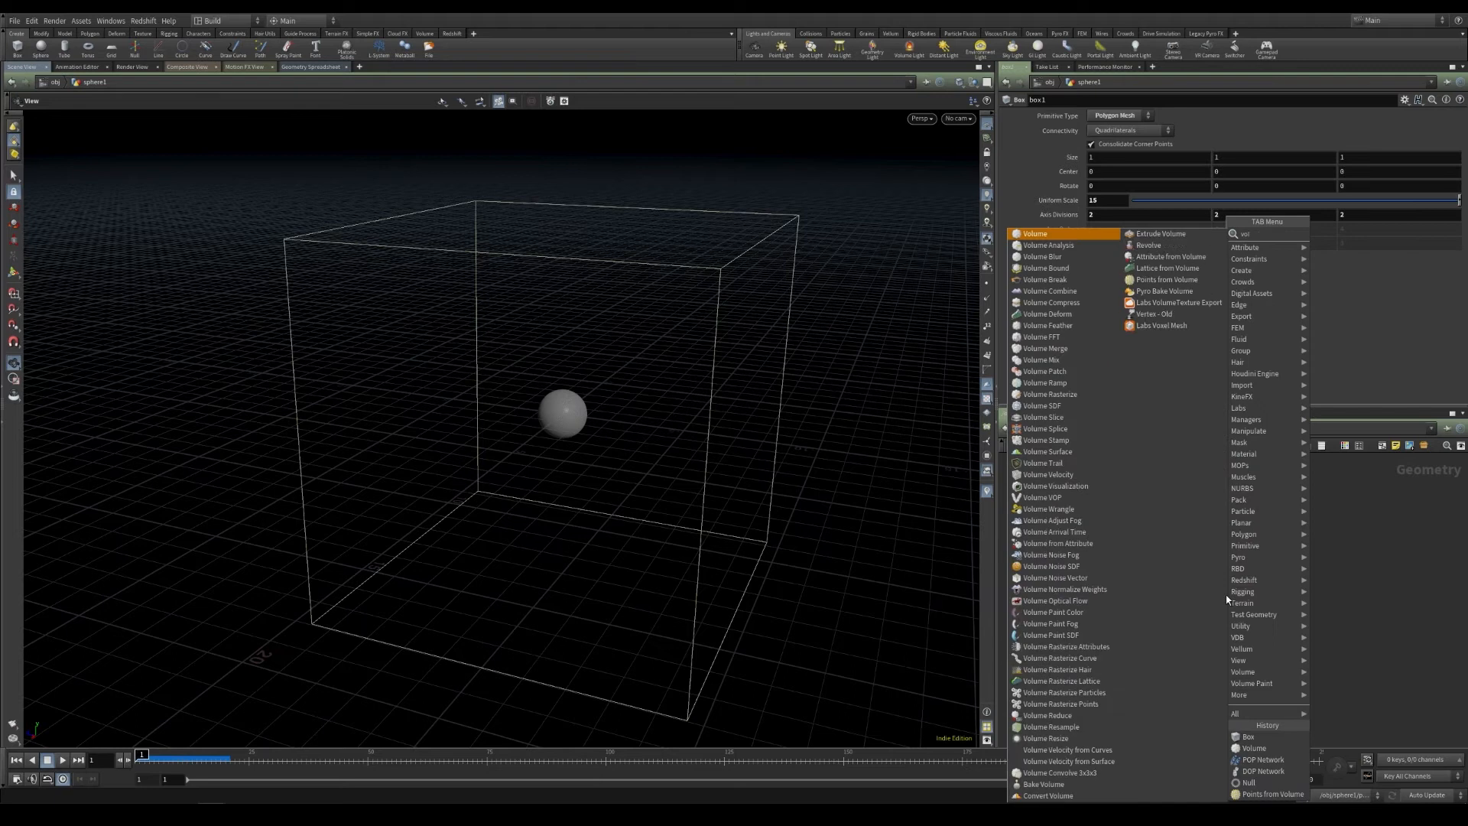
key(Return)
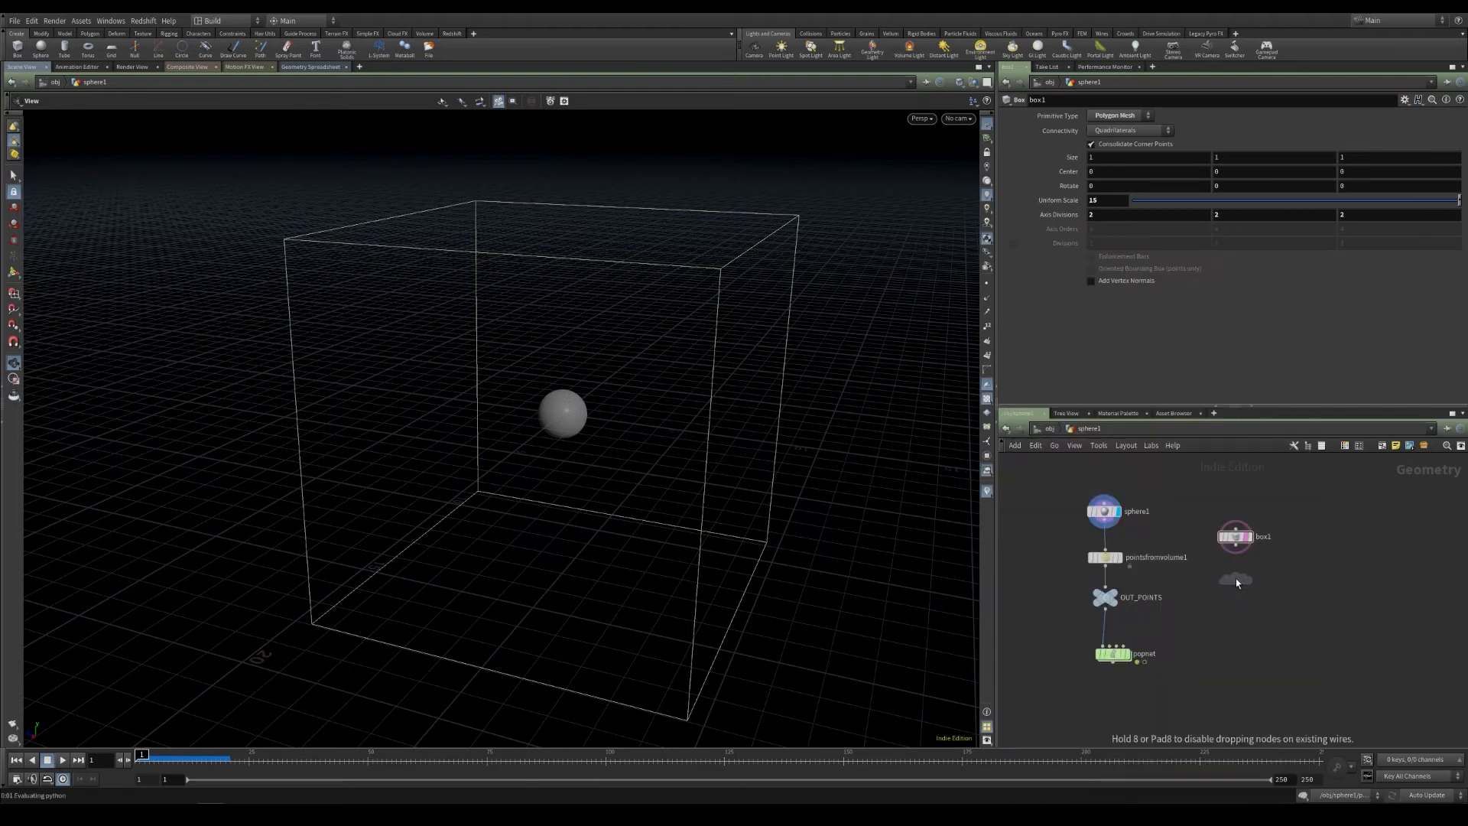
click(1235, 577)
click(1251, 581)
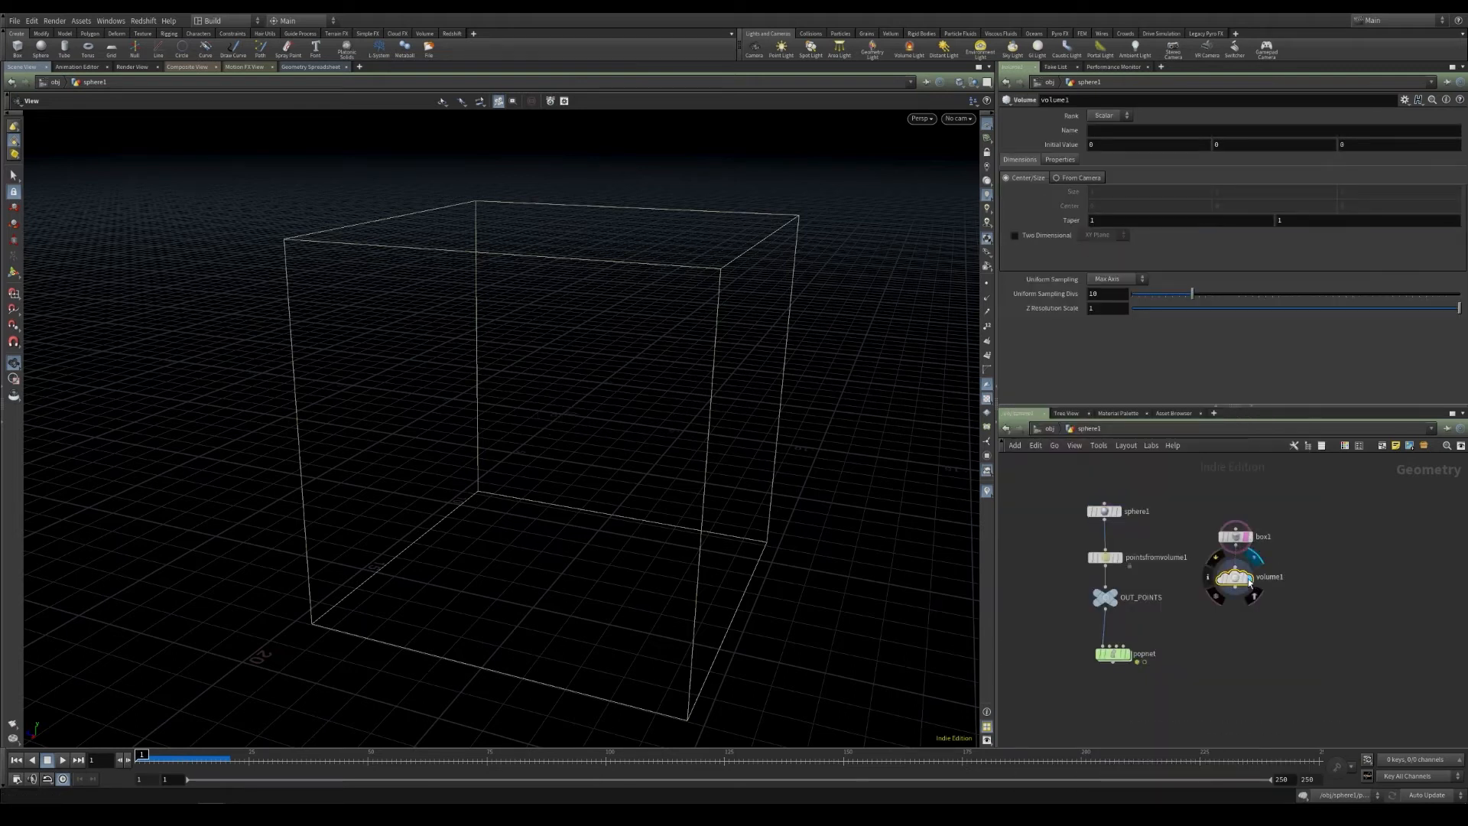
Step: Set the volume's initial value to 1, 1, 1 and inspect the filled box in the viewport
mouse_move(1236, 581)
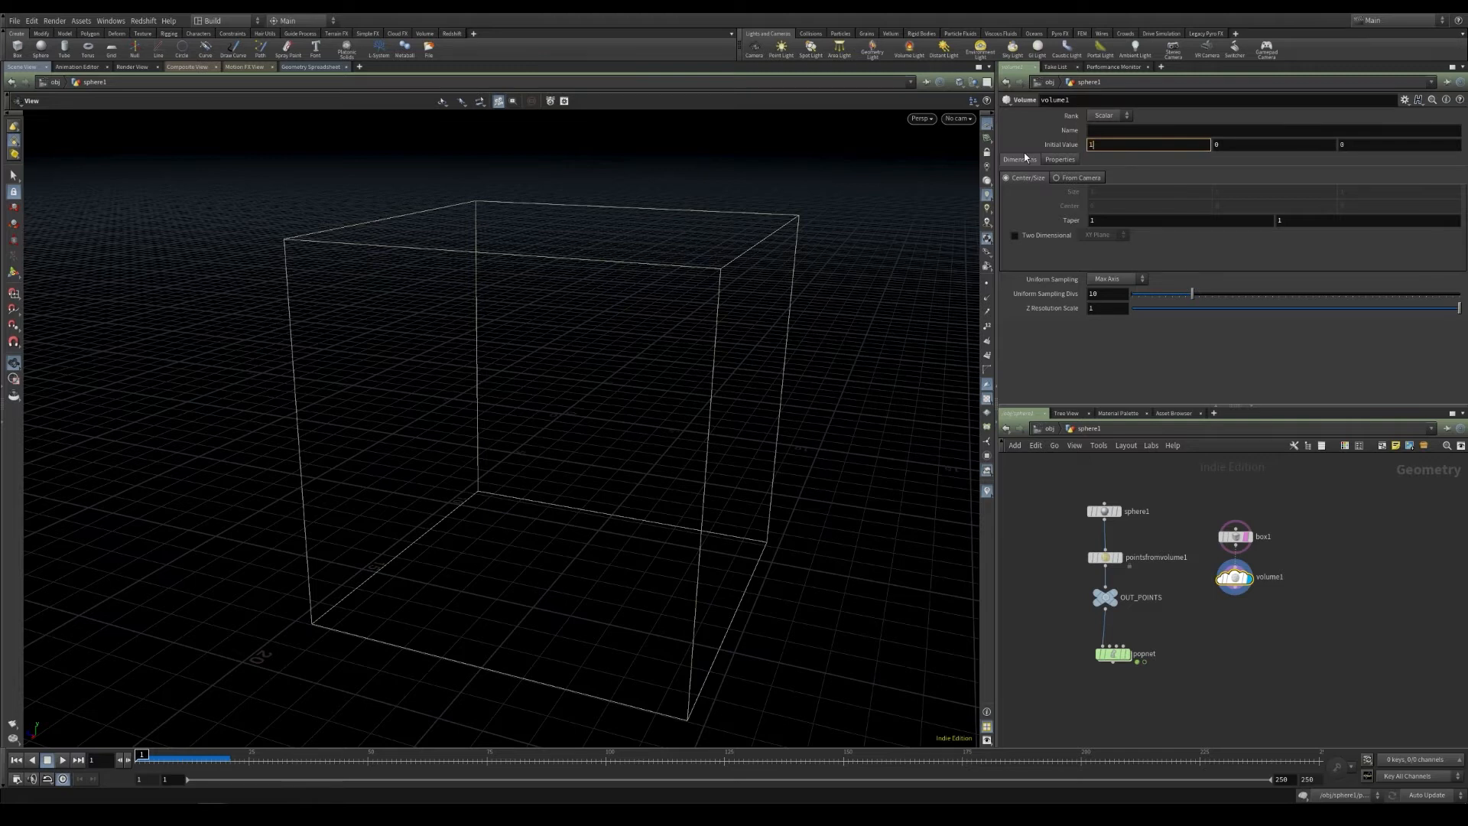
key(Tab)
text(1)
key(Tab)
text(1)
key(Return)
alt+drag(727, 522, 418, 294)
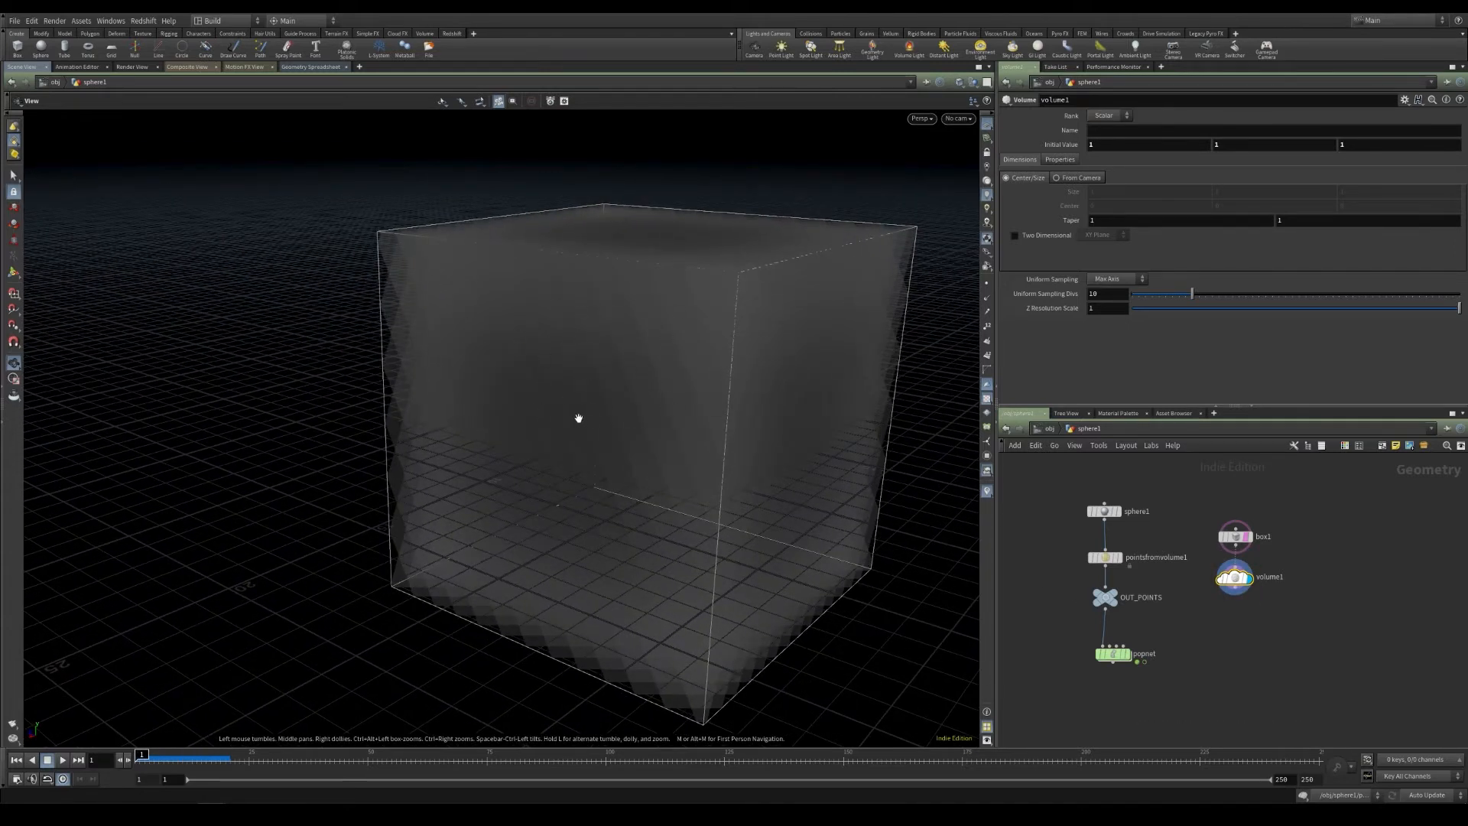
alt+drag(579, 418, 640, 397)
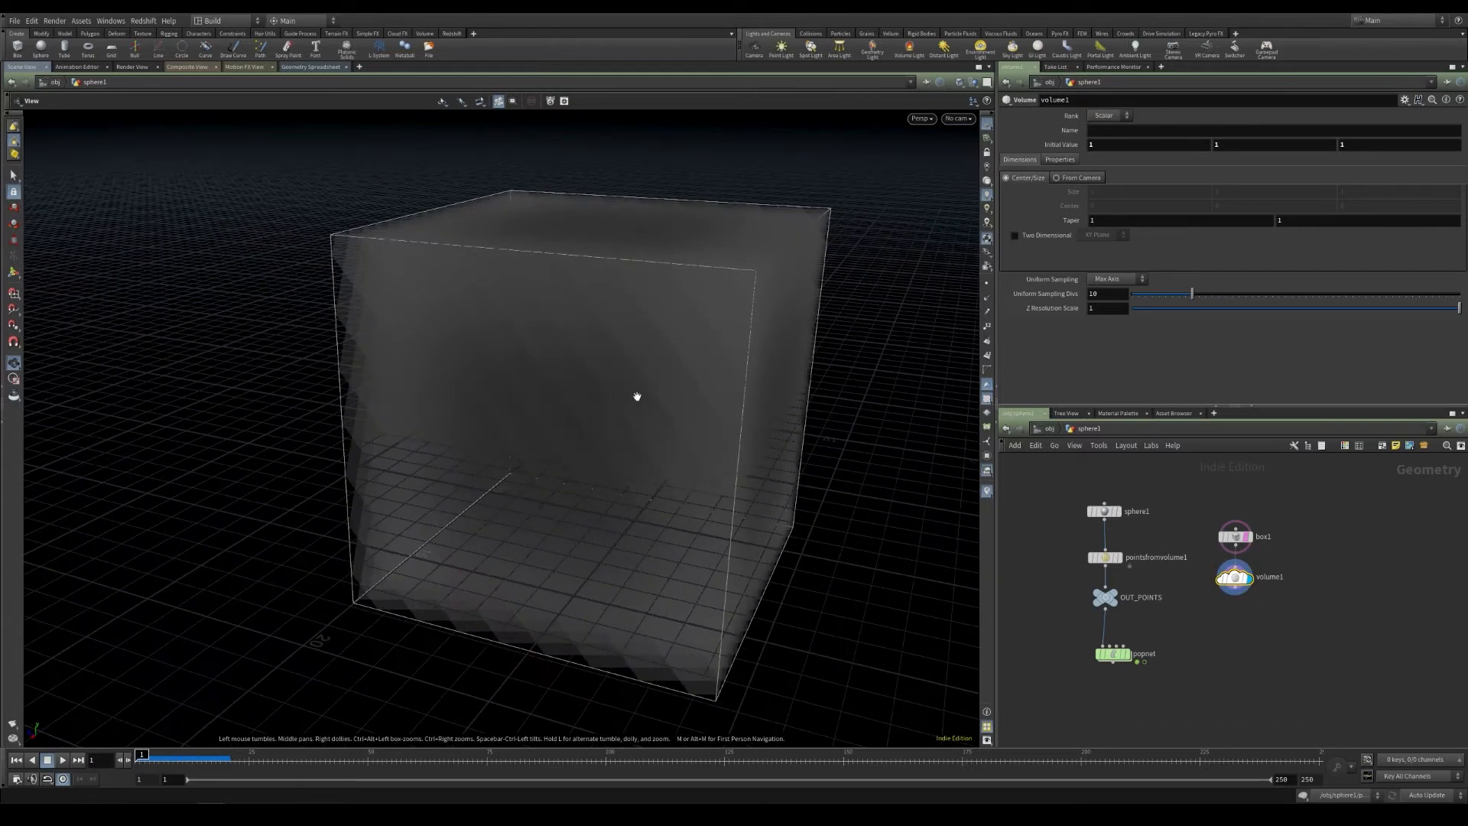
Step: Refine the volume's resolution by setting uniform sampling to By Size with a div size of 0.25
drag(1192, 293, 1312, 296)
click(1127, 280)
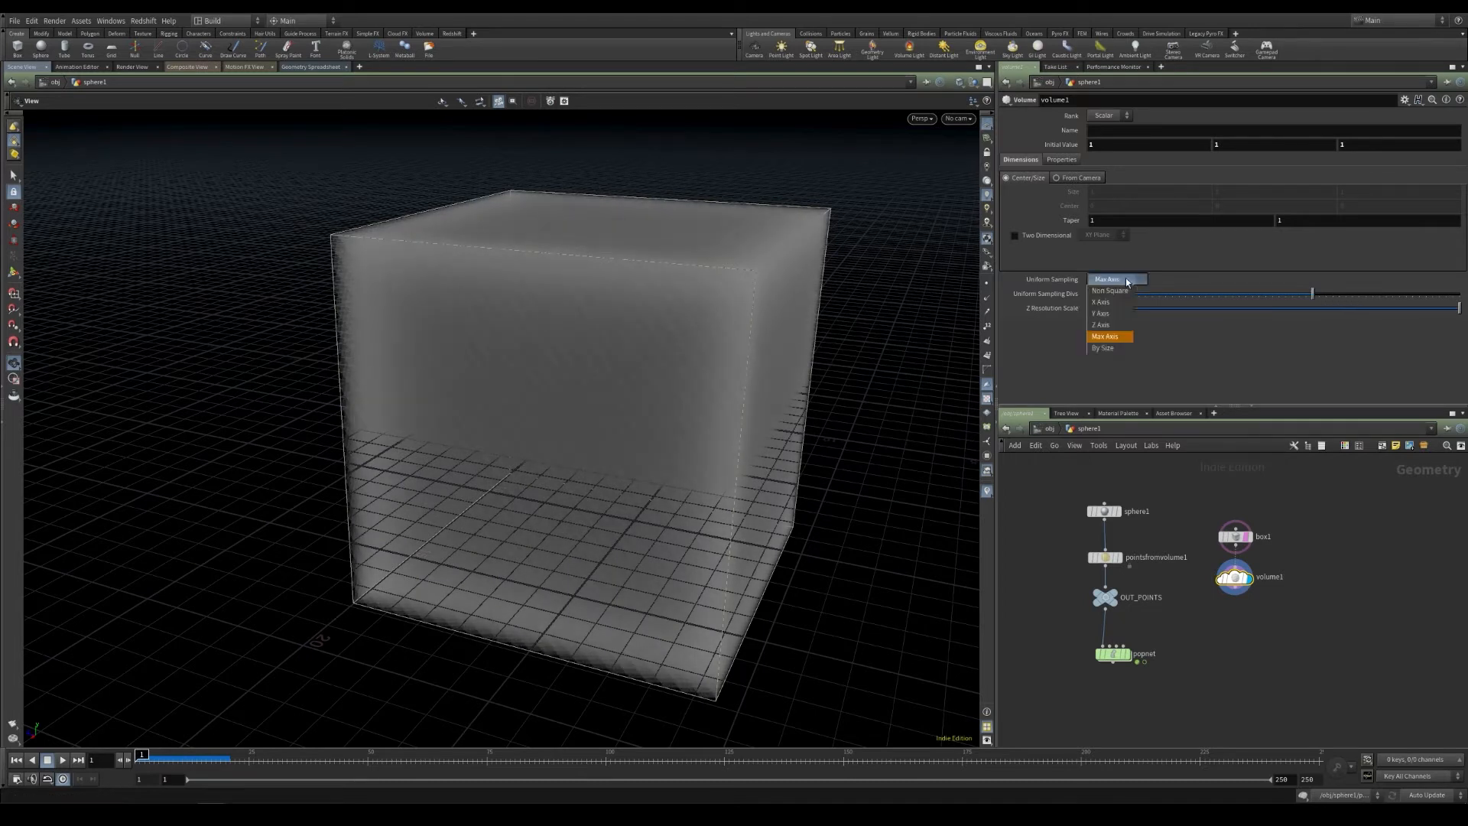
click(1107, 349)
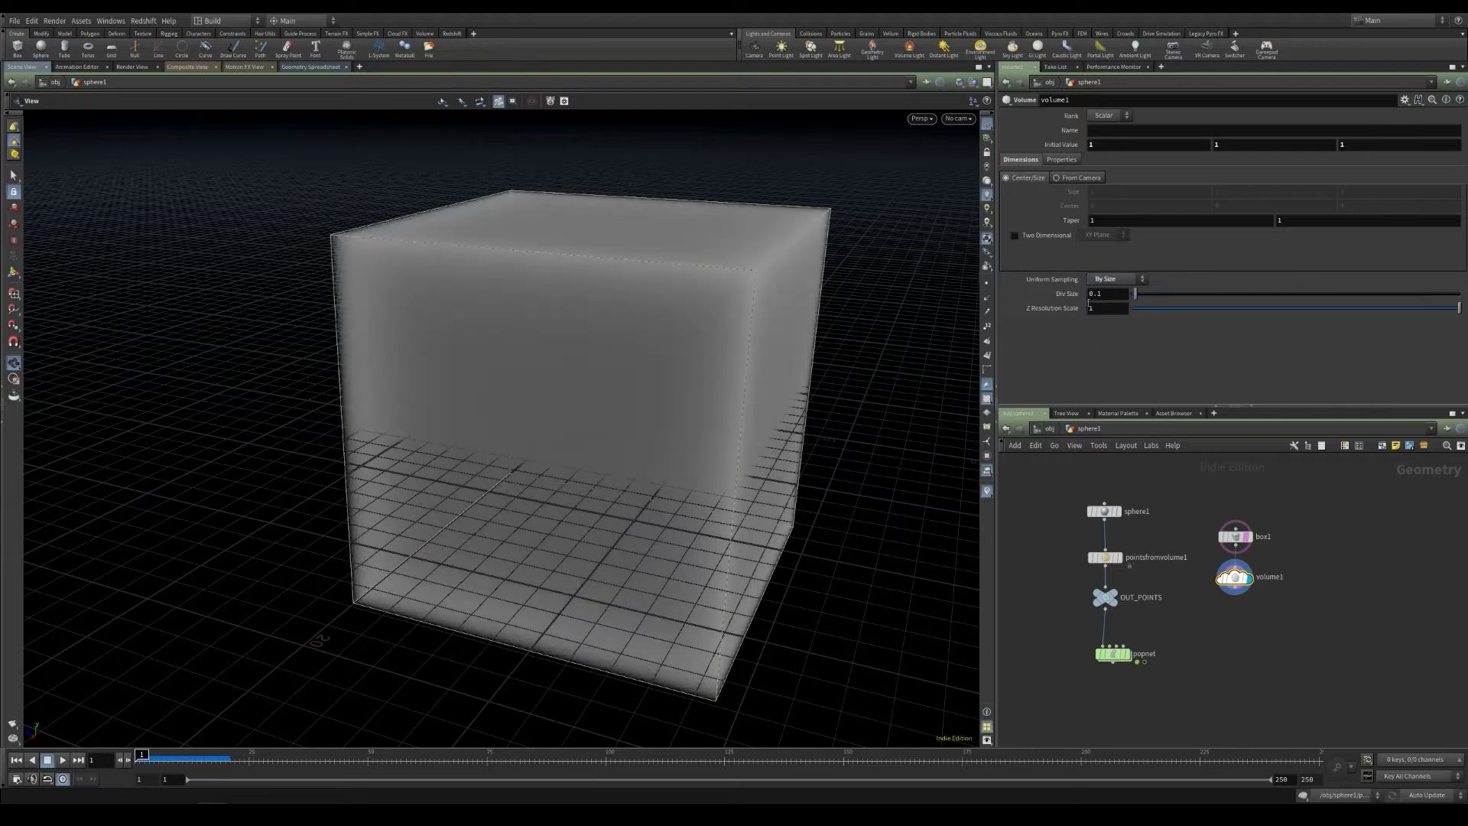
click(1119, 294)
key(Return)
drag(726, 432, 669, 368)
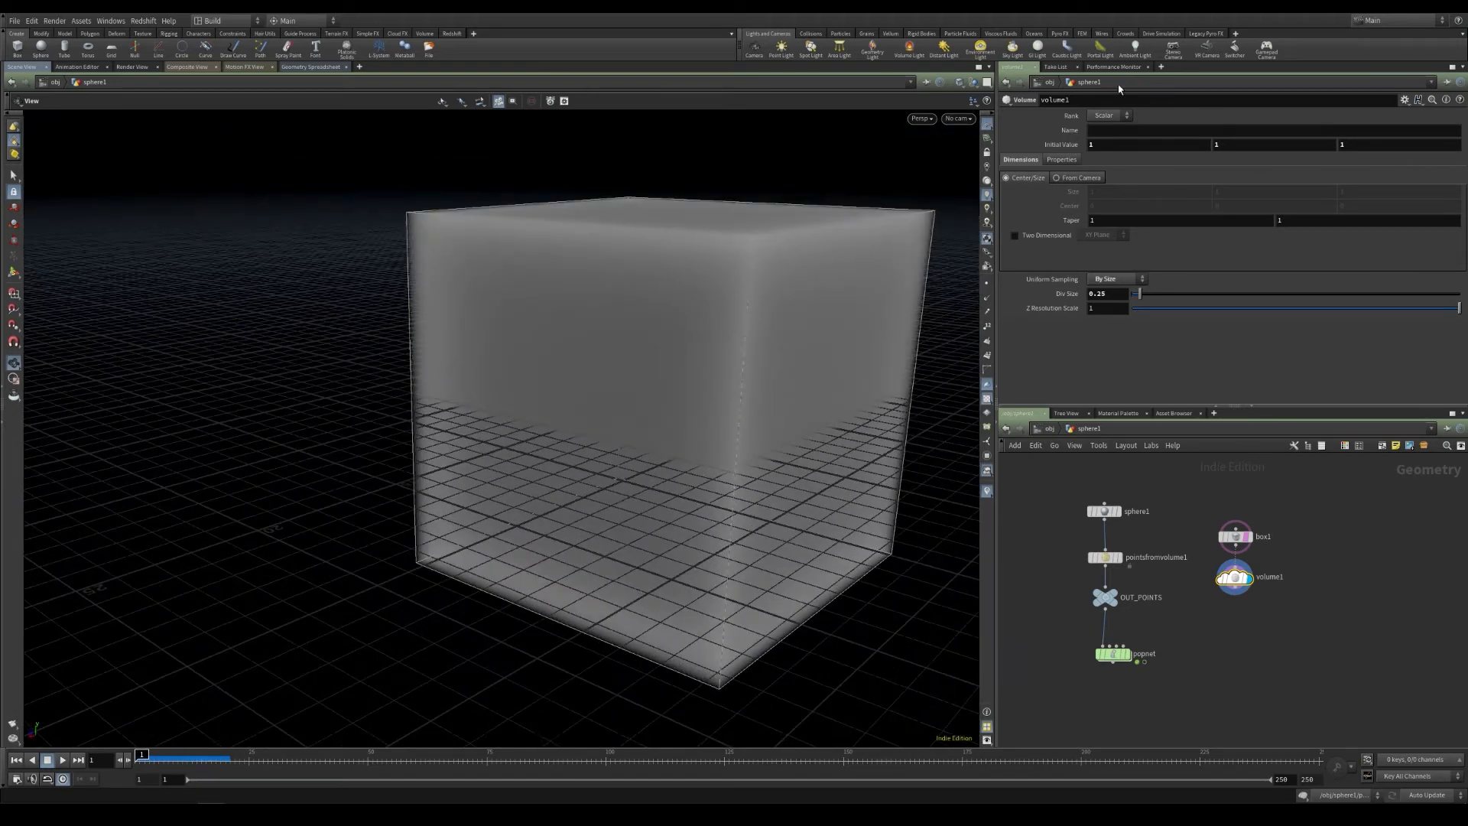
Step: Set volume1's rank to Vector and its initial value to 0, 0, 0
click(1107, 117)
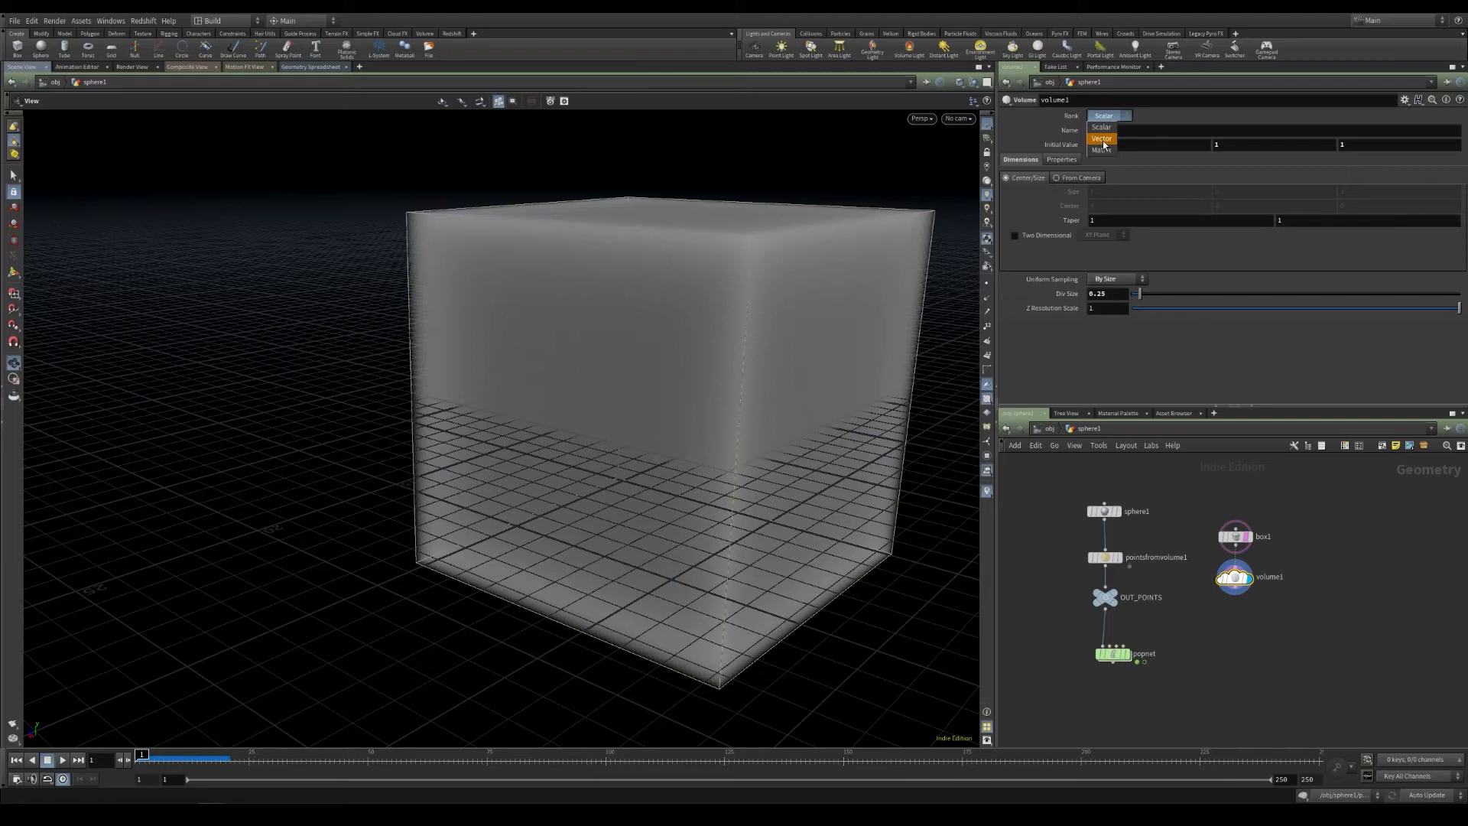
click(1104, 141)
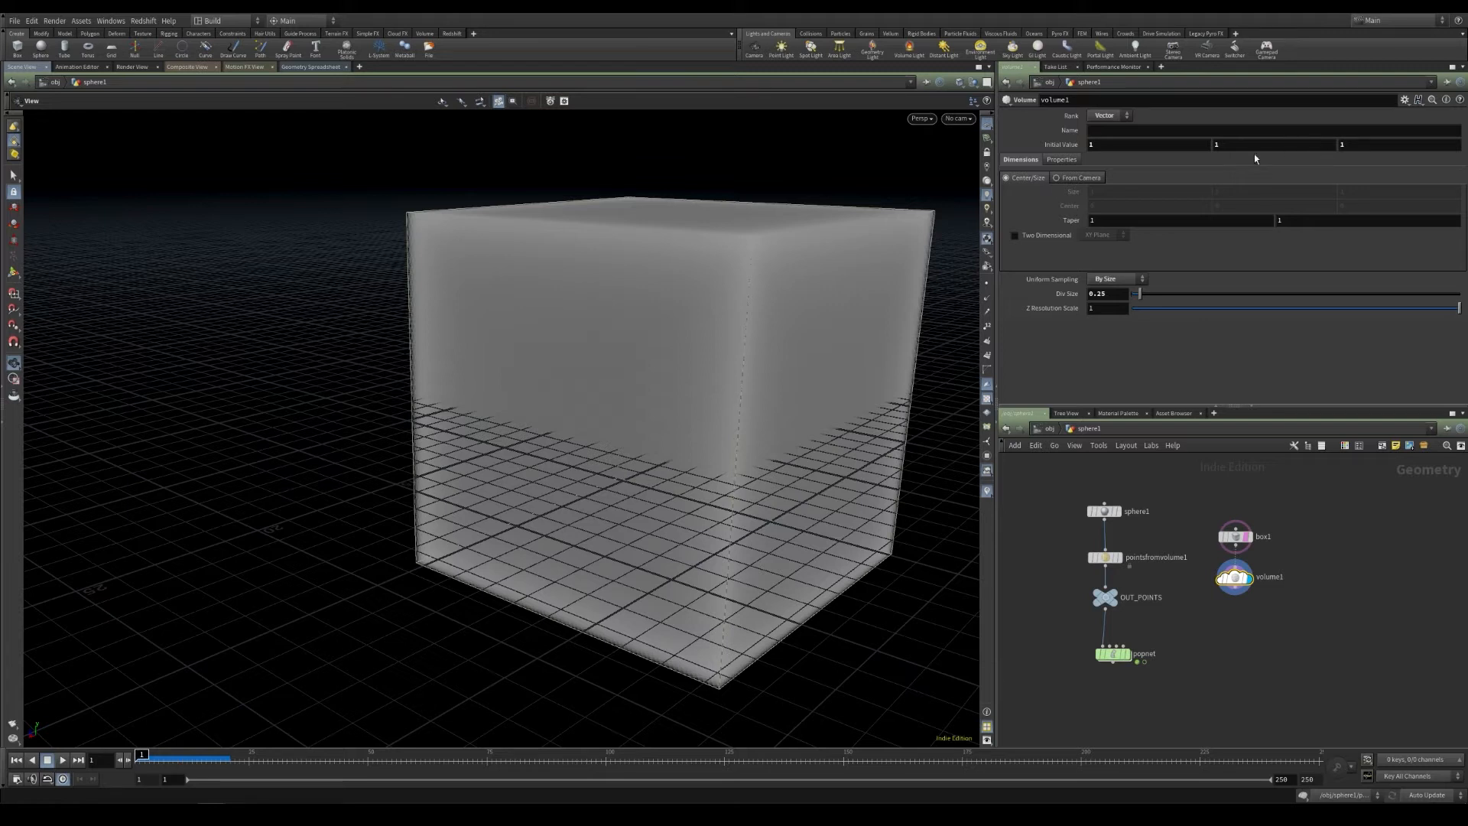
drag(1153, 146, 970, 162)
text(0)
key(Tab)
text(0)
key(Tab)
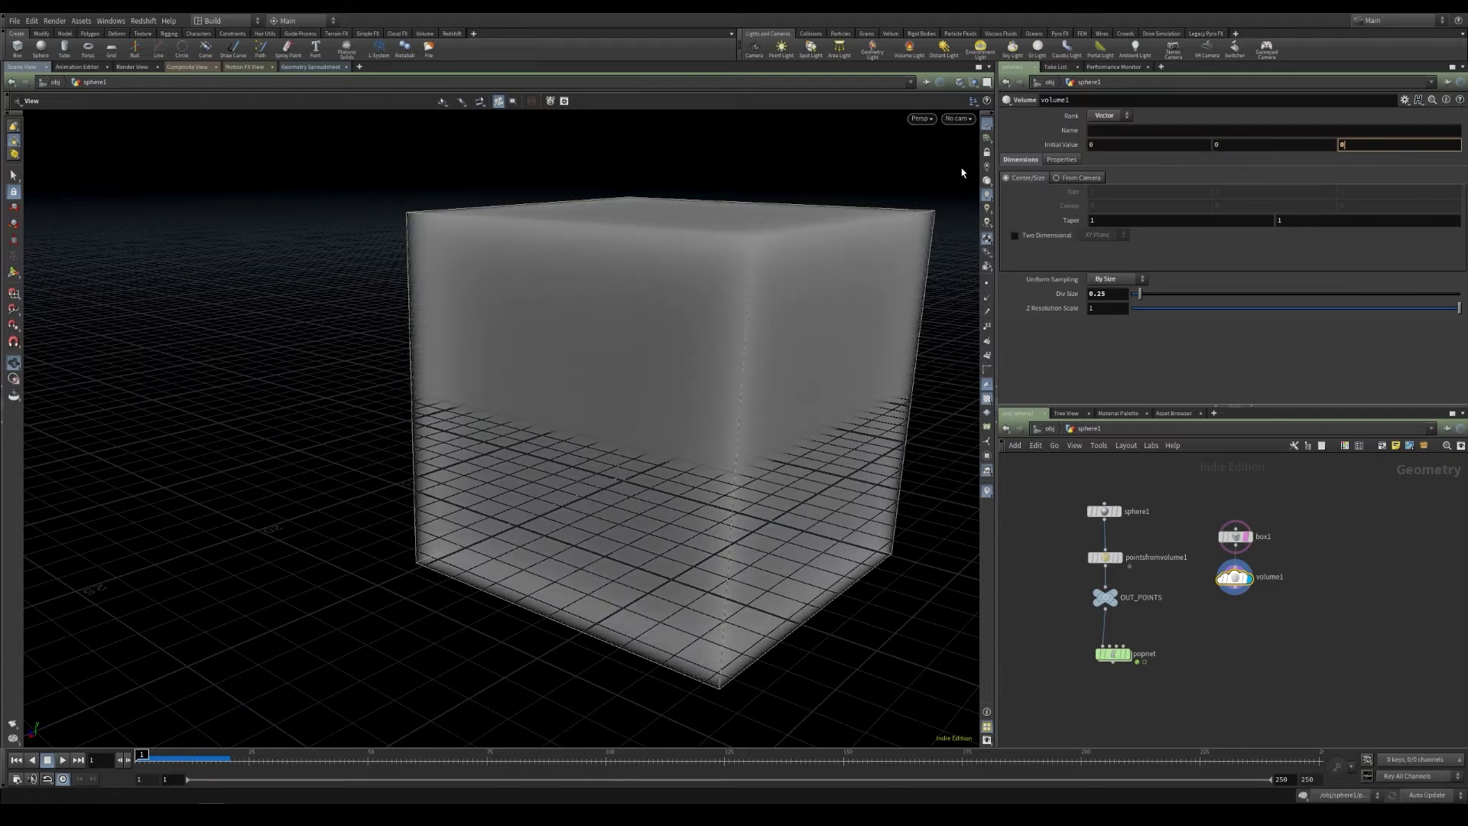
text(0)
key(Return)
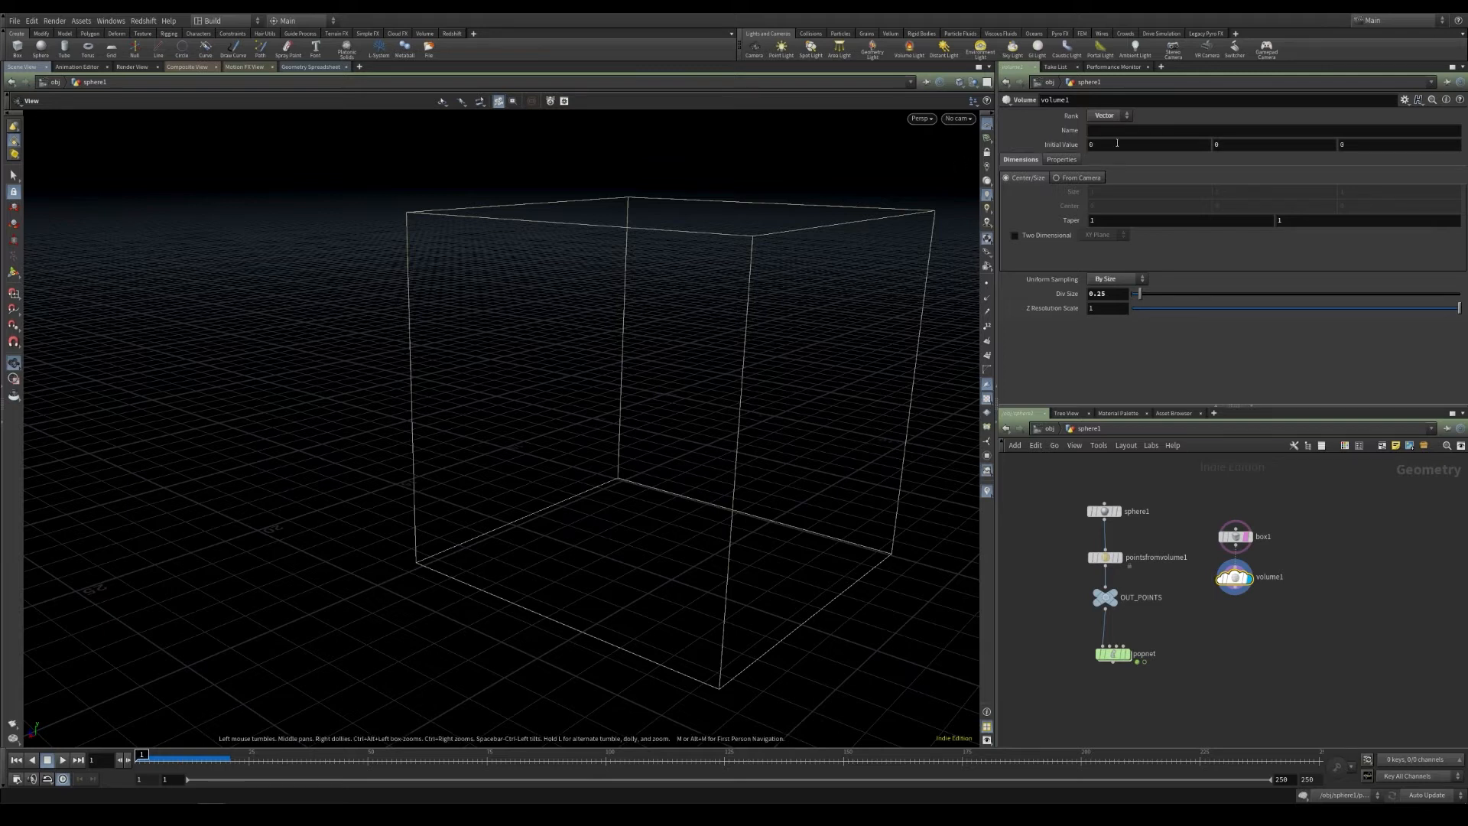
Step: Name the vector volume "vel"
click(1136, 131)
text(vel)
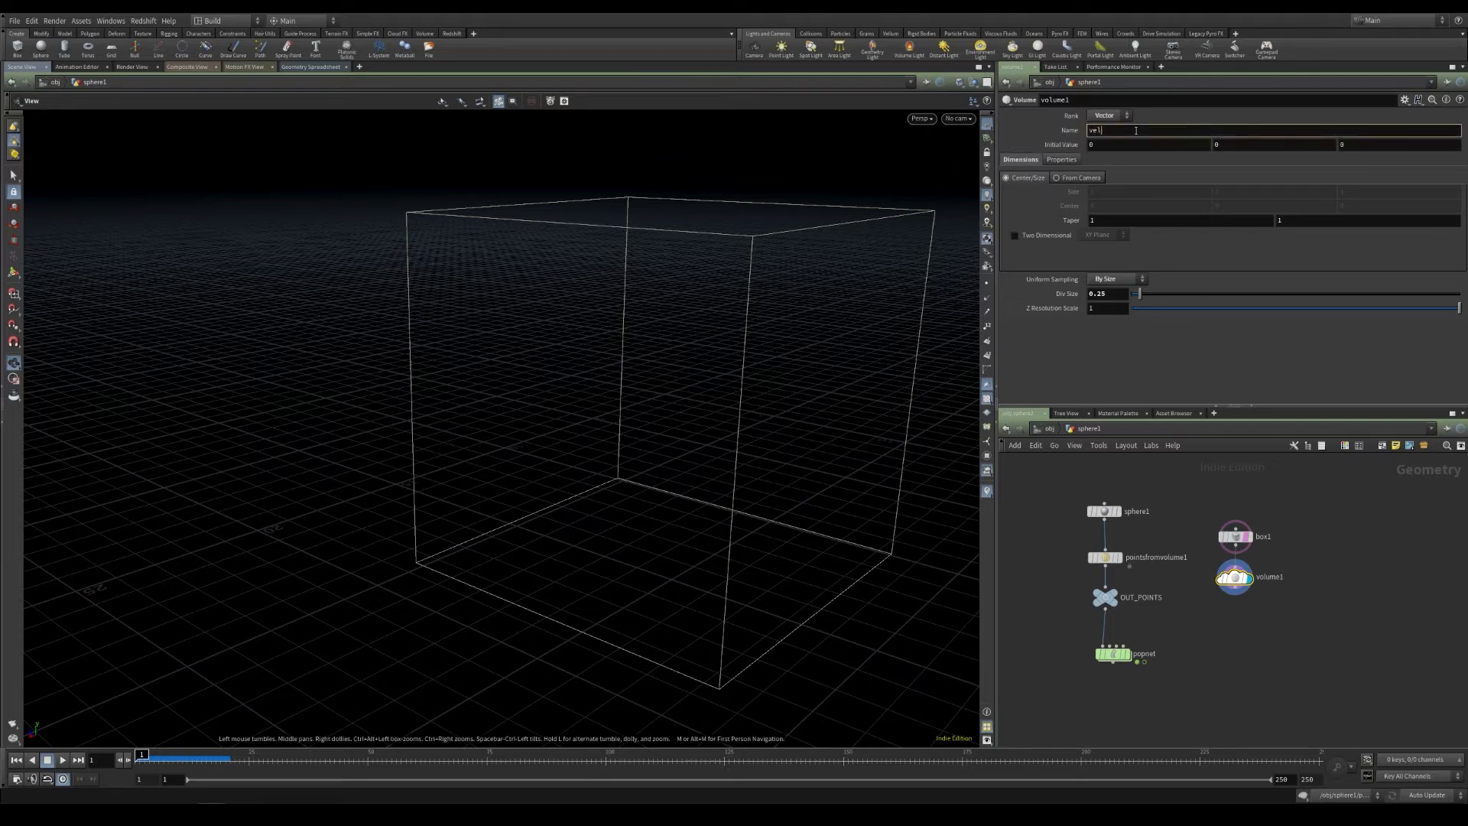
key(Return)
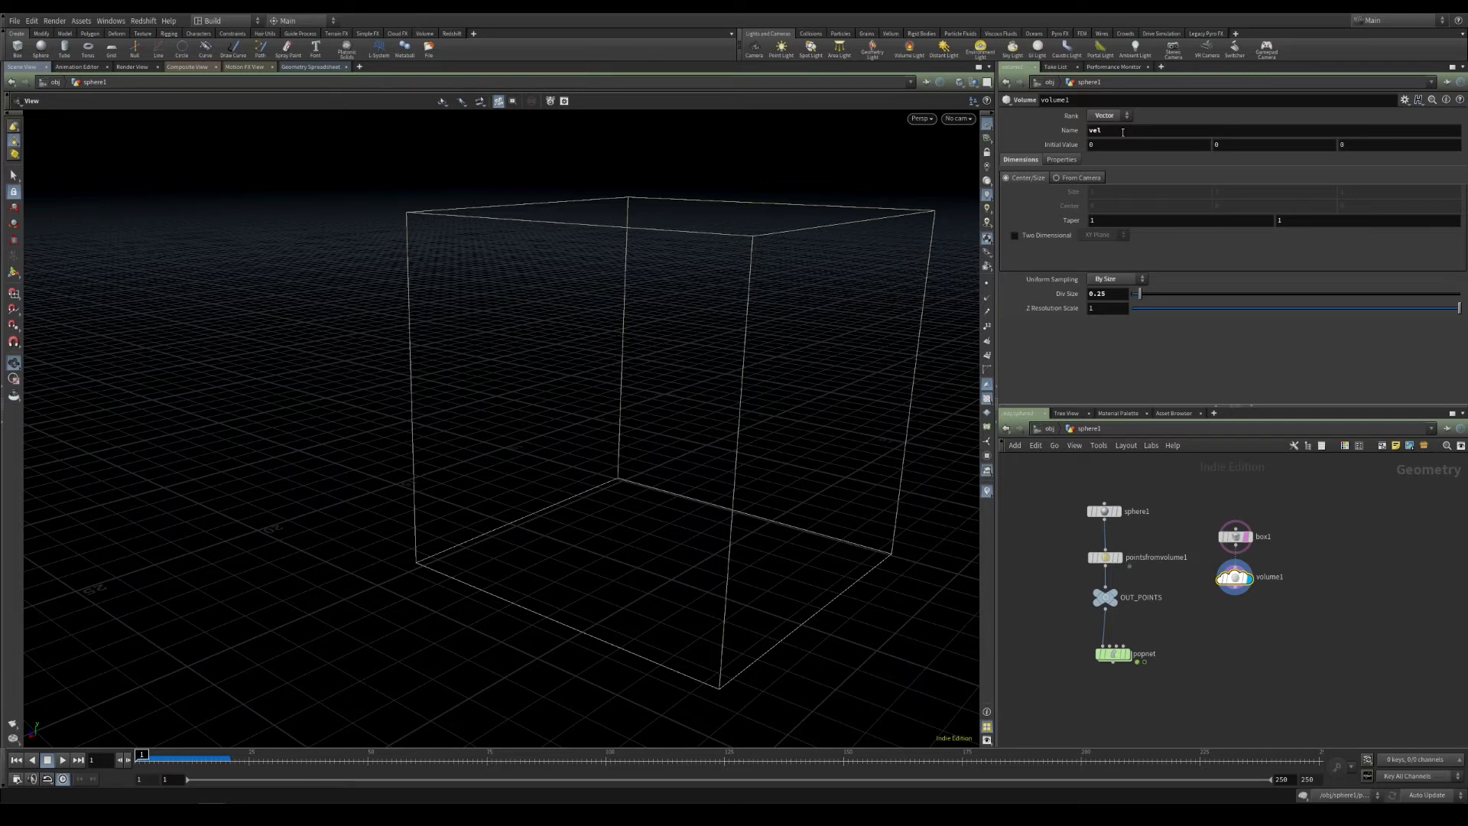
Step: Add a Volume VOP node below volume1 and feed volume1 into its first input
middle_drag(1227, 613, 1218, 576)
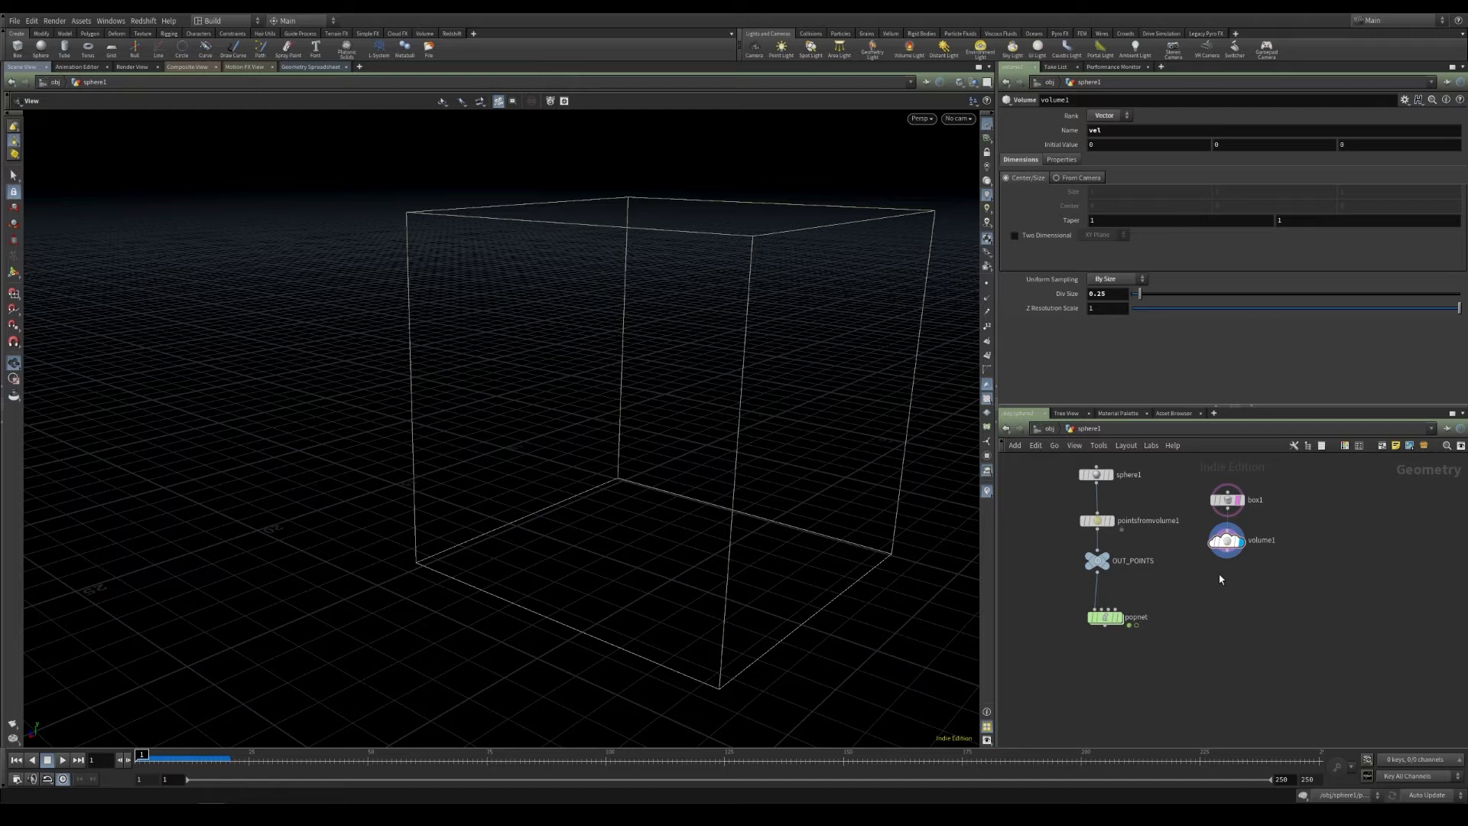
key(Tab)
text(vops)
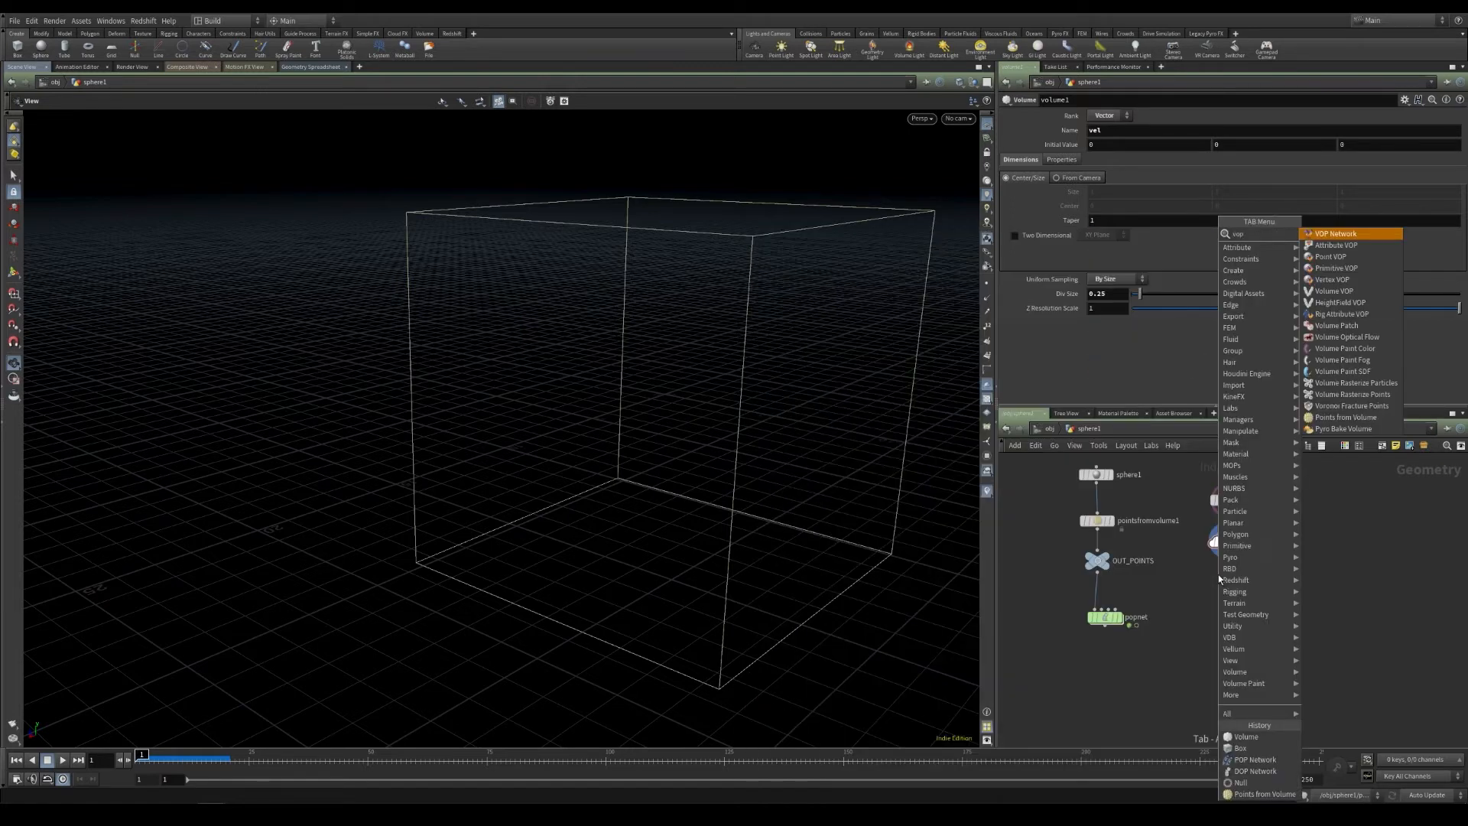
key(BackSpace)
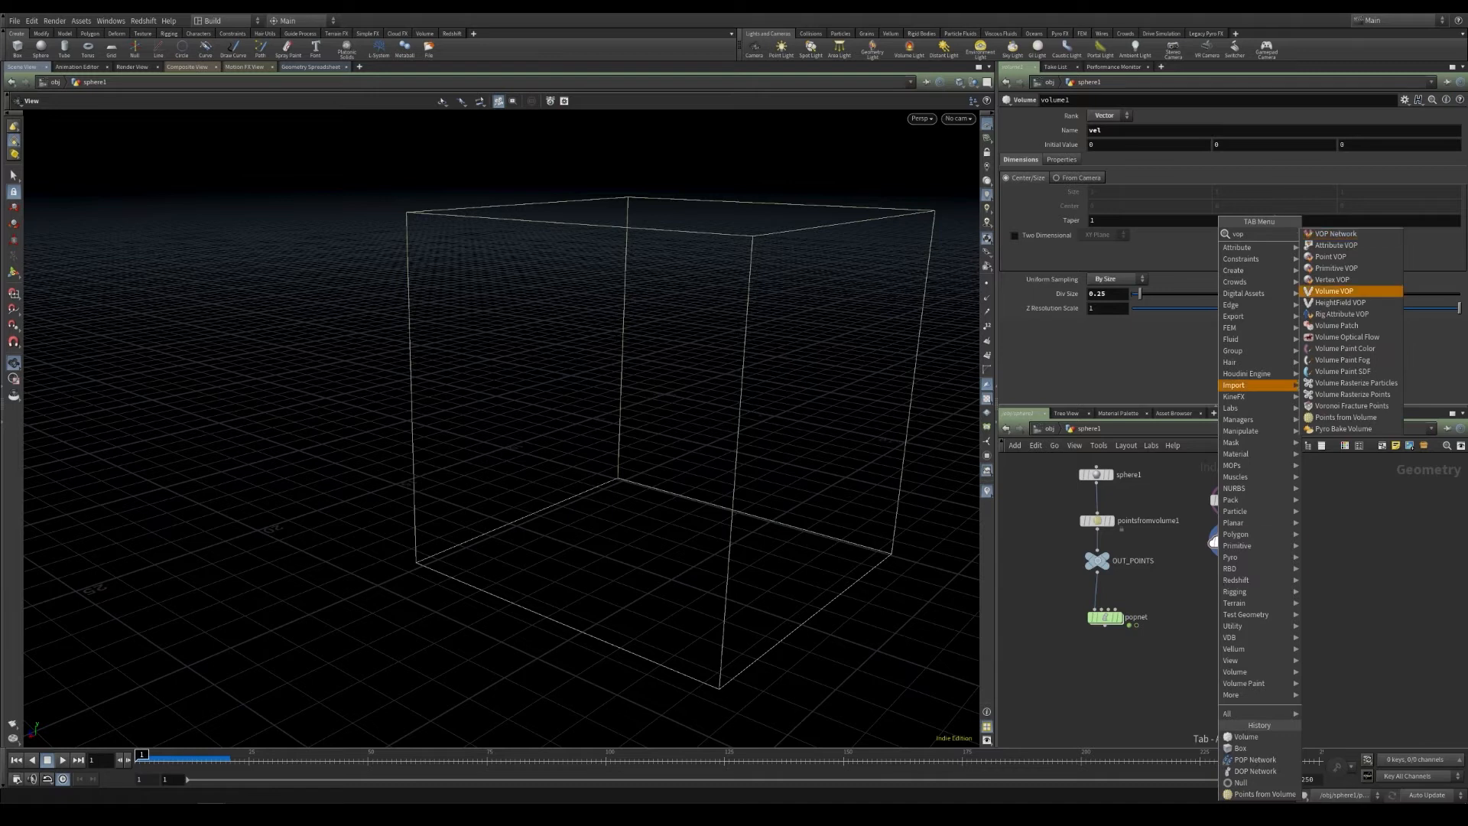
click(1358, 295)
click(1223, 595)
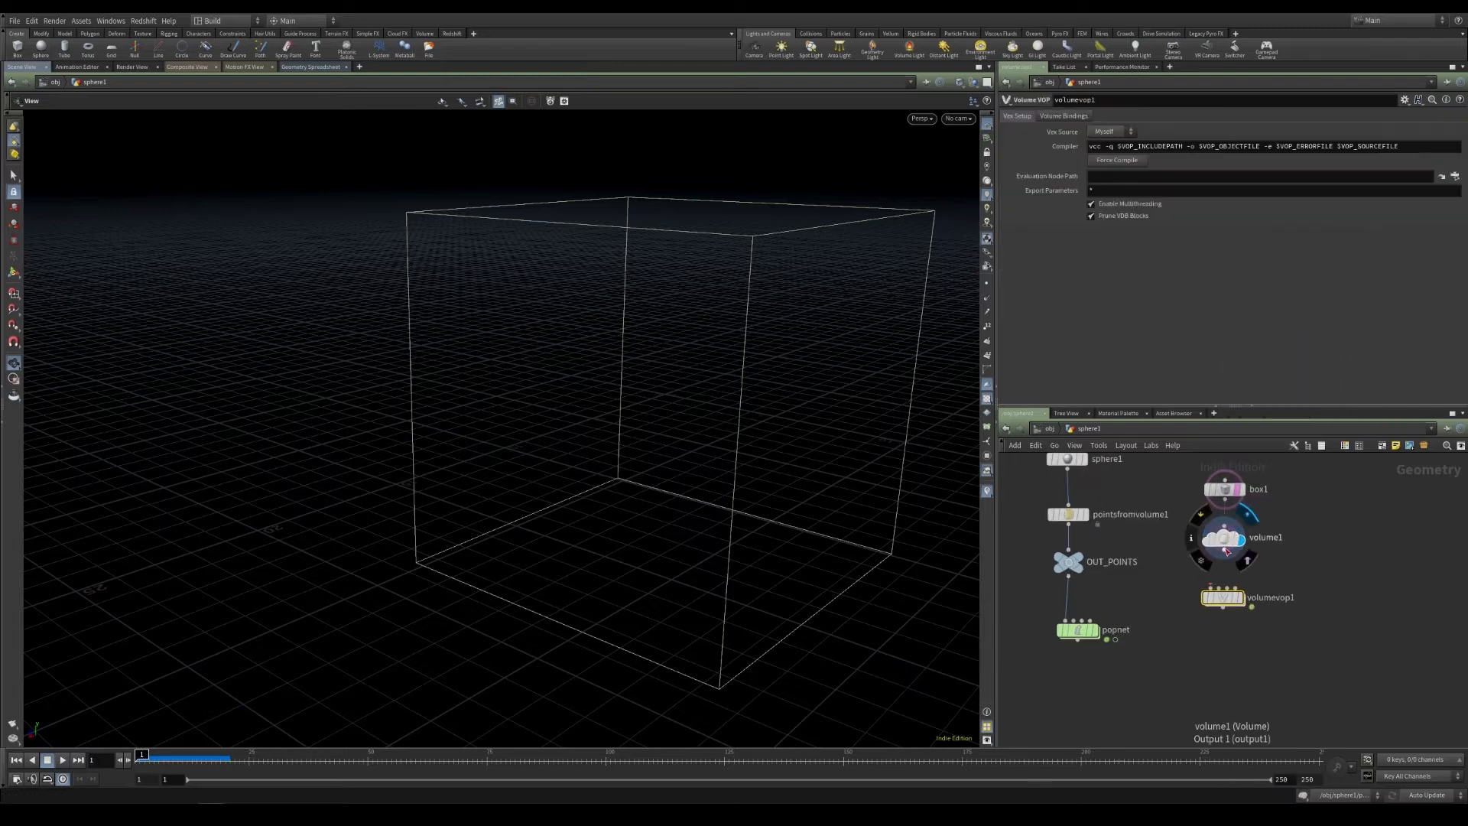
drag(1225, 559, 1209, 588)
Step: Rename the Volume VOP node as create_vel
double_click(1281, 598)
double_click(1281, 598)
text(c)
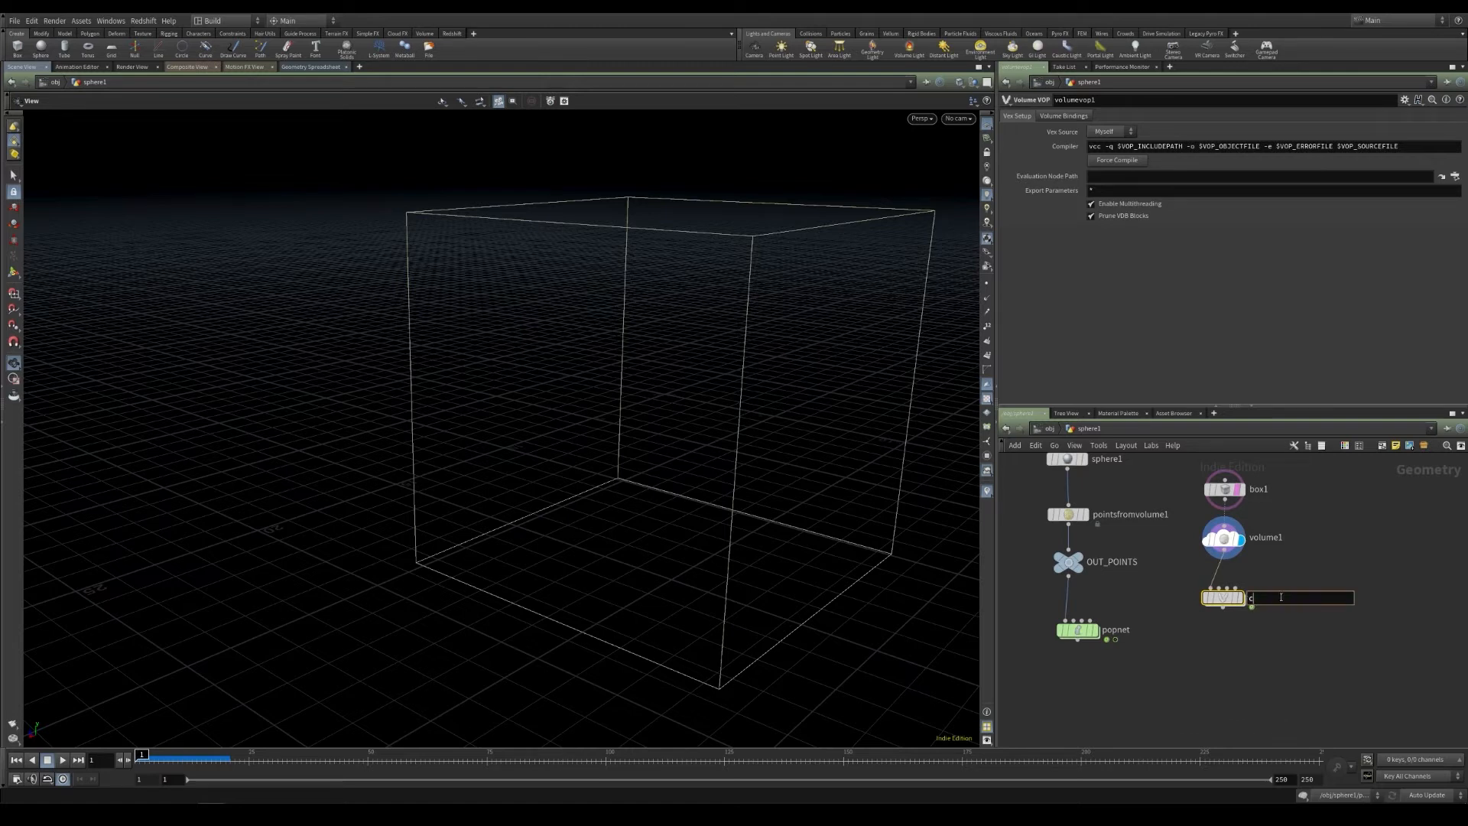
text(reate_vel)
key(Return)
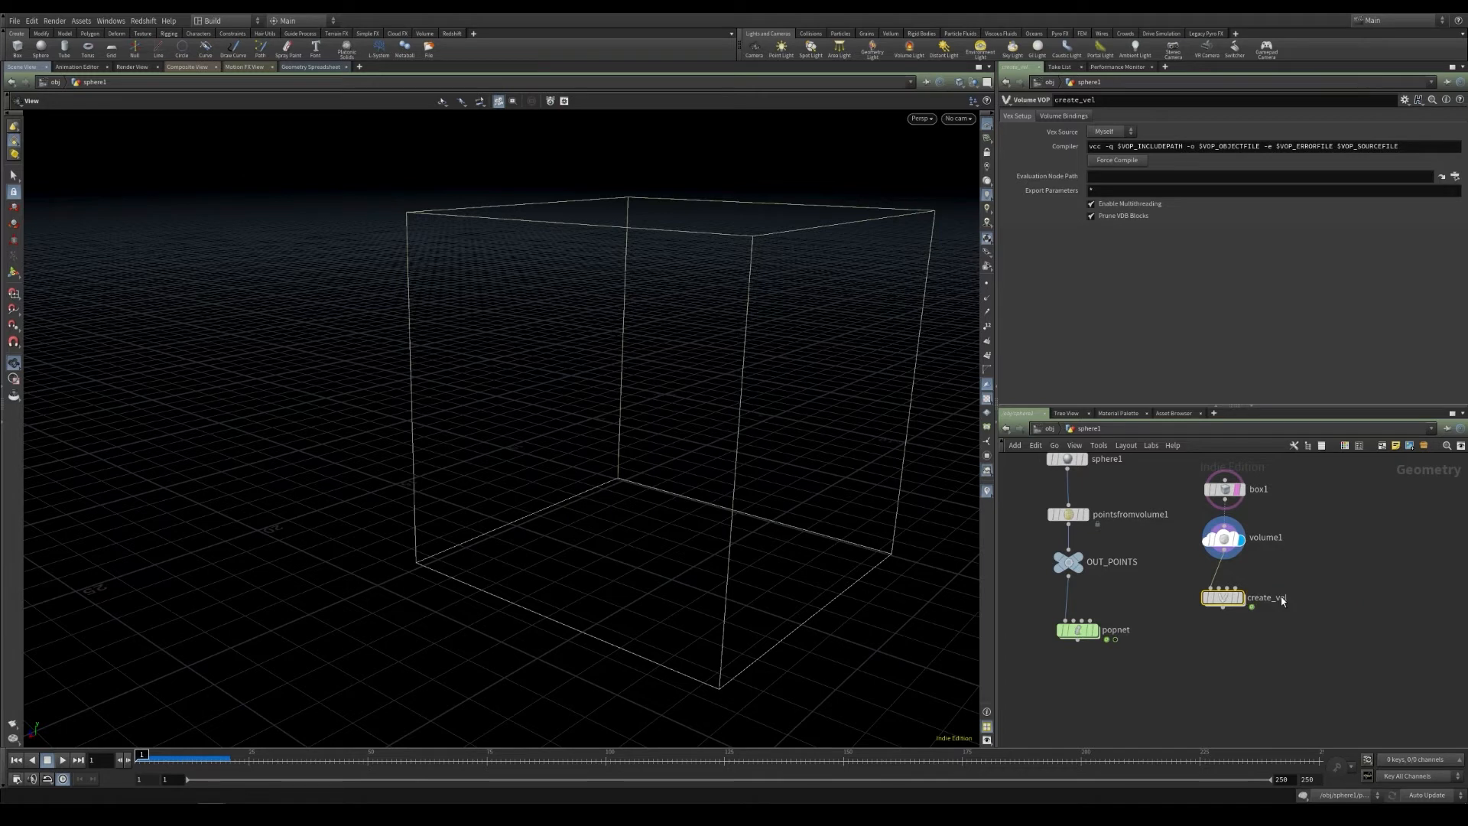
Step: Go inside create_vel and delete its volume output node
double_click(1223, 597)
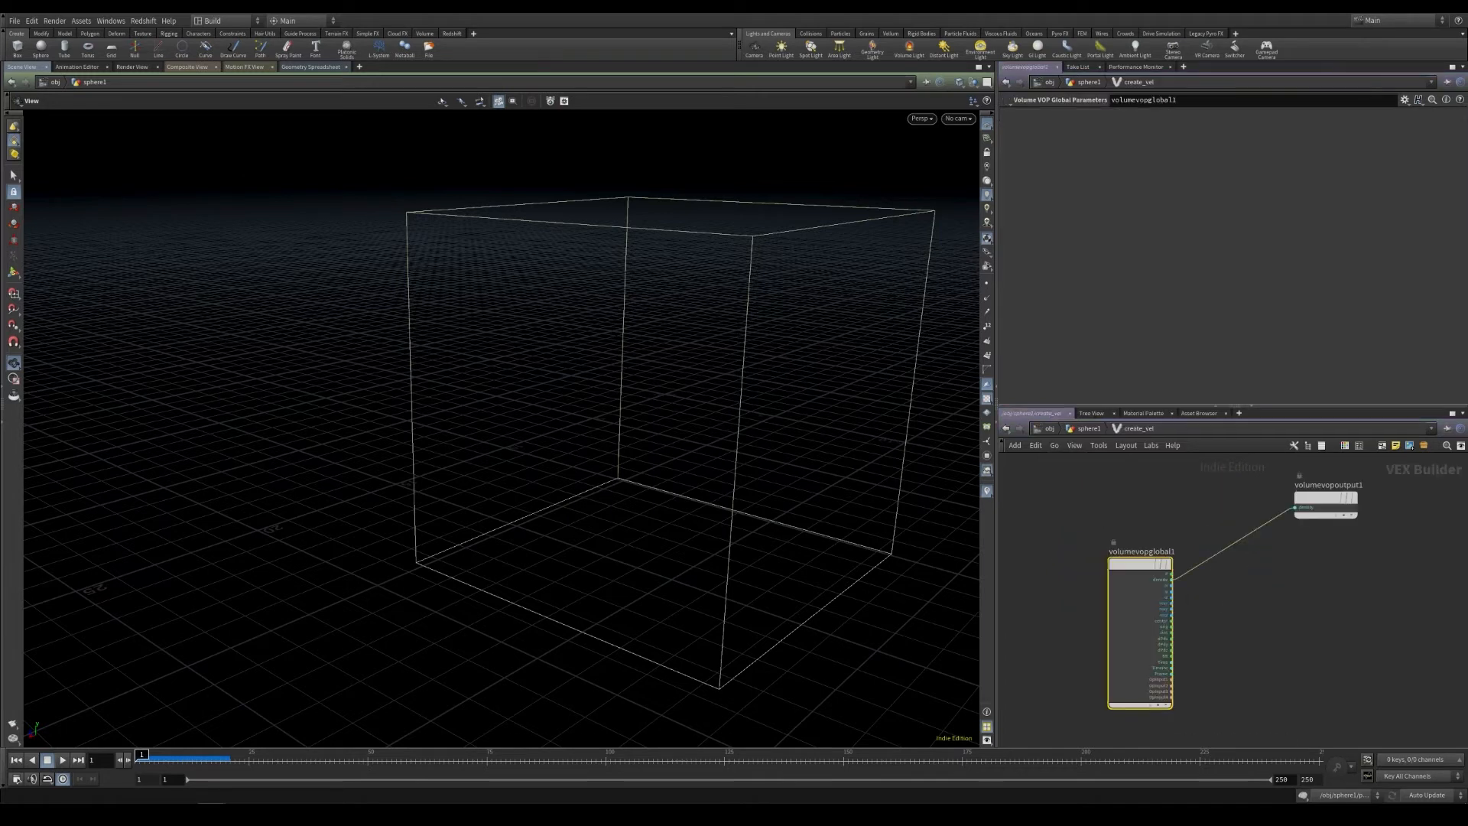
drag(1203, 485, 1315, 624)
key(Delete)
middle_drag(1298, 624, 1254, 569)
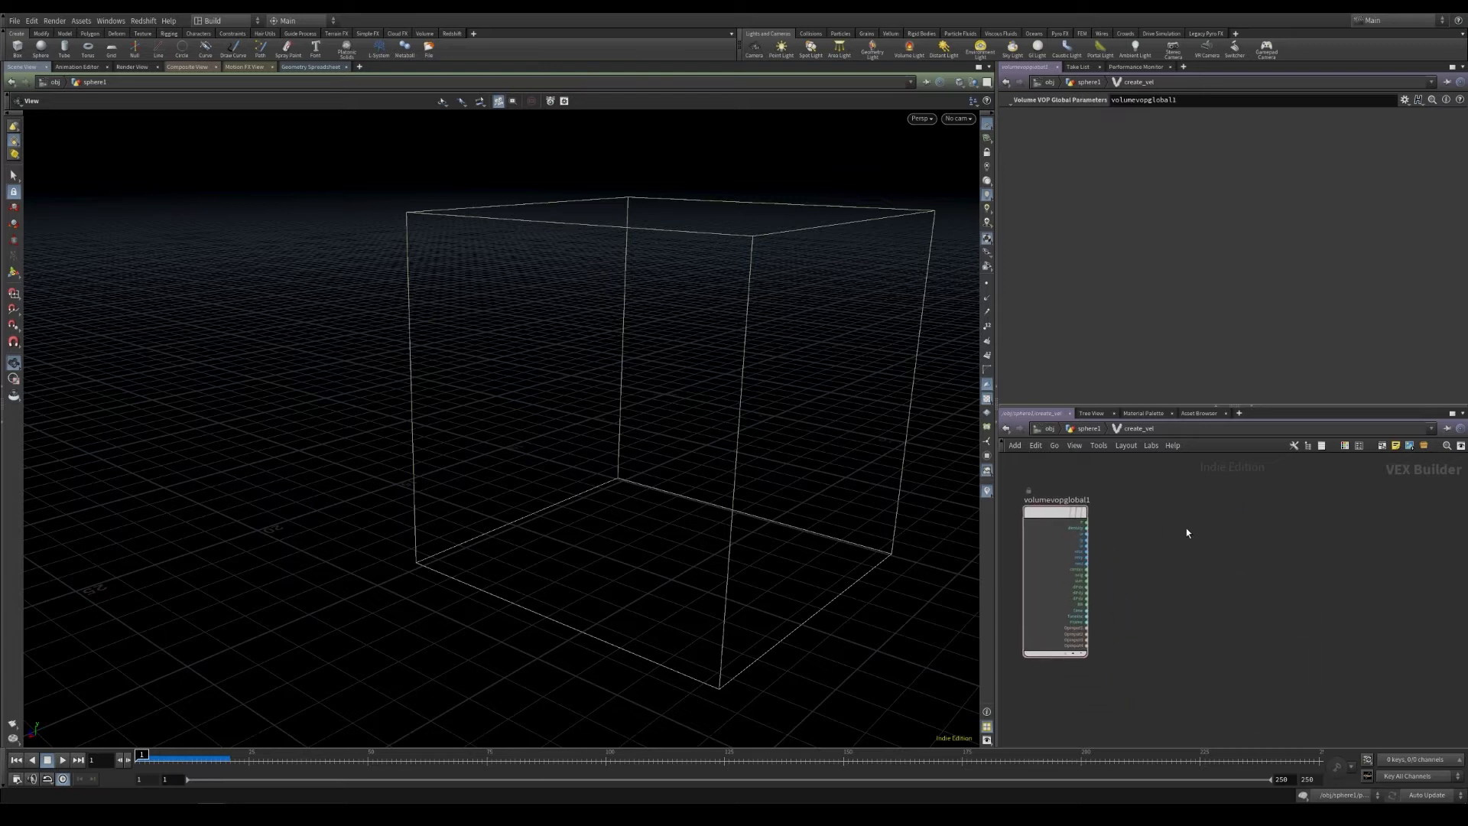
Step: Add a Curl Noise node and connect the global P output to its pos input
key(Tab)
text(curl)
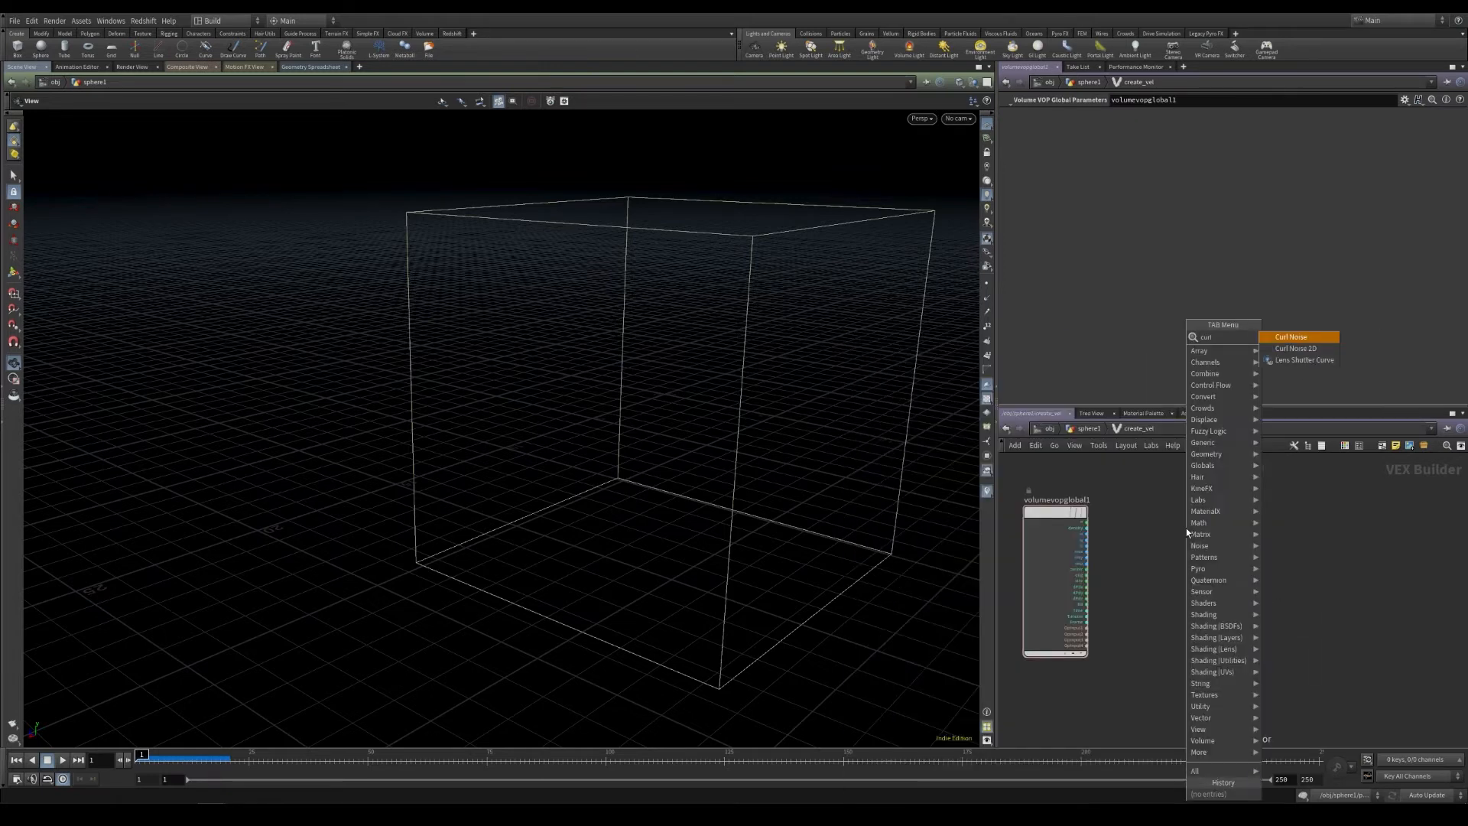
key(Return)
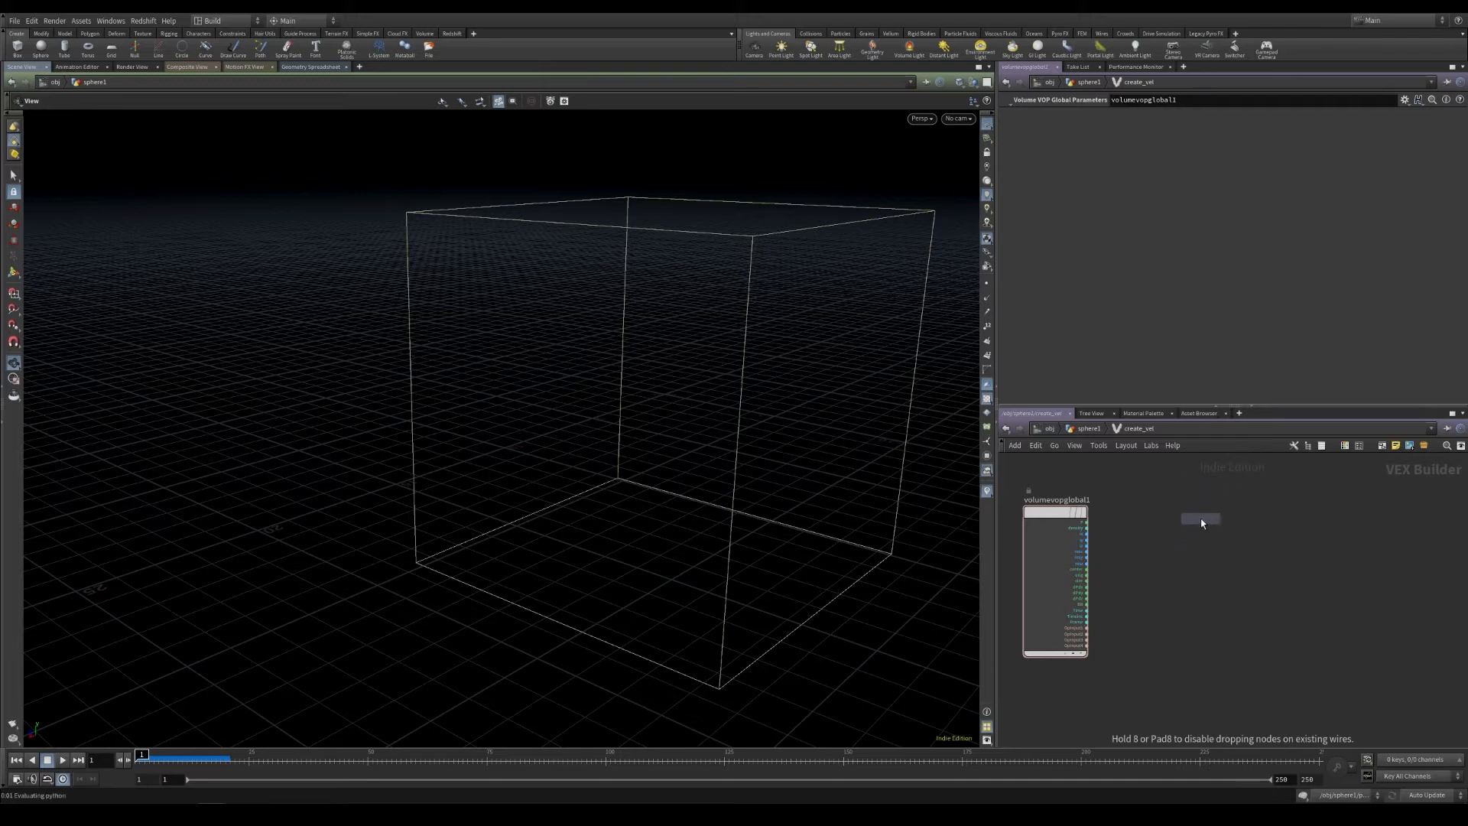
click(1155, 529)
scroll(1155, 529, up, 2)
click(1059, 515)
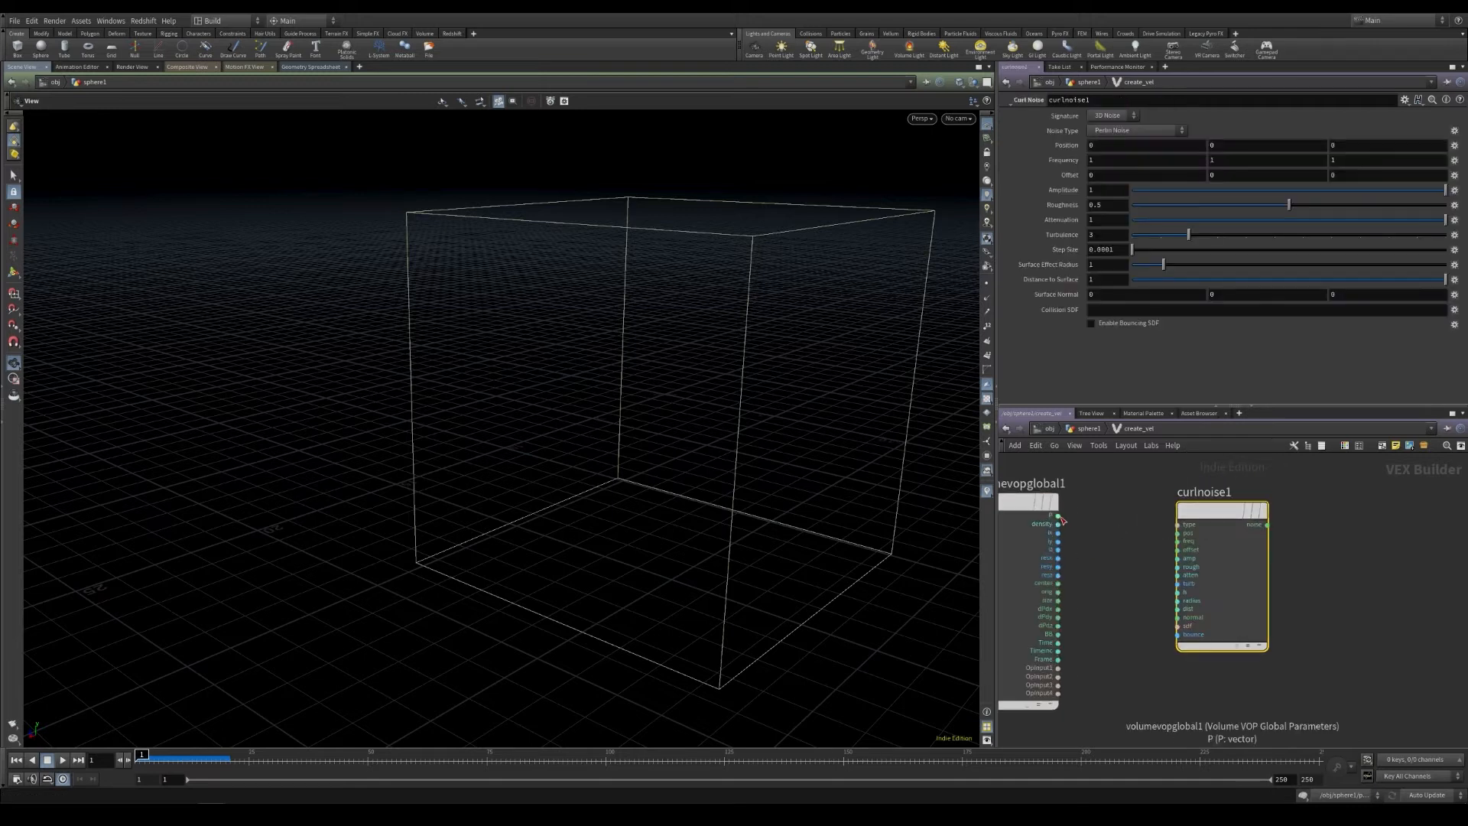
click(1183, 534)
scroll(1219, 541, right, 2)
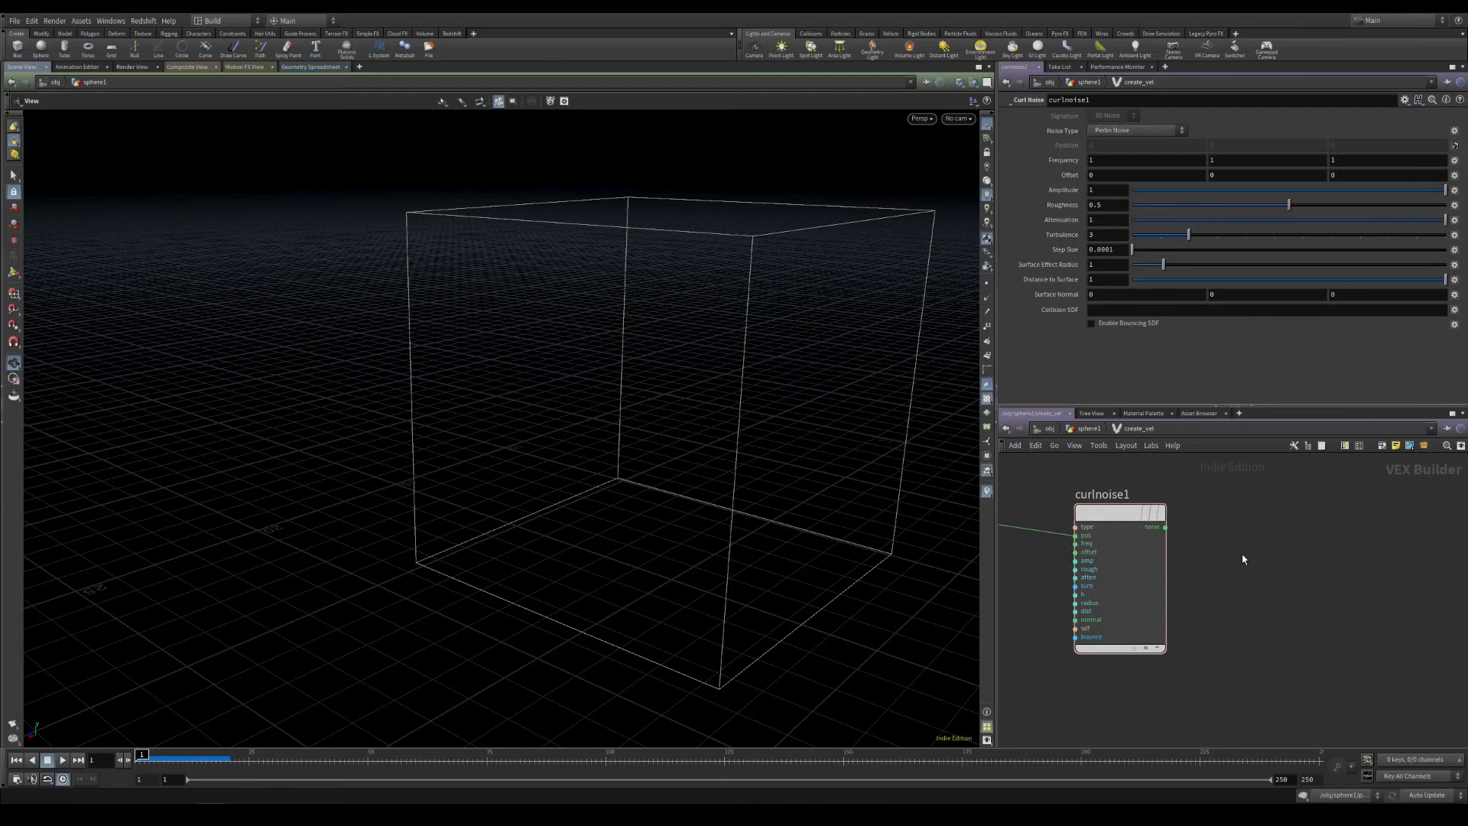
key(Tab)
text(bind)
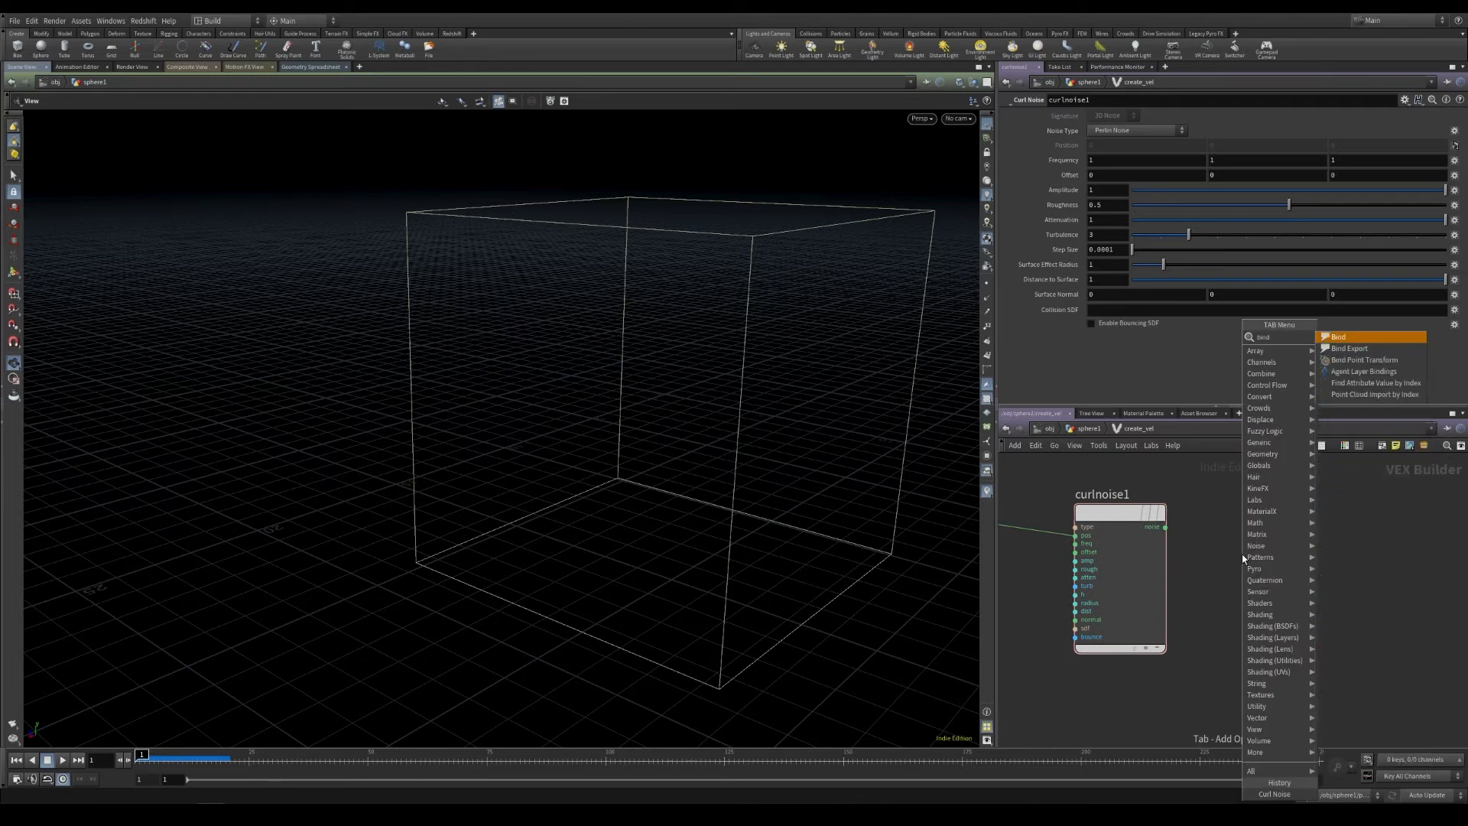
key(Return)
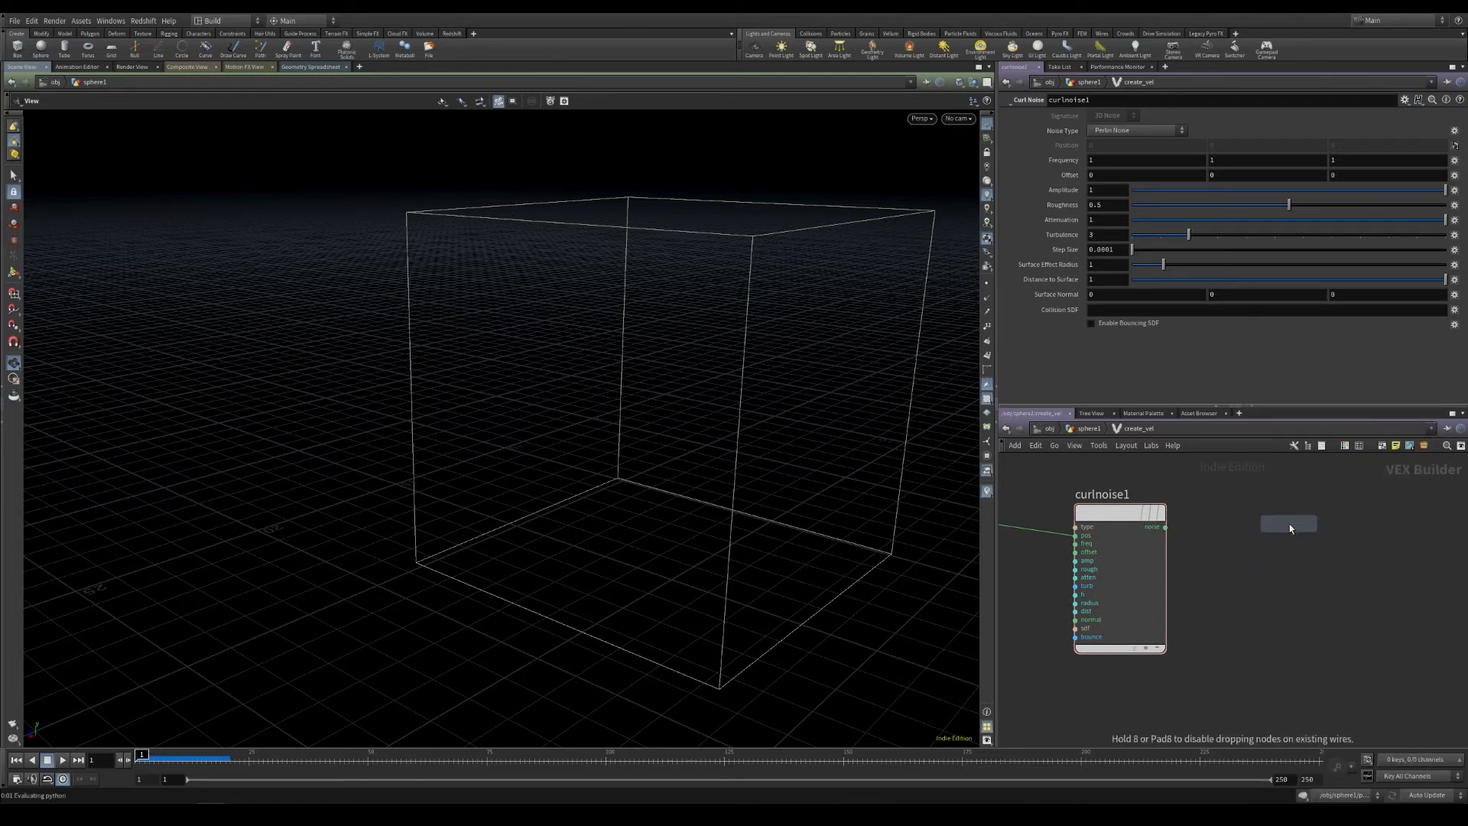
click(1289, 524)
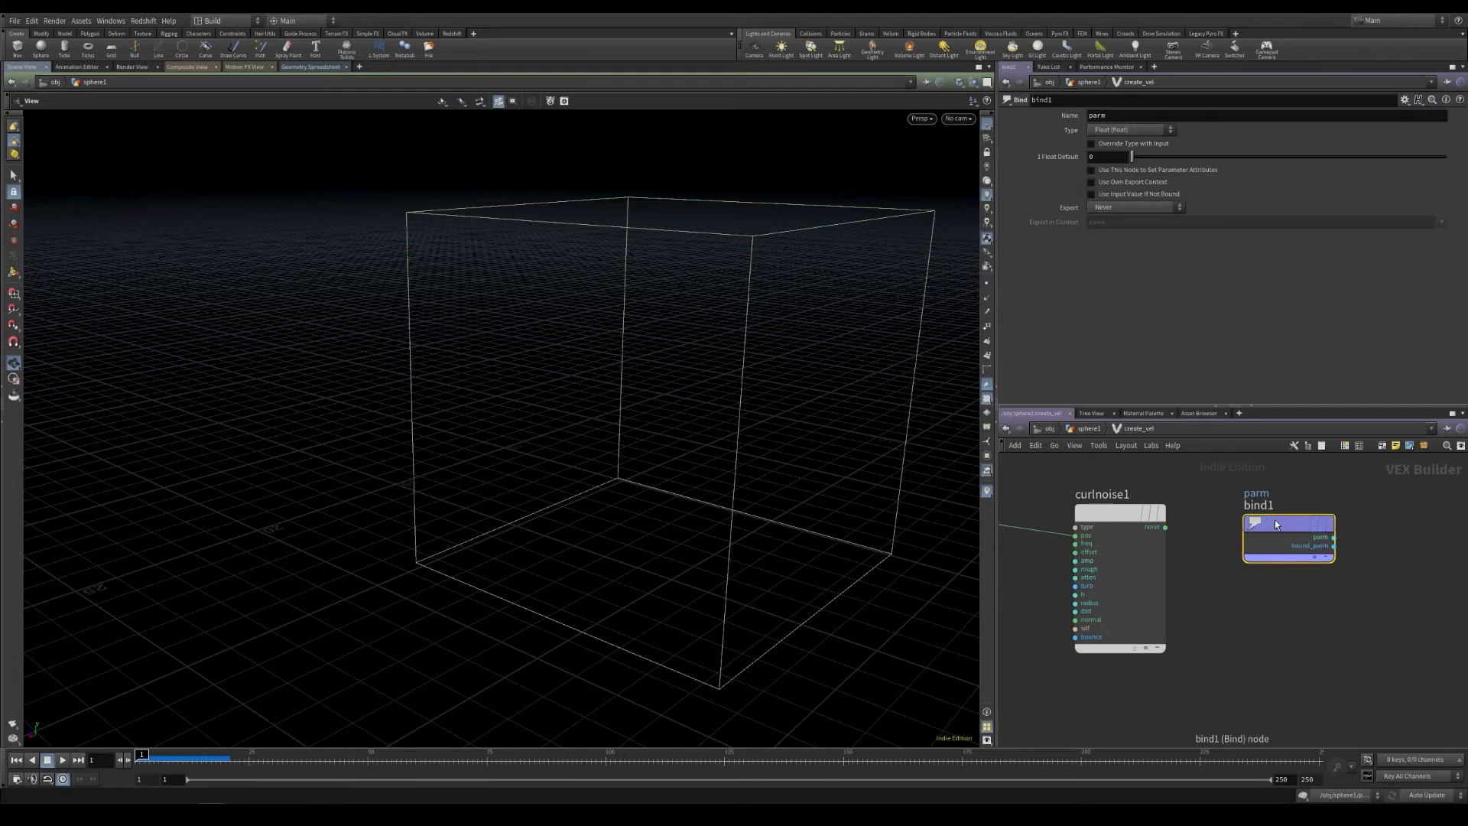
key(Delete)
Step: Add a Bind Export node after the curl noise and connect the noise output to its input
key(Tab)
text(bind)
key(Down)
key(Return)
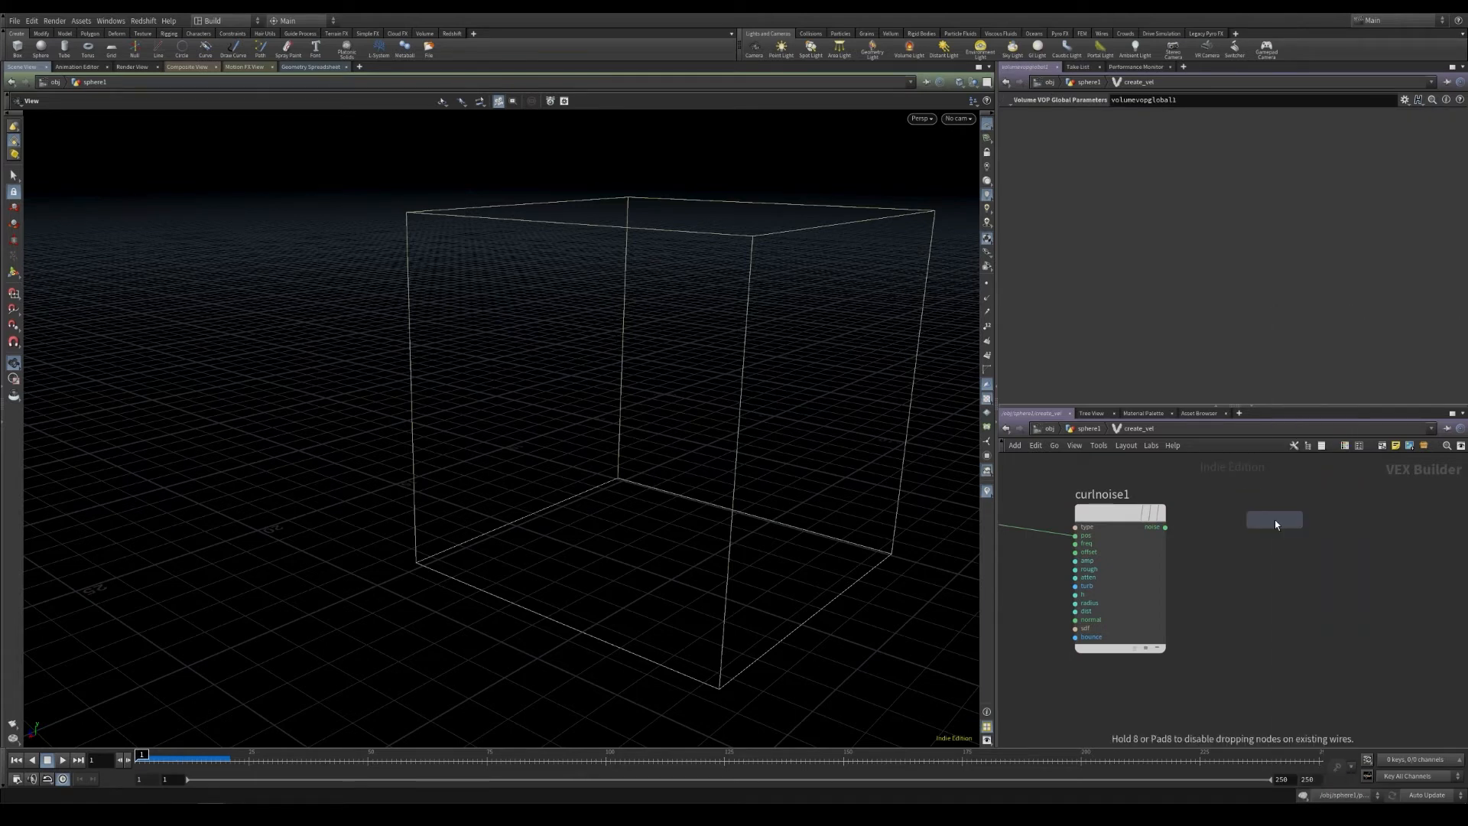
click(1276, 525)
click(1229, 533)
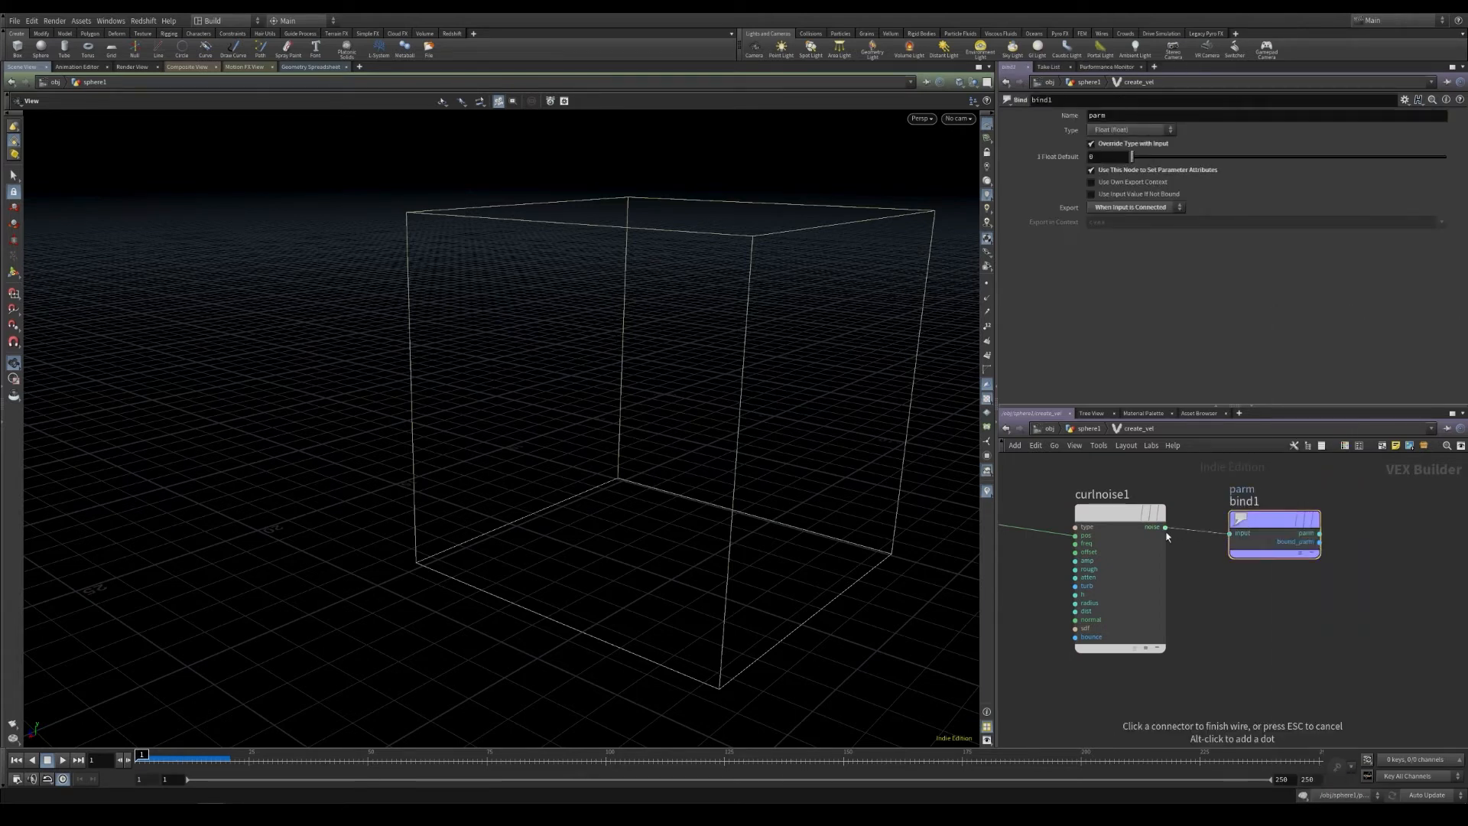
click(1166, 528)
Step: Name the bind export parameter "vel" and set its type to 3 Floats (vector)
drag(1152, 115, 920, 121)
text(vel)
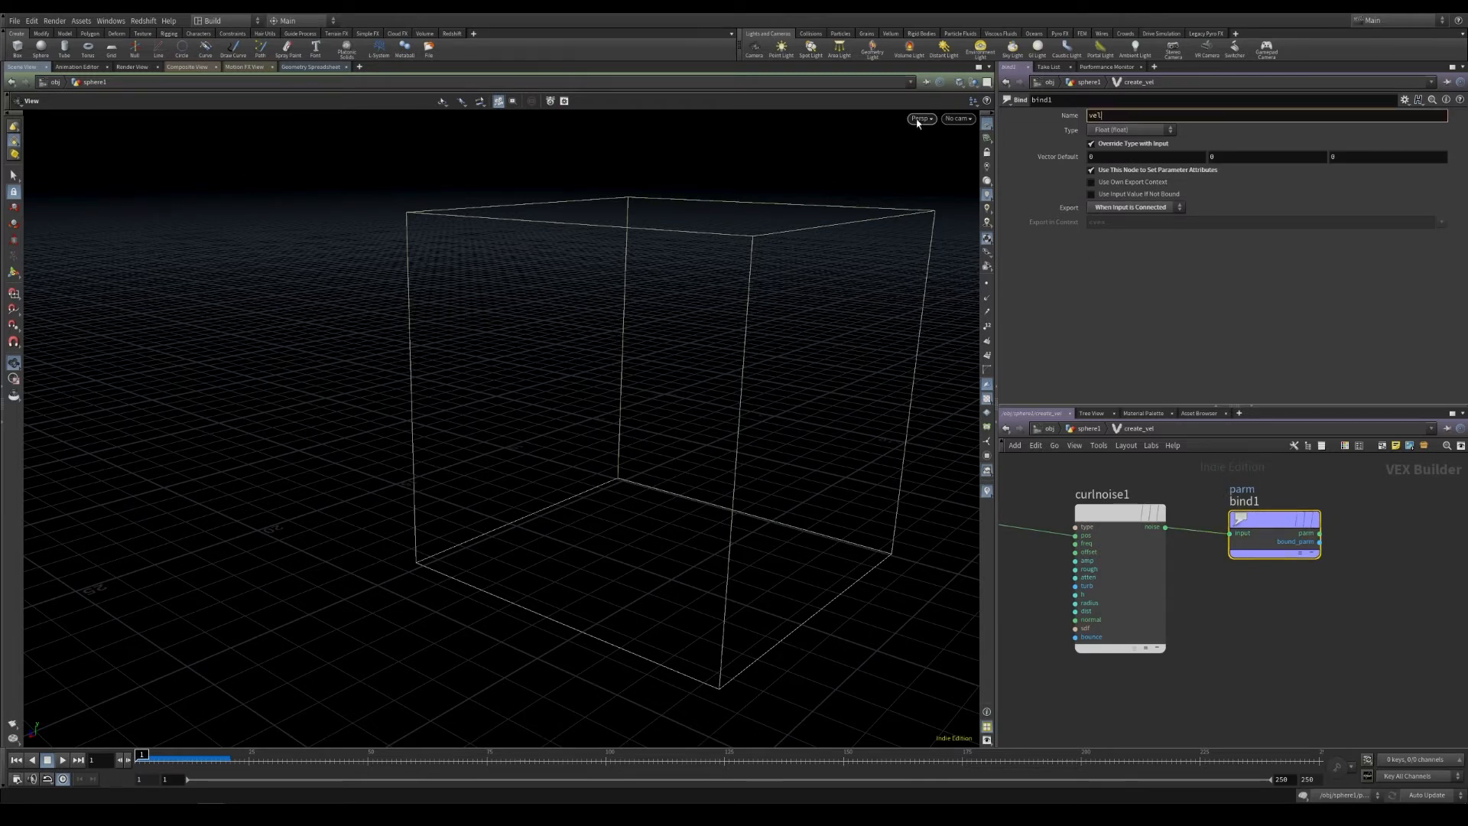
key(Return)
click(1130, 130)
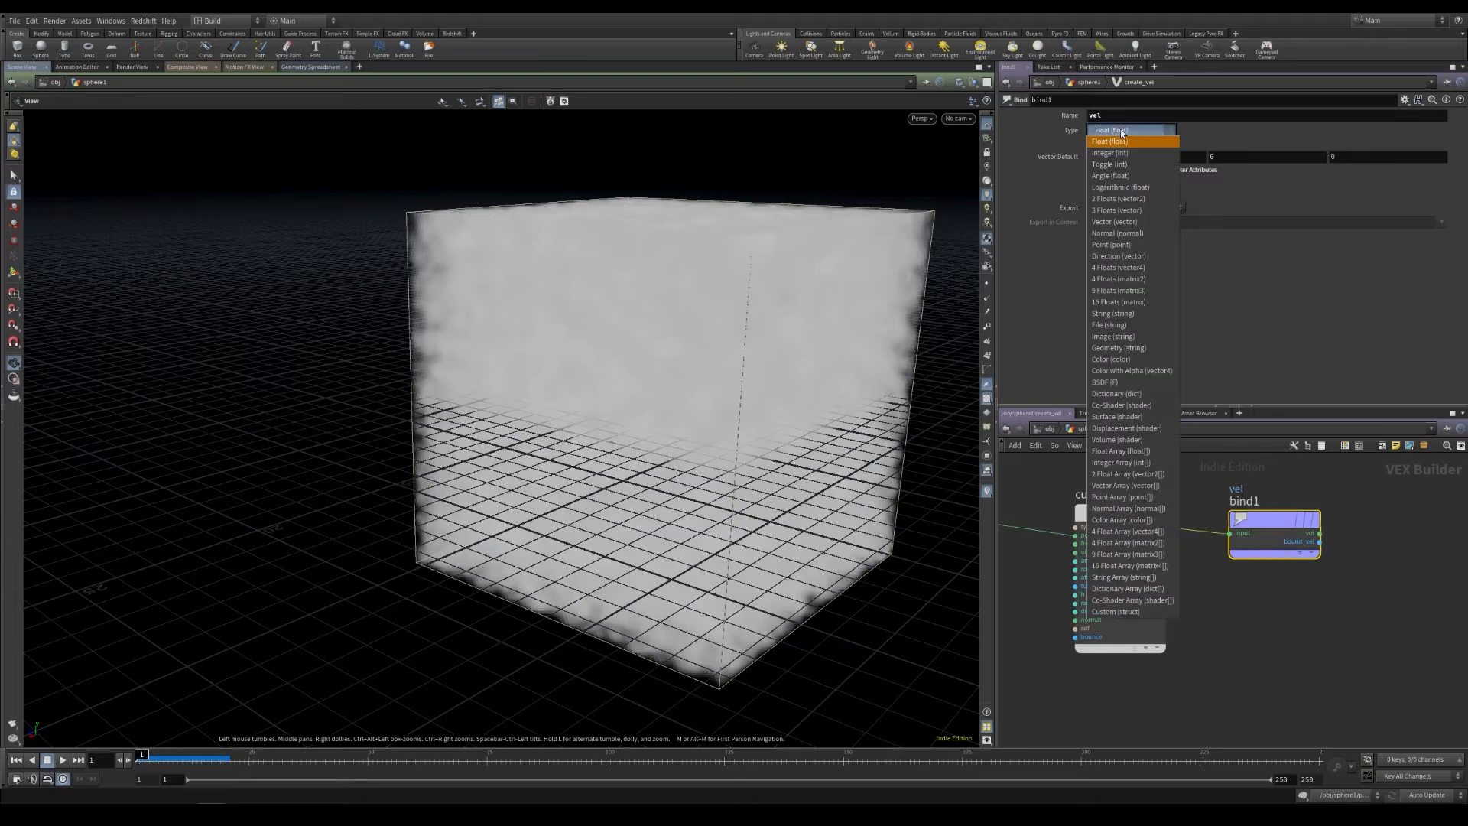
click(1123, 211)
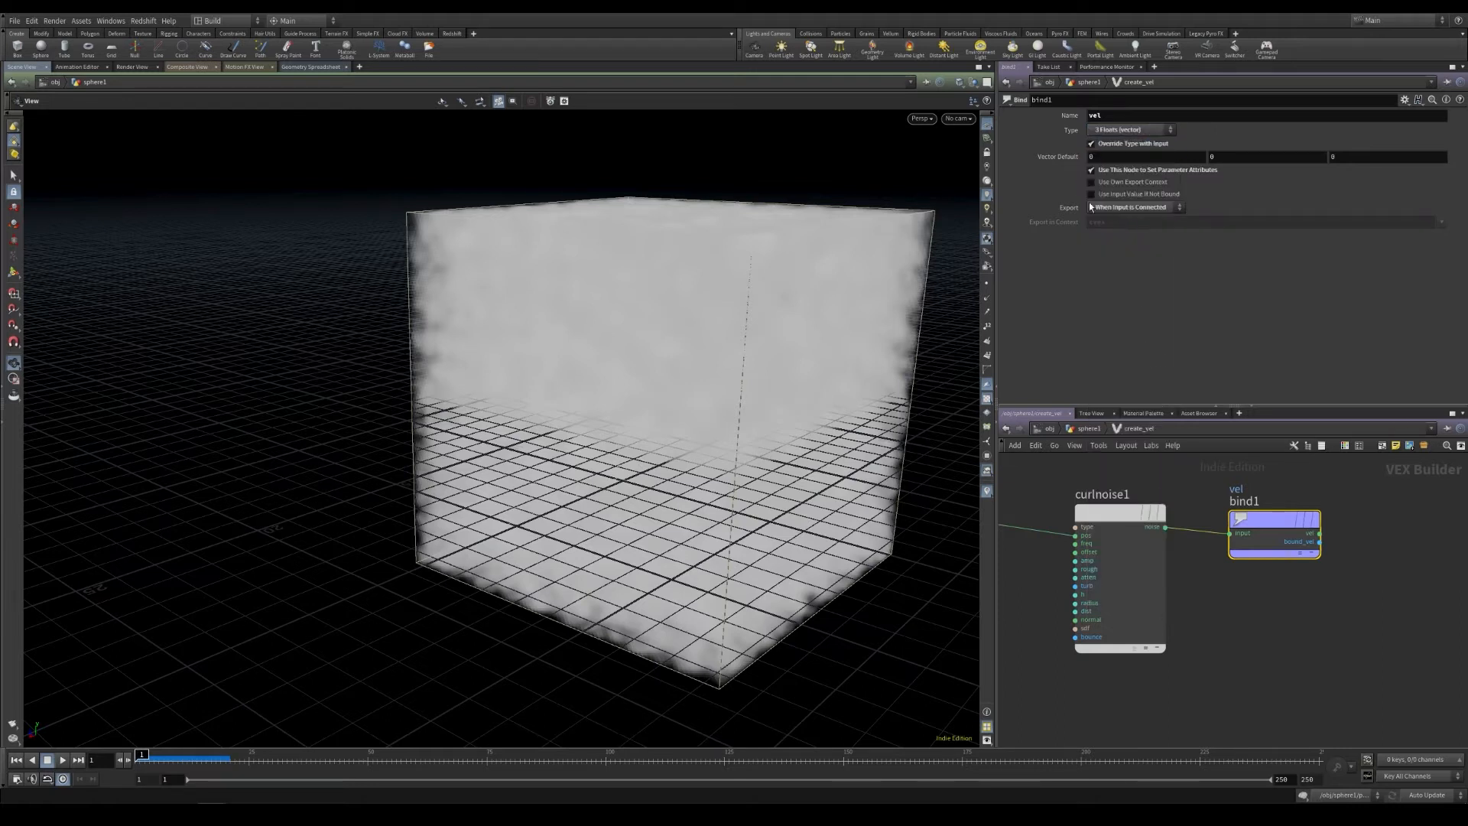
Step: Space out the bind node and set the curl noise frequency to 0.8 on all axes and roughness to 0.364
drag(1267, 519, 1315, 524)
middle_drag(1233, 581, 1364, 583)
click(1253, 518)
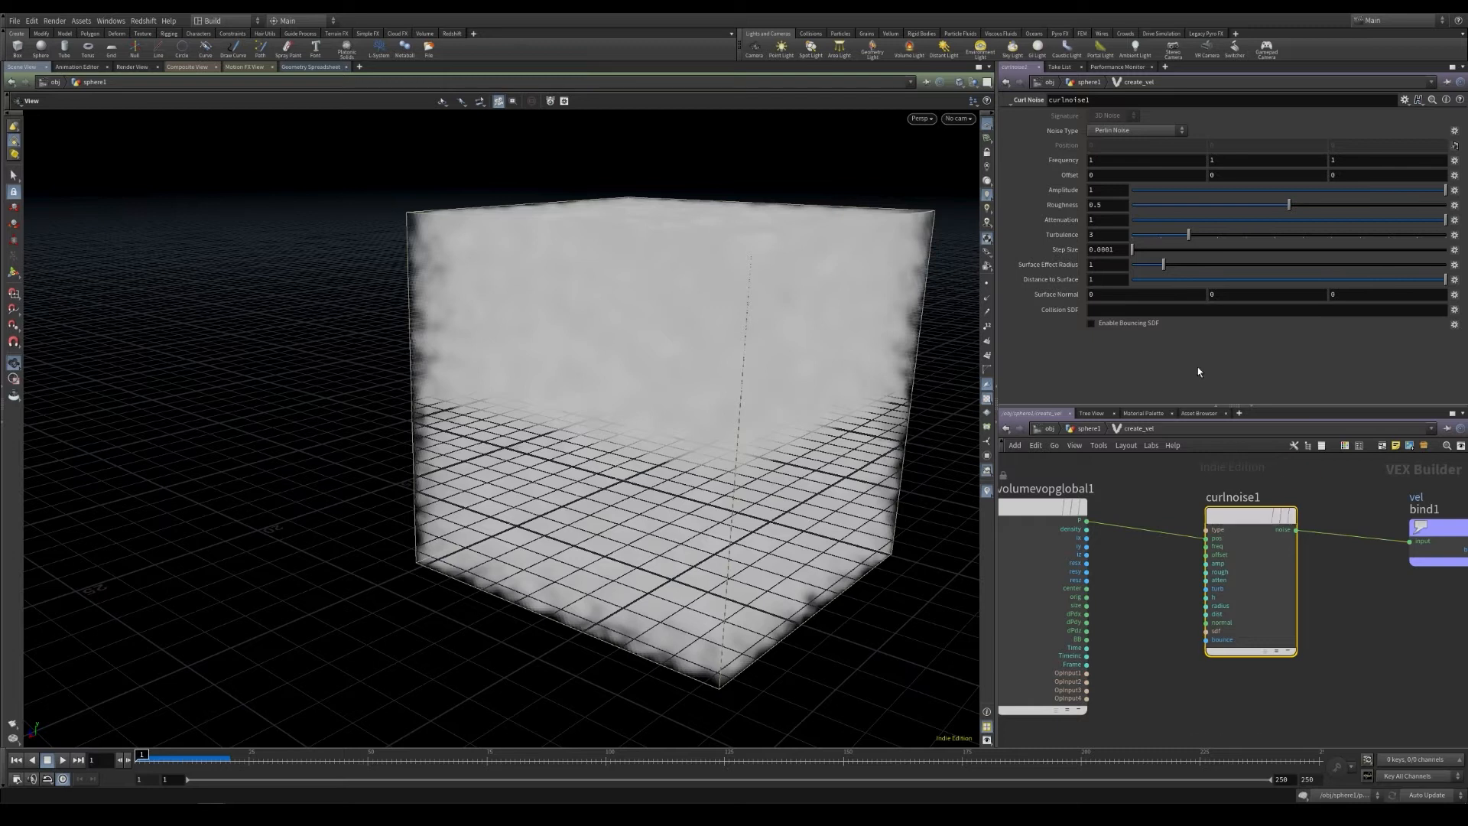
middle_drag(1067, 164, 1046, 158)
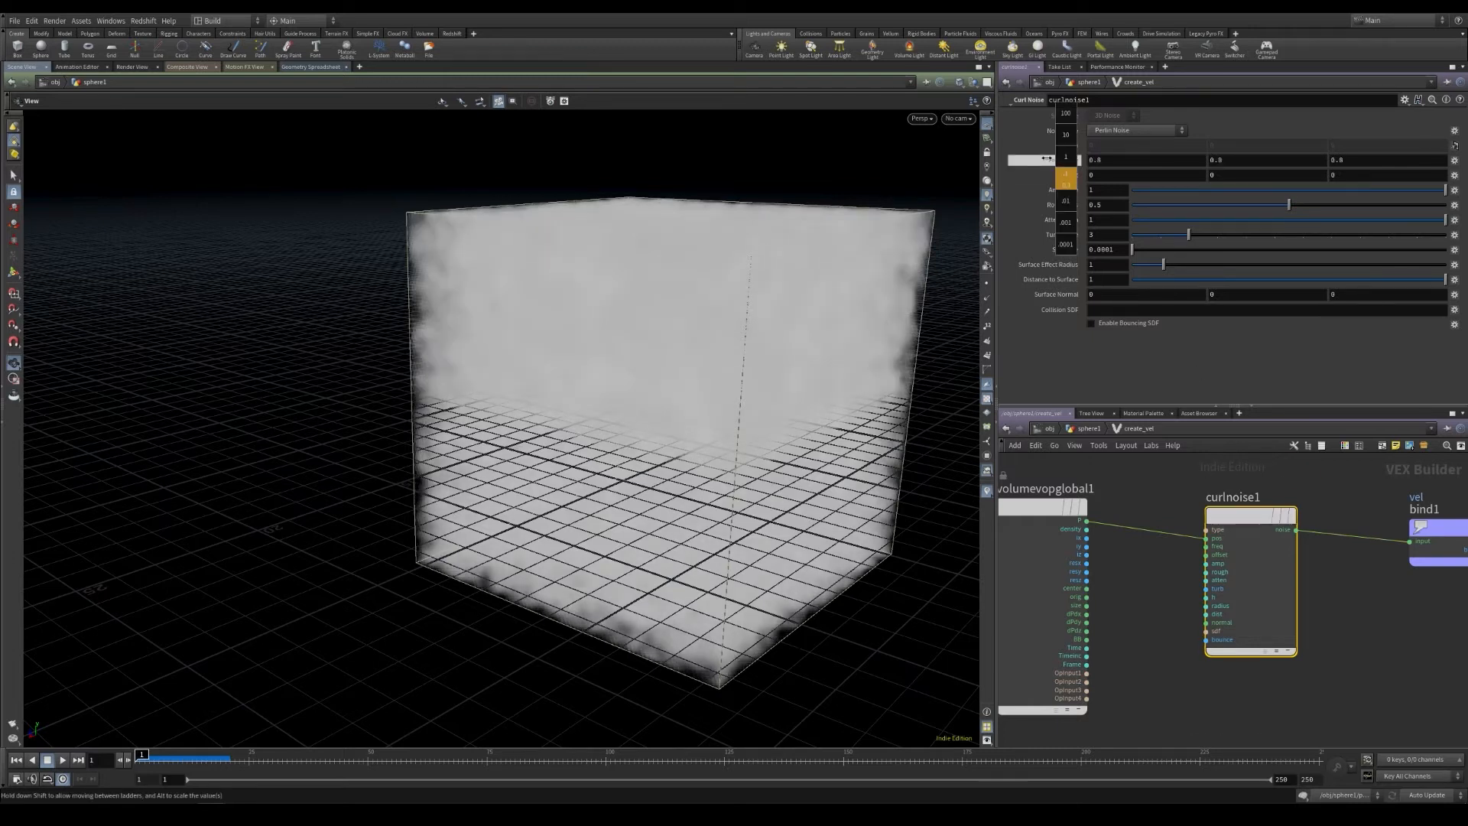
drag(1290, 205, 1247, 205)
Step: Move the global parameters node away from the curl noise and add a Vector to Vector4 node between them
middle_drag(1127, 594, 1245, 556)
scroll(1188, 564, down, 2)
drag(1158, 502, 1033, 505)
middle_drag(1148, 549, 1182, 556)
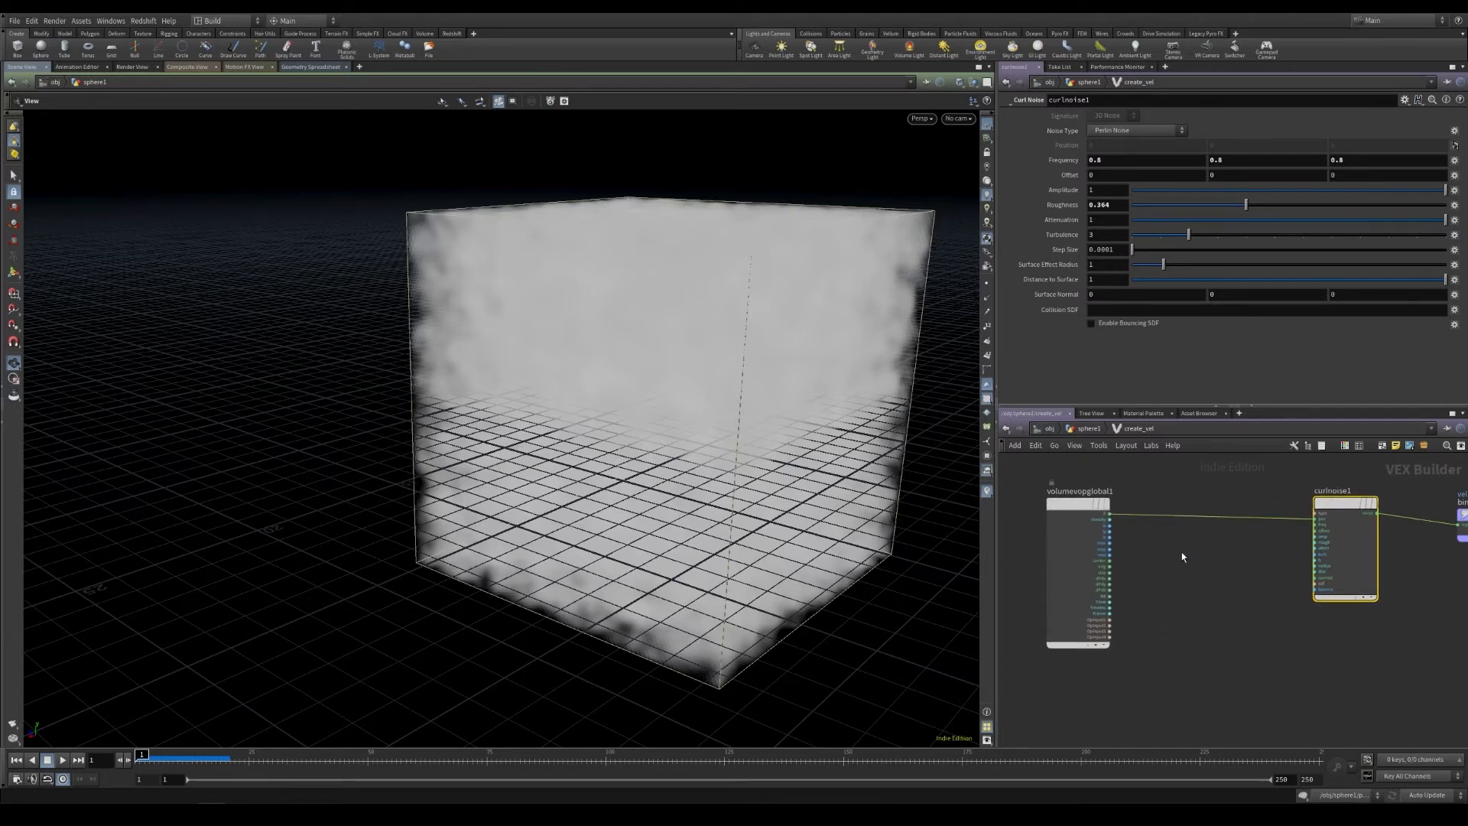
key(Tab)
text(vecto)
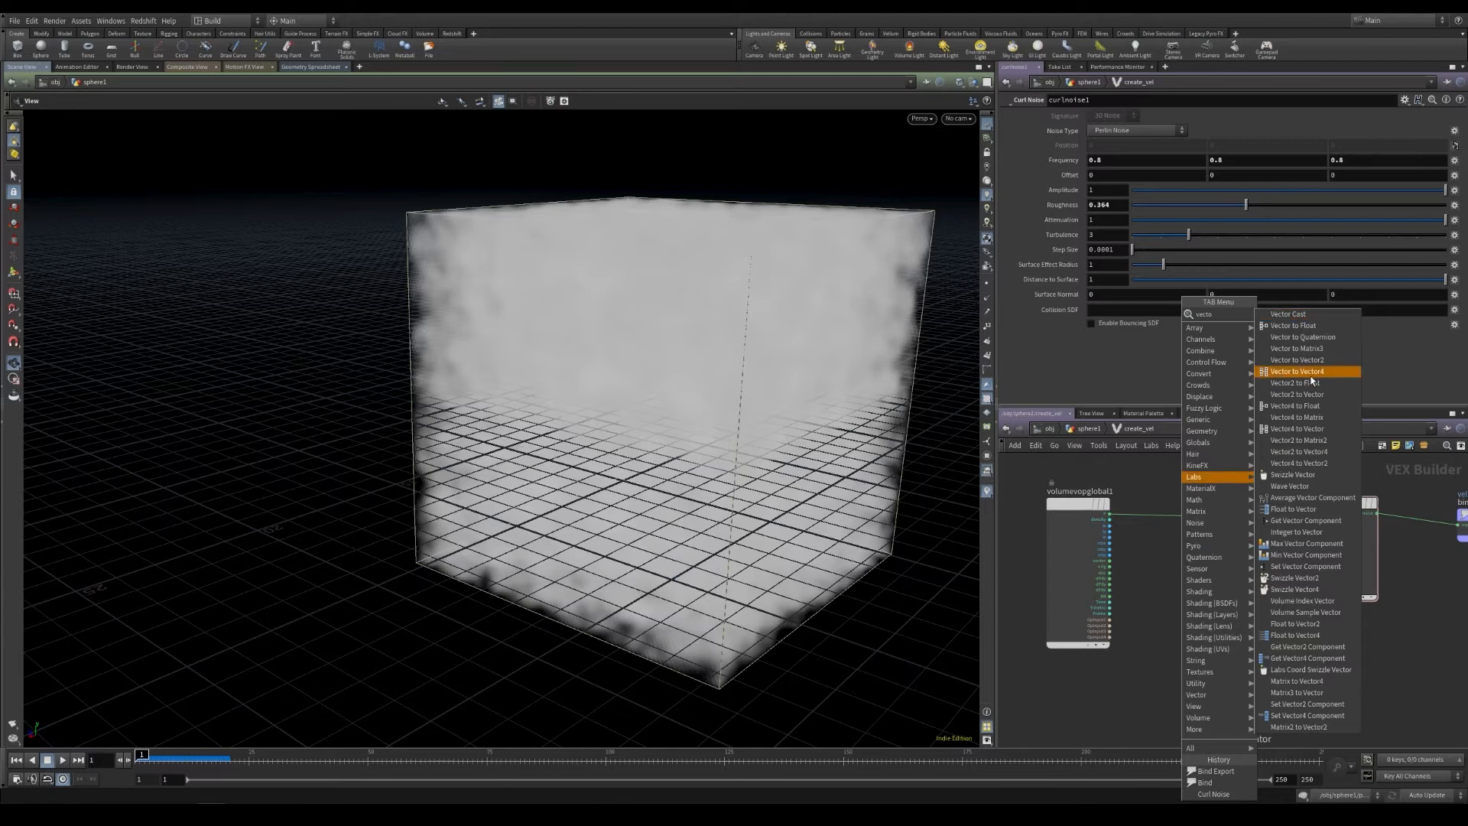
click(1313, 371)
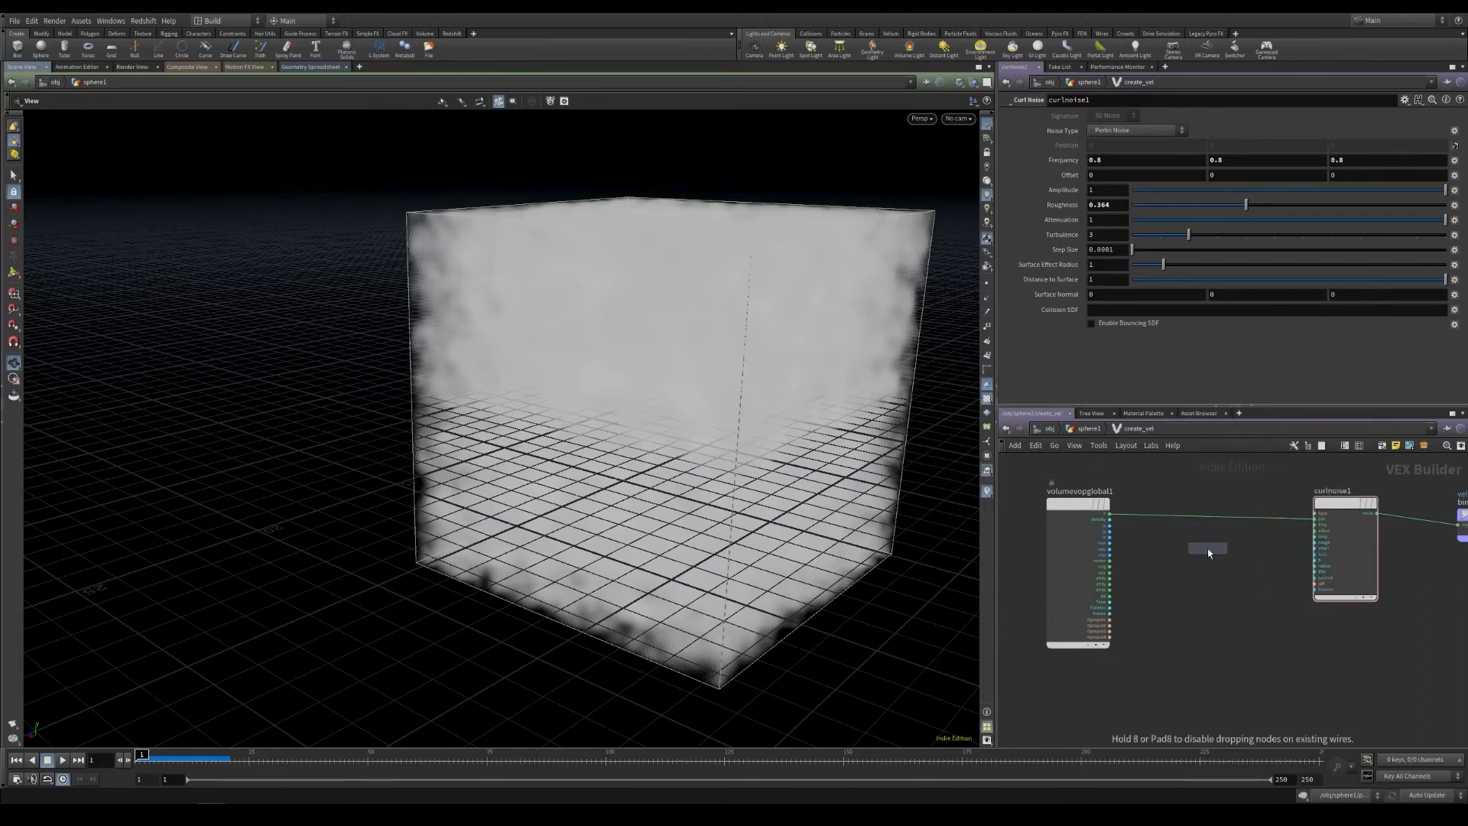
click(1212, 544)
Step: Route P through the Vector to Vector4 node's vector input and connect its output to the curl noise pos
scroll(1145, 556, up, 3)
click(1099, 501)
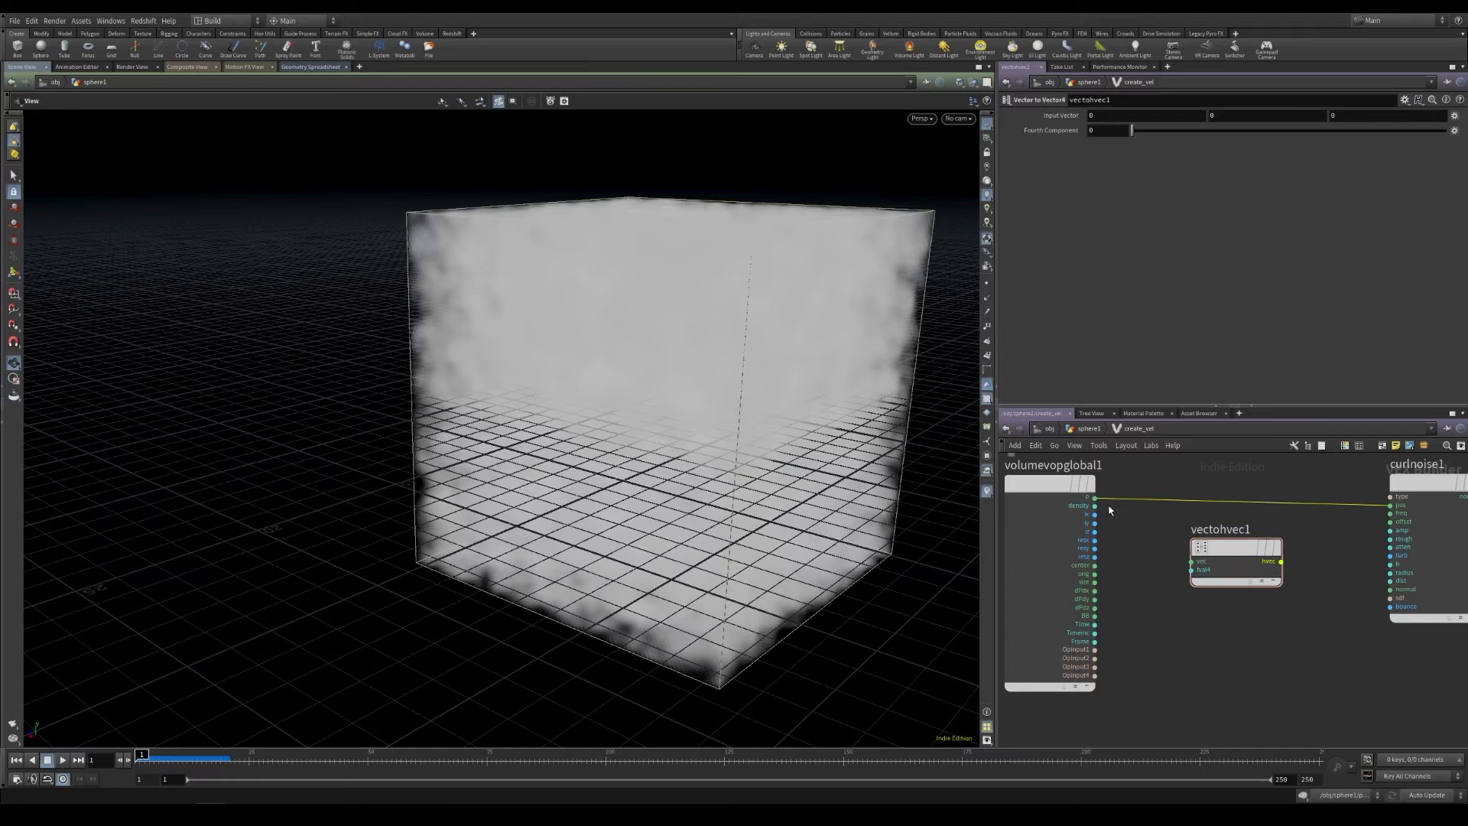
click(1190, 564)
click(1098, 500)
middle_drag(1315, 530, 1213, 540)
drag(1179, 571, 1289, 514)
drag(1140, 565, 1175, 513)
Step: Connect the global Time output to the fourth component input of the Vector to Vector4 node
middle_drag(1118, 591, 1218, 554)
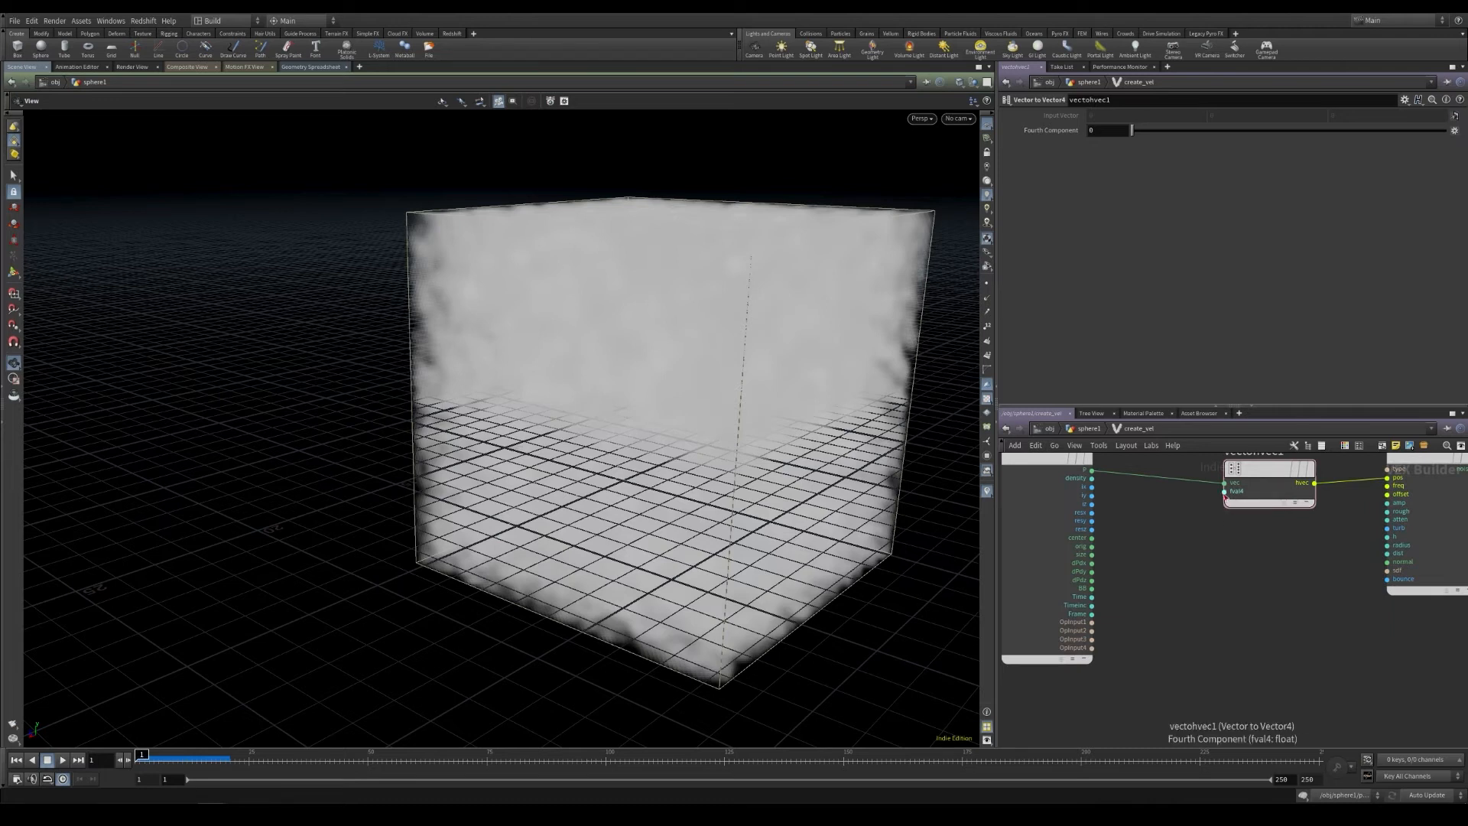
drag(1096, 604, 1224, 491)
middle_drag(1224, 491, 1178, 539)
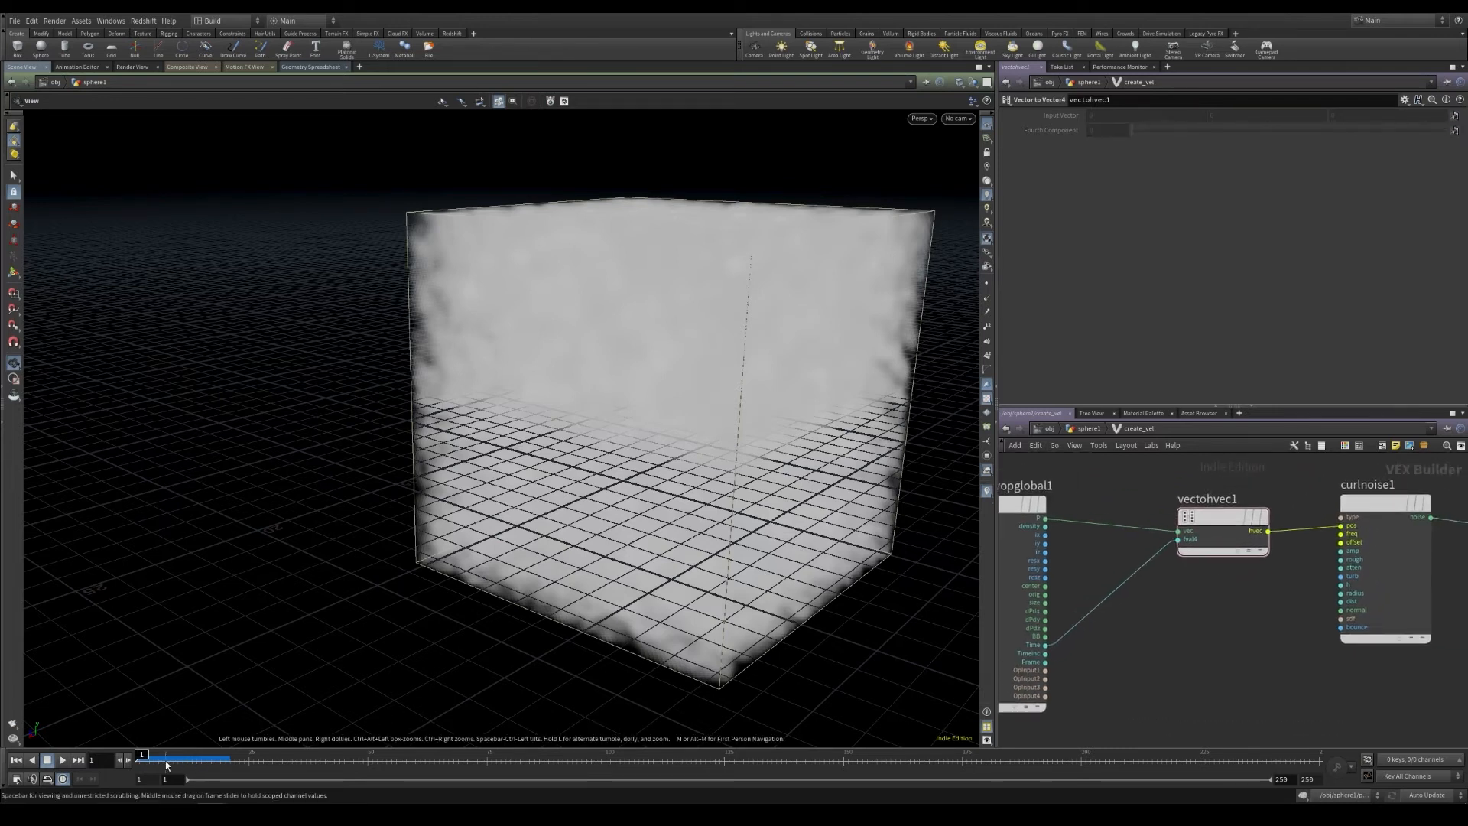
Step: Scrub and play the timeline briefly to check the noise animation in the velocity volume
mouse_move(143, 755)
mouse_down()
mouse_move(303, 761)
mouse_move(121, 760)
mouse_up()
click(64, 763)
click(51, 761)
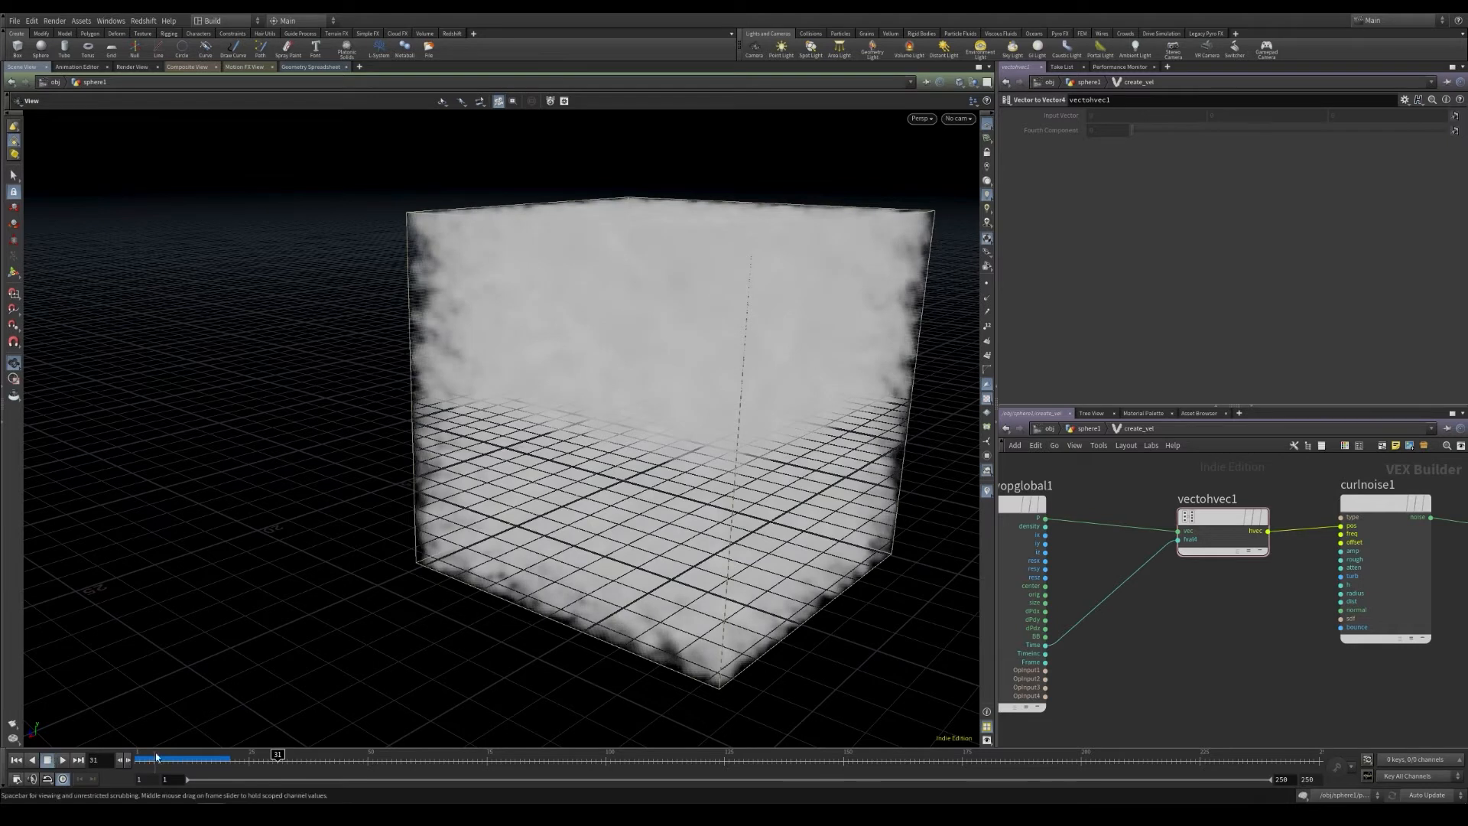
drag(157, 758, 97, 755)
key(Tab)
key(Escape)
key(u)
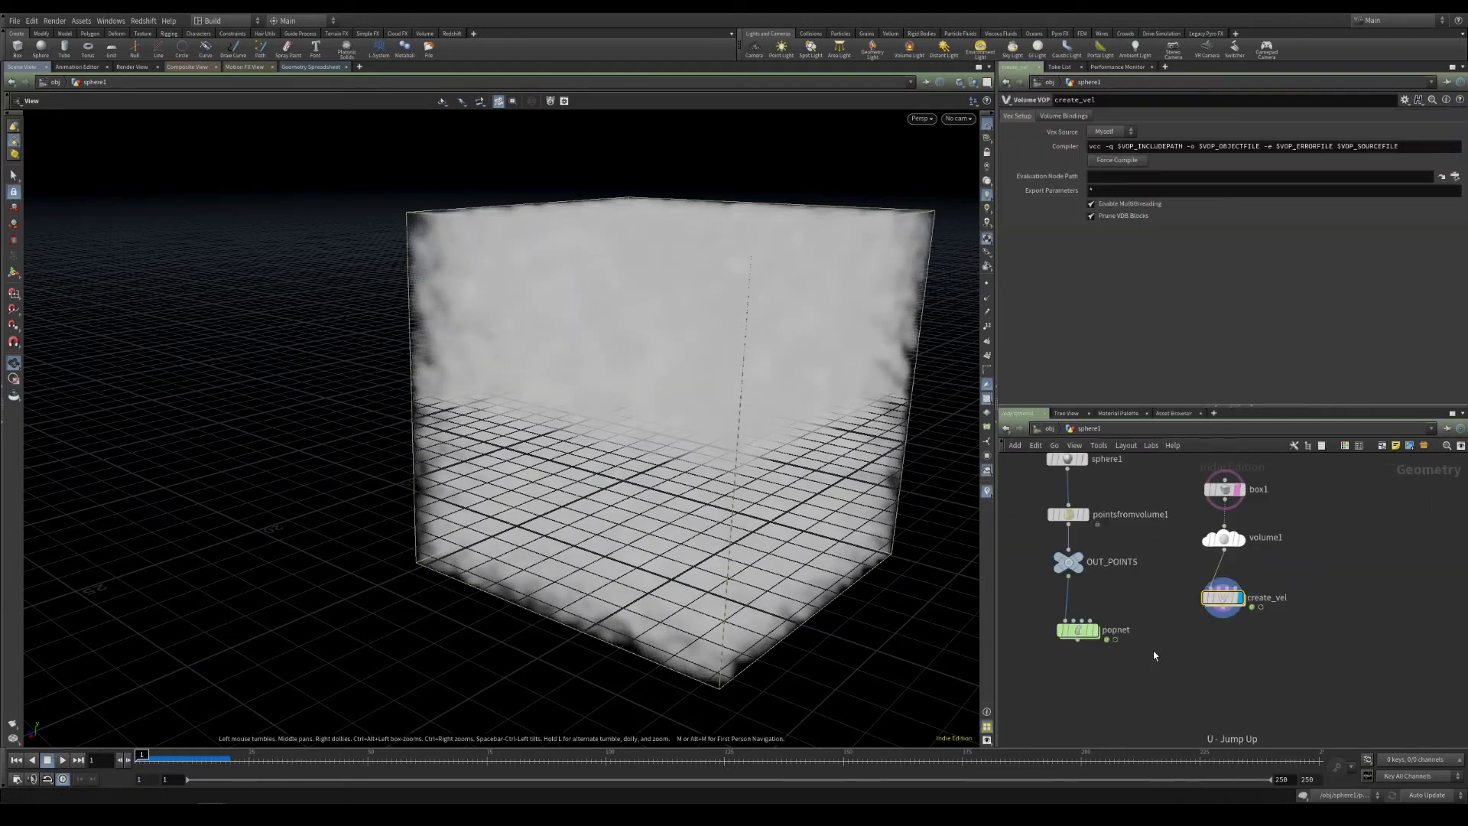
double_click(1221, 601)
Step: Insert a Multiply Constant node on the wire from global Time to the Vector to Vector4 node and set its multiplier to 0.1
key(Tab)
text(multi)
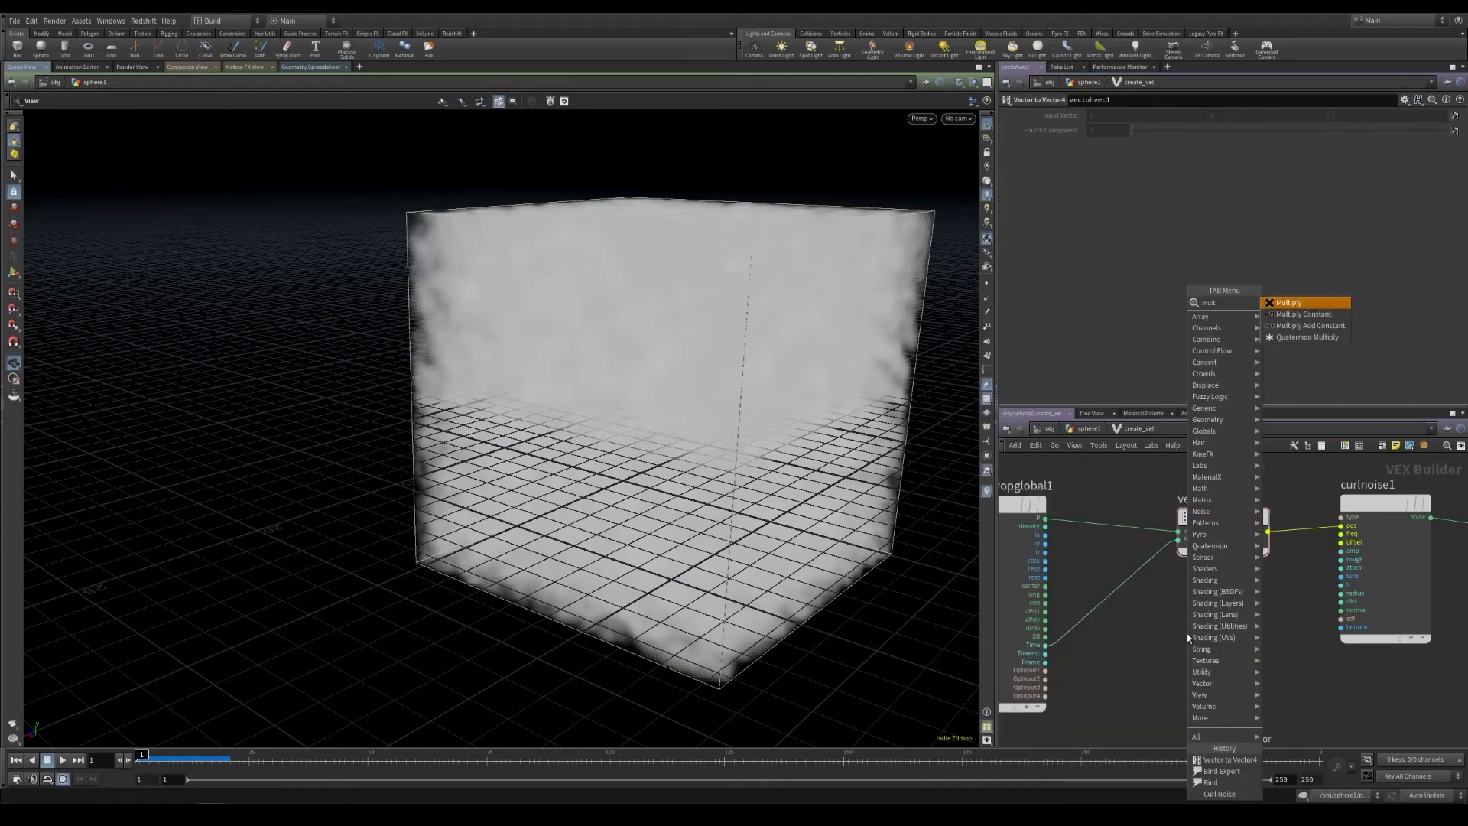
key(Down)
key(Return)
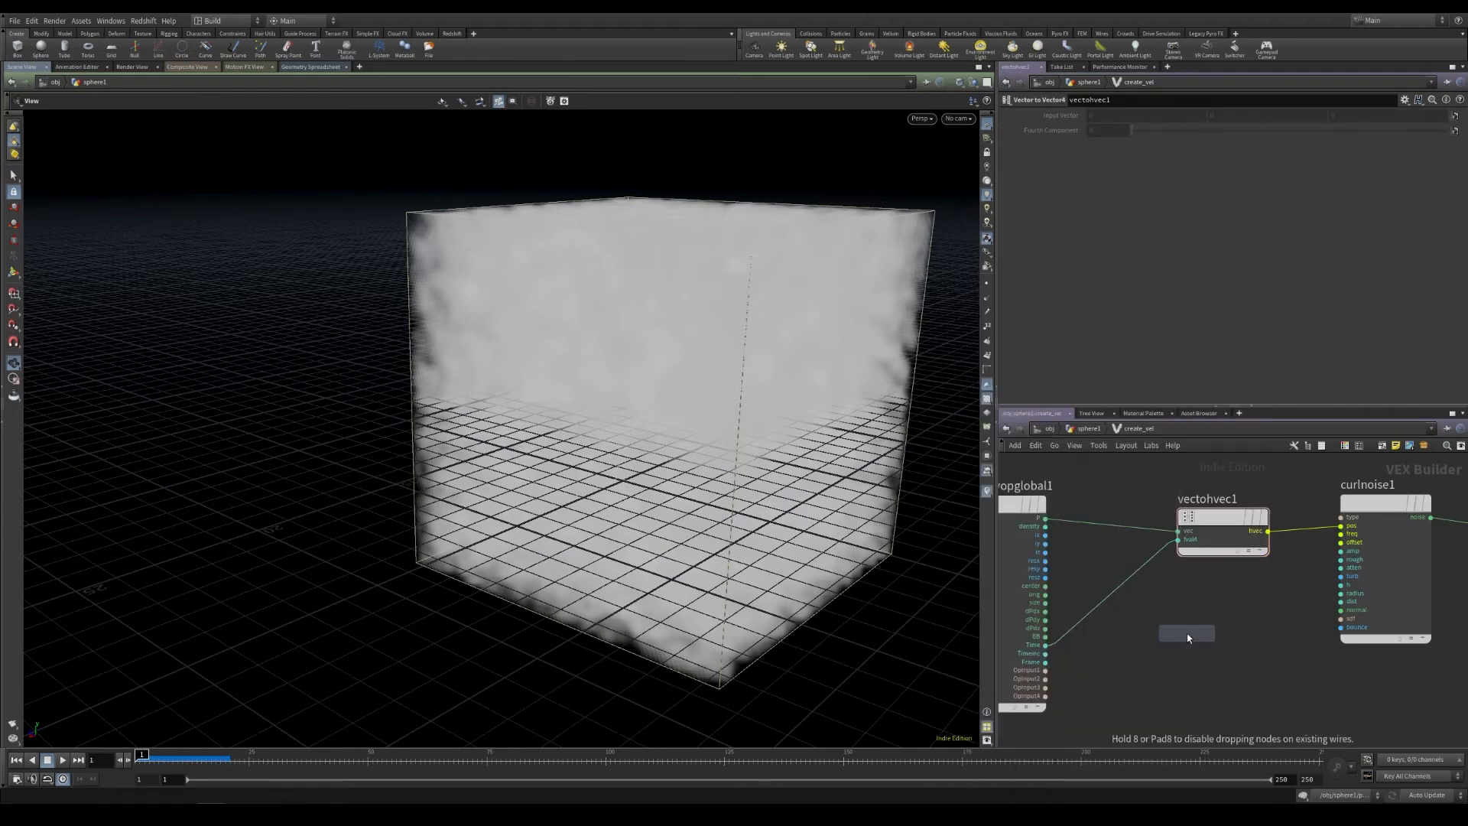
click(1132, 589)
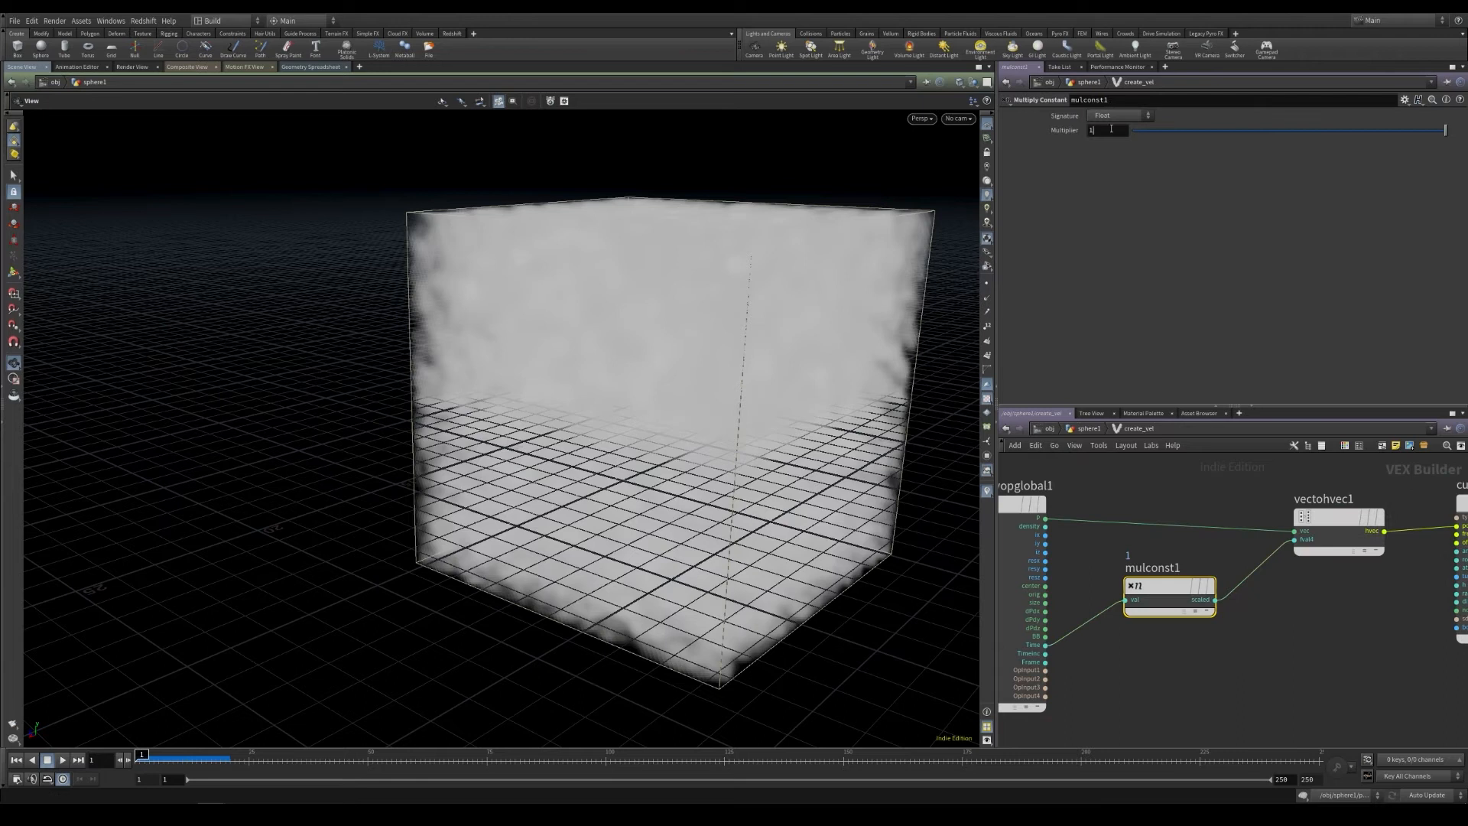
text(0.1)
key(Return)
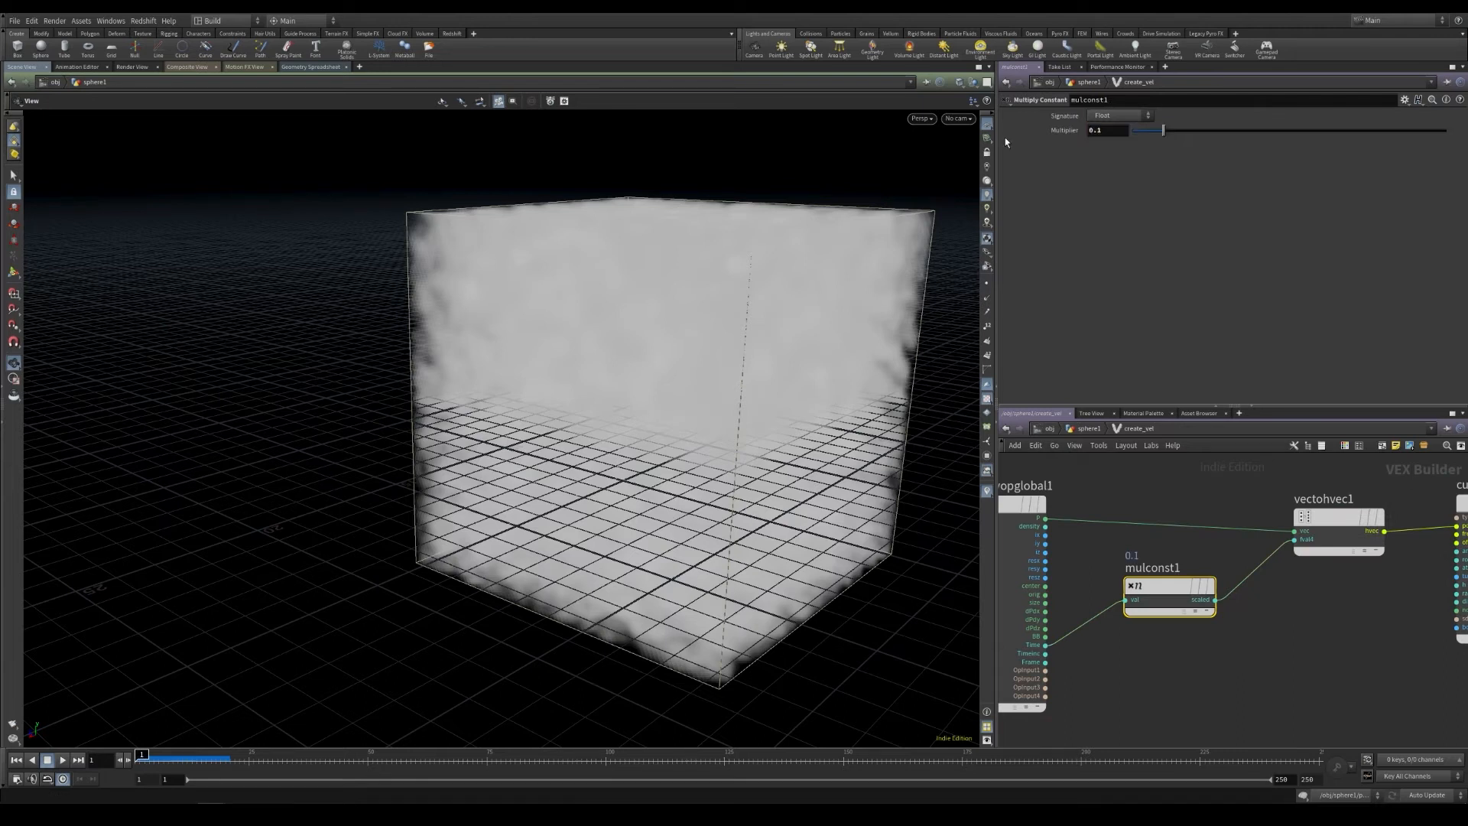
Step: Play the timeline to check the speed of the noise animation in the velocity volume
click(62, 761)
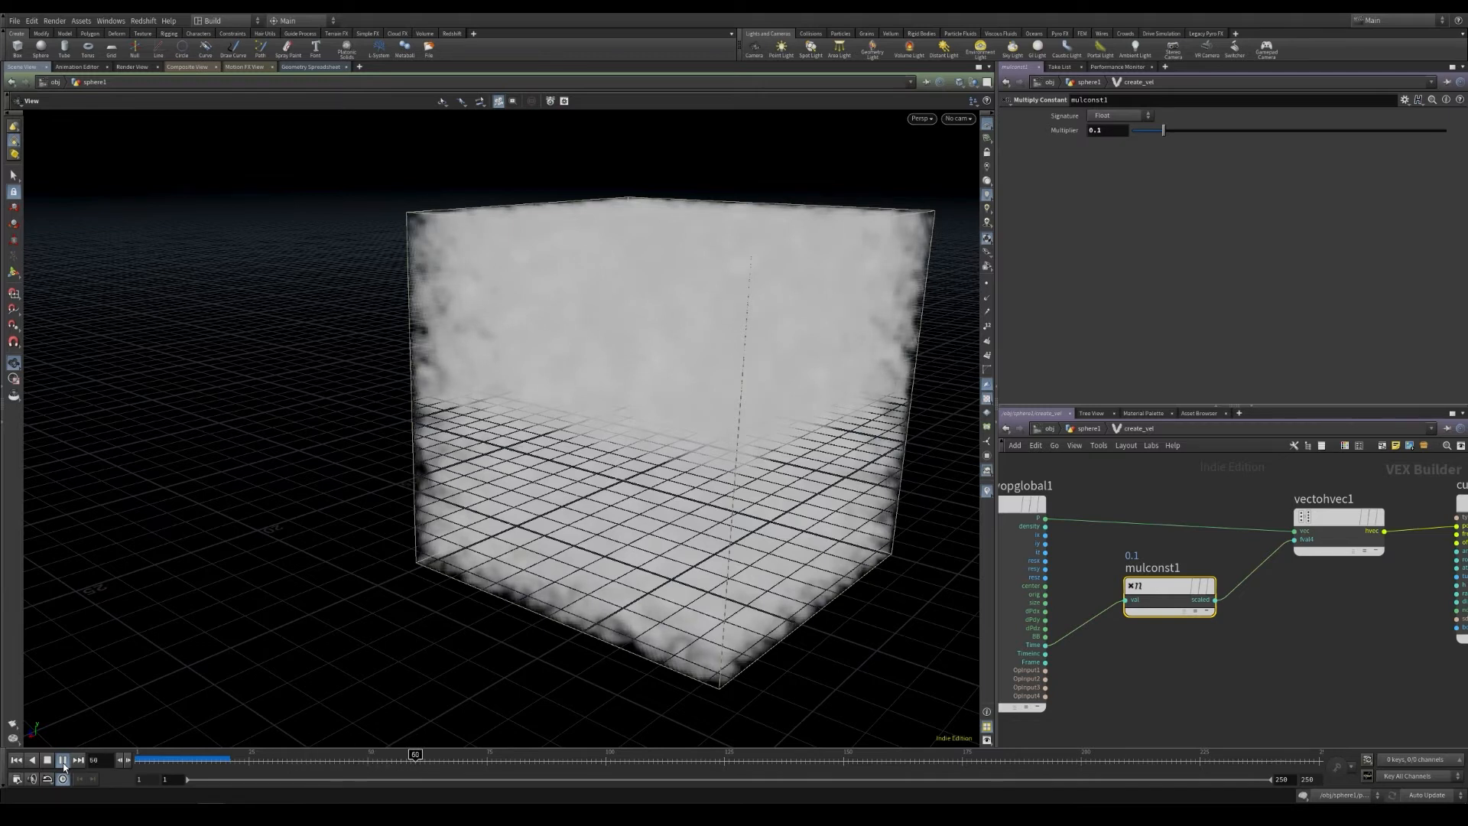
click(48, 761)
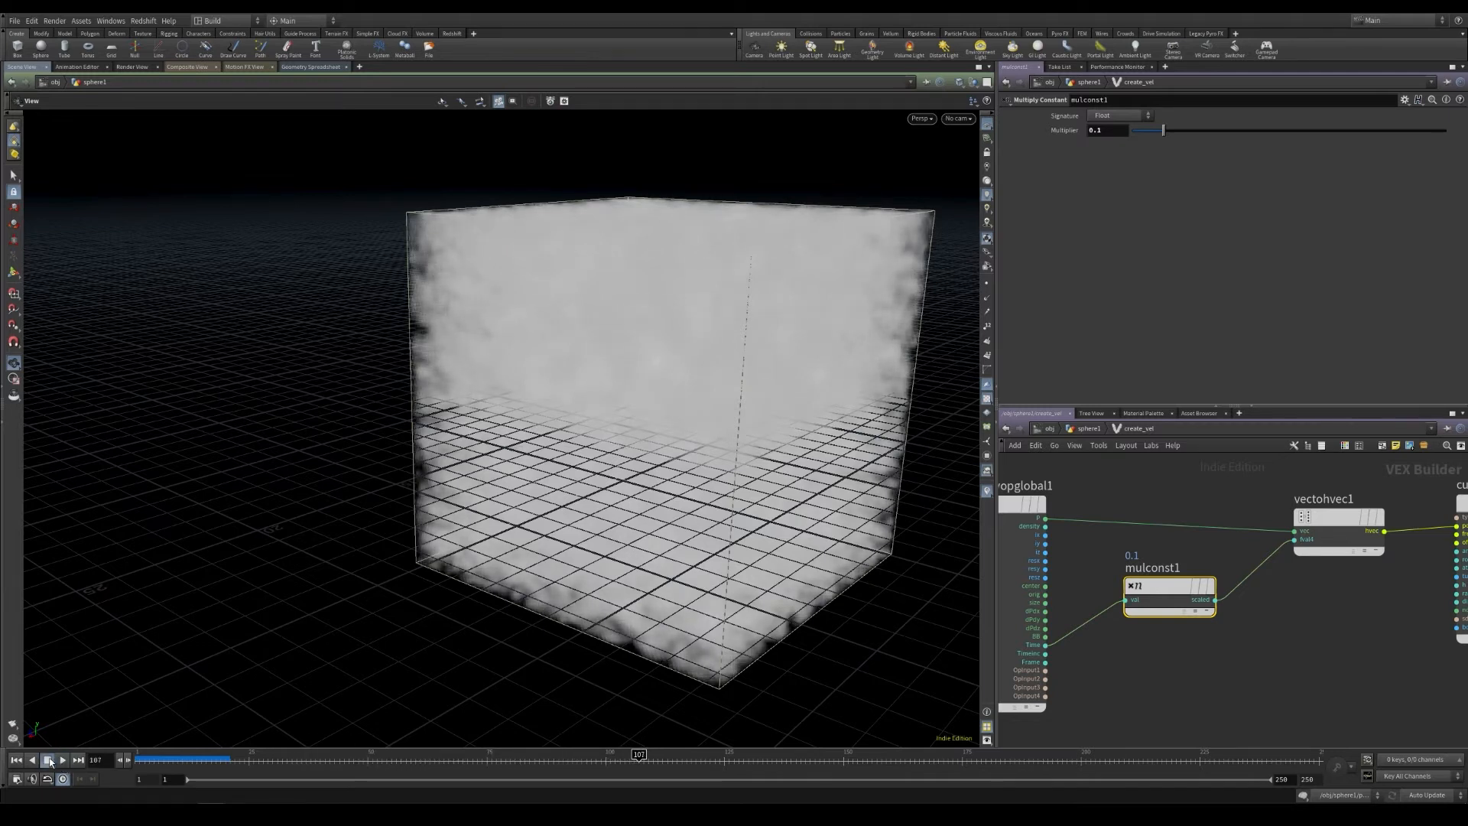
click(1188, 566)
middle_drag(1318, 613, 1213, 612)
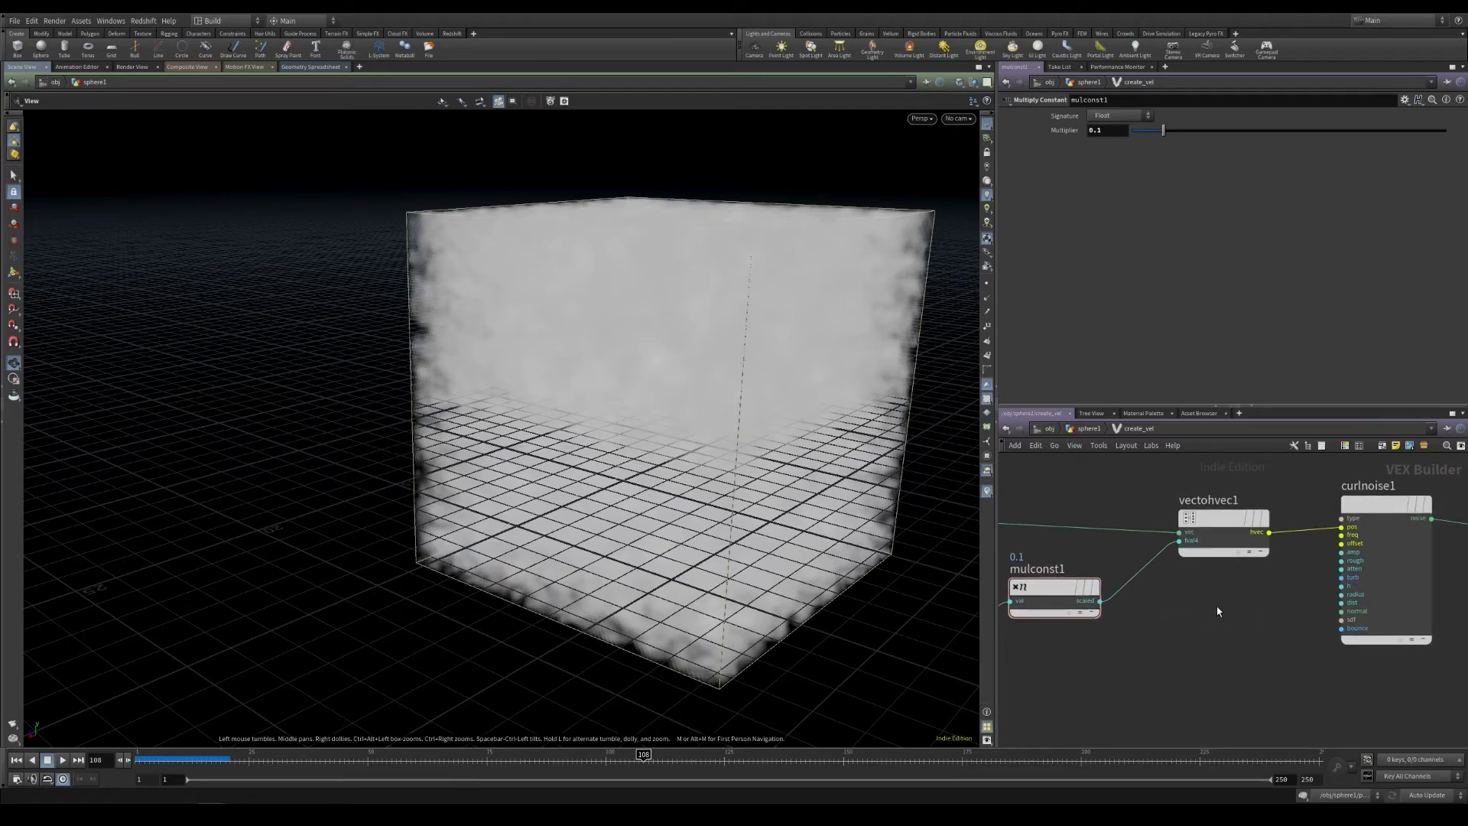
Step: Return to the sphere1 geometry network, add a Volume Trail node and connect create_vel to its second input
click(1086, 430)
middle_drag(1183, 573, 1176, 547)
scroll(1186, 554, down, 2)
click(1262, 629)
middle_drag(1269, 629, 1258, 631)
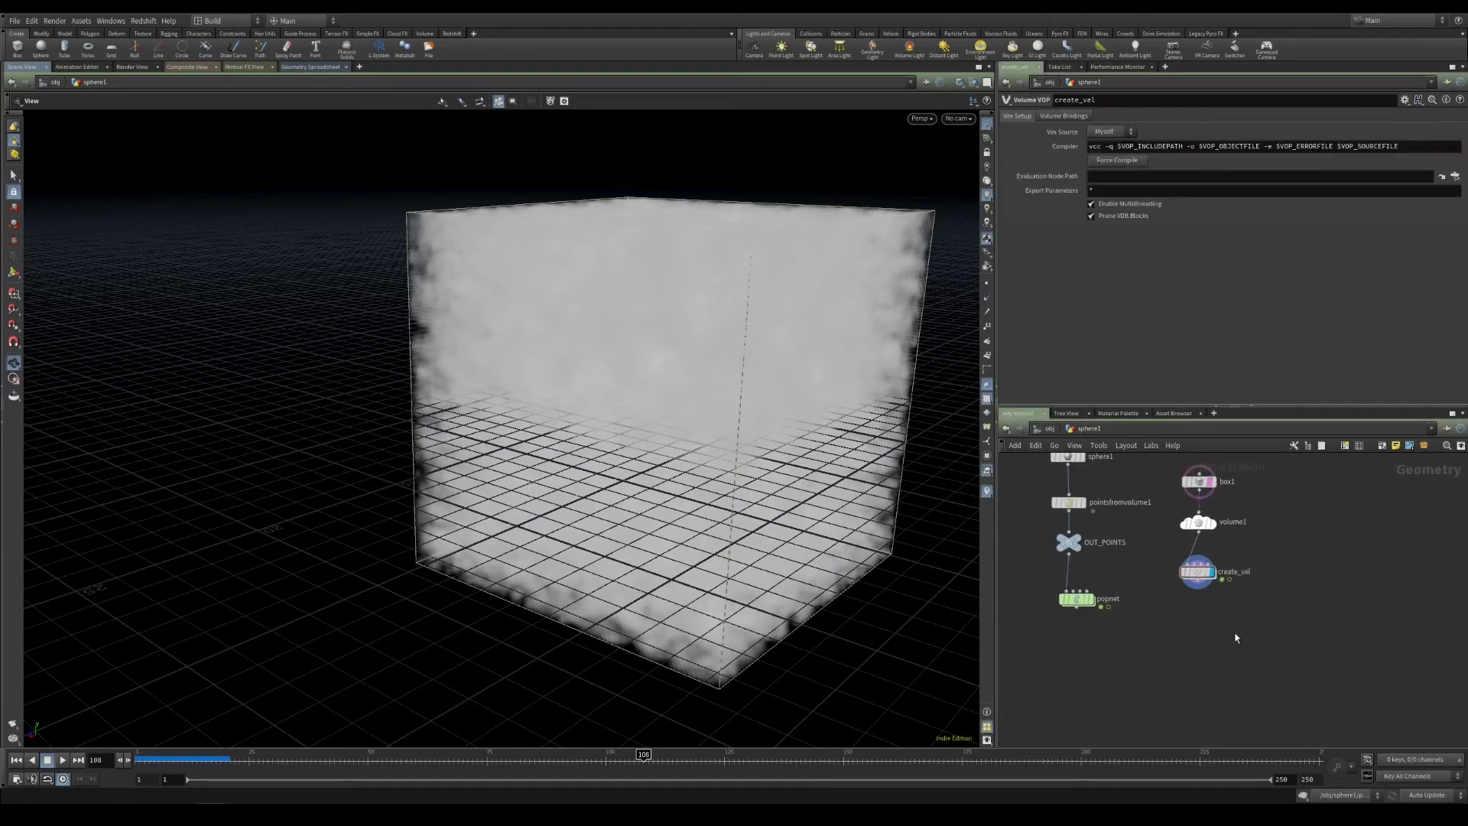
key(Tab)
text(vol)
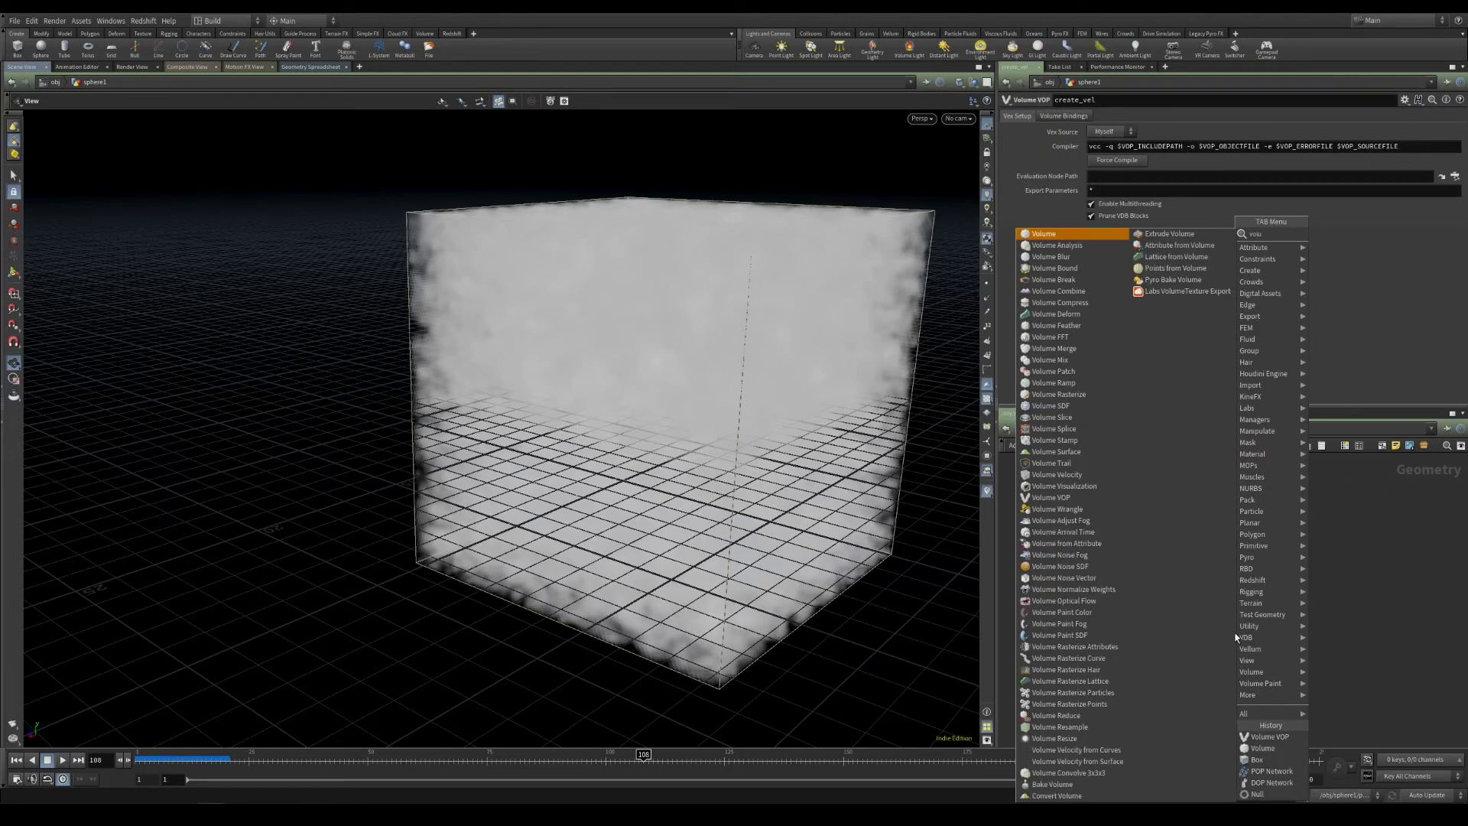
text(umetra)
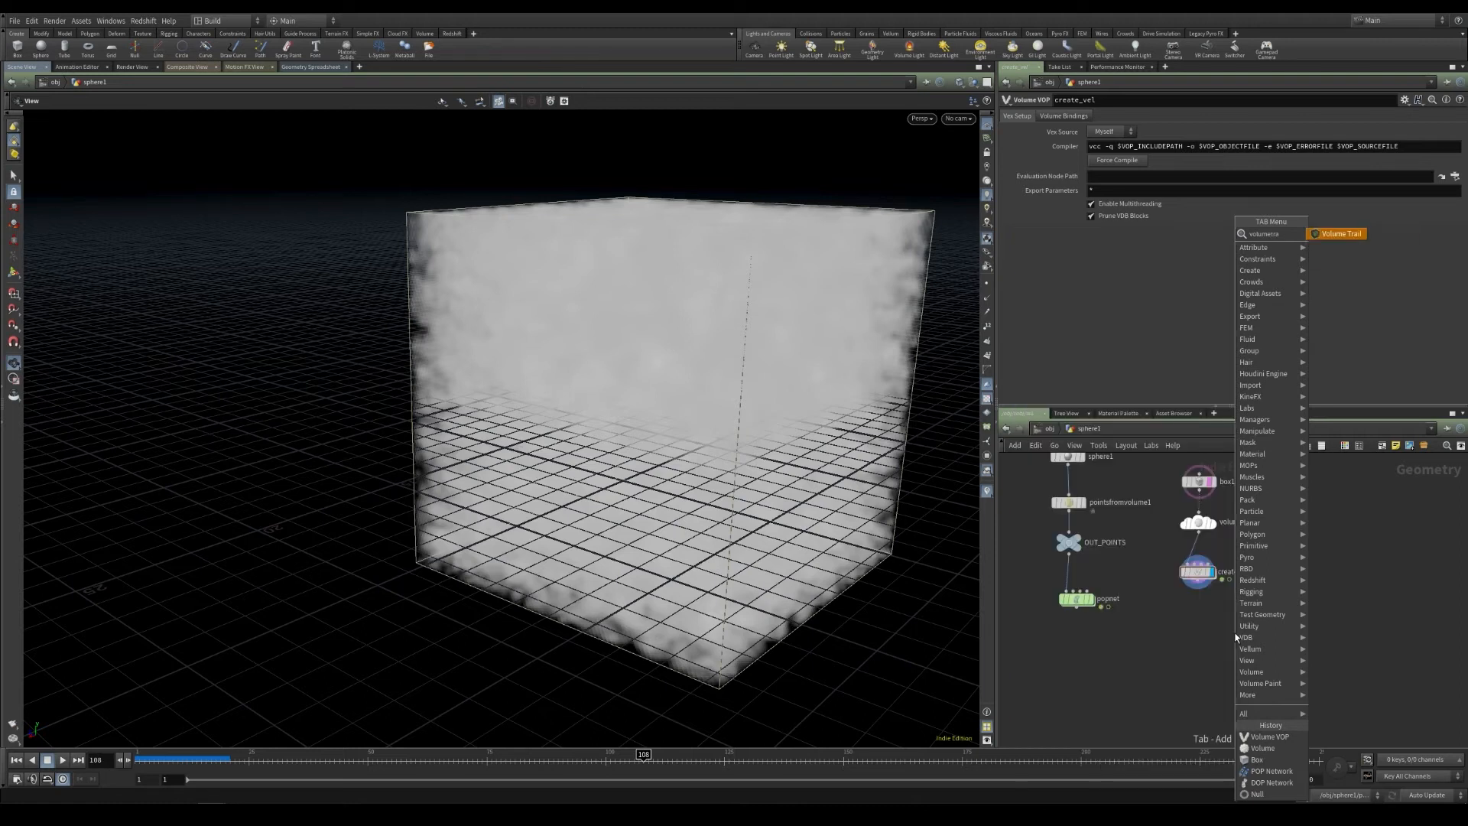
key(Return)
click(1256, 646)
click(1198, 588)
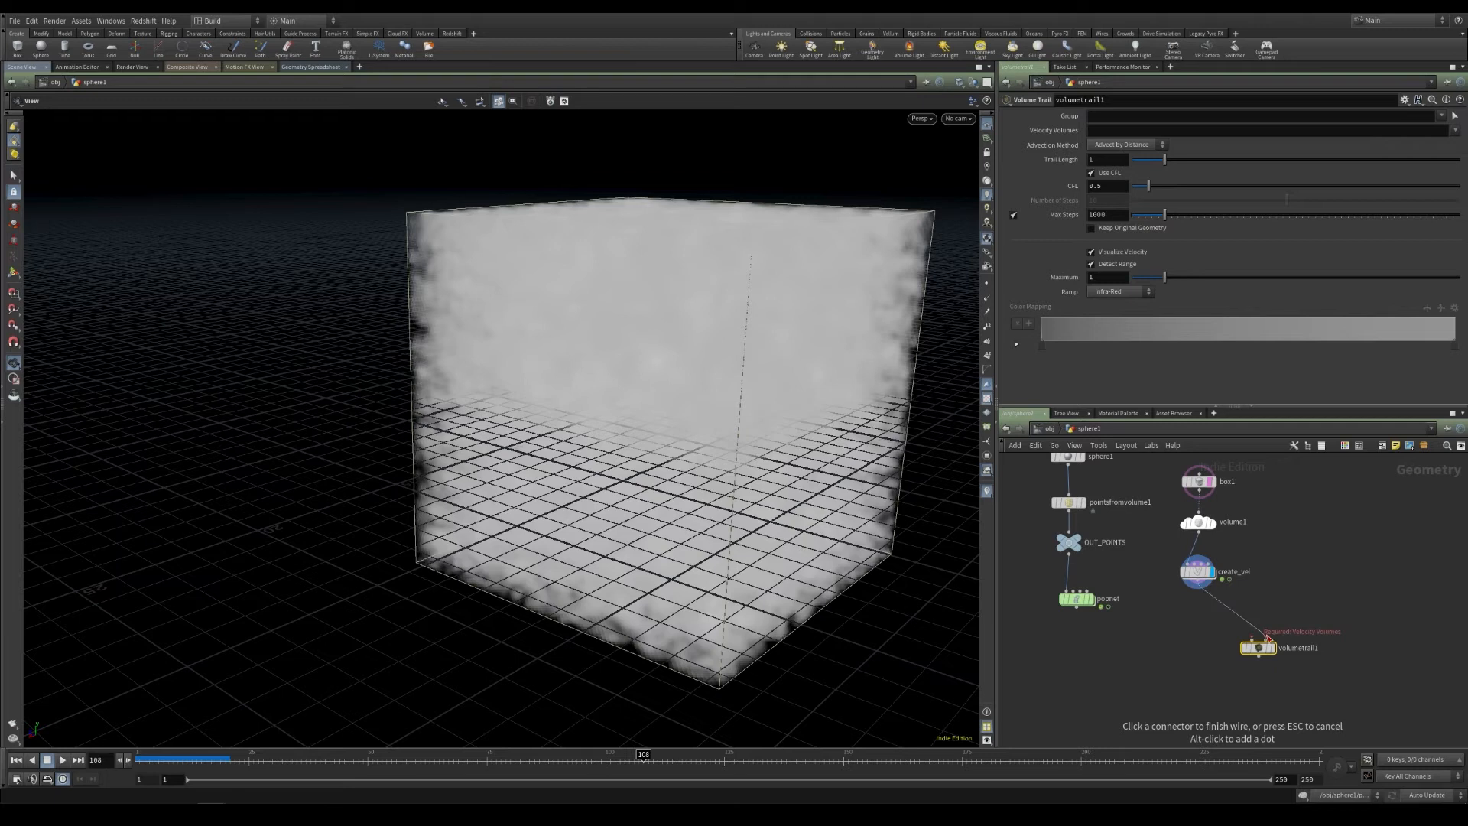
click(1267, 637)
Step: Add a Scatter node fed by create_vel and set its force total count to 100
key(Tab)
text(scatte)
key(Return)
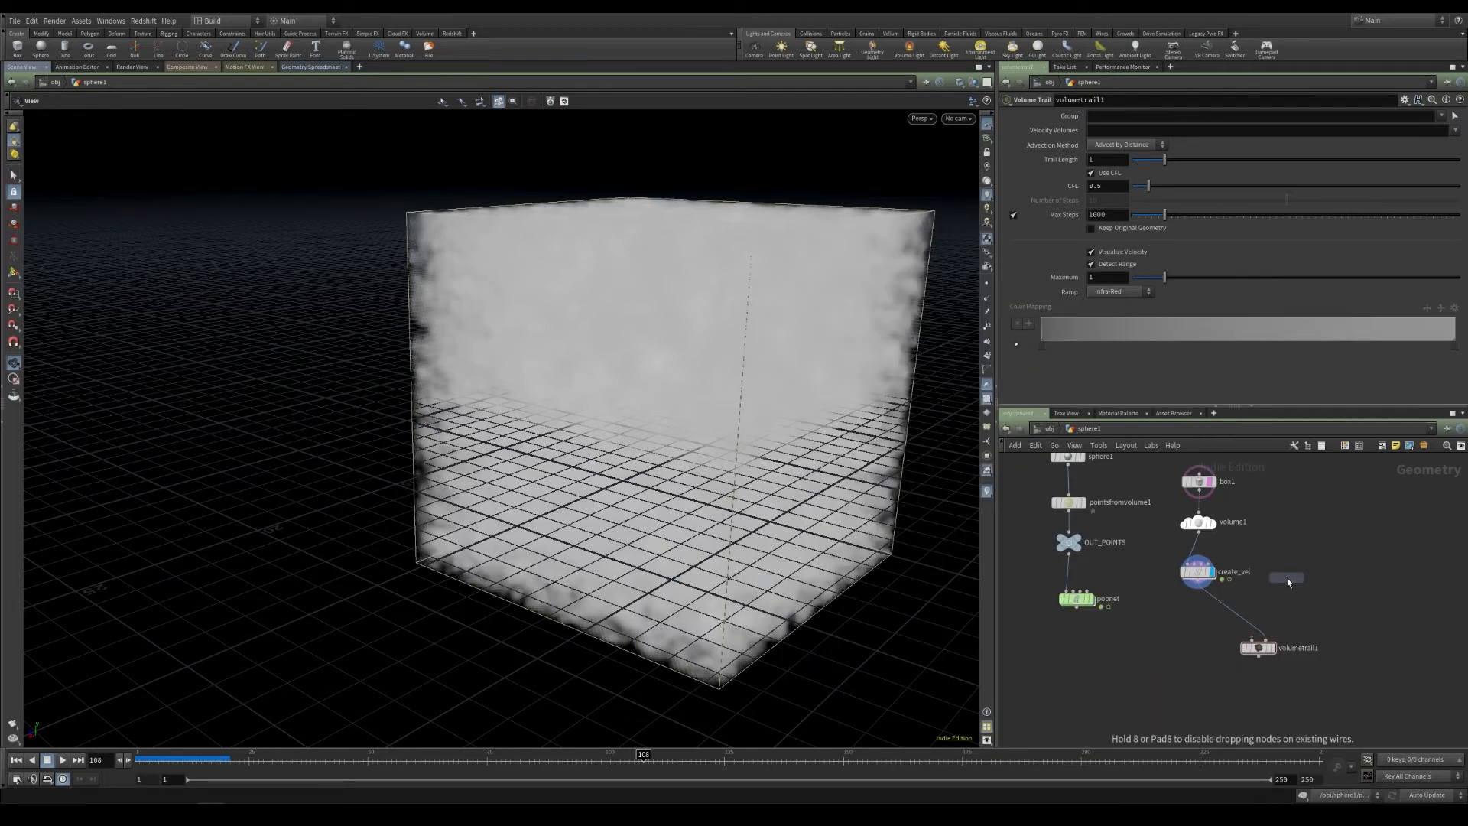
click(1285, 617)
click(1199, 585)
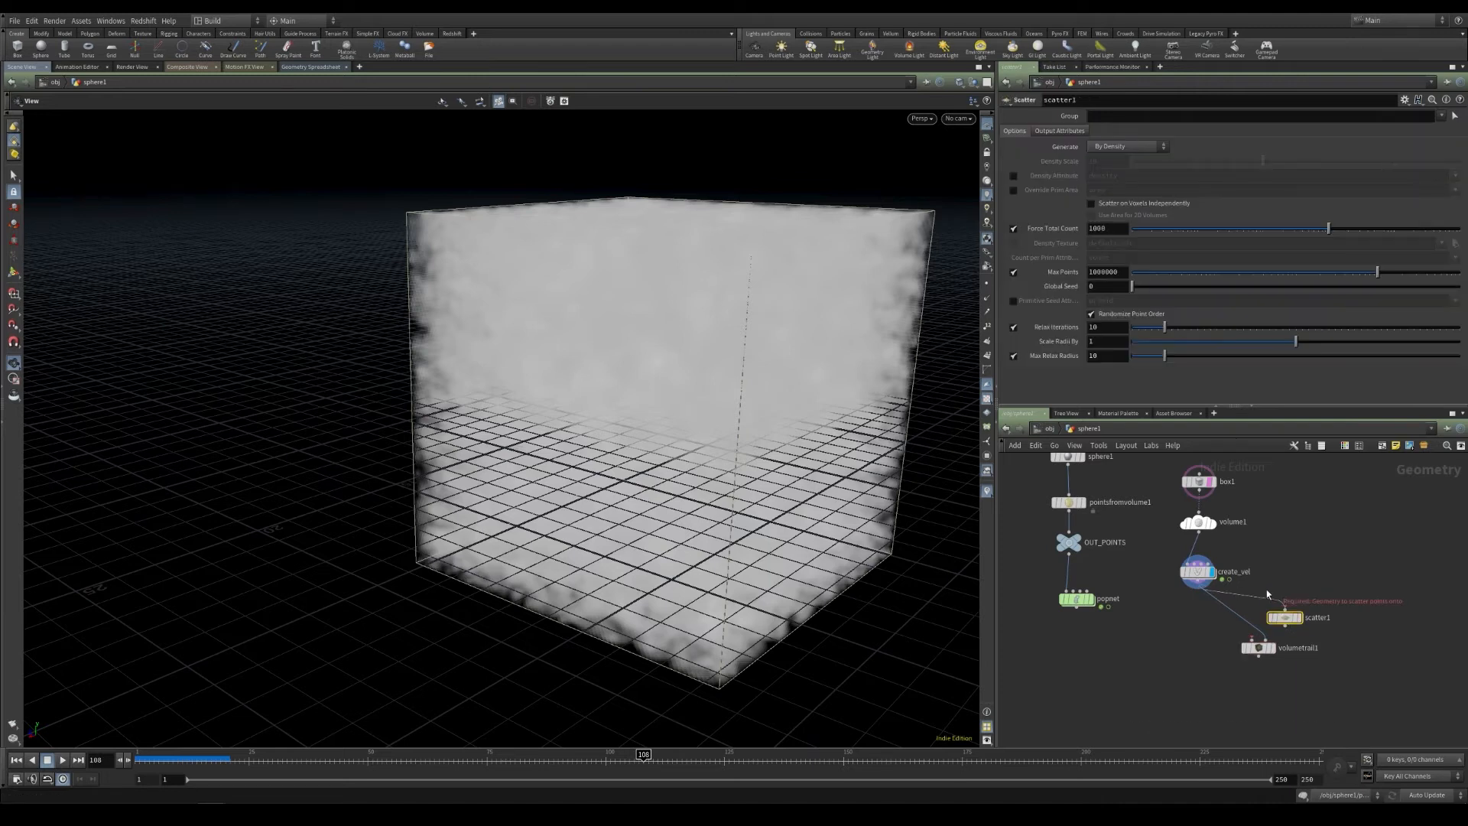
click(1272, 596)
double_click(1107, 229)
text(1)
key(Return)
Step: Move the Volume Trail node lower, connect the scatter output to its first input and display it
drag(1260, 650, 1275, 685)
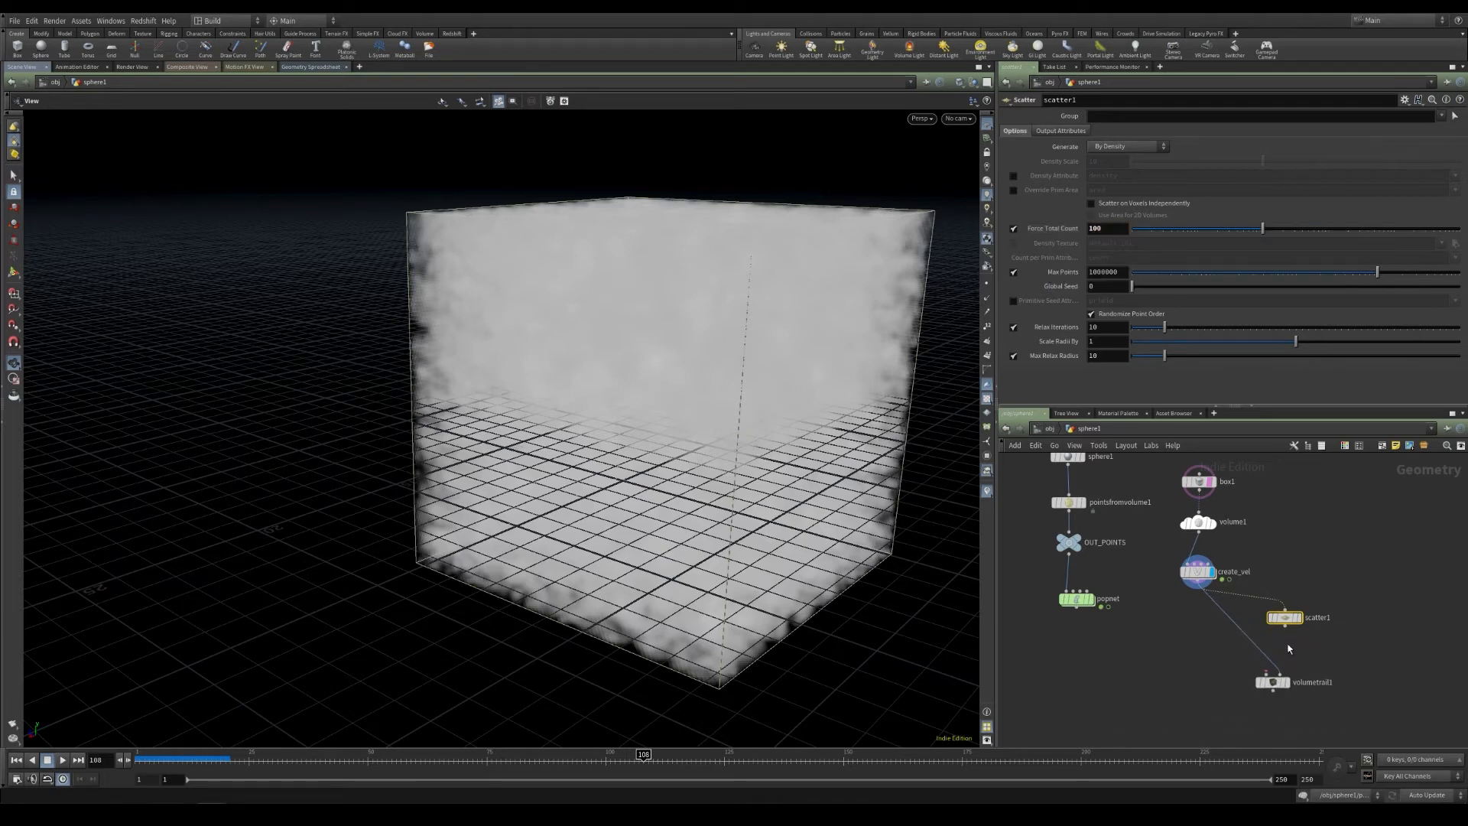
click(1285, 626)
click(1259, 673)
click(1288, 682)
click(1273, 683)
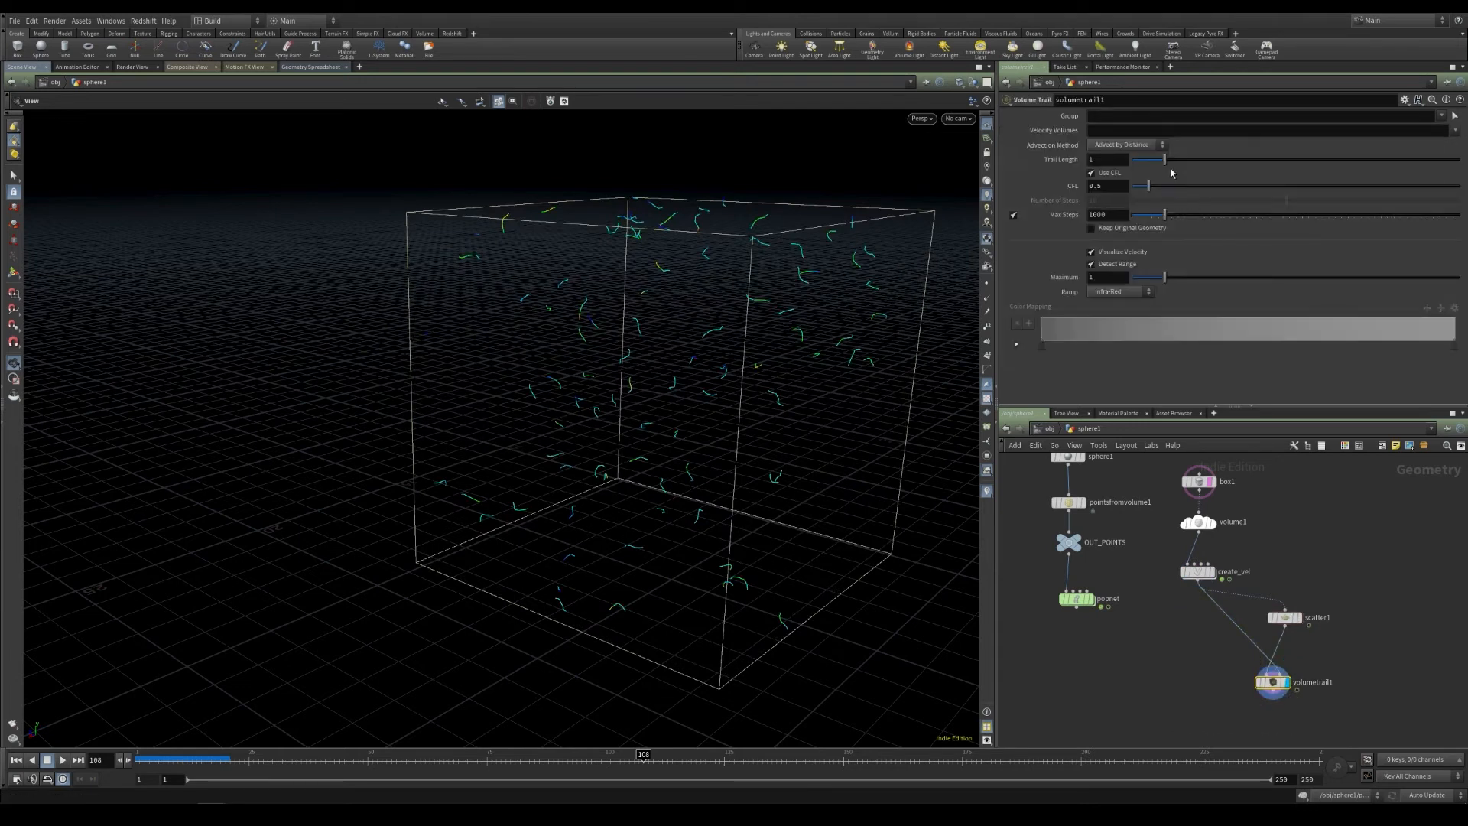
Step: Set the Volume Trail's trail length to 10 and scrub the timeline to check the animated trails
drag(1164, 159, 1459, 159)
drag(689, 367, 459, 253)
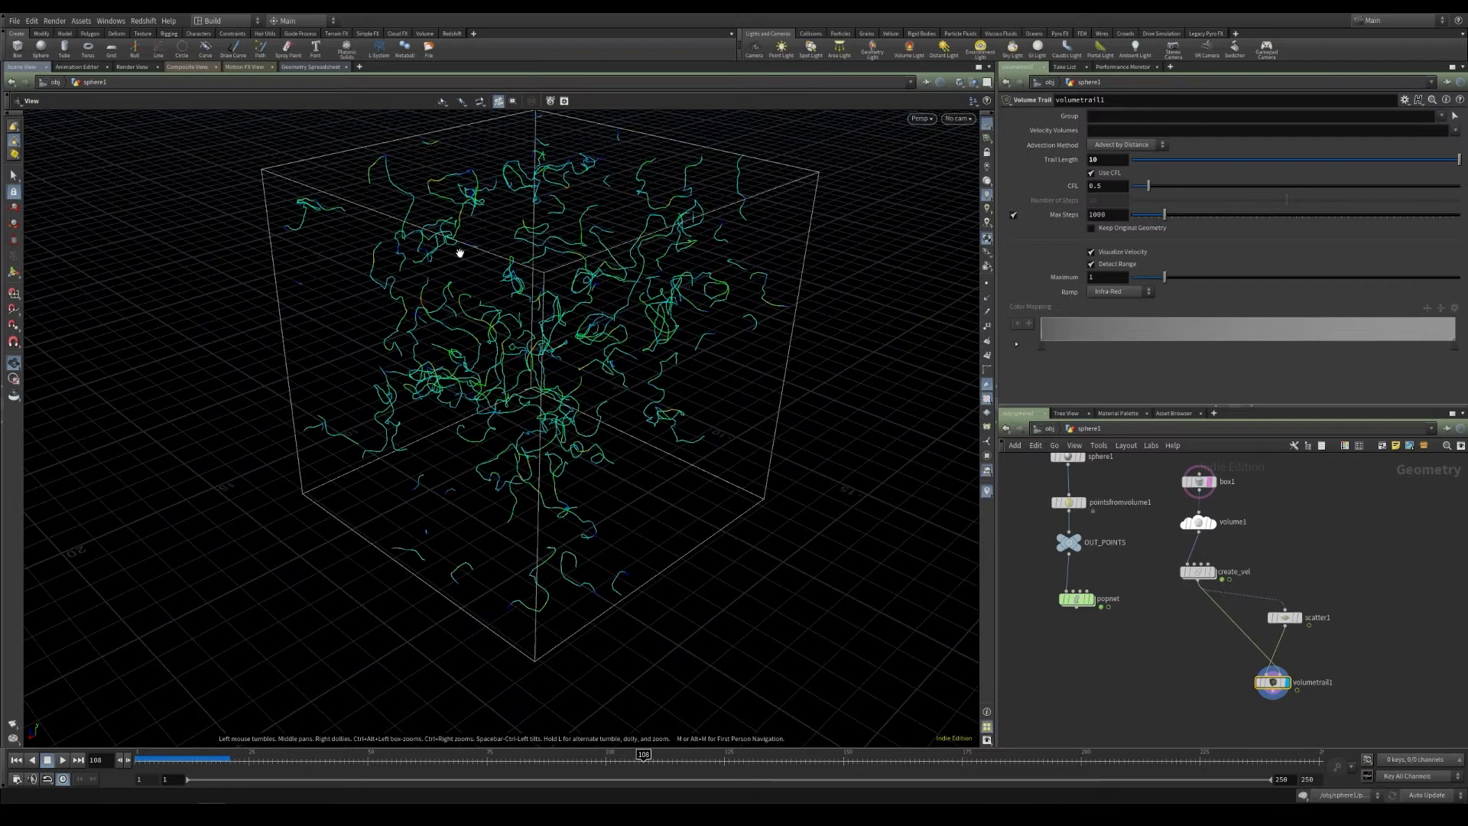
drag(138, 763, 303, 786)
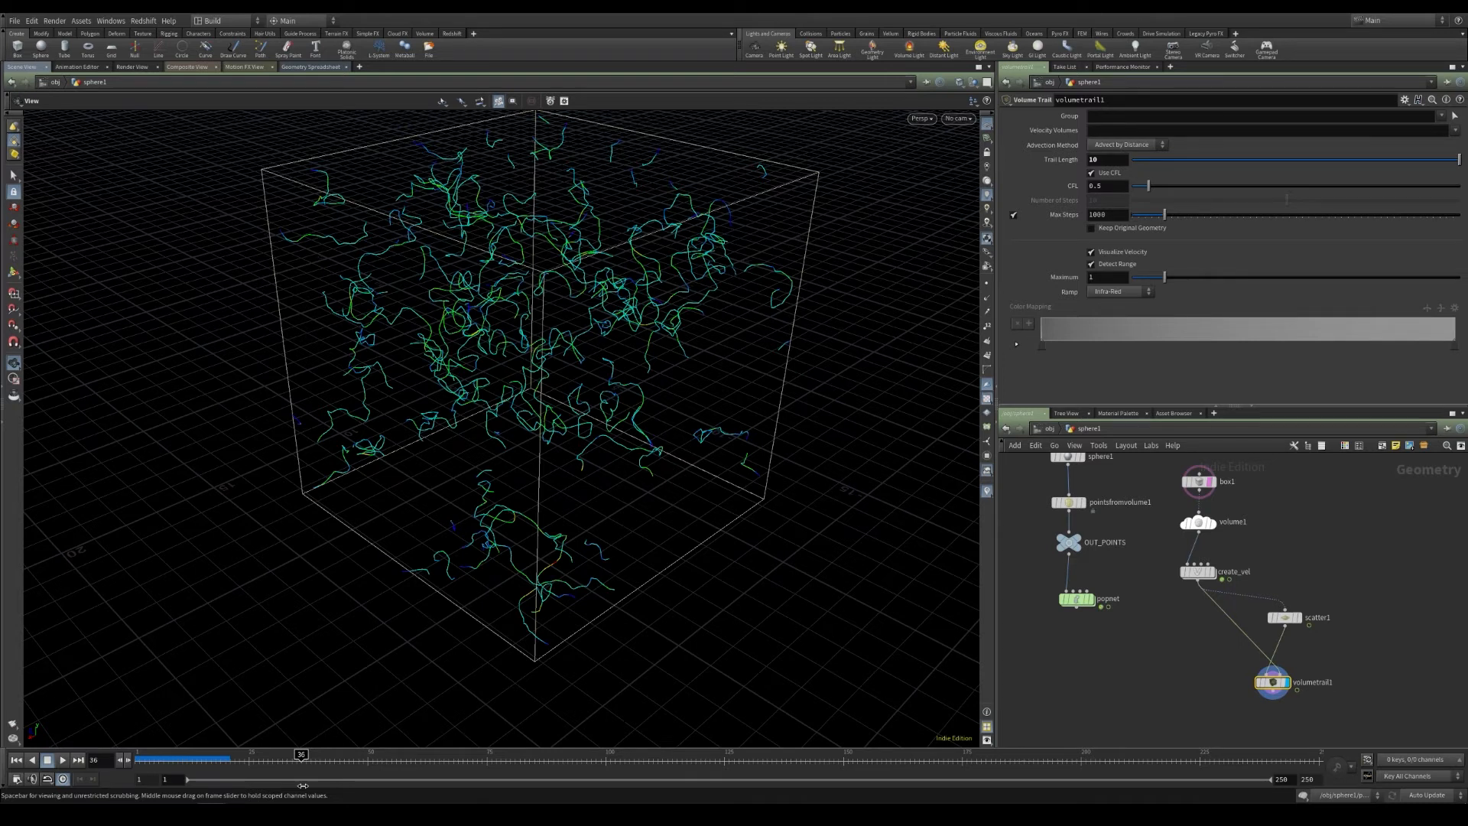
Step: Make room around popnet and add a Null named OUT_vel_field fed by create_vel
middle_drag(1139, 645, 1114, 593)
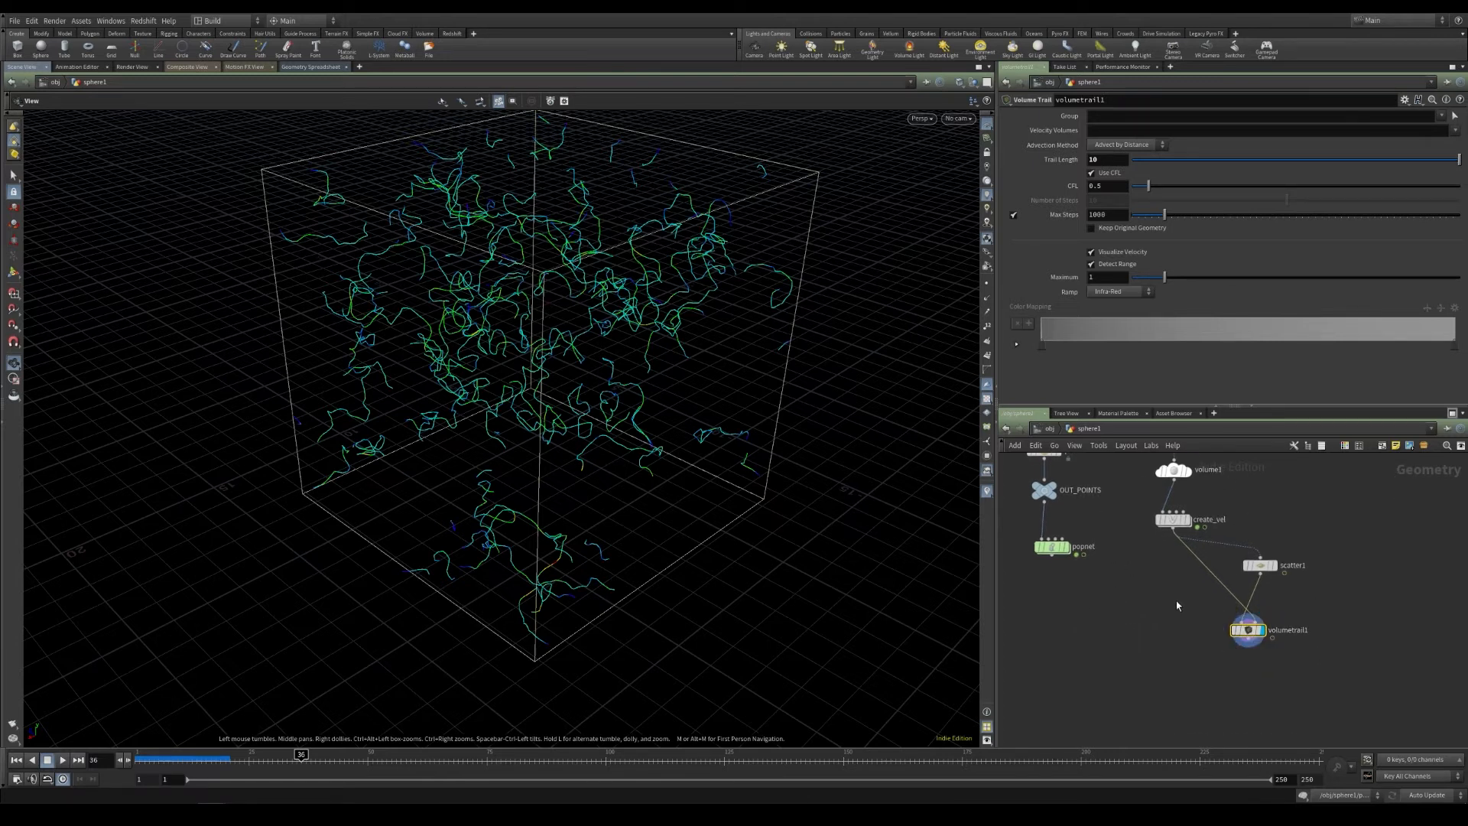
middle_drag(1139, 603, 1232, 606)
drag(1145, 551, 1140, 608)
key(Tab)
text(null)
click(1294, 236)
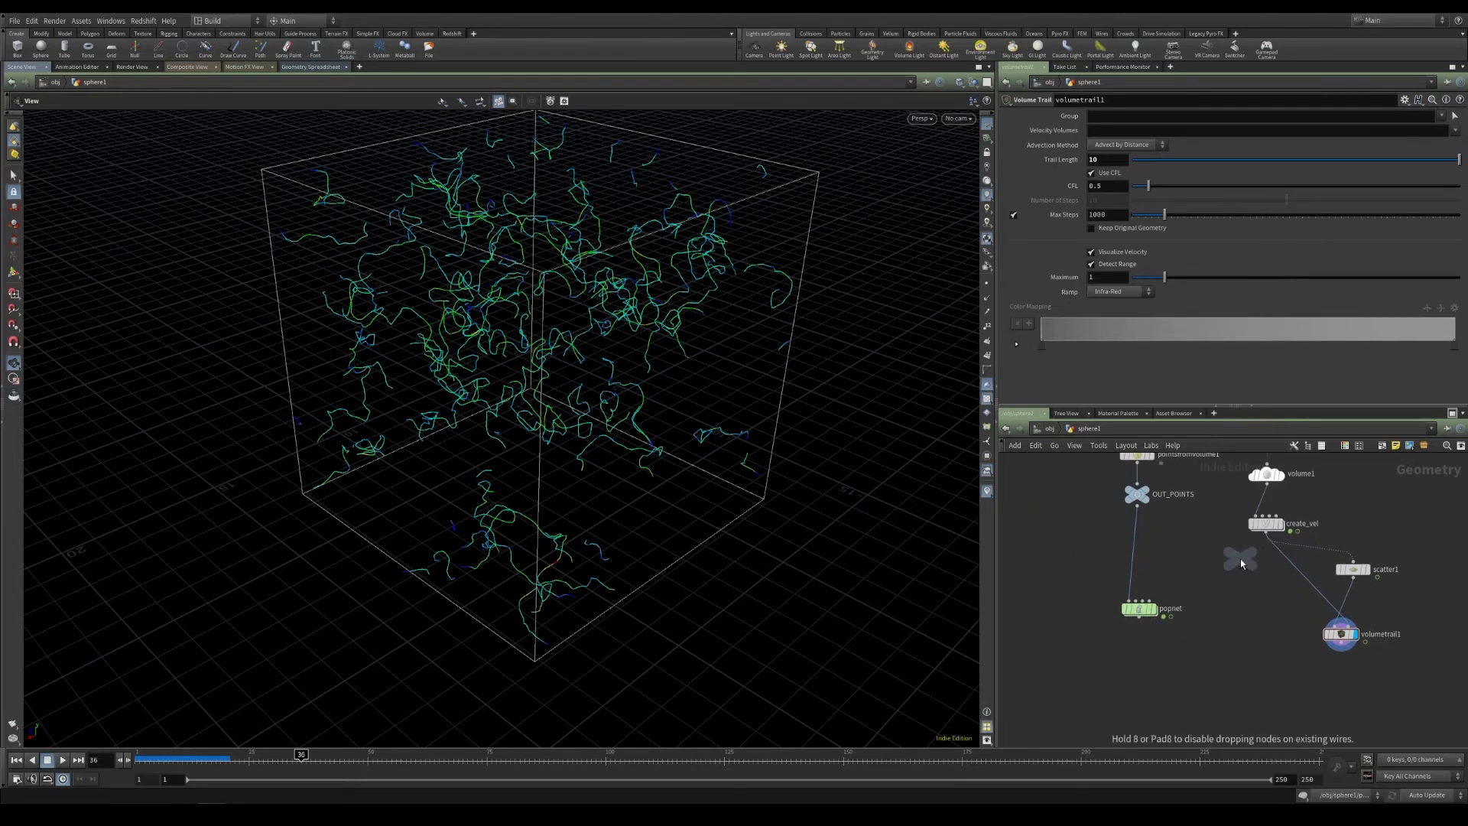
click(1242, 564)
click(1236, 569)
click(1262, 578)
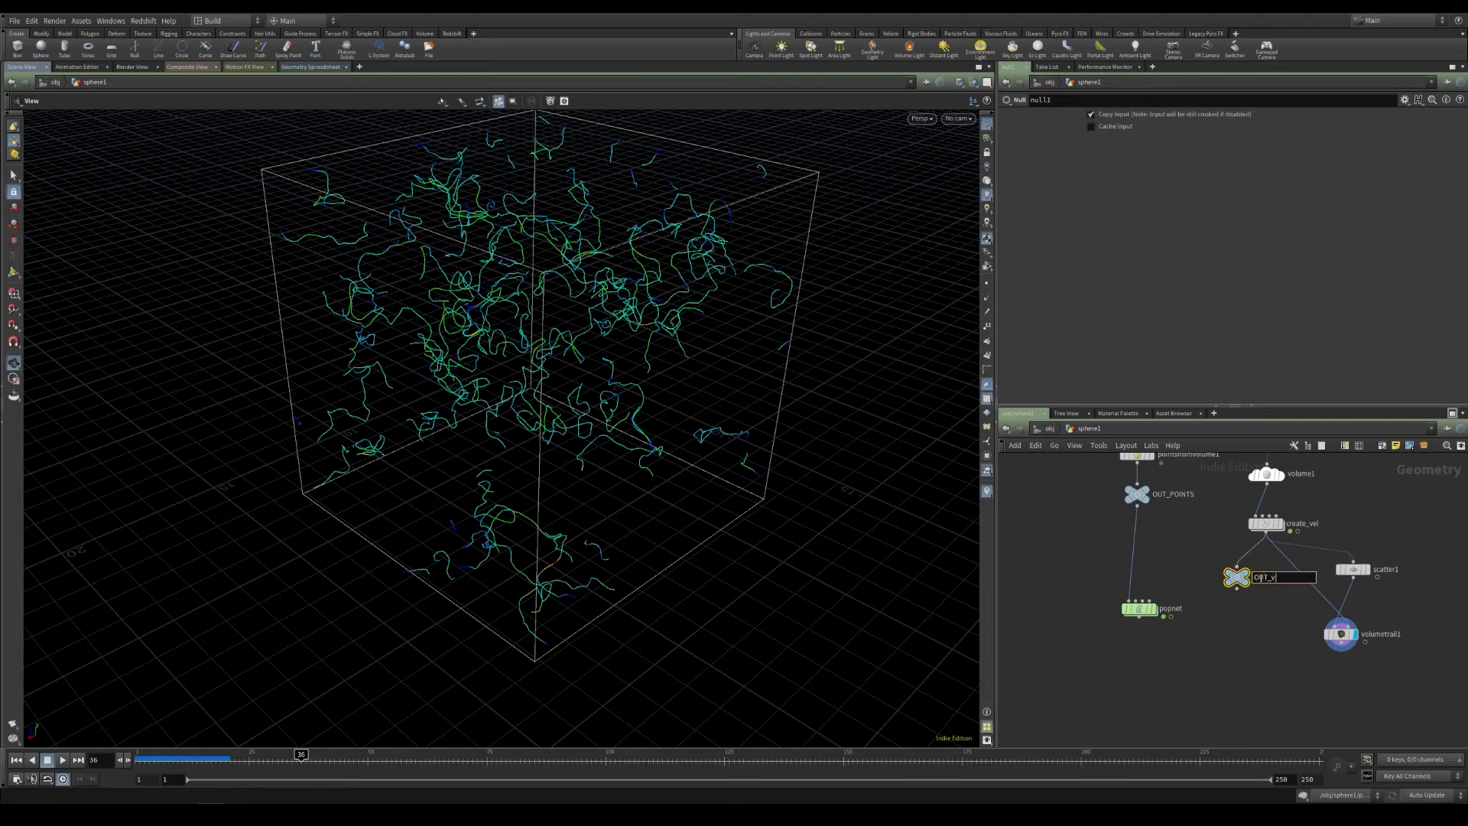
text(OUT_vel_field)
key(Return)
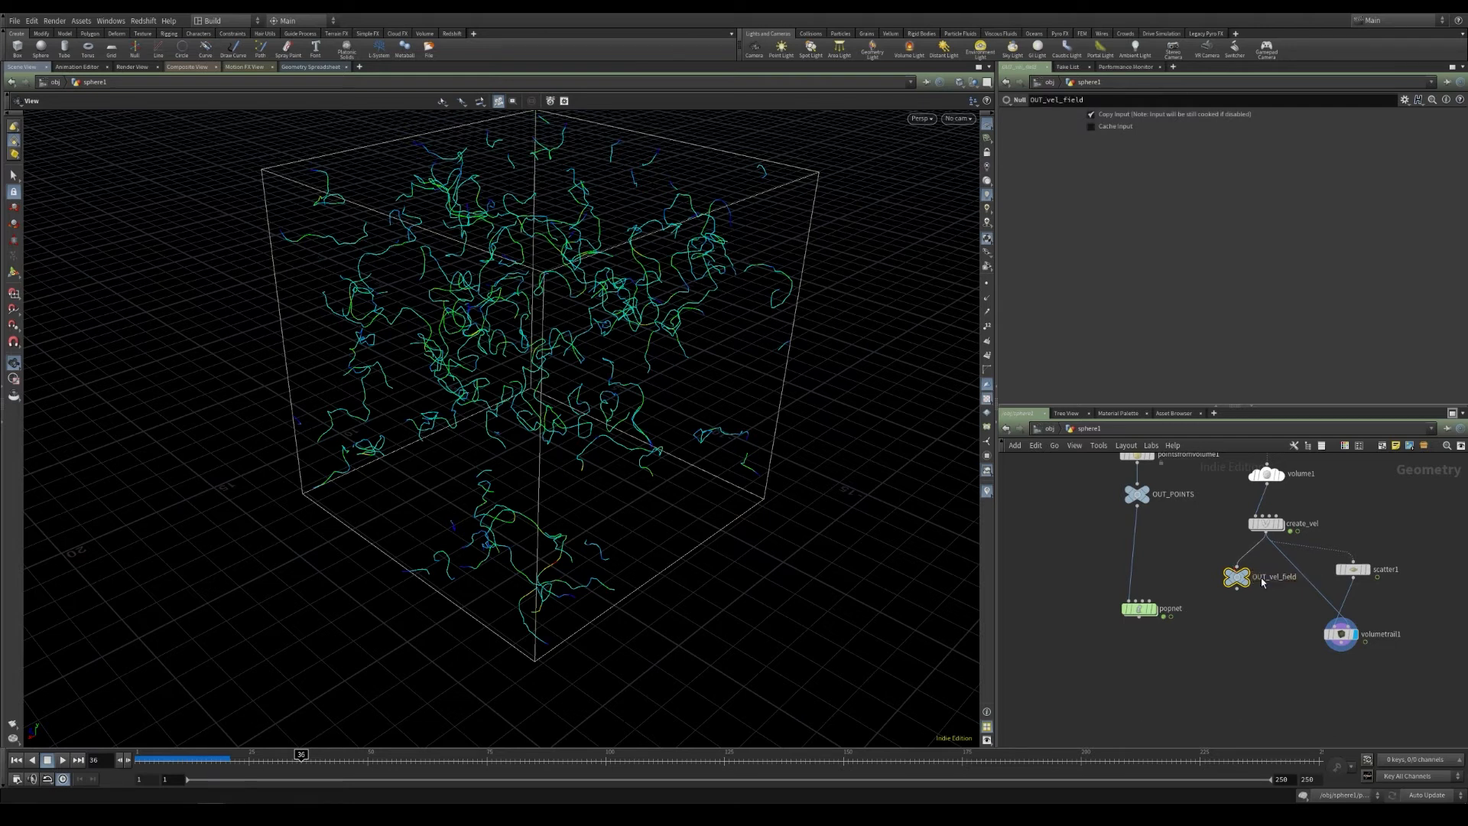
Step: Connect OUT_vel_field to the fourth input of popnet and display popnet
scroll(1177, 634, up, 3)
drag(1124, 600, 1143, 635)
drag(1265, 569, 1226, 594)
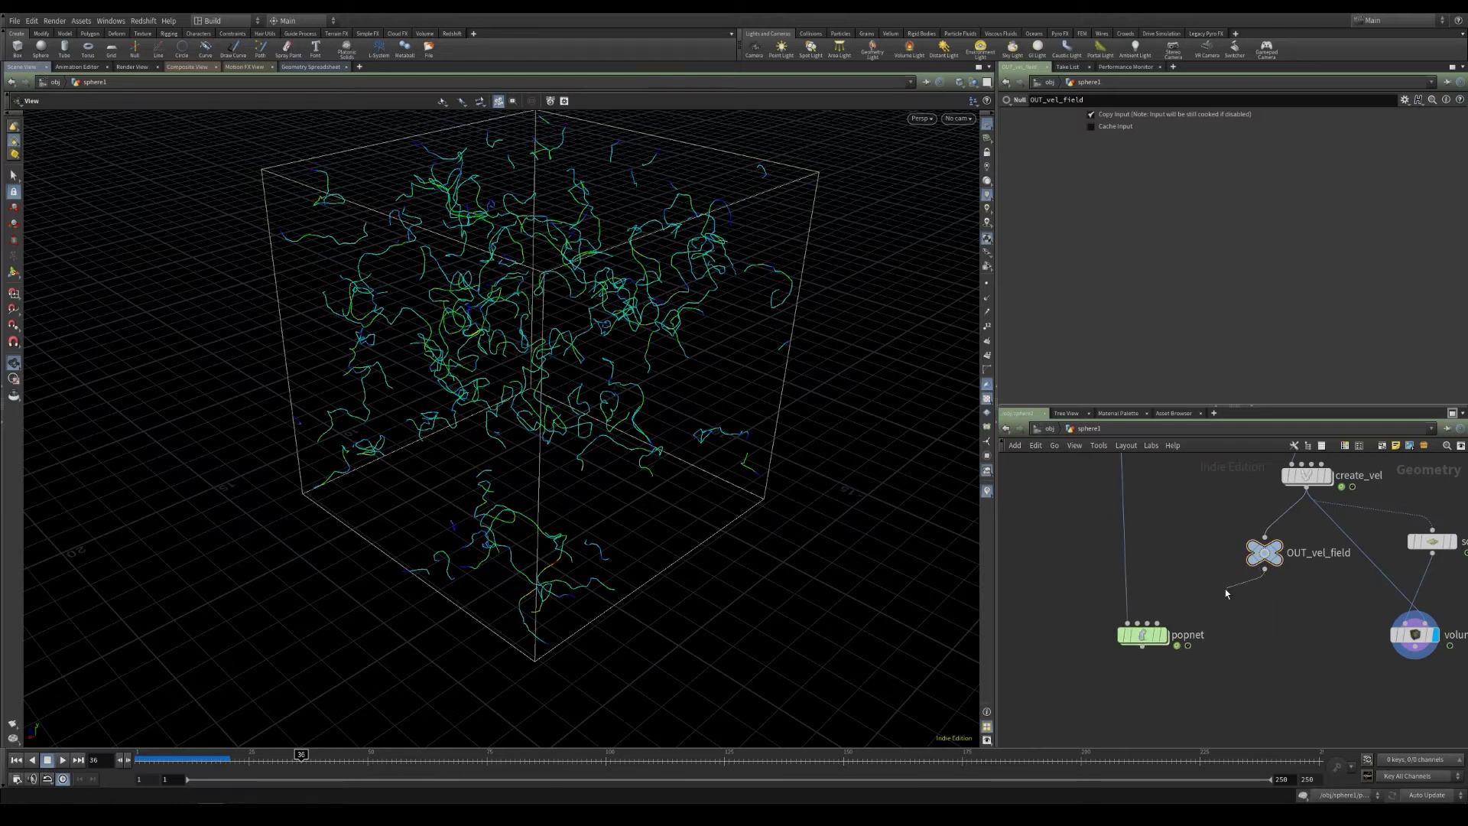
click(1168, 625)
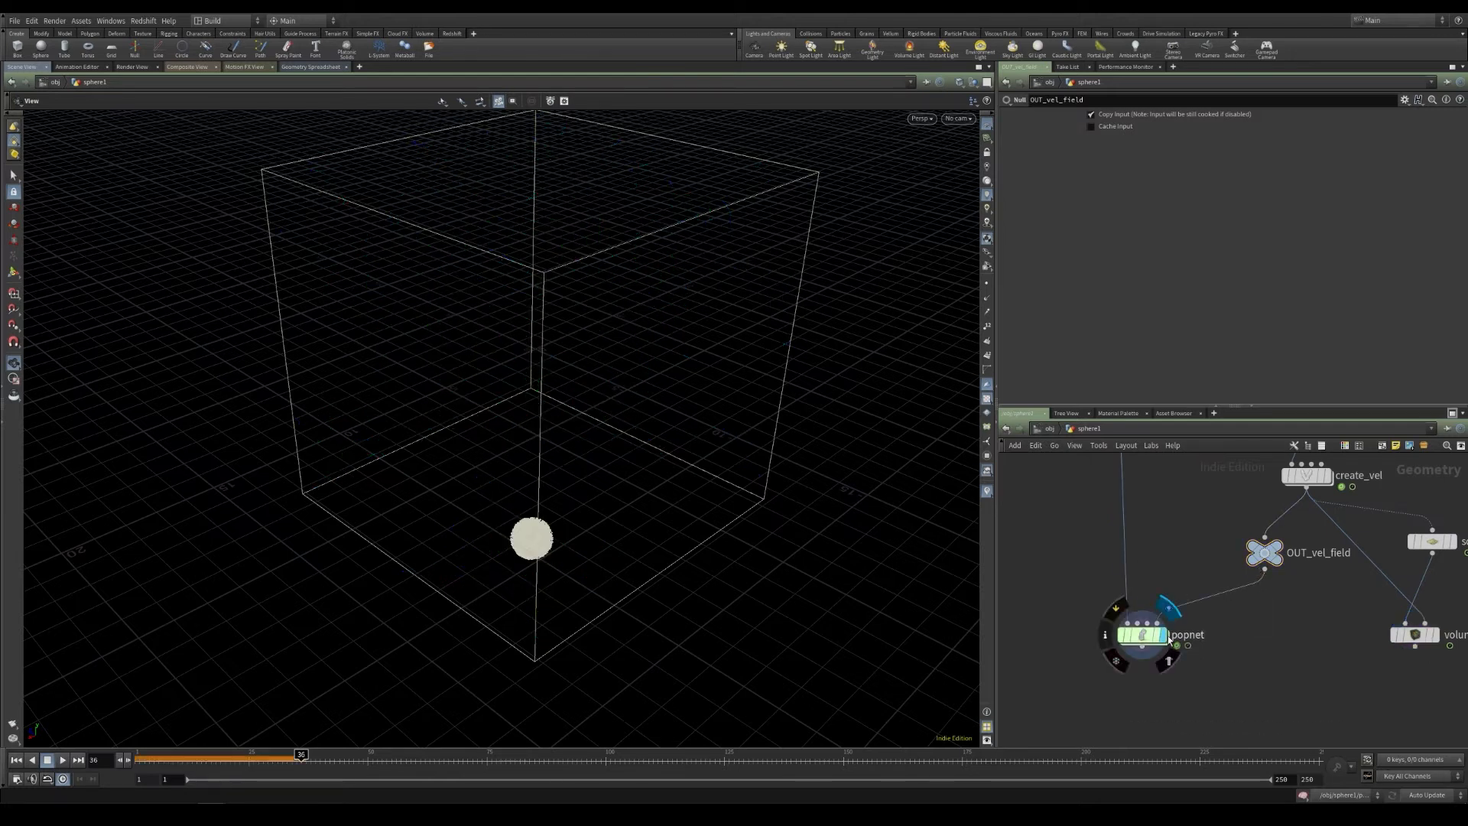
Step: Inside popnet, insert a POP Advect by Volumes node between source_first_input and wire_pops_into_here
double_click(1147, 635)
middle_drag(1183, 507, 1121, 532)
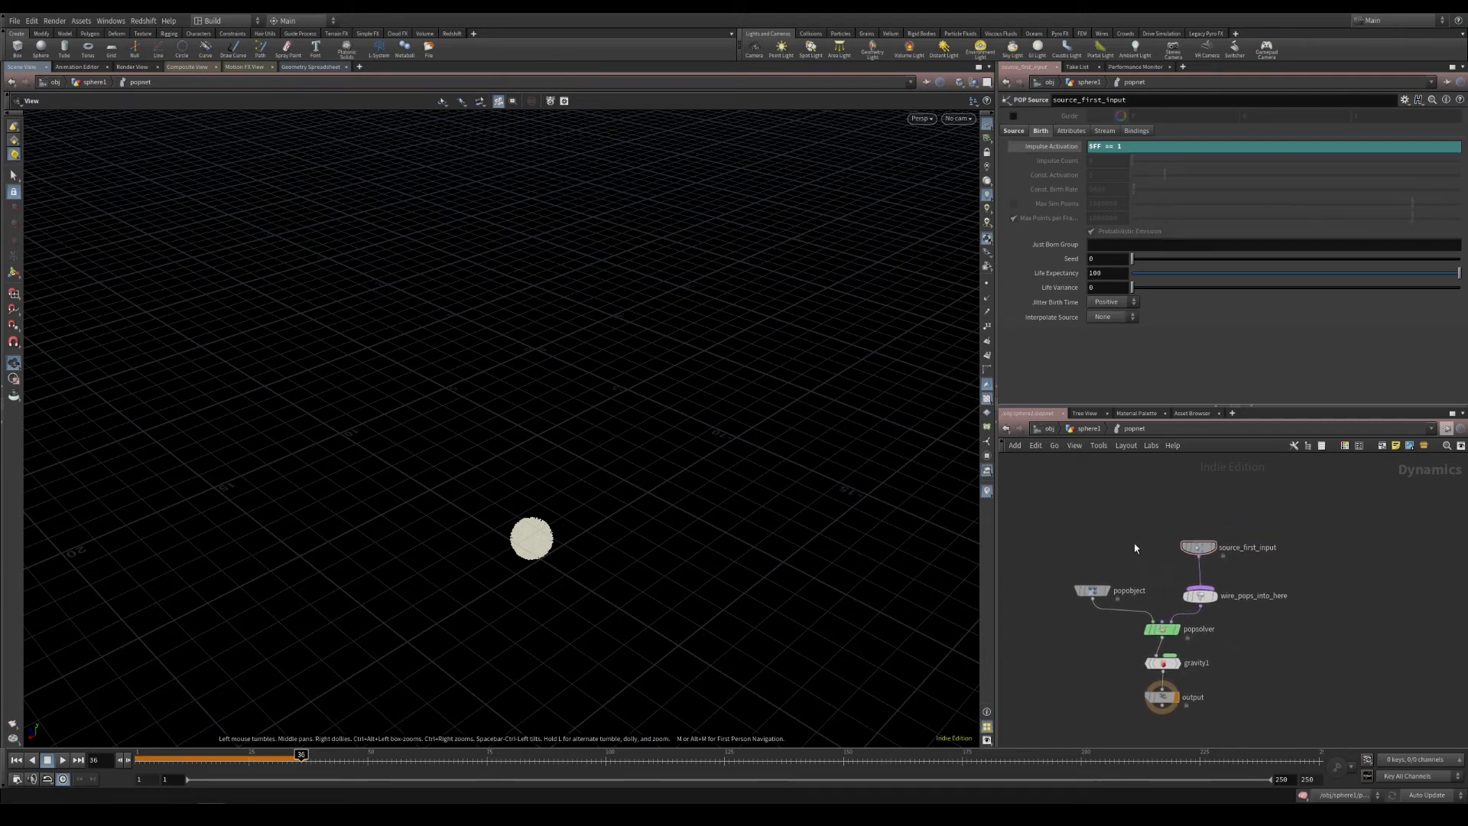
key(Tab)
text(adv)
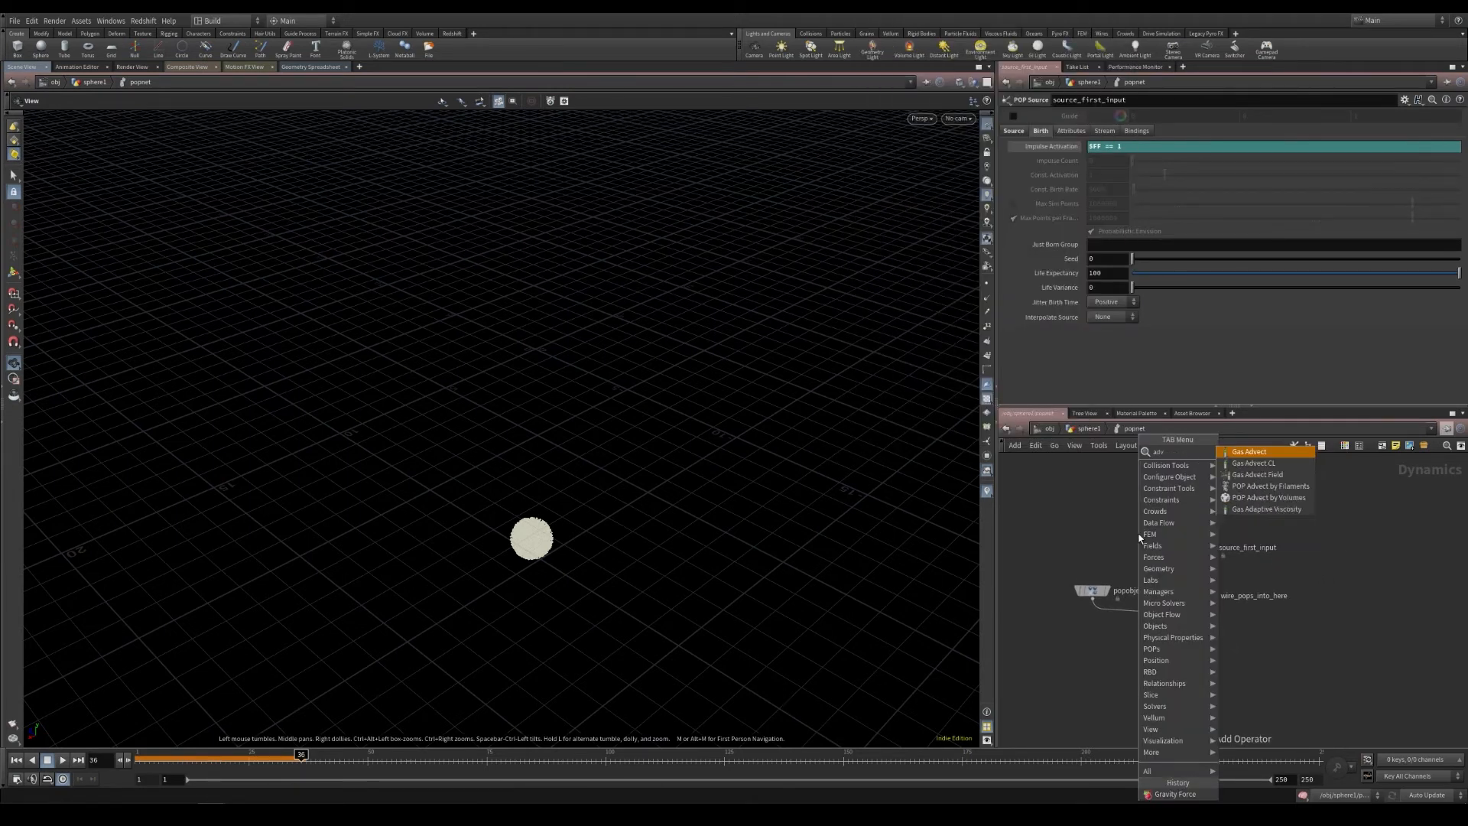
click(1281, 488)
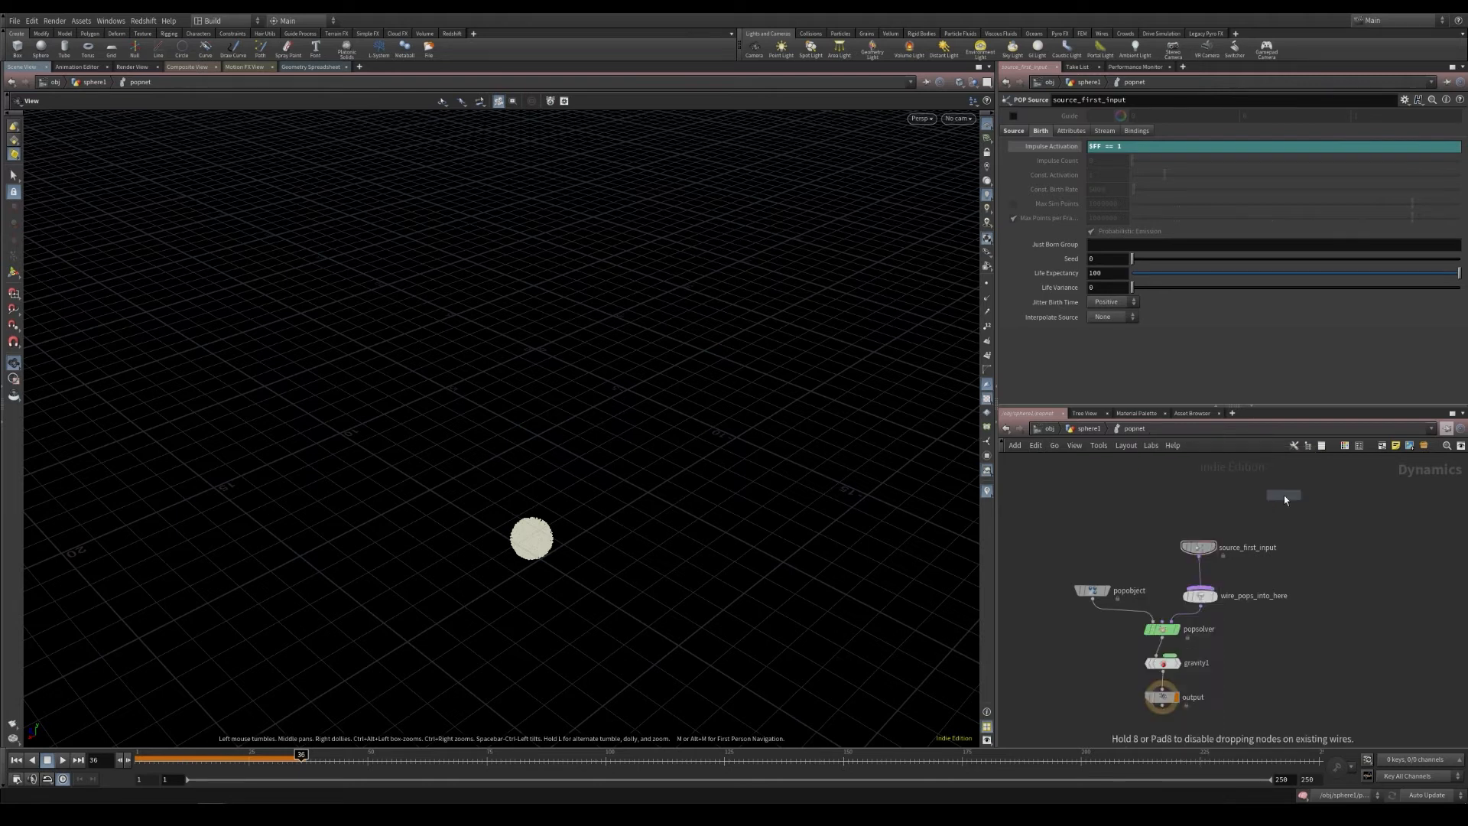
click(1162, 588)
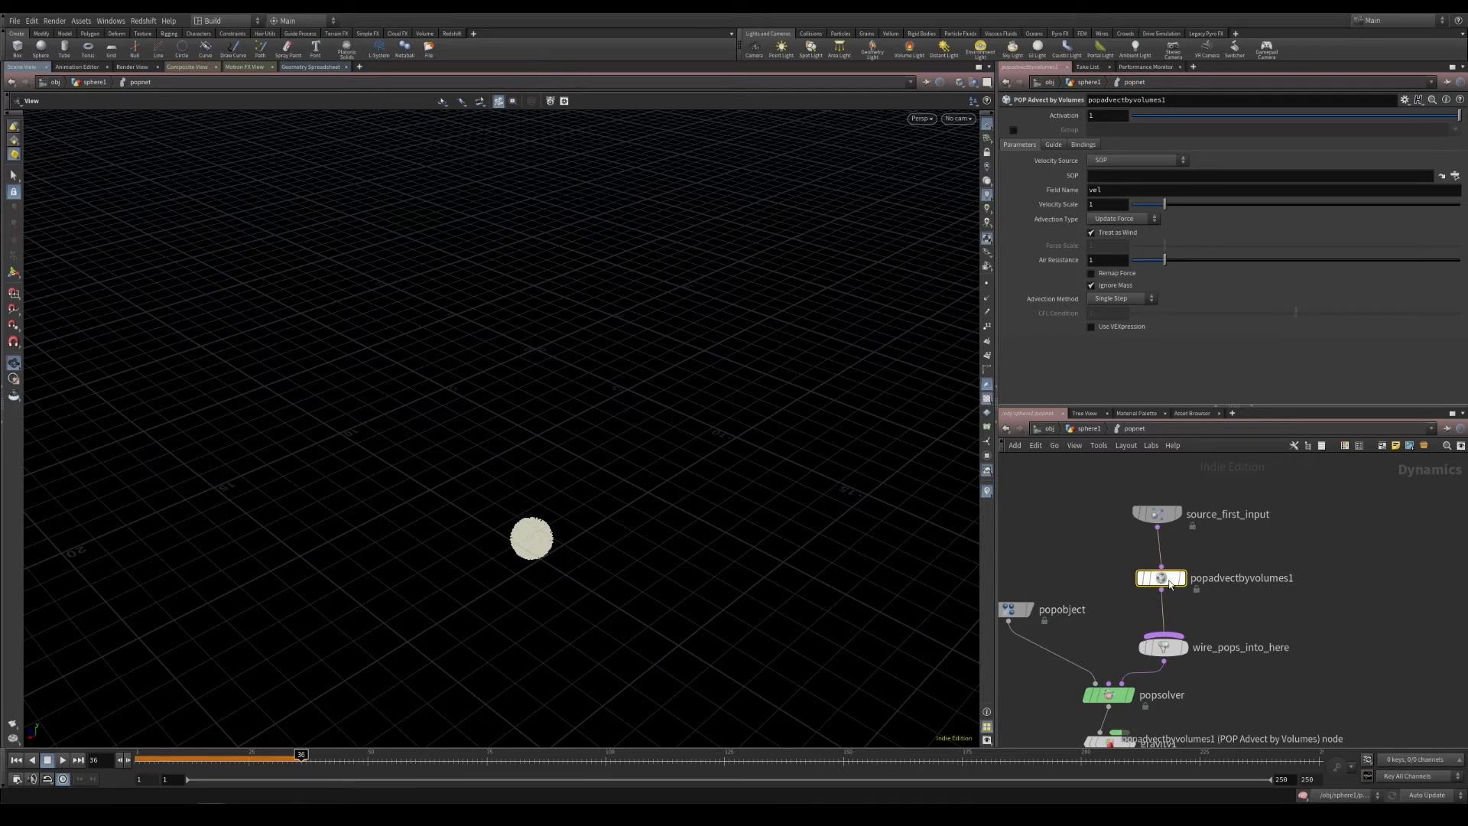
Step: Delete the gravity node between the POP solver and the output
middle_drag(1080, 718, 1098, 613)
drag(1022, 622, 1242, 645)
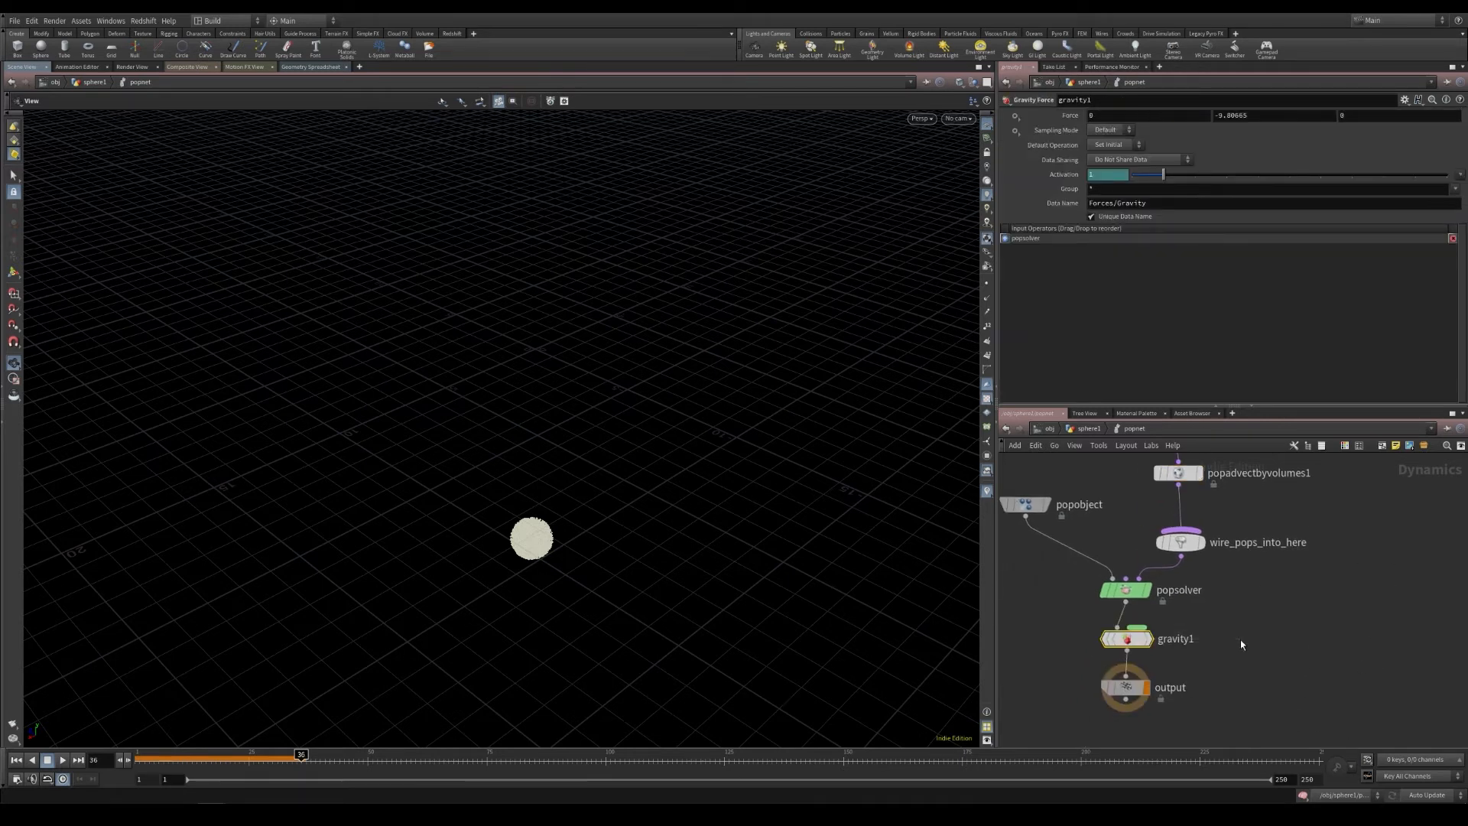
key(Delete)
Step: Set the POP Advect by Volumes node's velocity source to Fourth Context Geometry
middle_drag(1297, 619, 1285, 724)
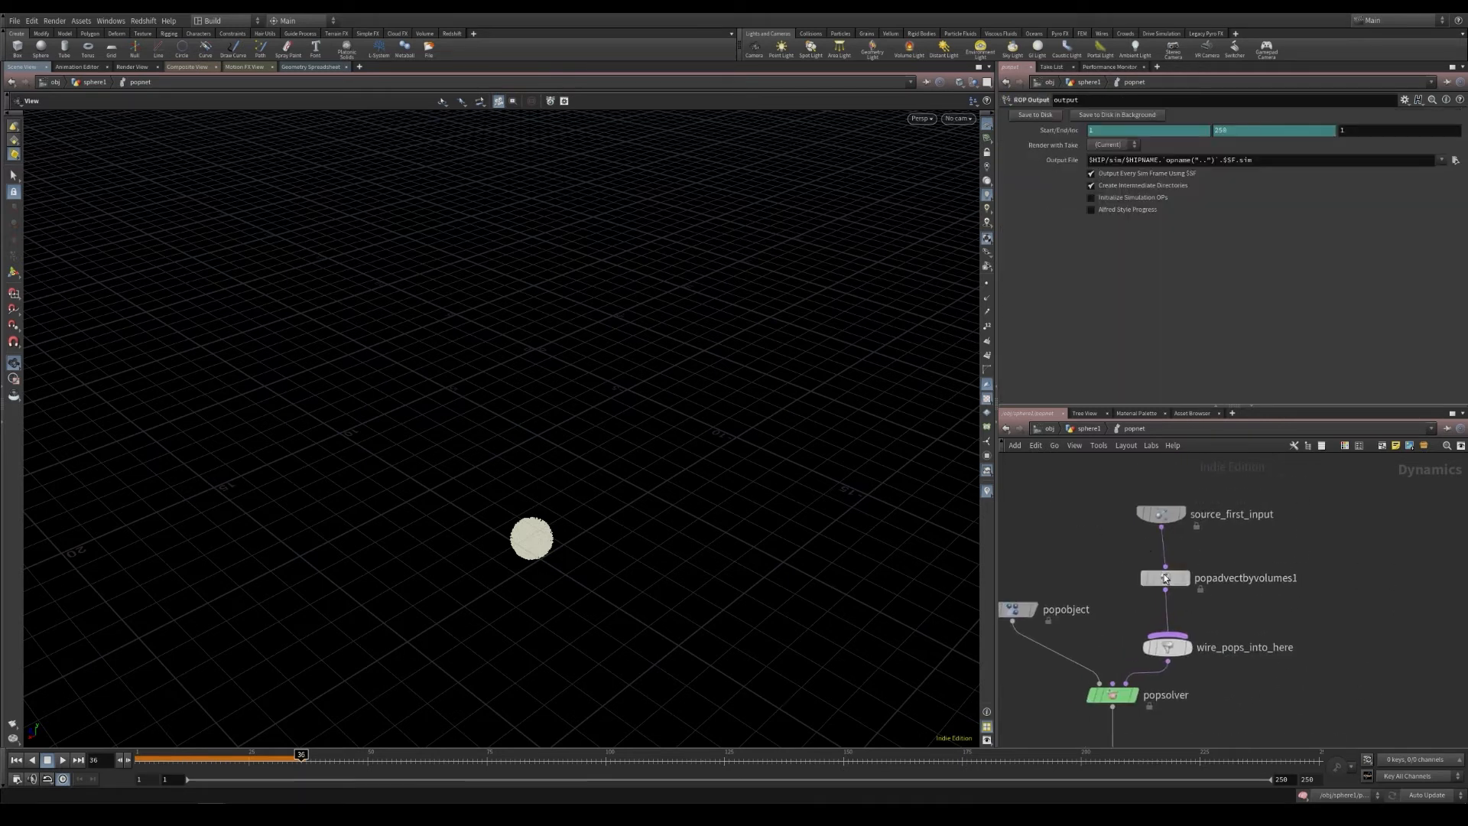
click(1164, 577)
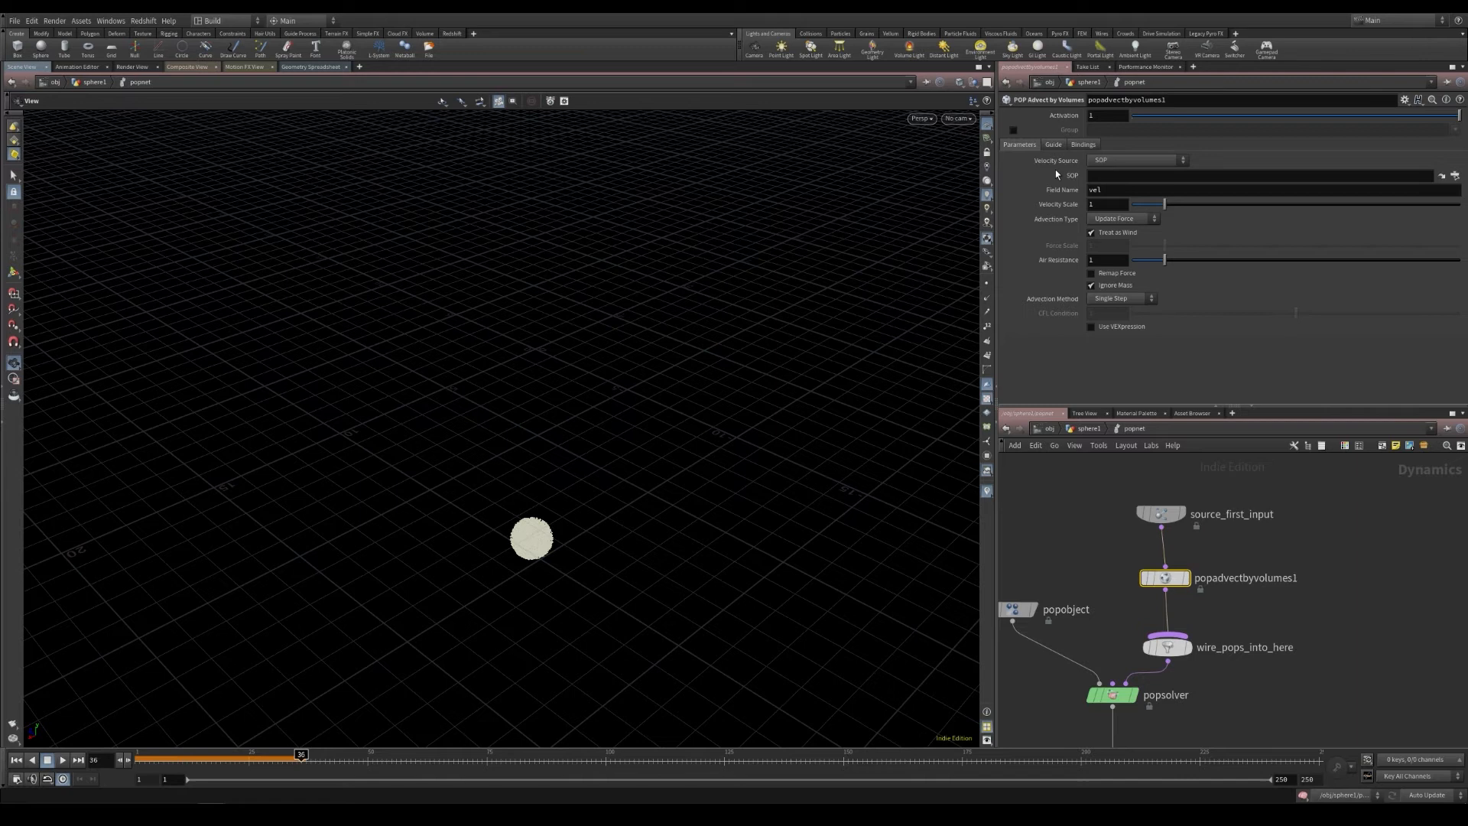
click(1155, 157)
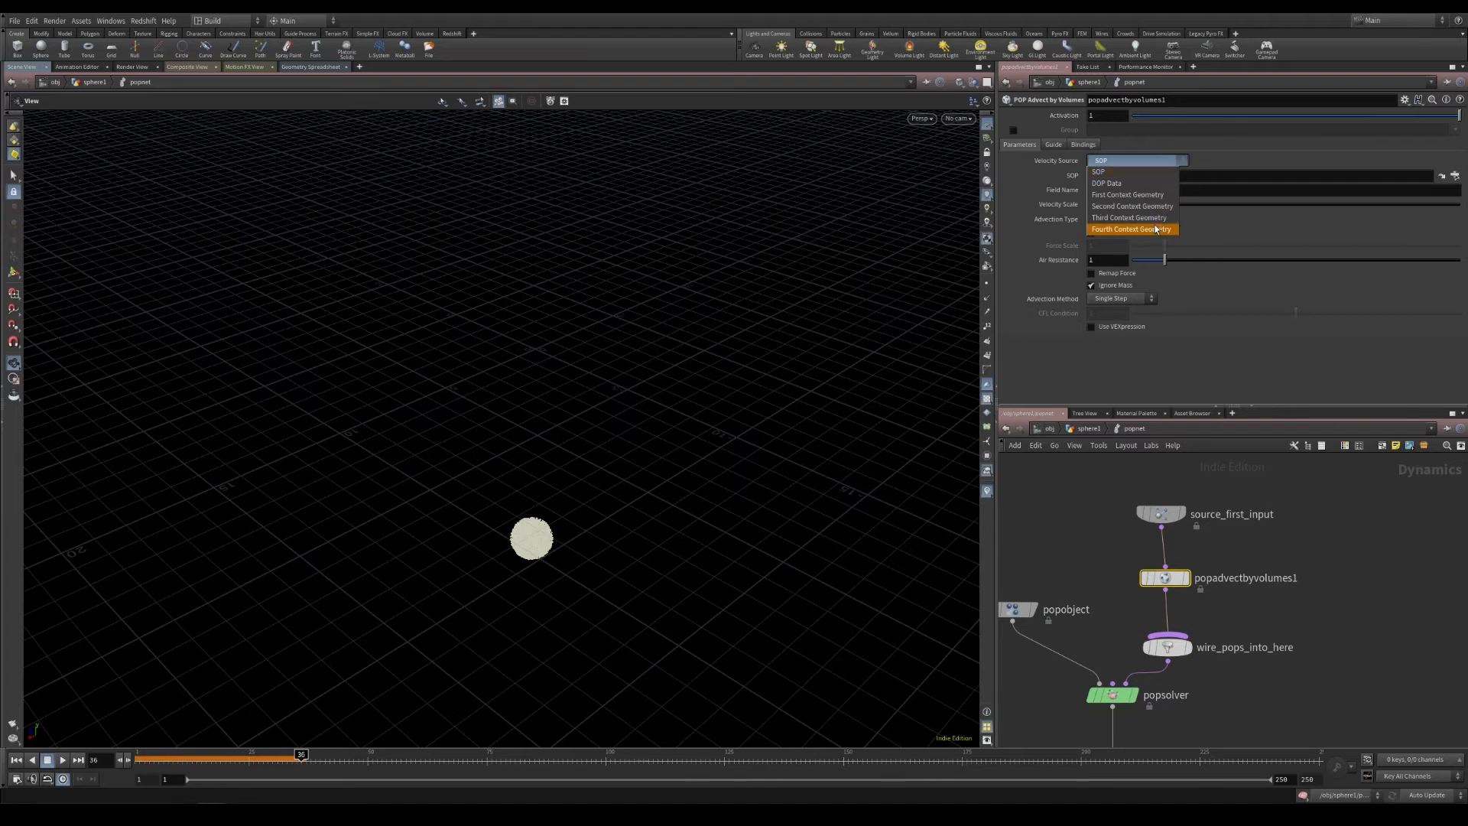
click(1138, 230)
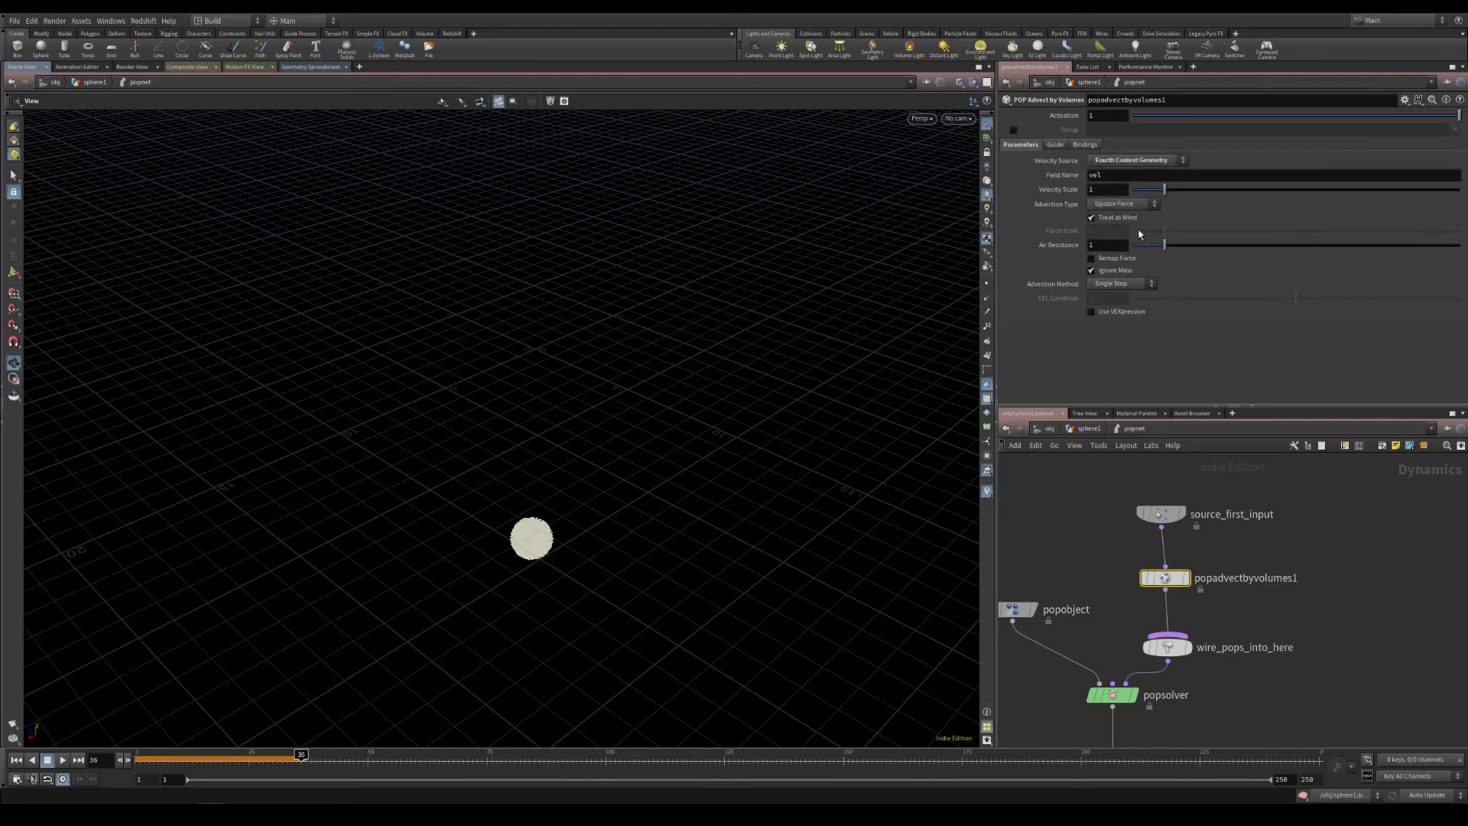
Step: Play the simulation from the first frame to check how the velocity field moves the particles
middle_drag(1079, 566, 1081, 550)
click(16, 760)
click(63, 760)
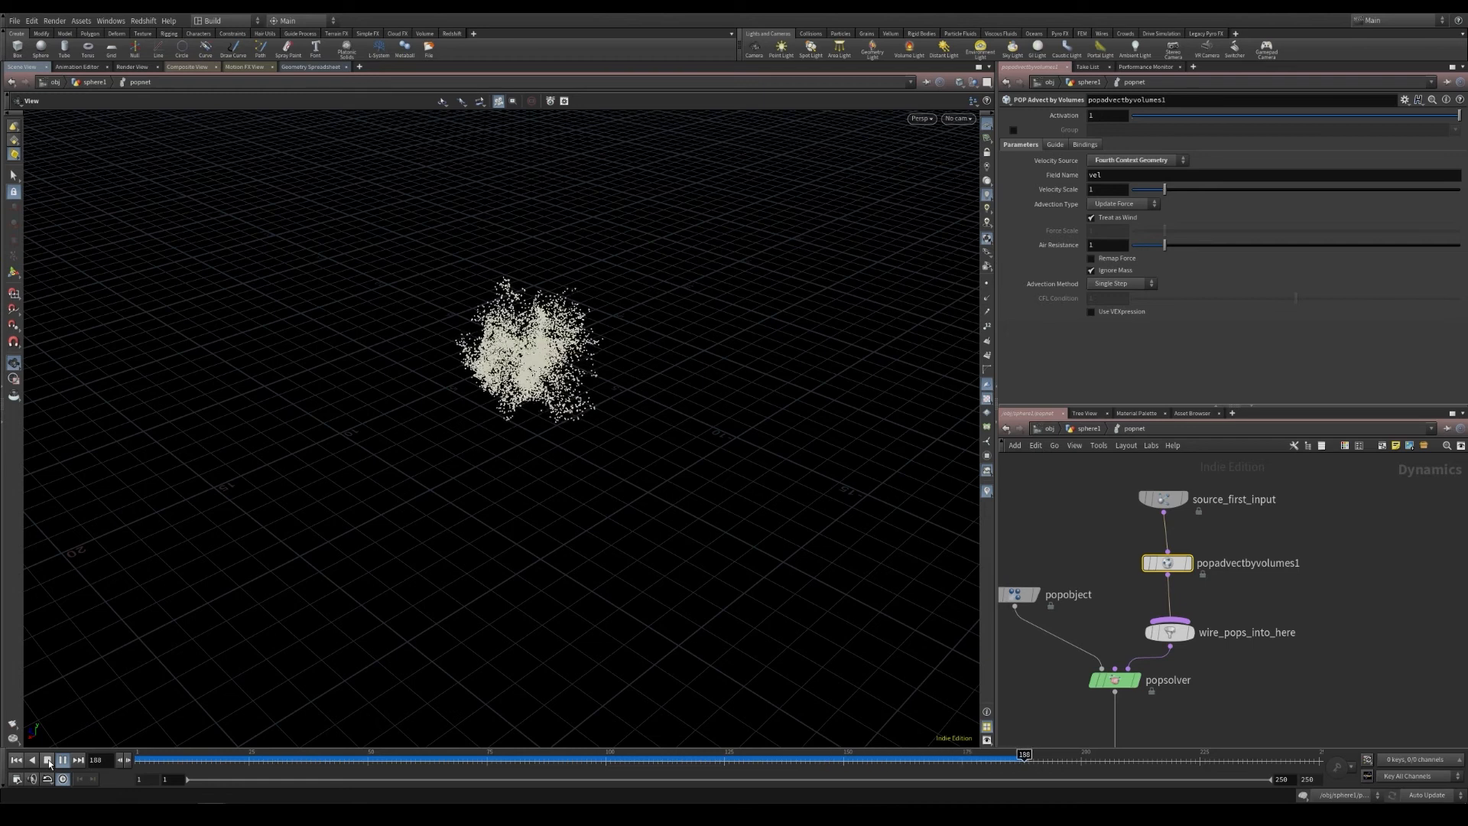
click(48, 760)
middle_drag(1037, 578, 1070, 581)
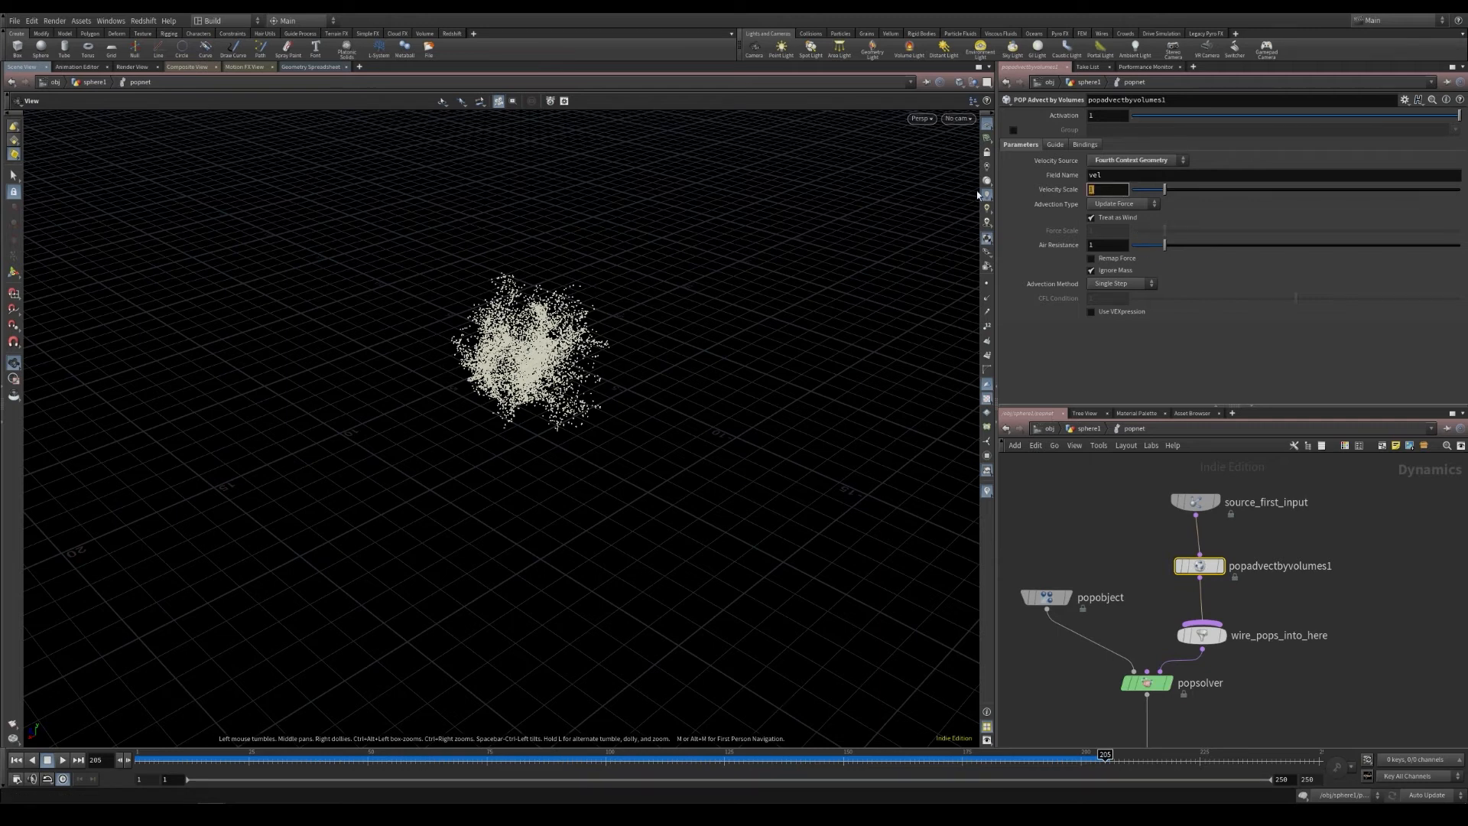
Step: Set the POP Advect by Volumes node's Velocity Scale to 3 and its Advection Type to Update Velocity
key(Return)
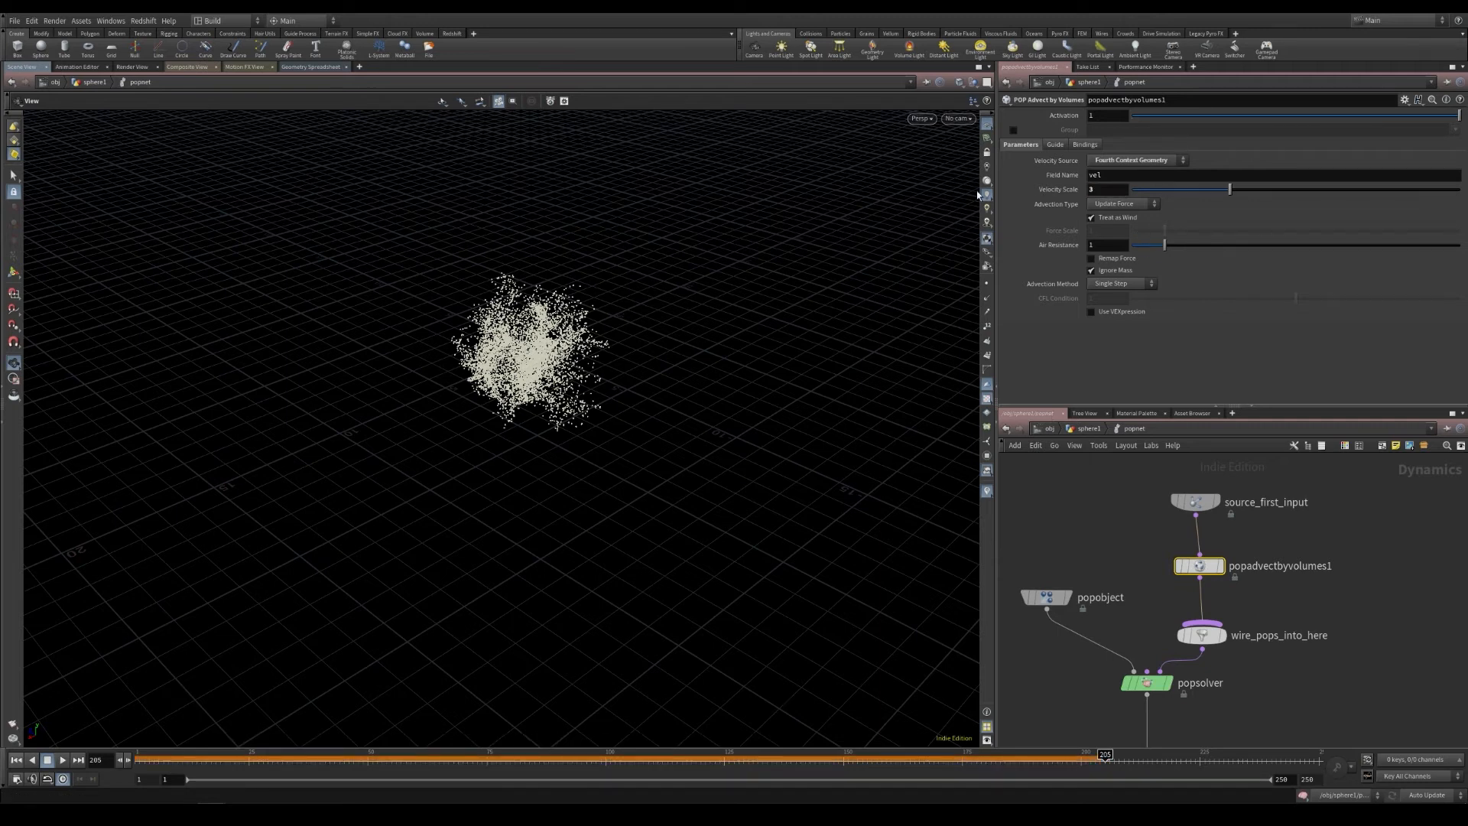
click(1145, 207)
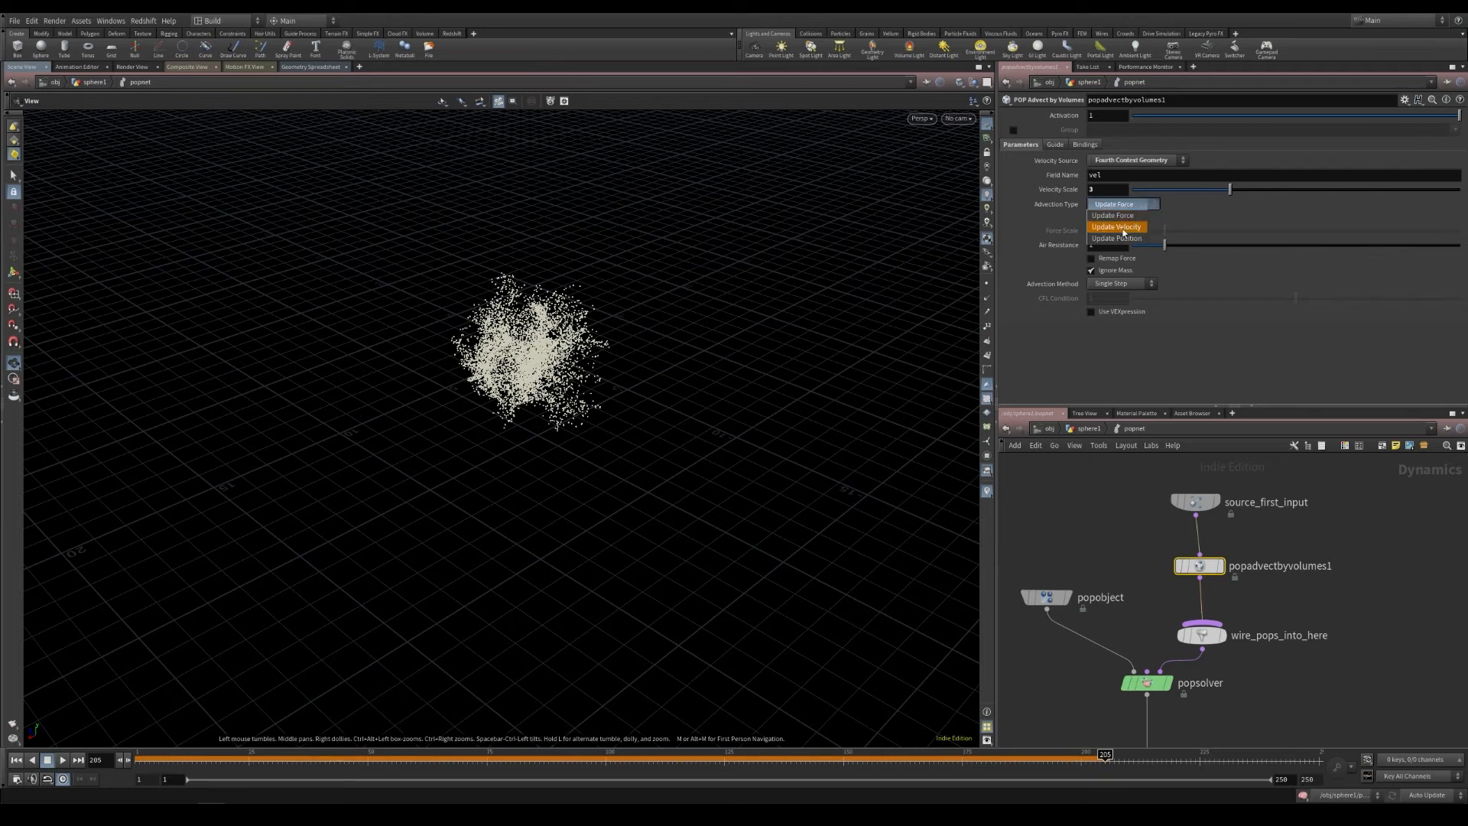
click(1124, 229)
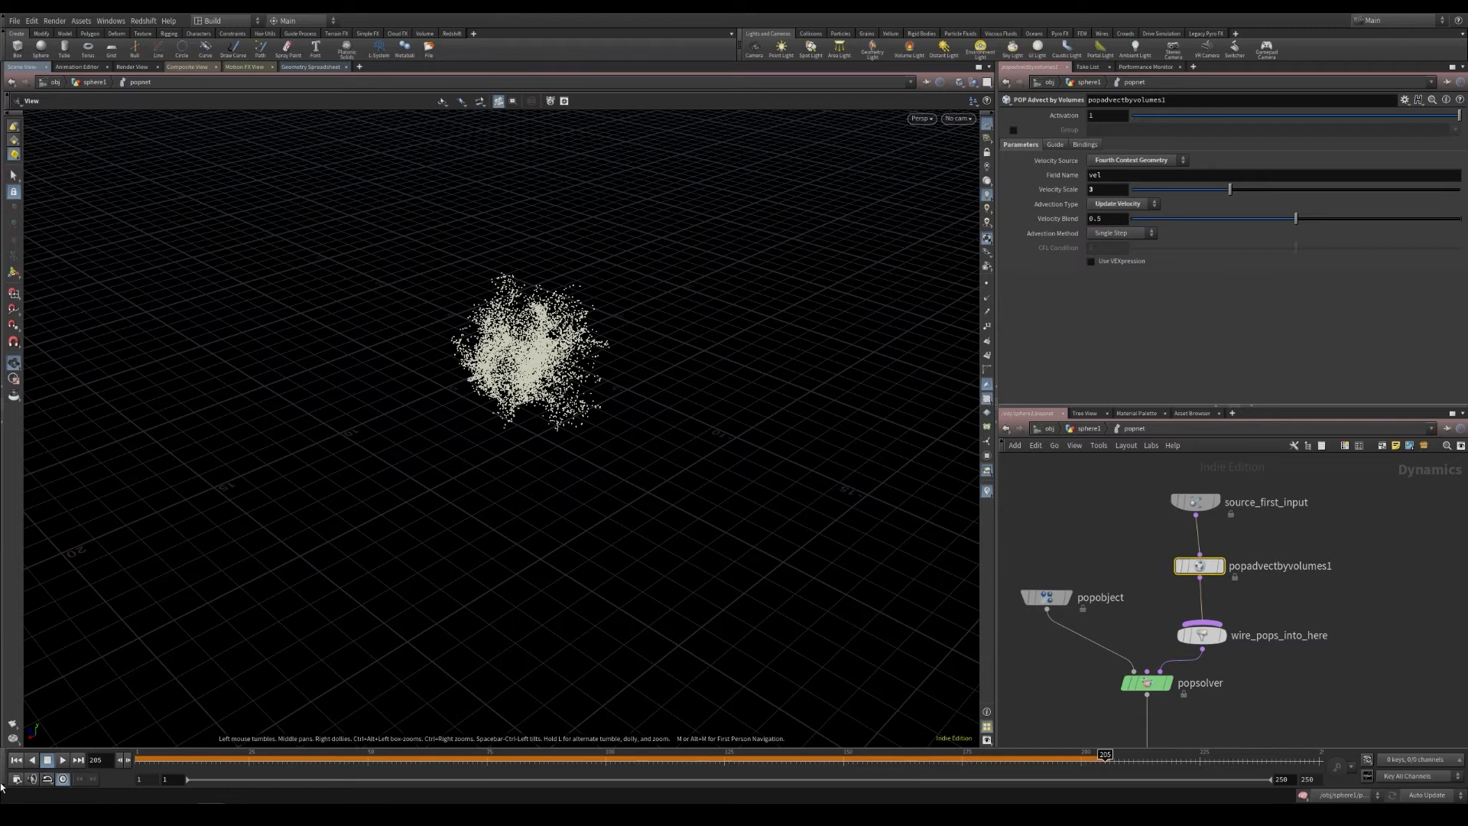
Step: Replay the simulation from the first frame to check the stronger velocity-based advection
click(15, 761)
click(63, 761)
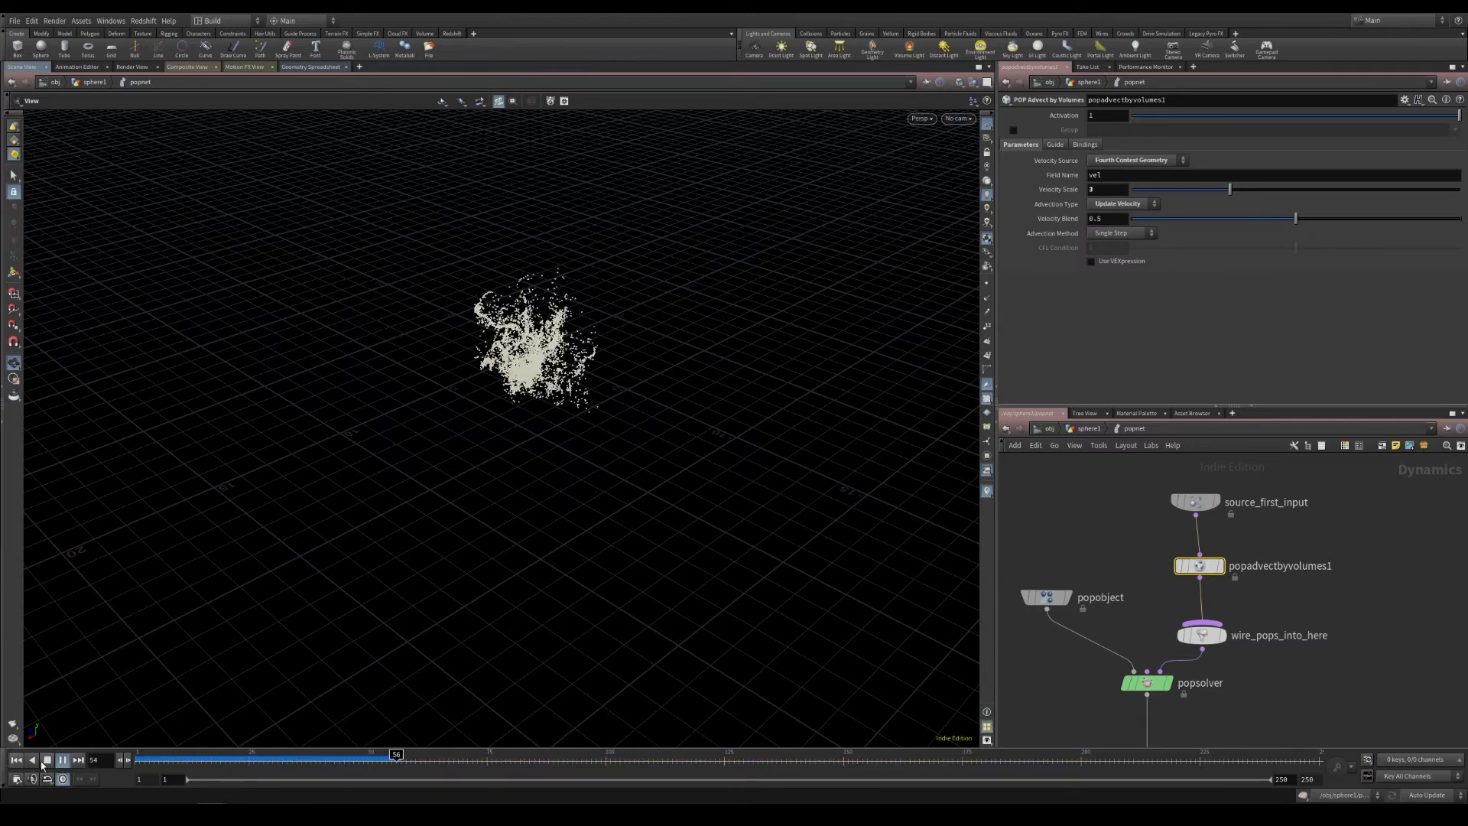
click(43, 761)
Step: Temporarily show the advection node's velocity guide to inspect the field around the particles, and hide it again
click(1055, 145)
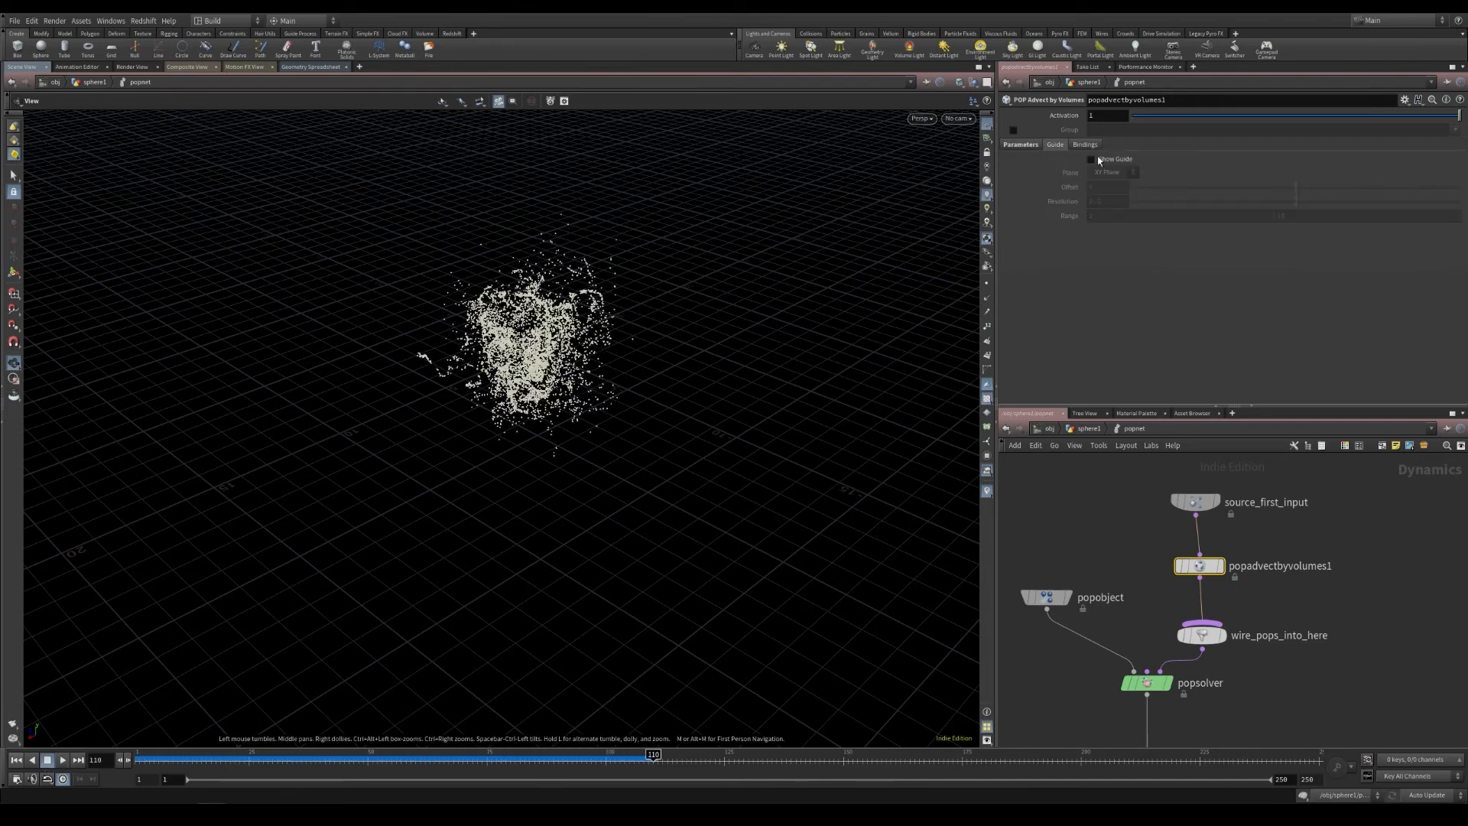
drag(672, 348, 504, 276)
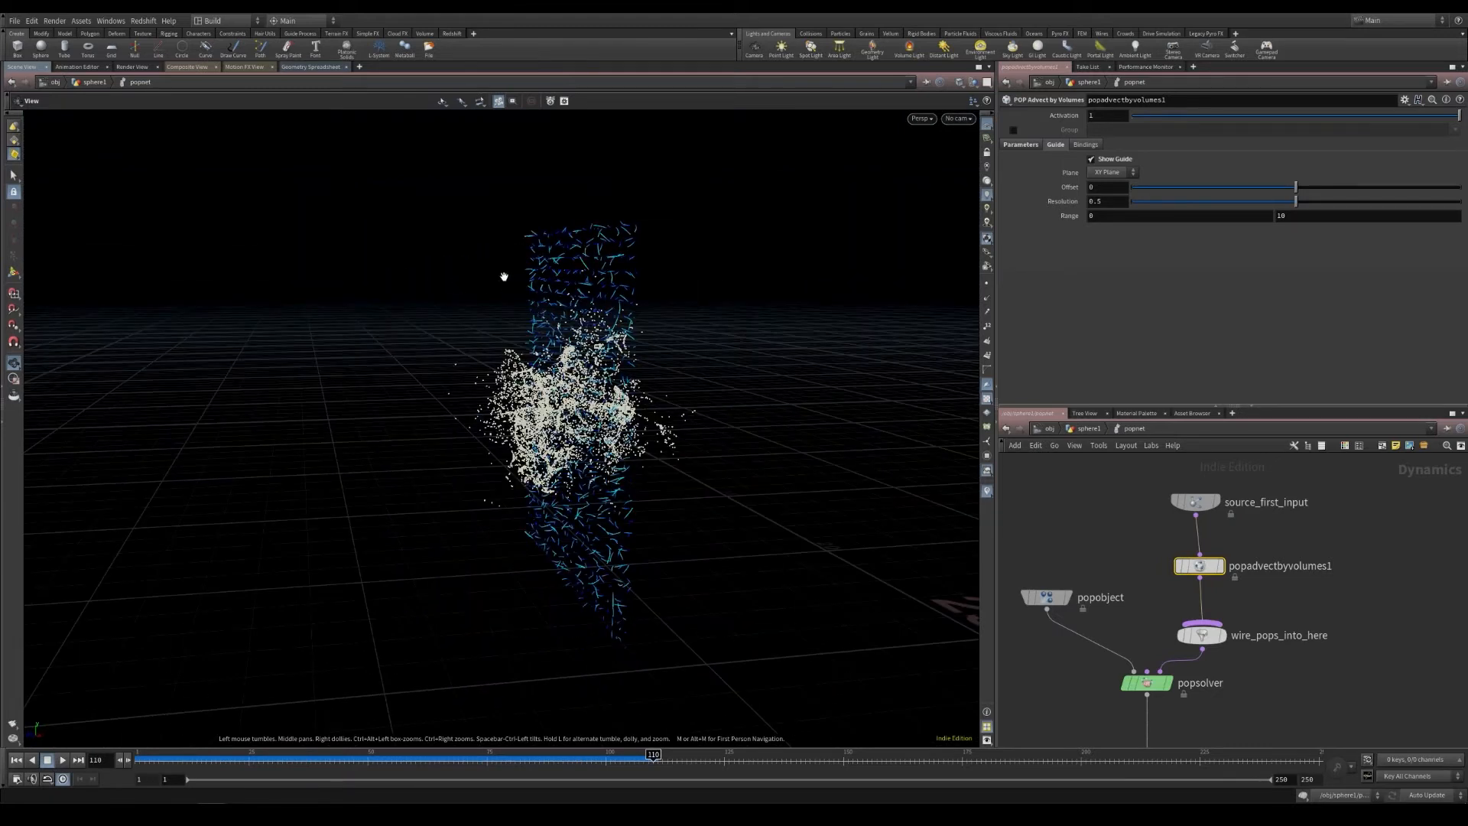
click(1123, 161)
Step: Play the rest of the simulation to the end and examine how the particles spread
drag(474, 375, 398, 440)
click(63, 761)
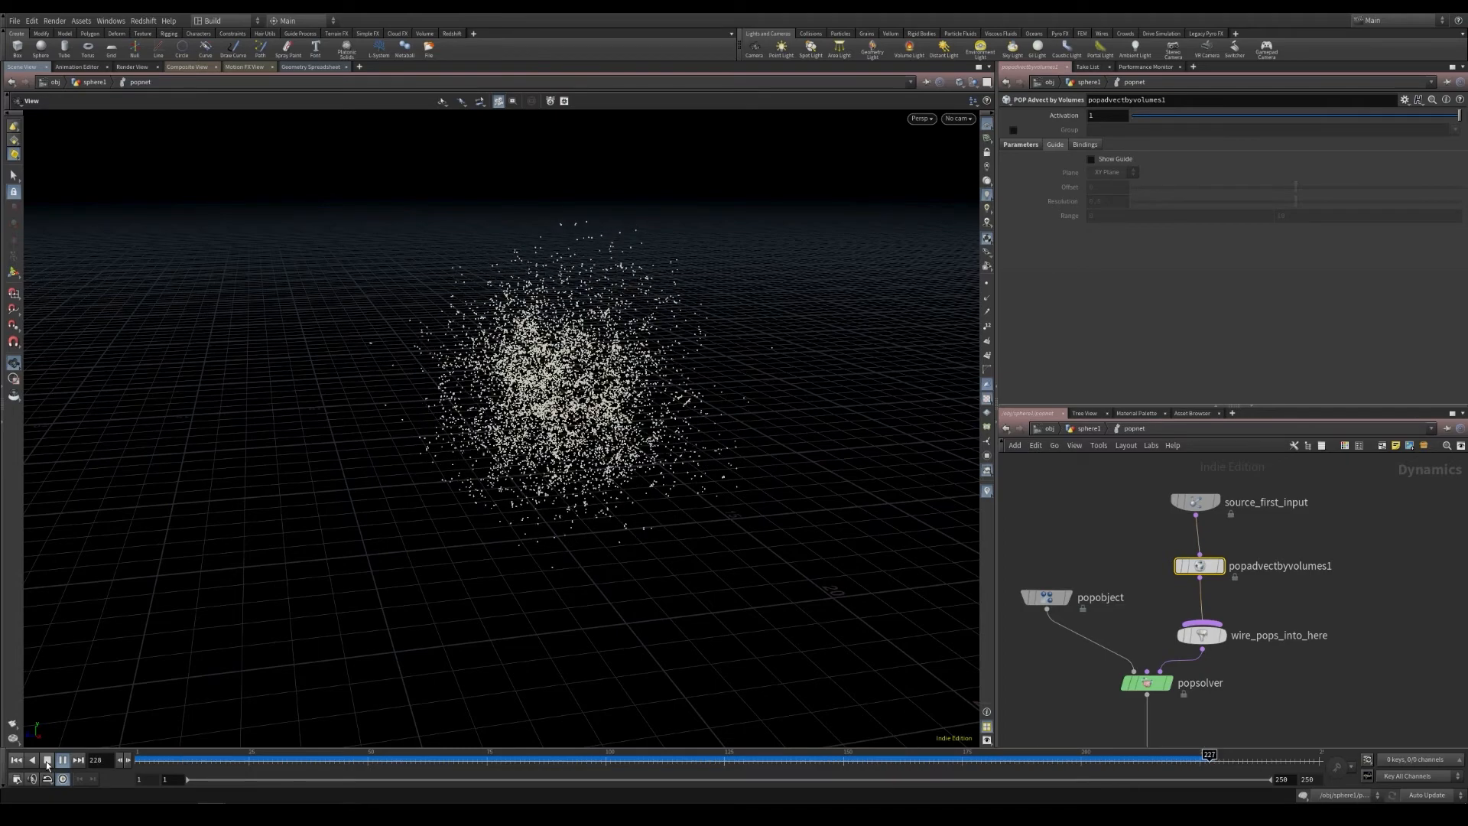
click(47, 762)
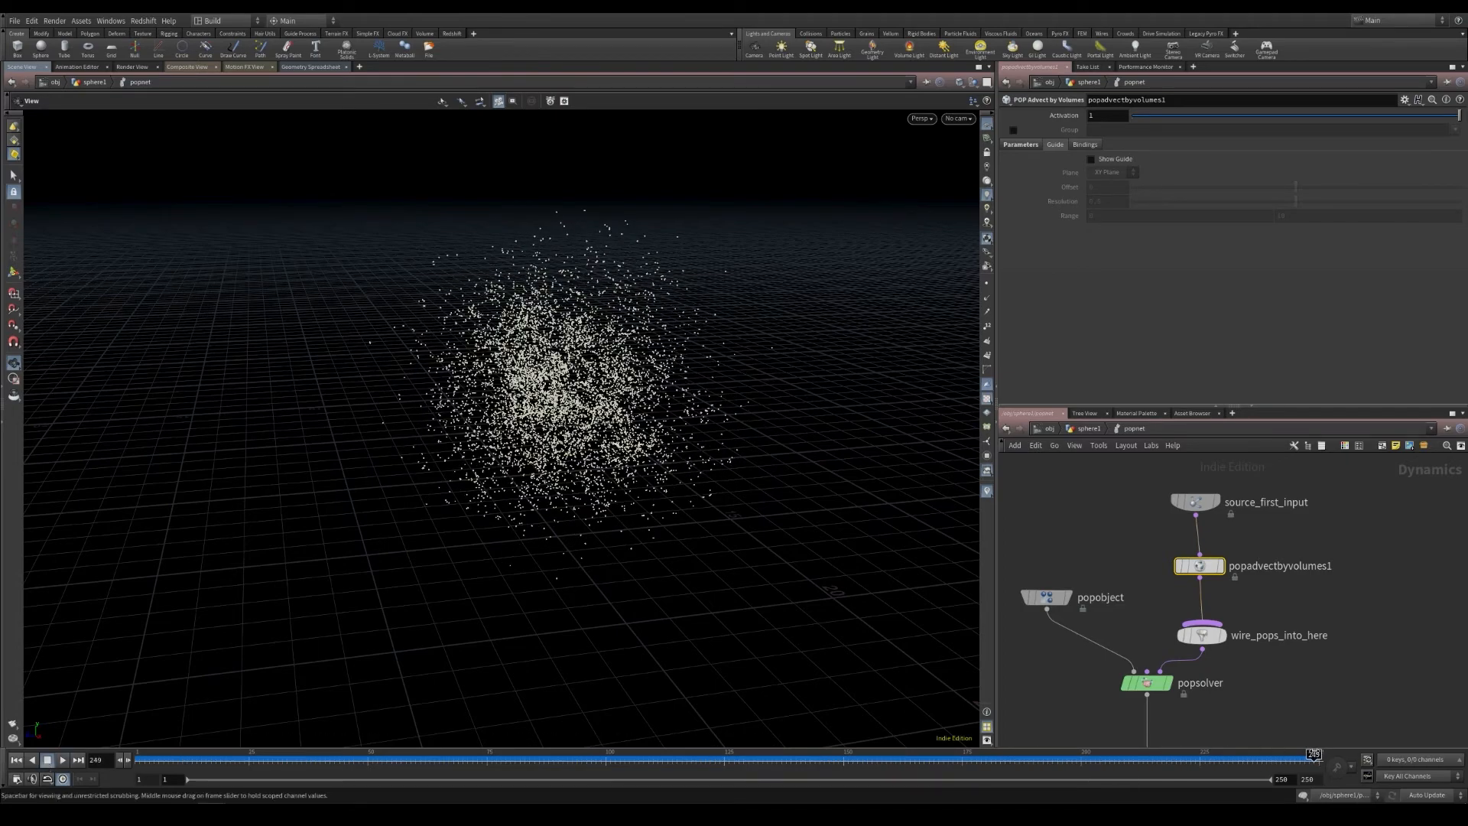
drag(596, 564, 567, 521)
middle_drag(567, 521, 623, 459)
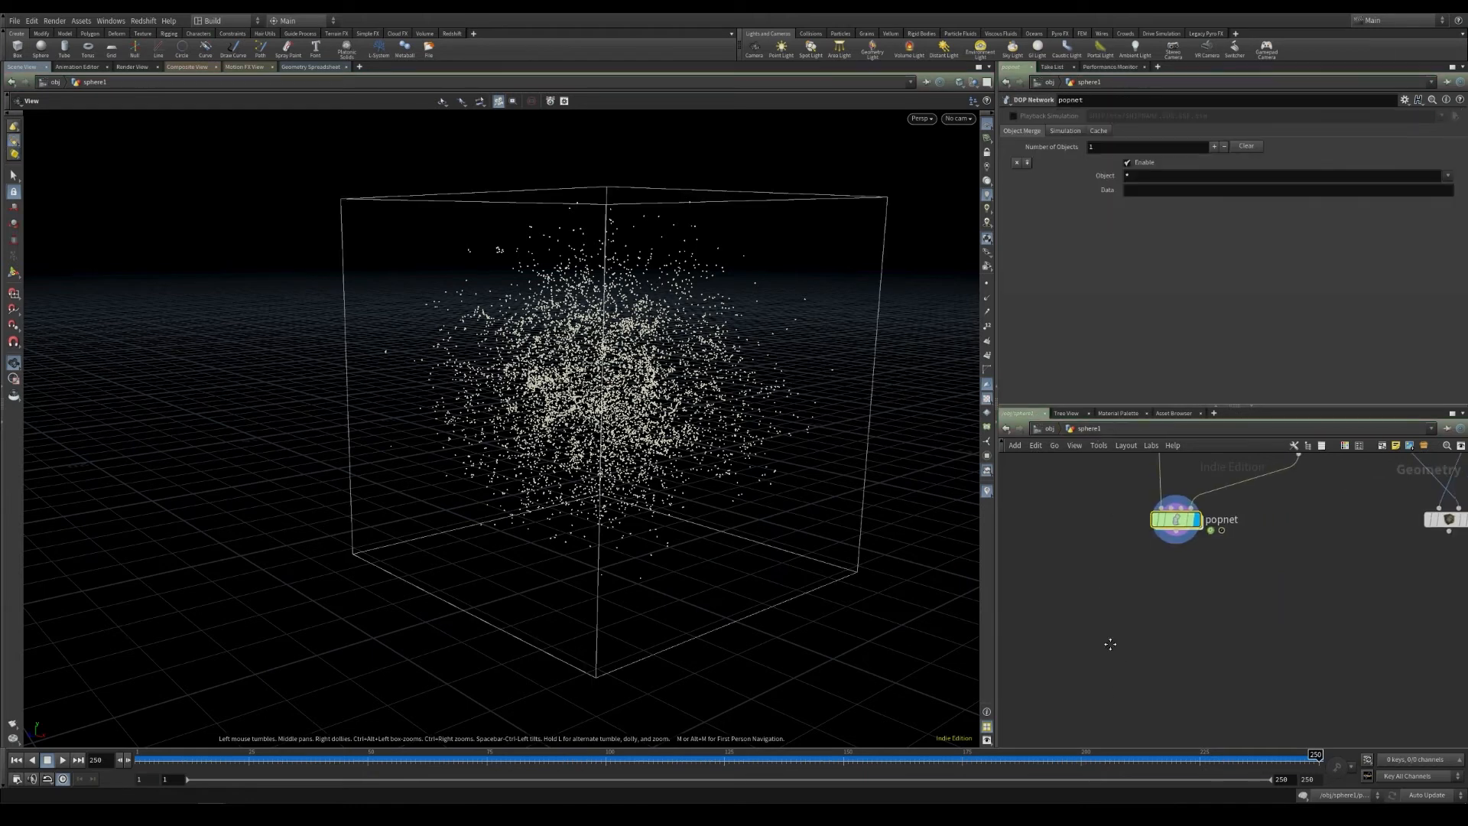
Step: Back in the sphere1 geometry network, add a DOP Import node below popnet
key(Tab)
key(Escape)
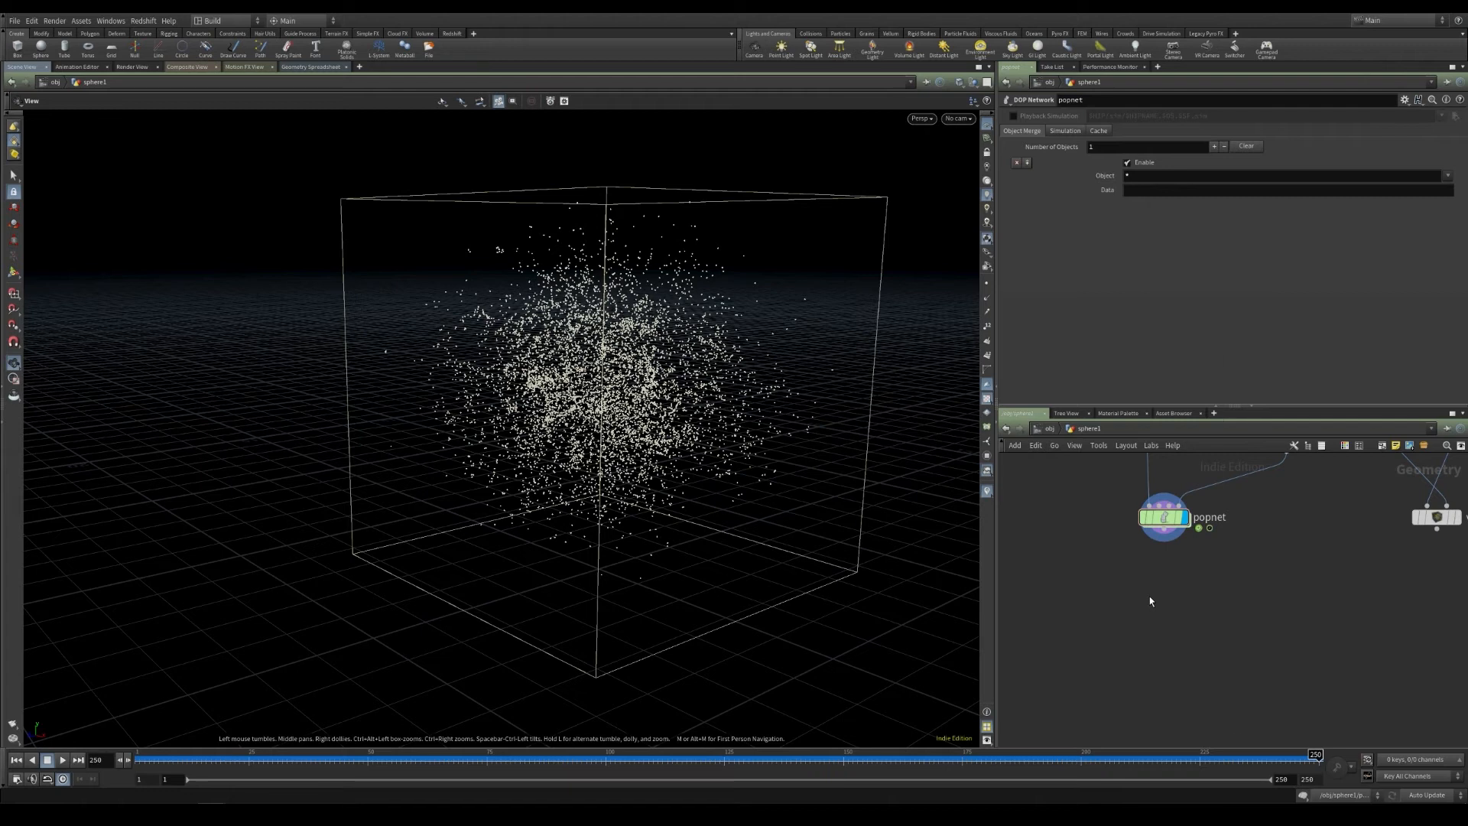
key(Tab)
text(dro)
key(BackSpace)
key(BackSpace)
text(op)
key(Return)
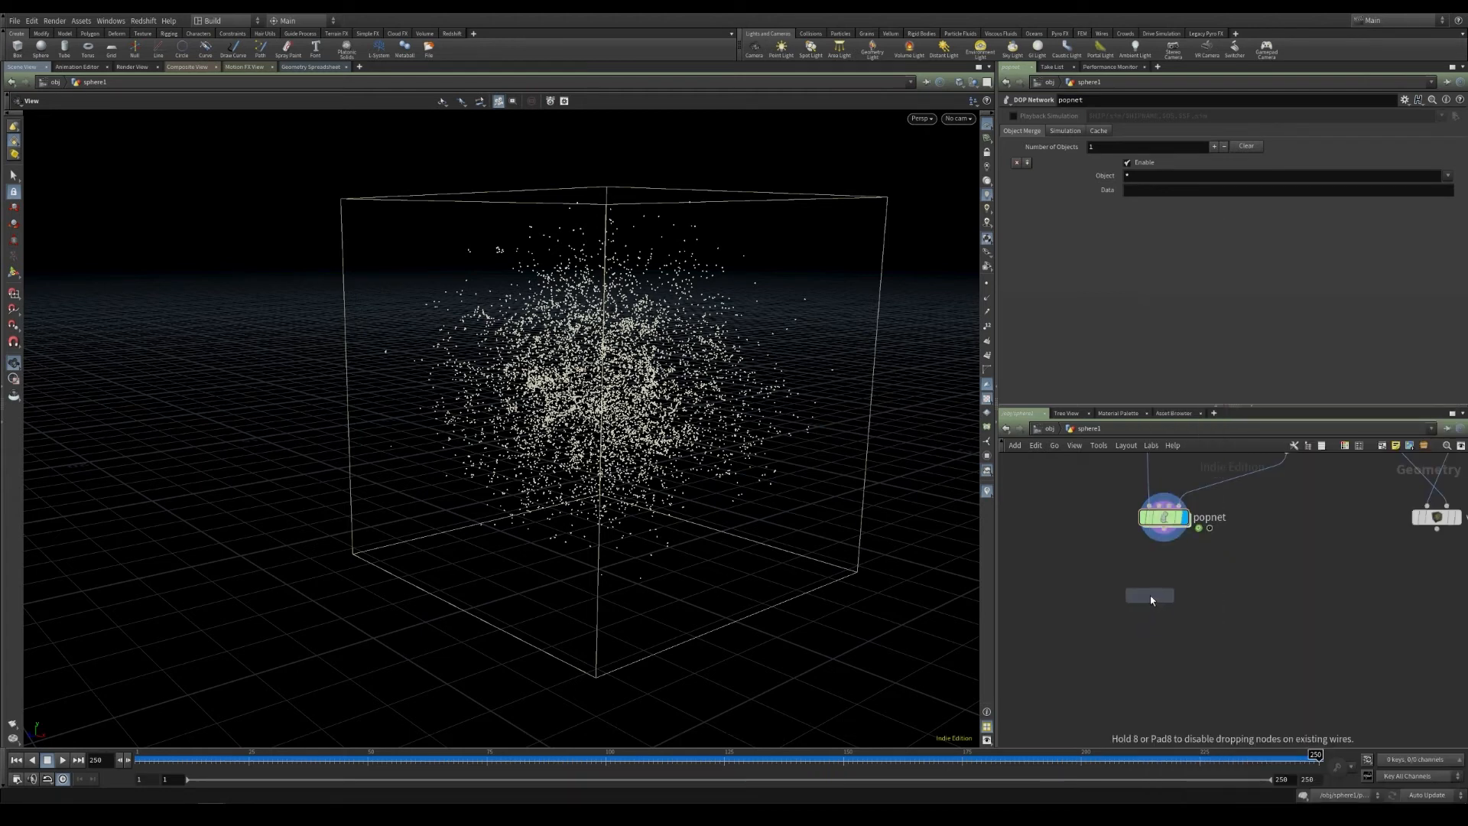
click(1167, 614)
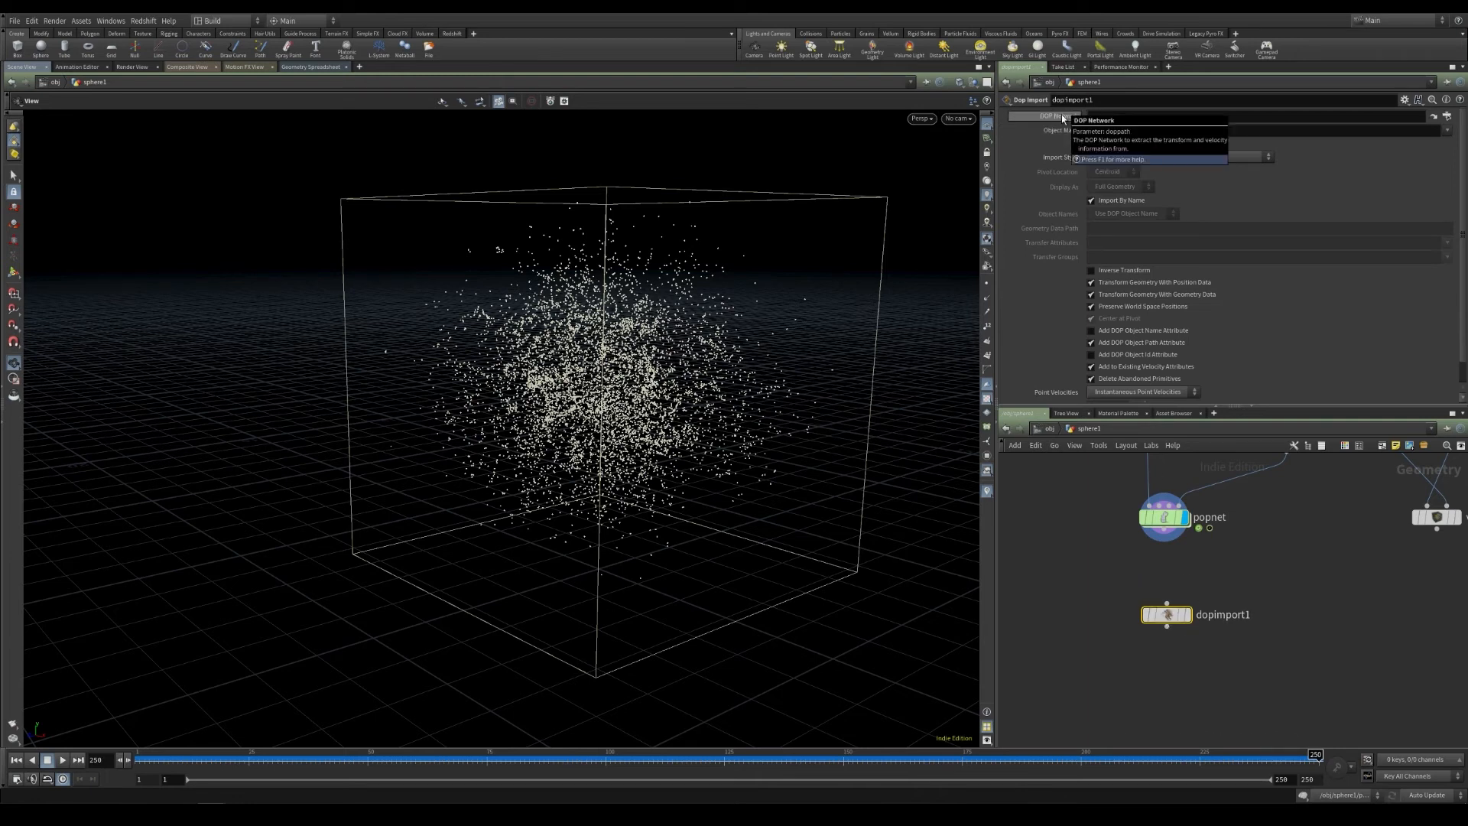
Step: Set dopimport1's DOP Network to ../popnet and its Object Mask to popobject, copying the name from inside popnet
drag(1163, 516, 1109, 117)
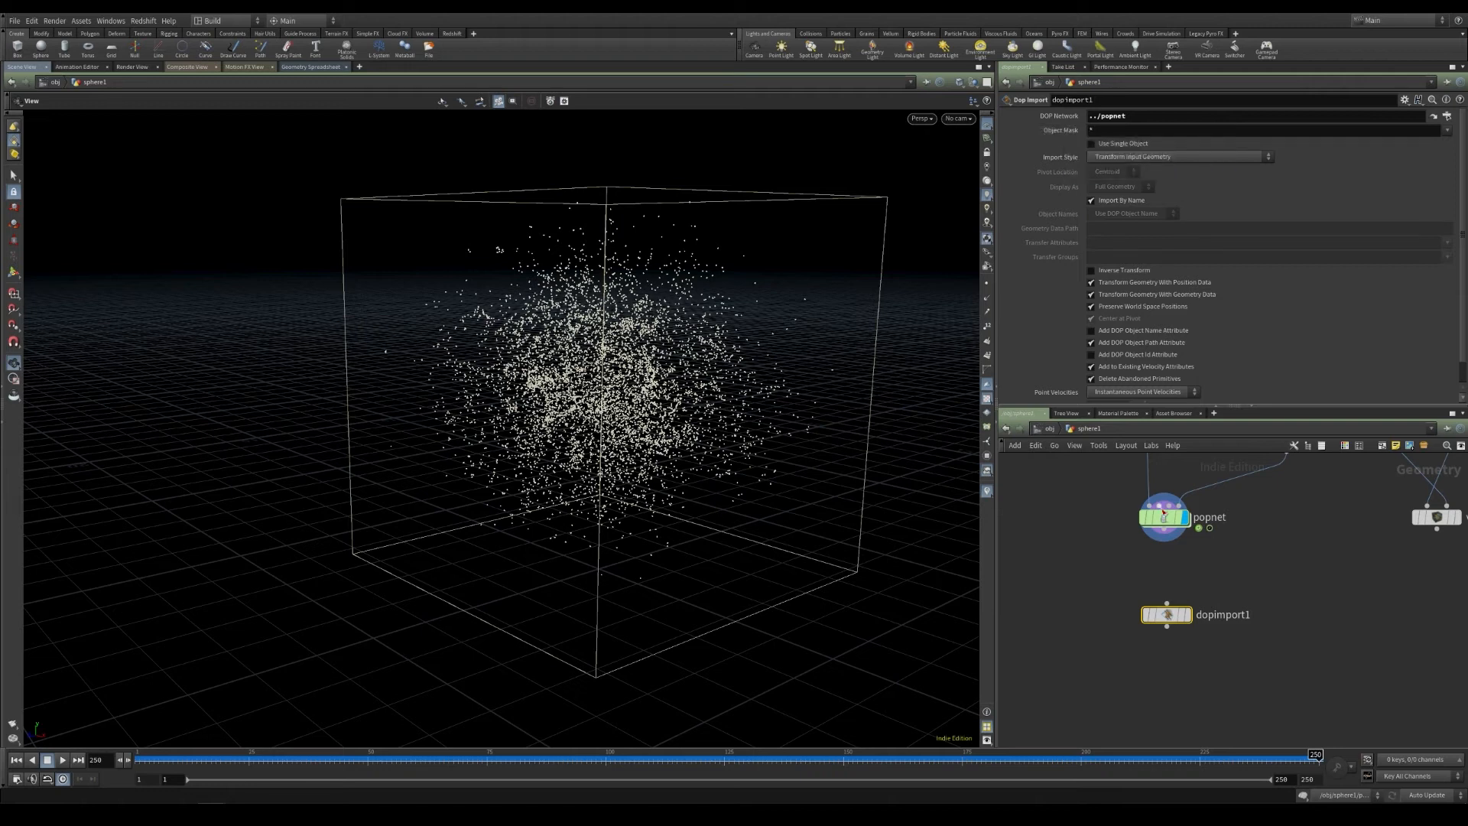
double_click(1164, 512)
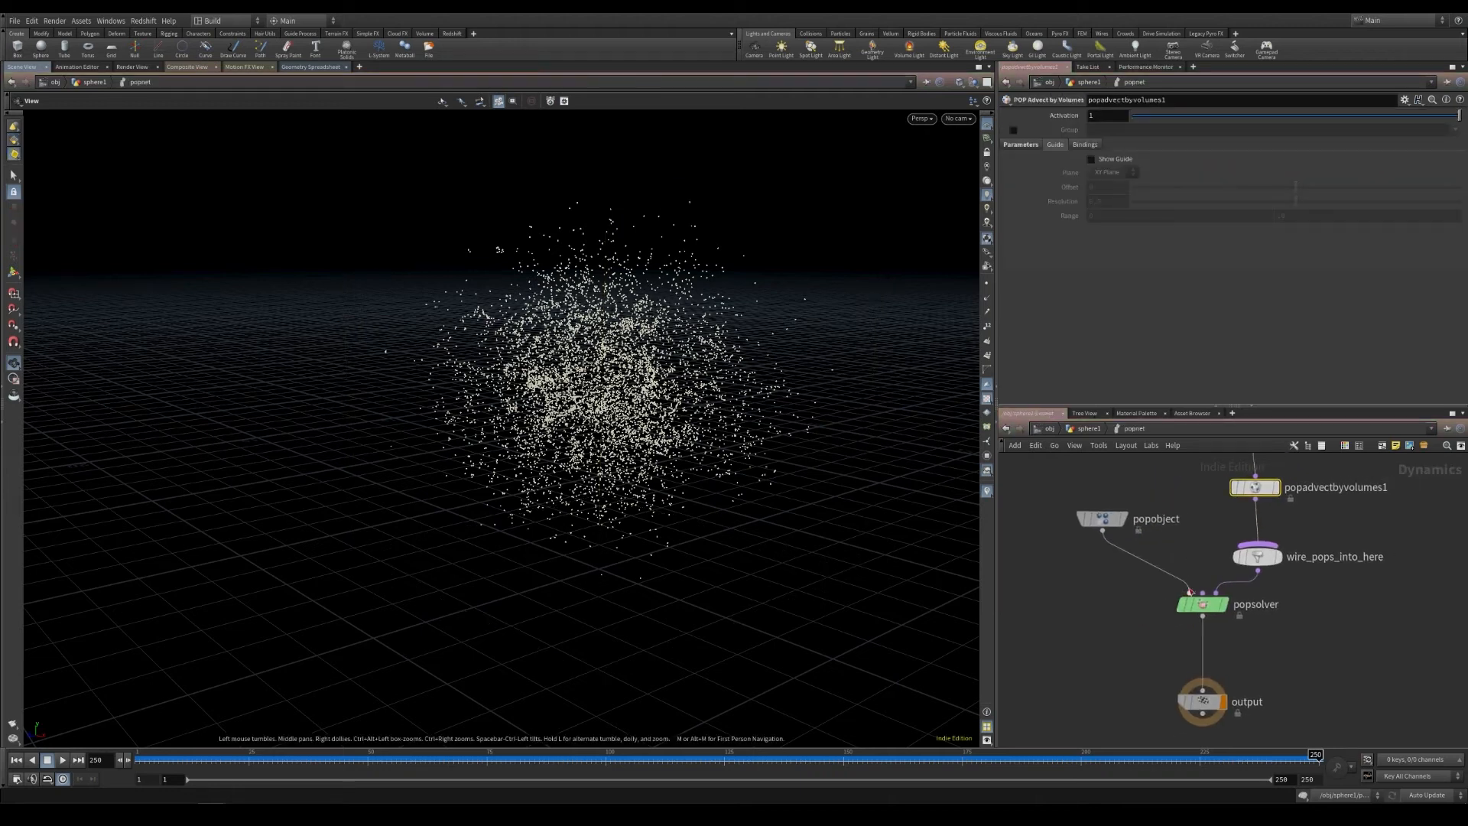
double_click(1161, 519)
drag(1210, 517, 1212, 517)
key(ctrl+c)
click(1088, 429)
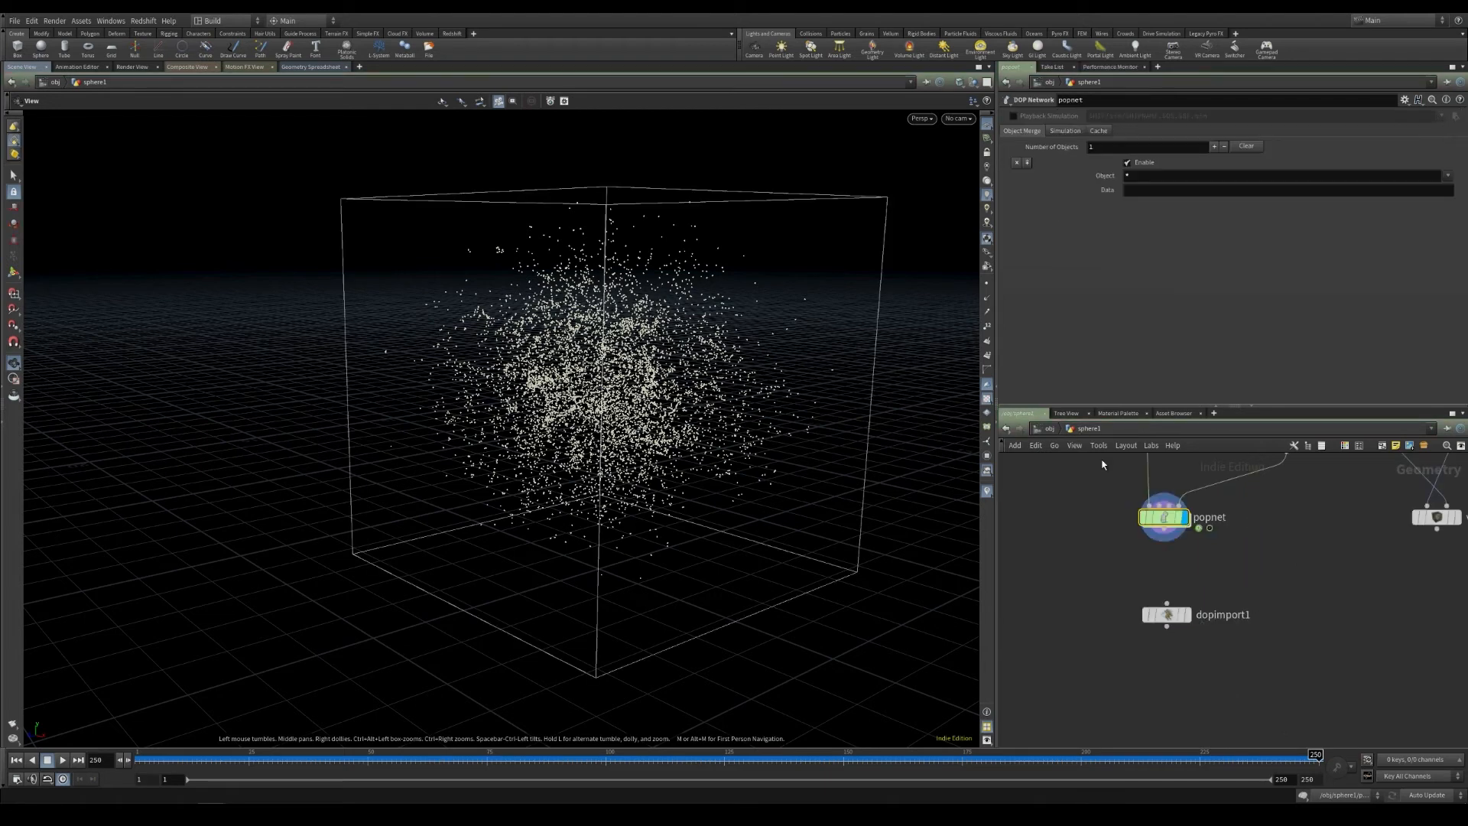
click(1172, 618)
drag(1116, 132, 982, 140)
key(ctrl+v)
key(Return)
Step: Display dopimport1 and set its Import Style to Fetch Geometry from DOP Network
click(1184, 615)
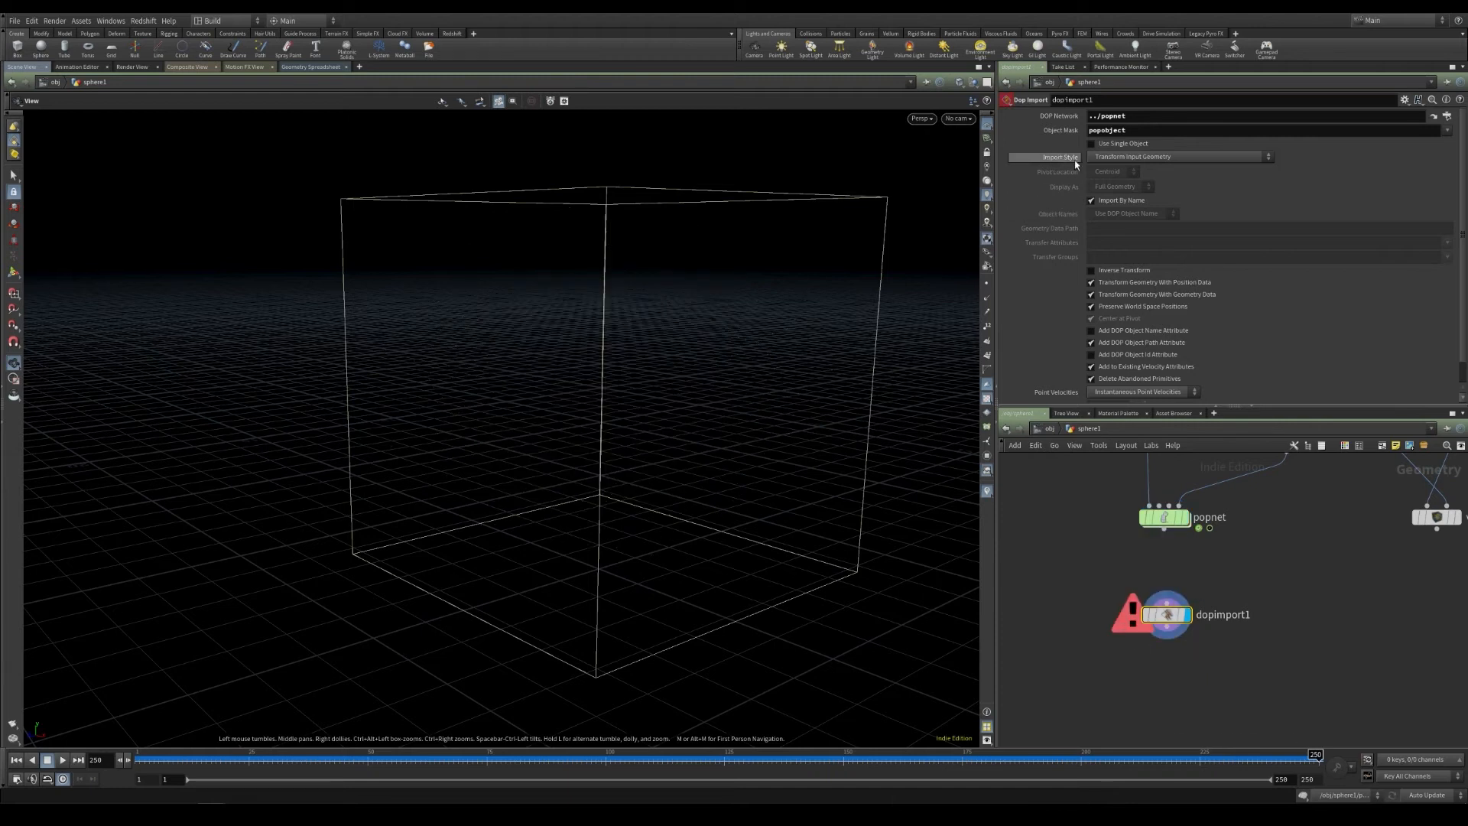
click(1139, 156)
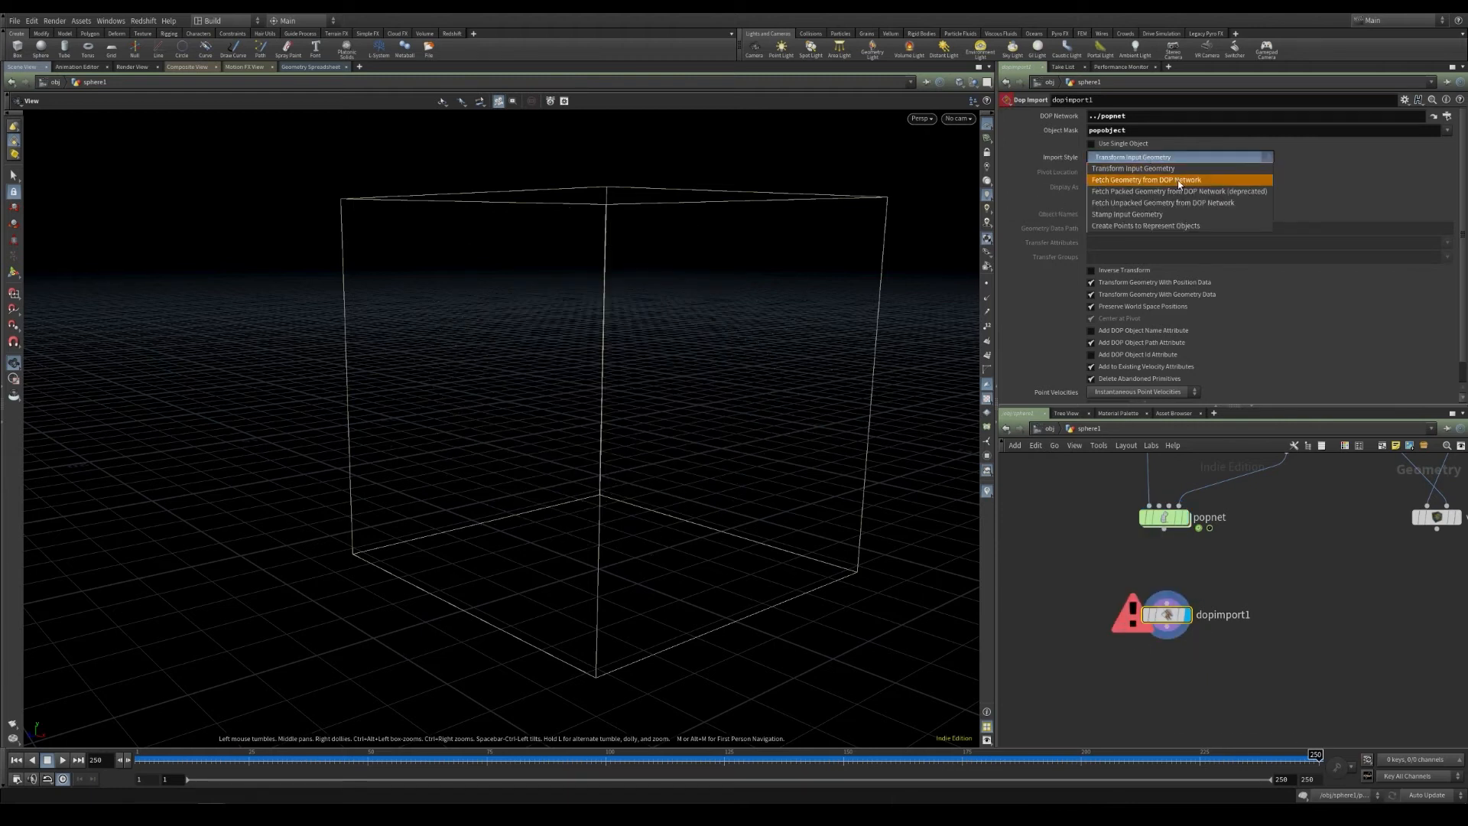
click(1185, 181)
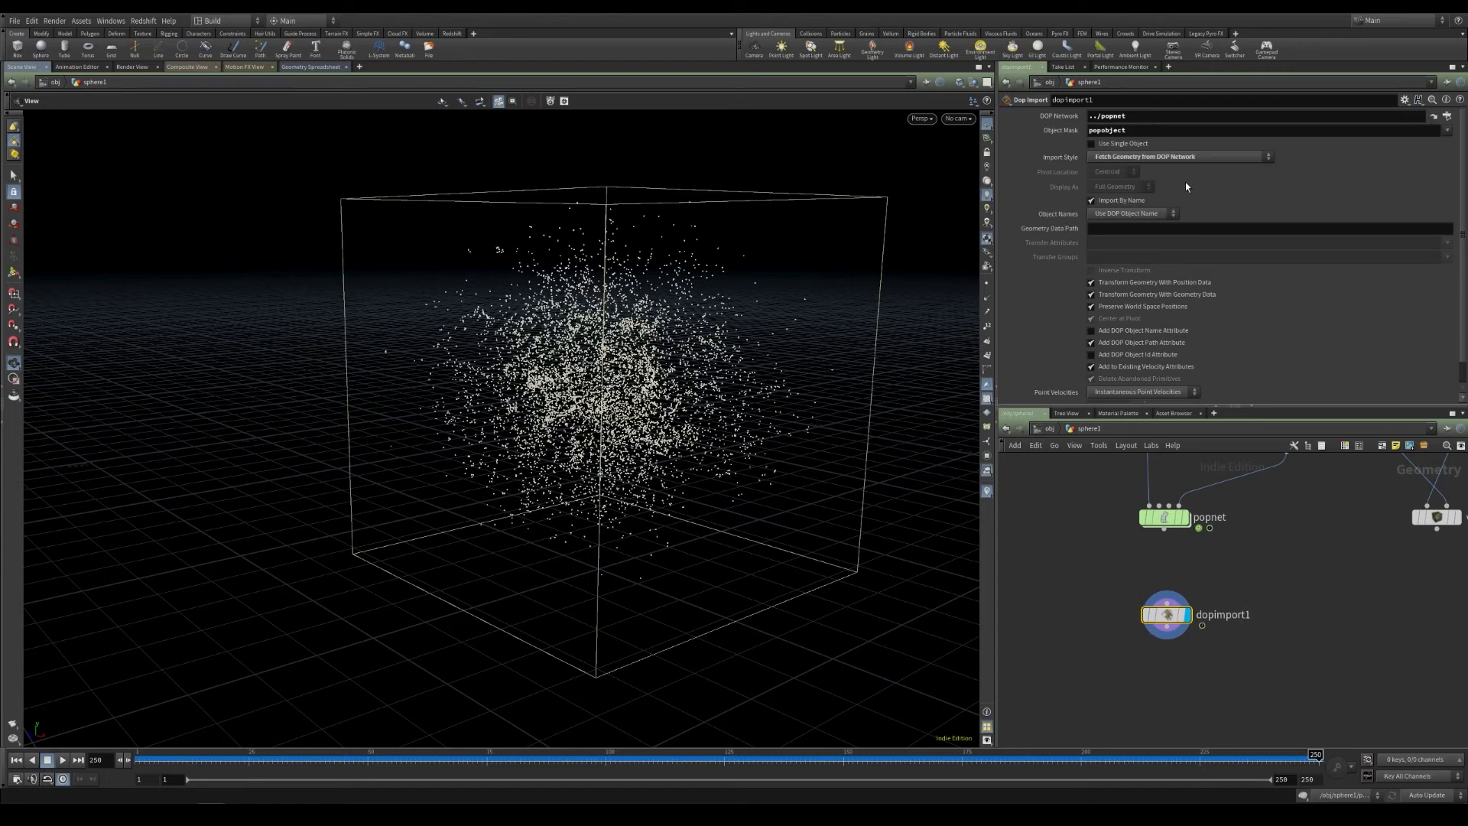
Step: Check the attributes on dopimport1 and add an Attribute Delete node wired below it
mouse_move(1170, 617)
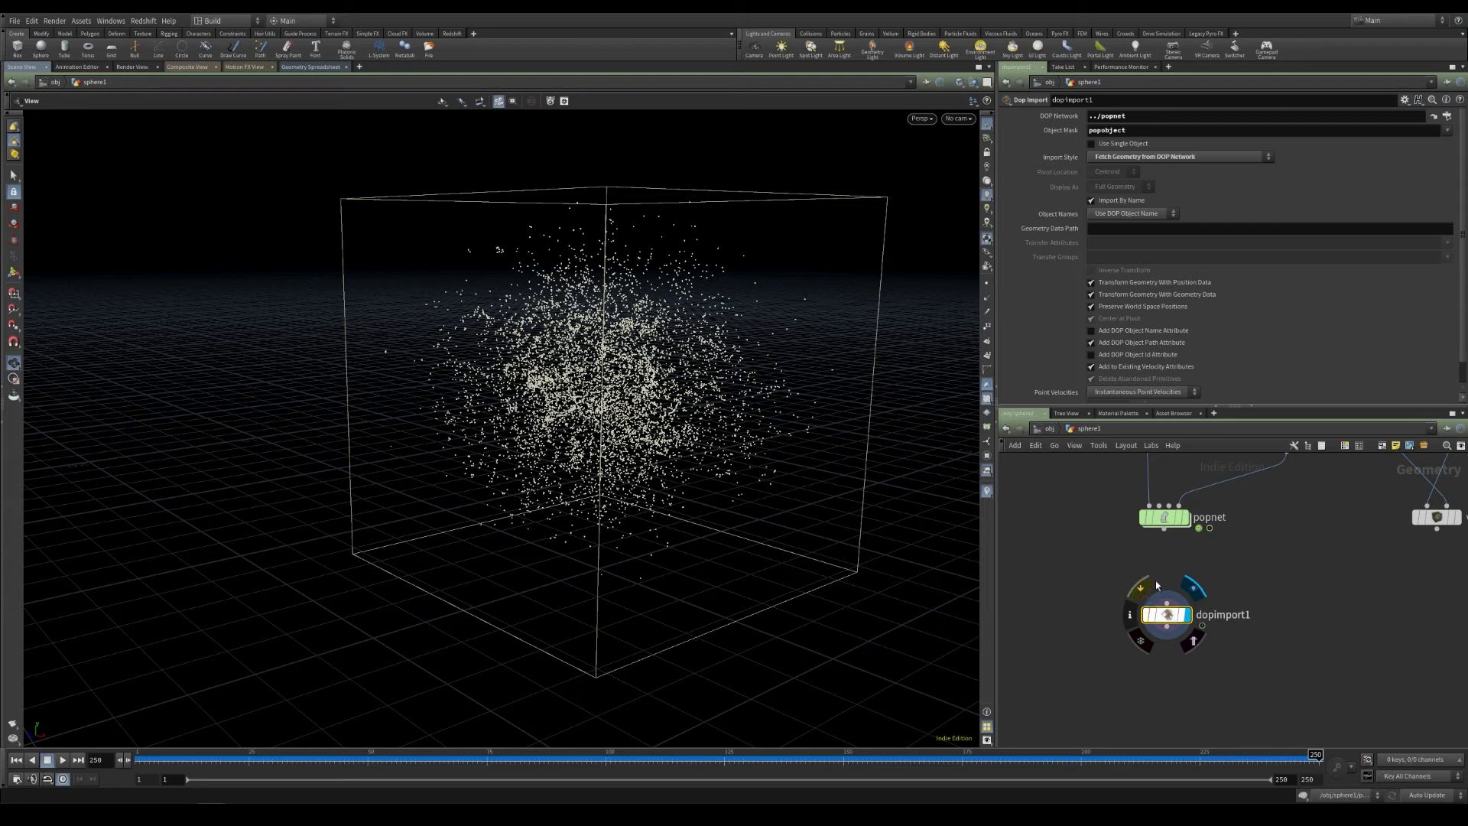
mouse_move(1180, 516)
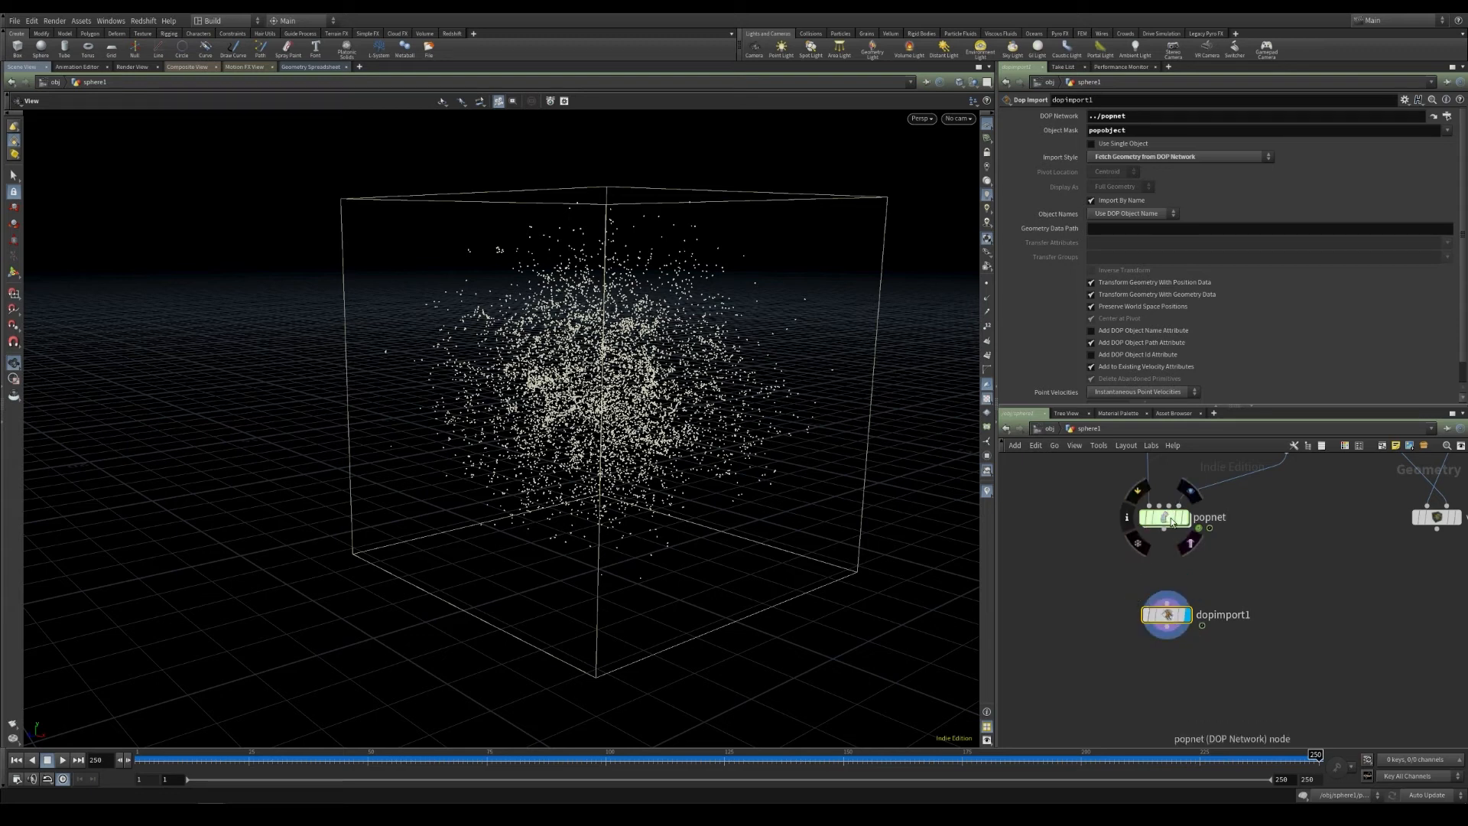
middle_drag(1152, 696, 1126, 659)
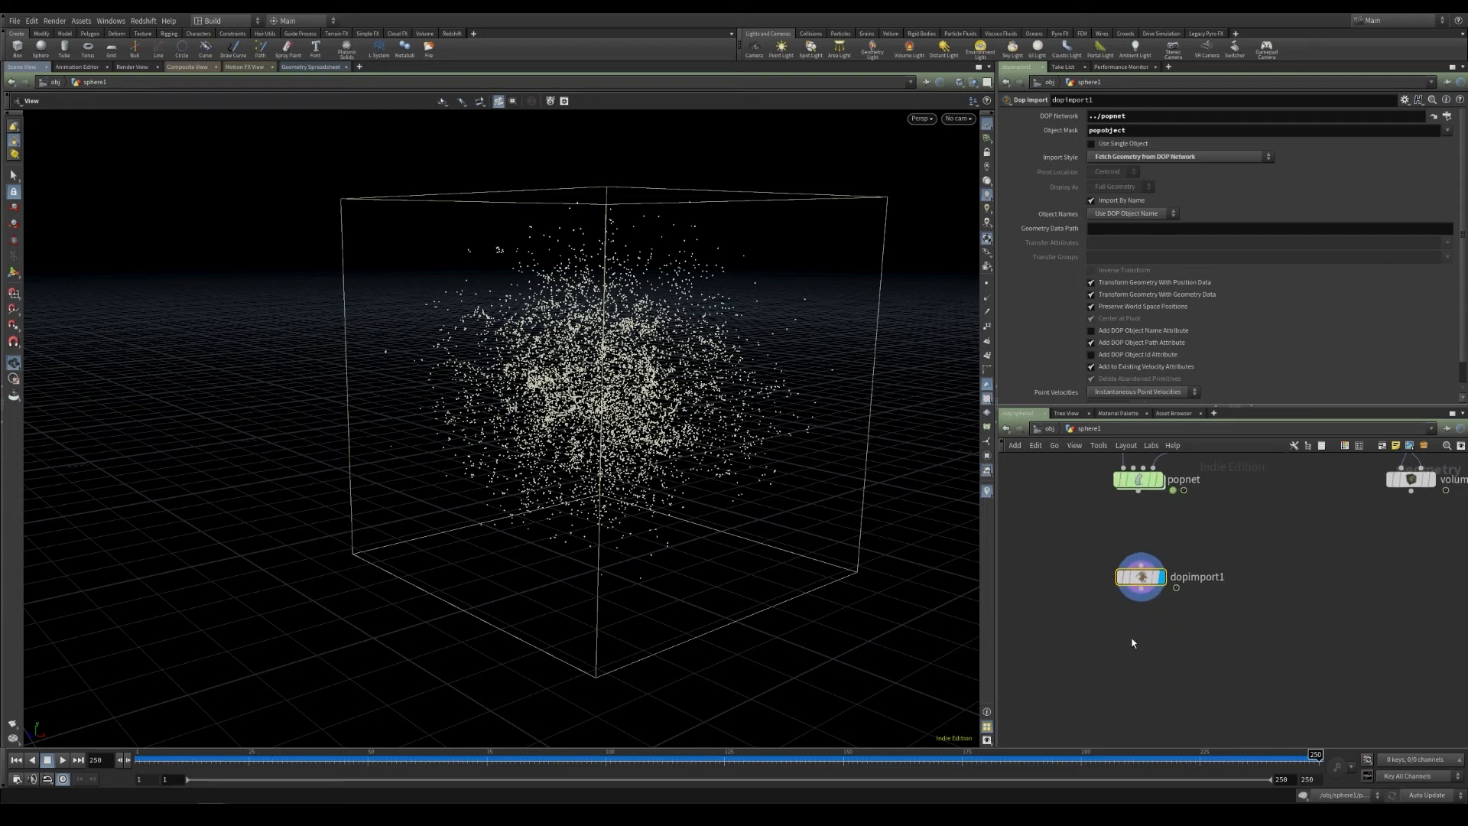
middle_click(1143, 576)
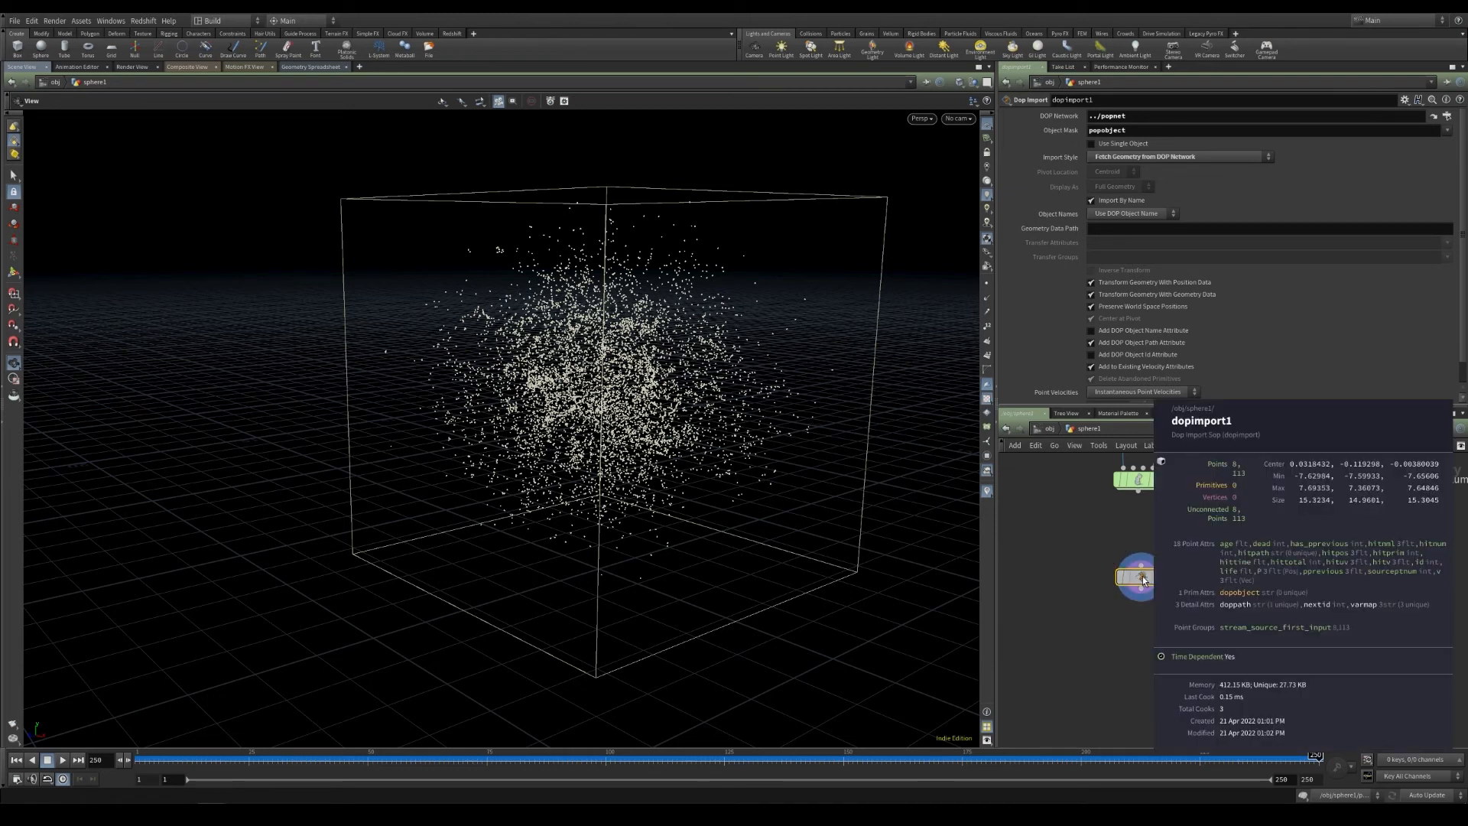
key(Tab)
text(delet)
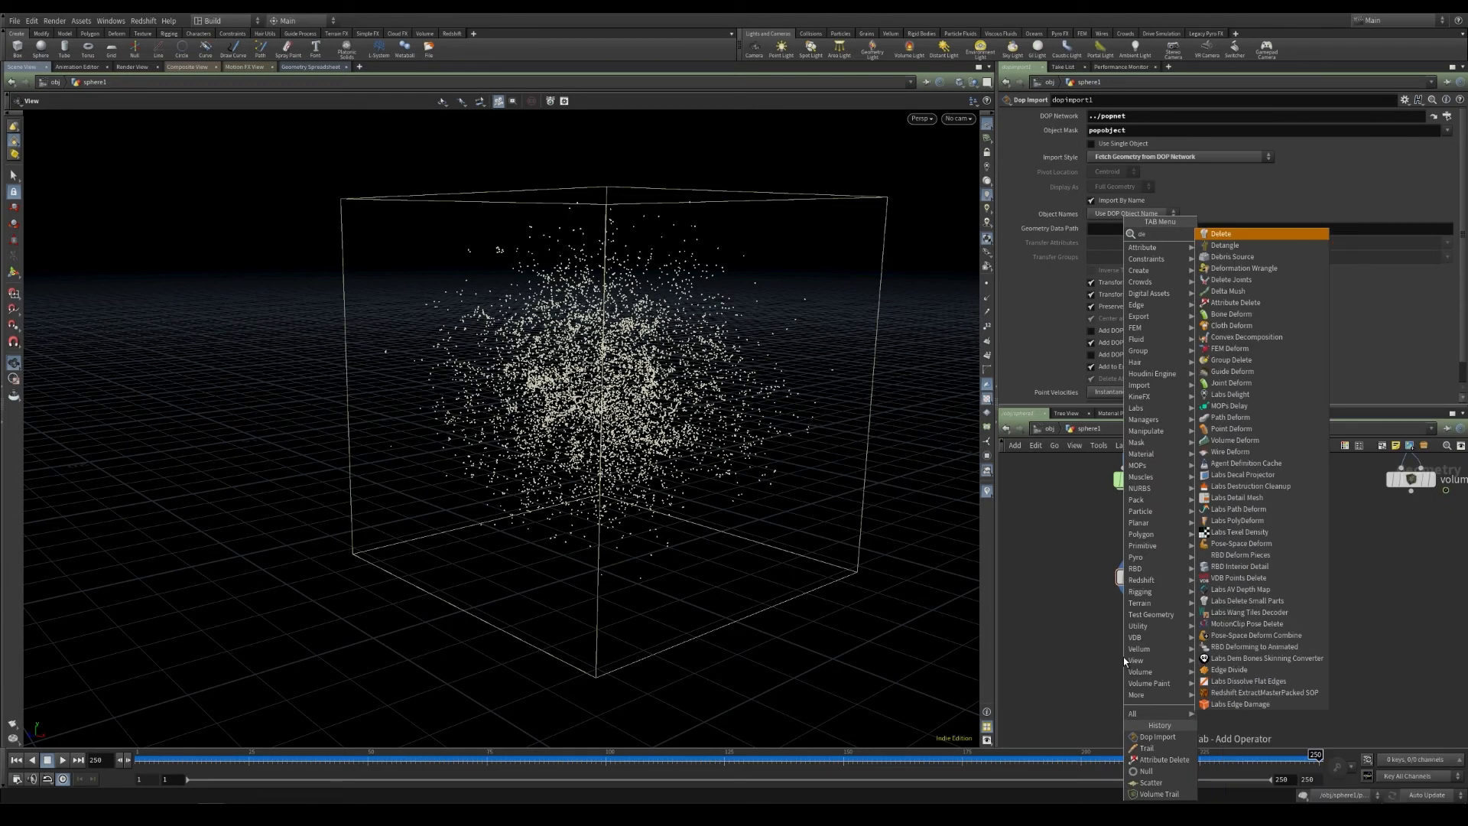
key(Down)
key(Down)
key(Return)
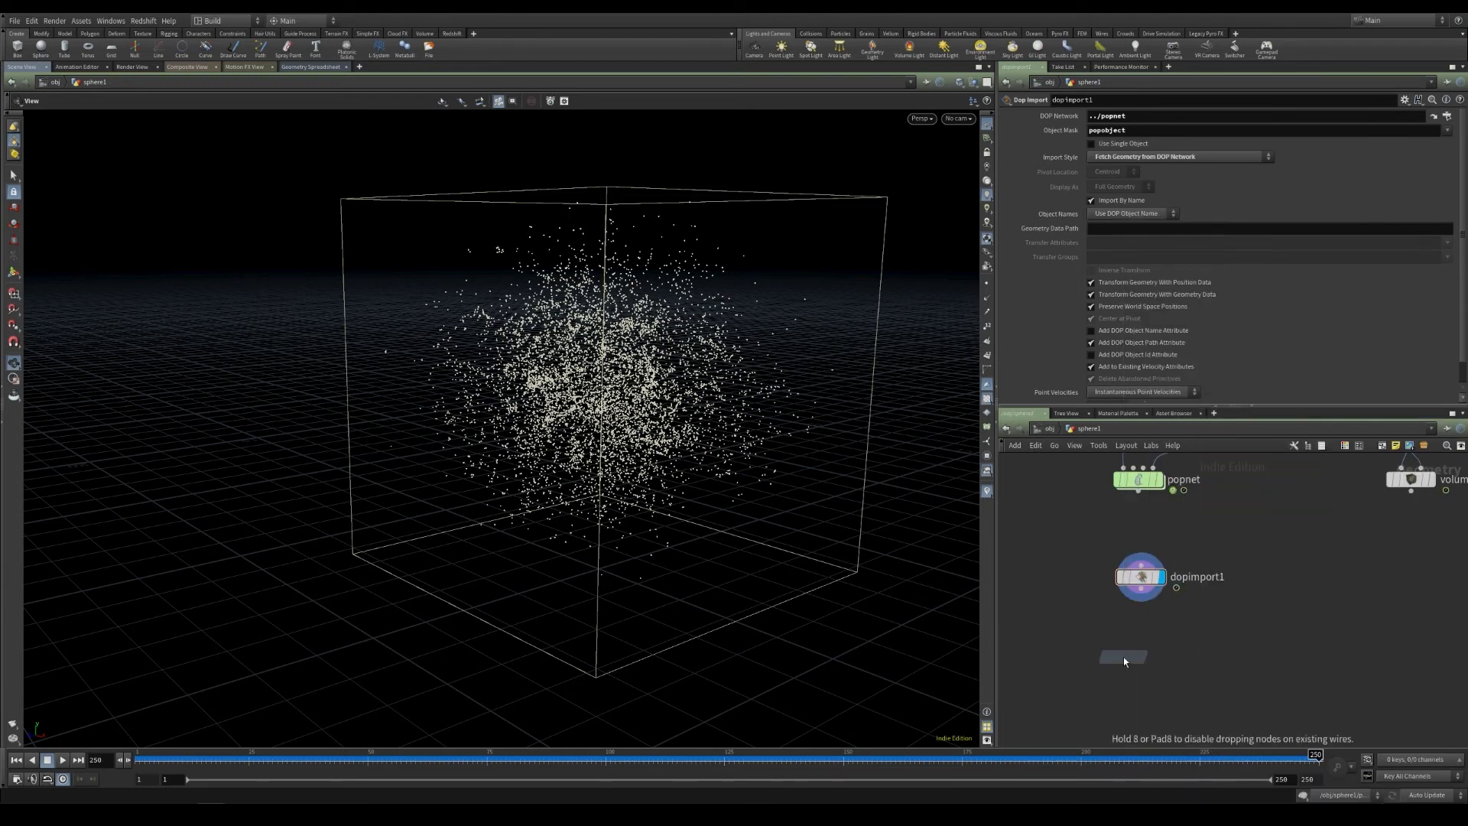
click(1142, 658)
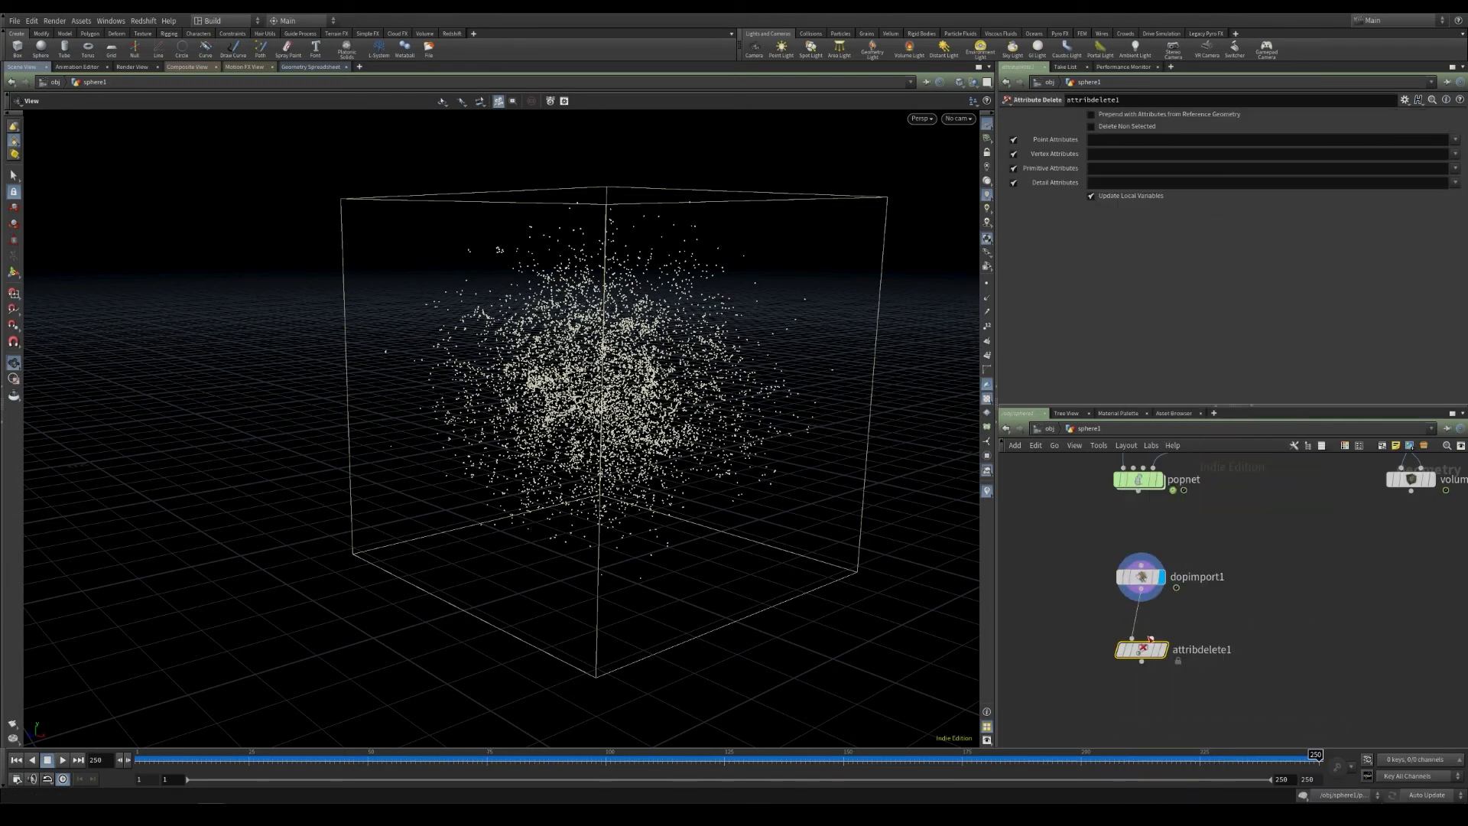
Step: Enter * for the point, vertex, primitive and detail attributes to delete, and check attribdelete1's remaining attributes
click(1100, 140)
text(*)
key(Tab)
text(*)
key(Tab)
text(*)
key(Tab)
text(*)
key(Return)
middle_click(1144, 649)
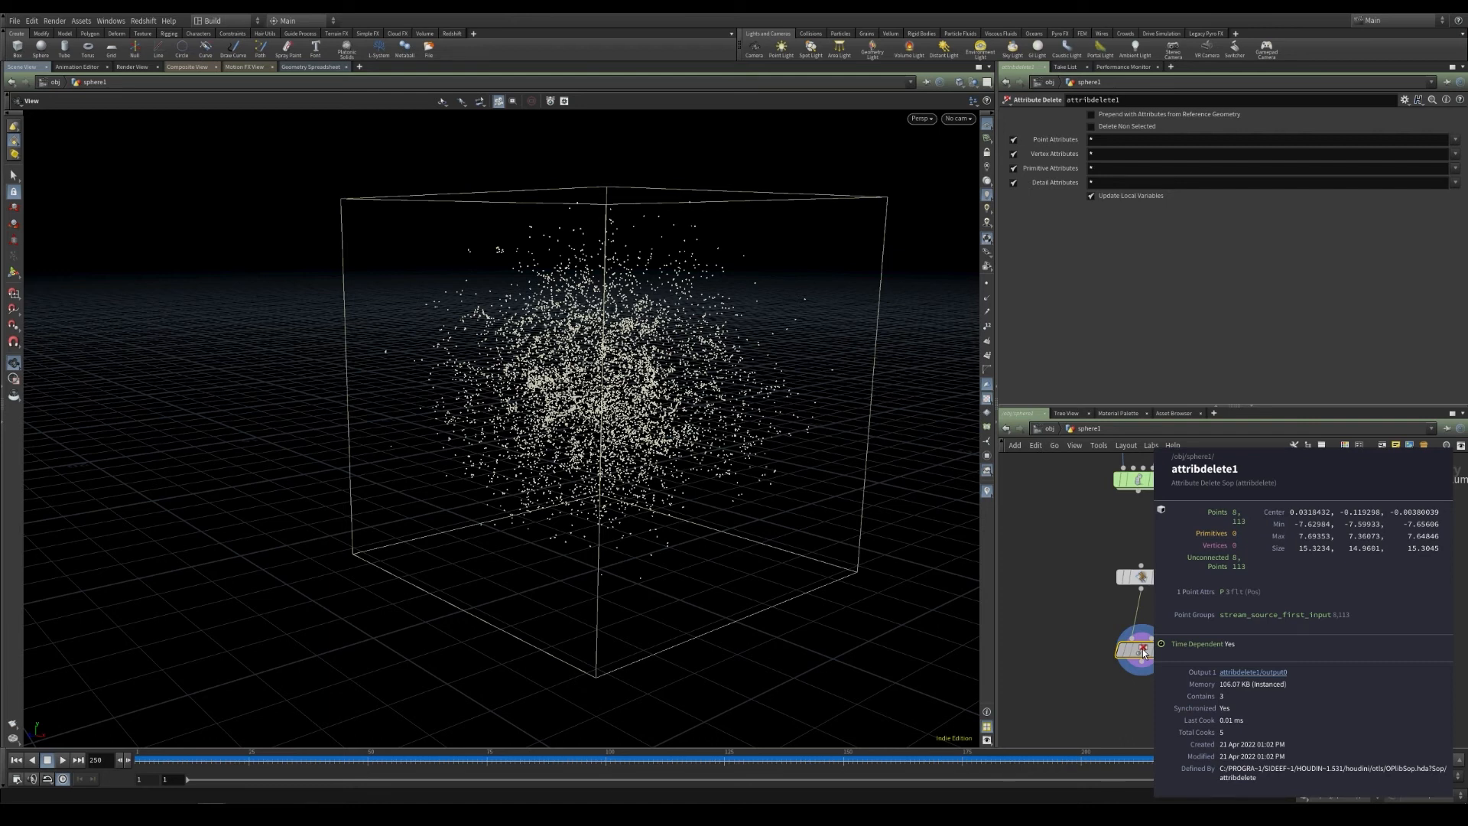
Step: Add a Trail node wired below attribdelete1 and display its result
middle_drag(1089, 676, 1094, 613)
drag(1144, 590, 1145, 576)
middle_drag(1125, 672, 1125, 635)
key(Tab)
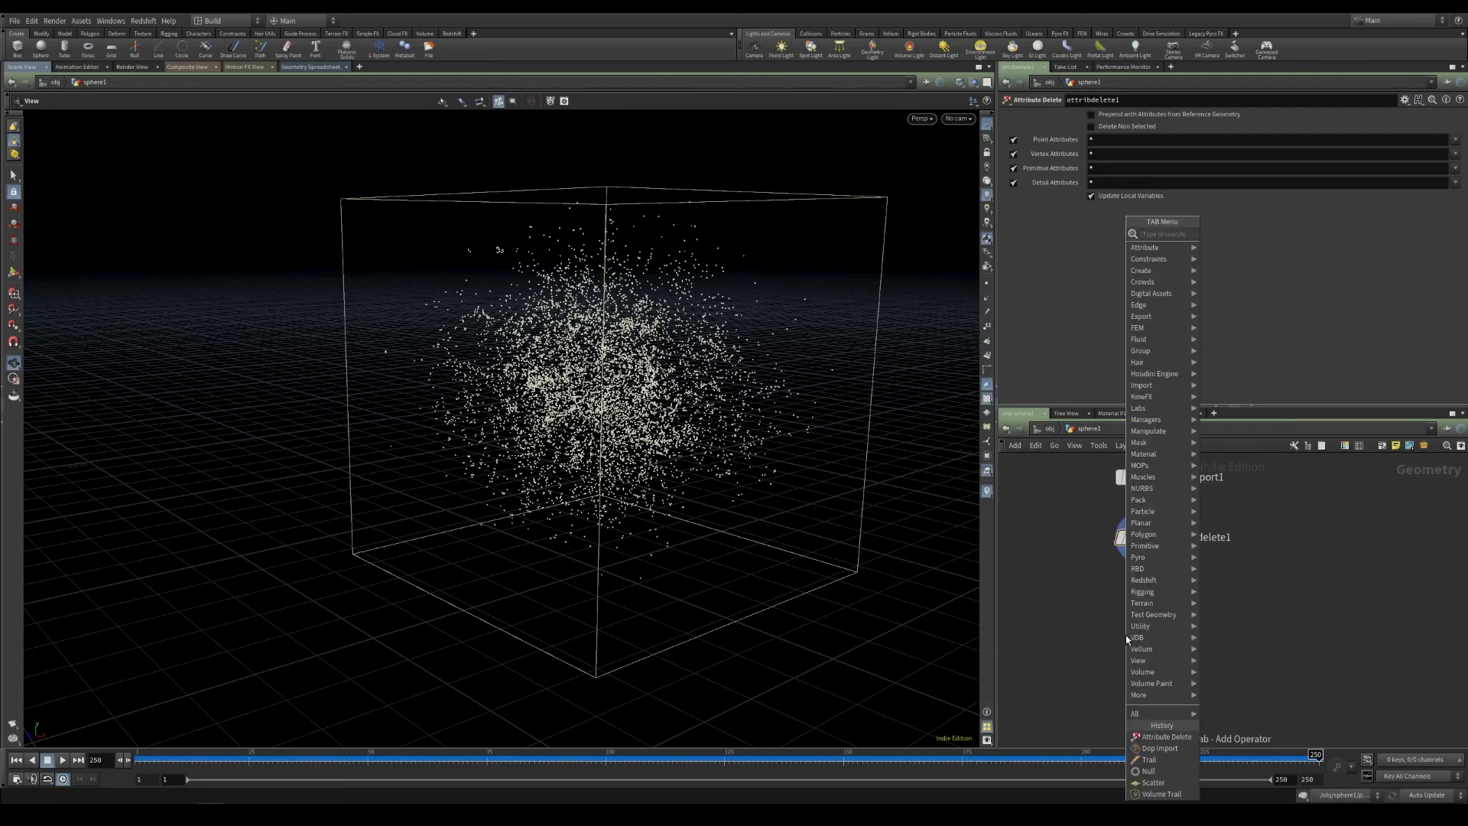
text(trail)
key(Return)
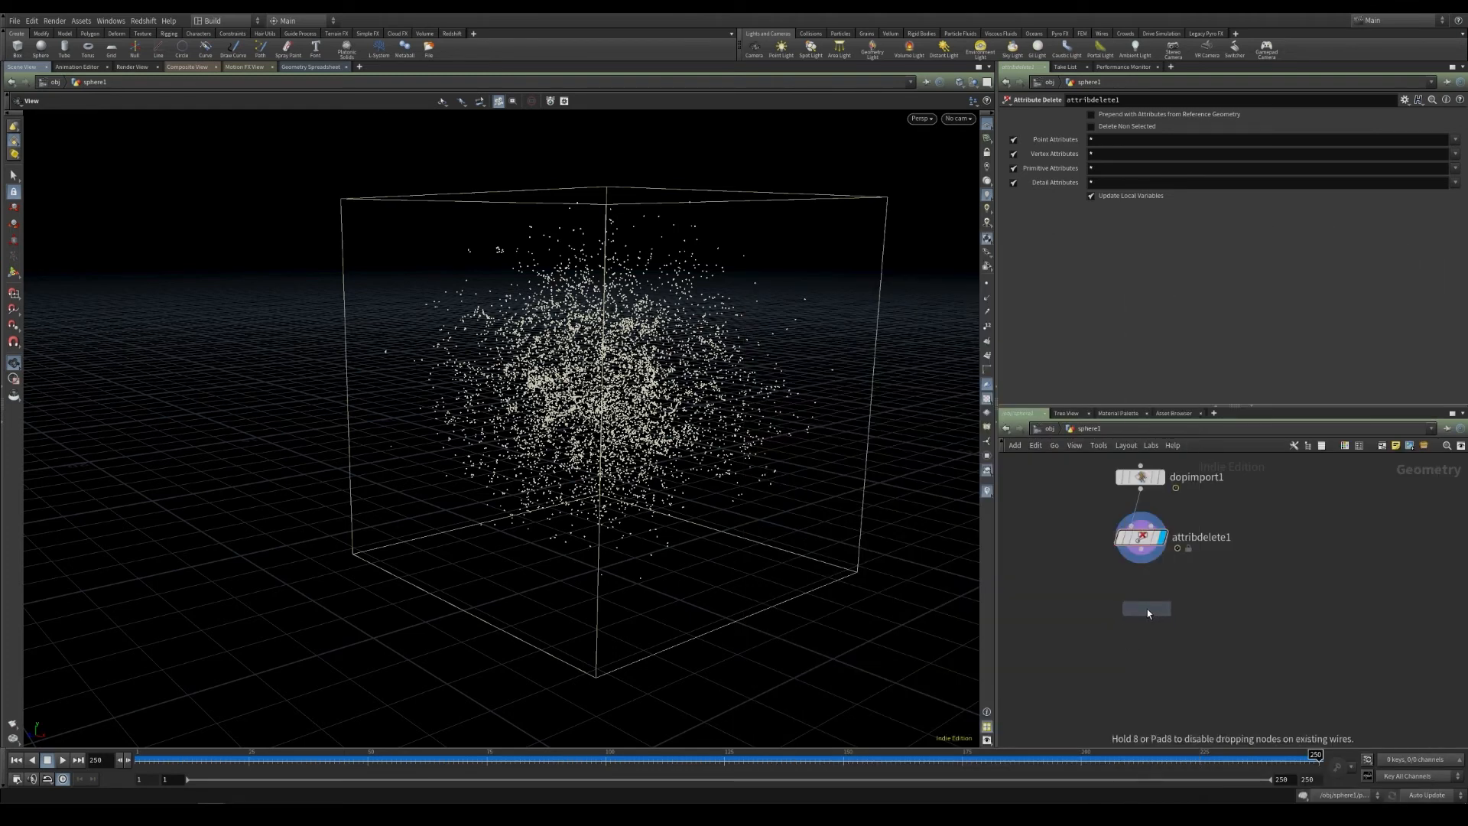
click(1147, 609)
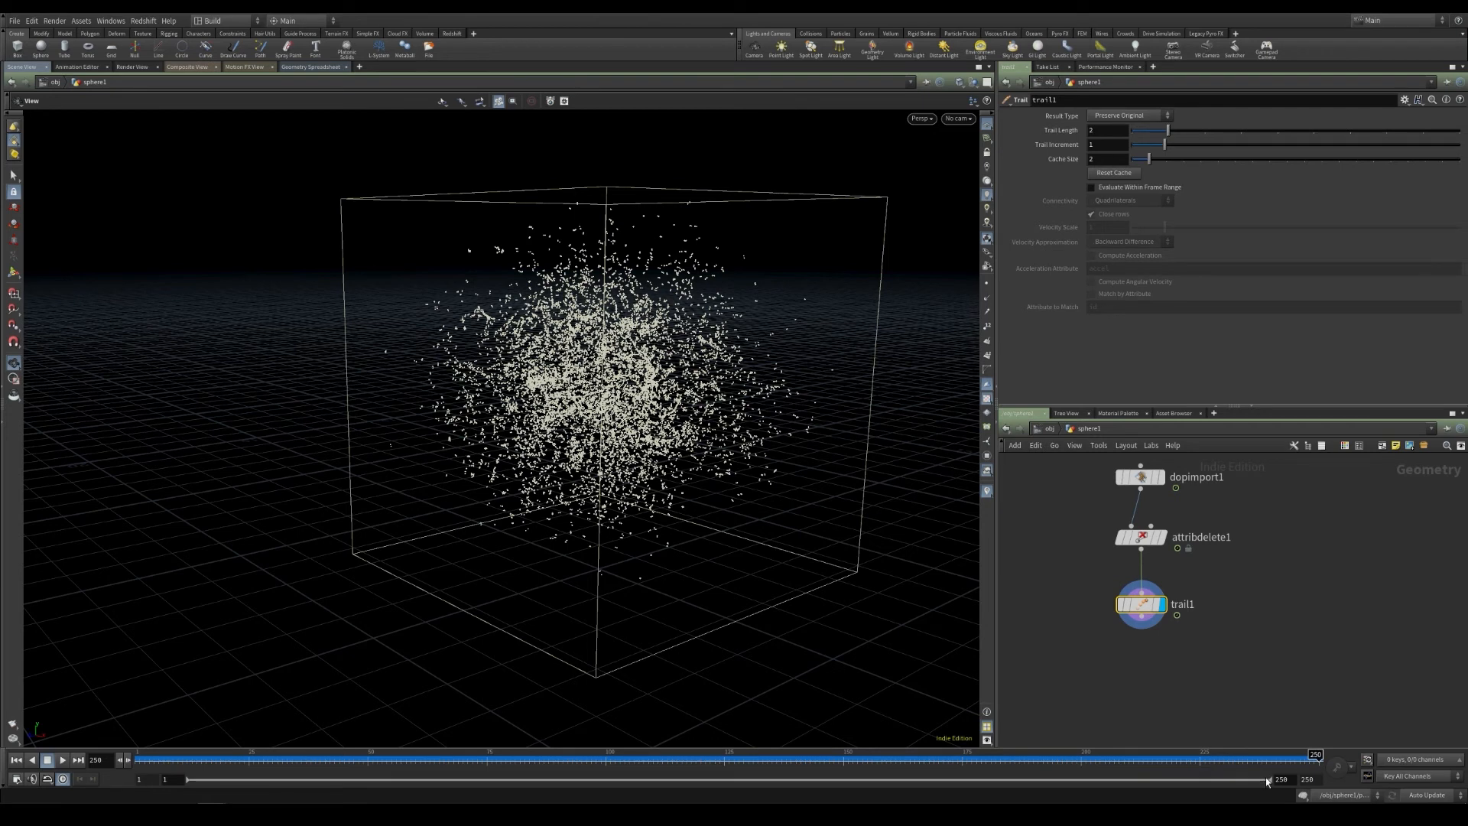
Step: Set the Trail node's Trail Length to 250
click(1116, 131)
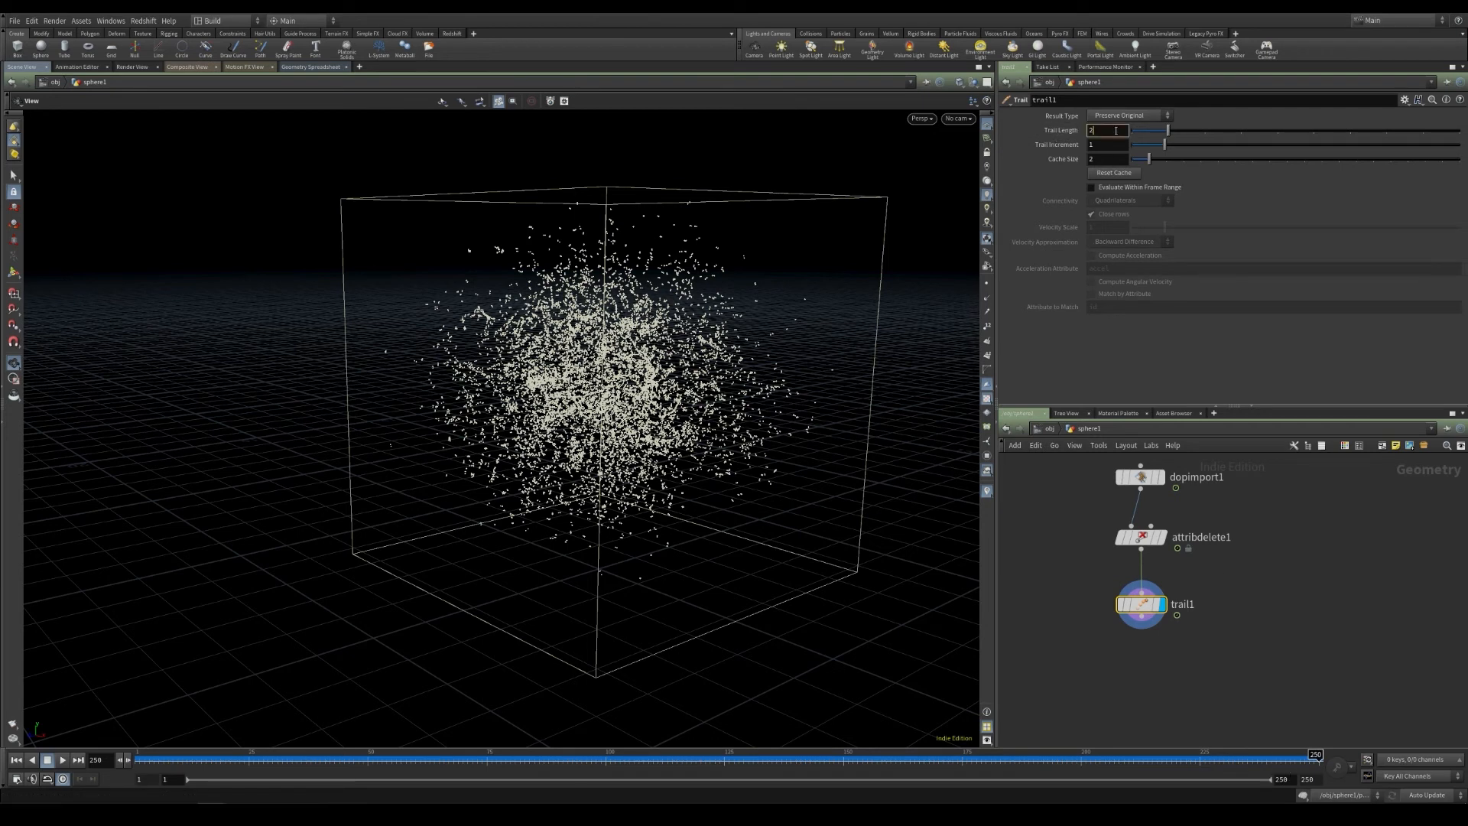
text(50)
key(Return)
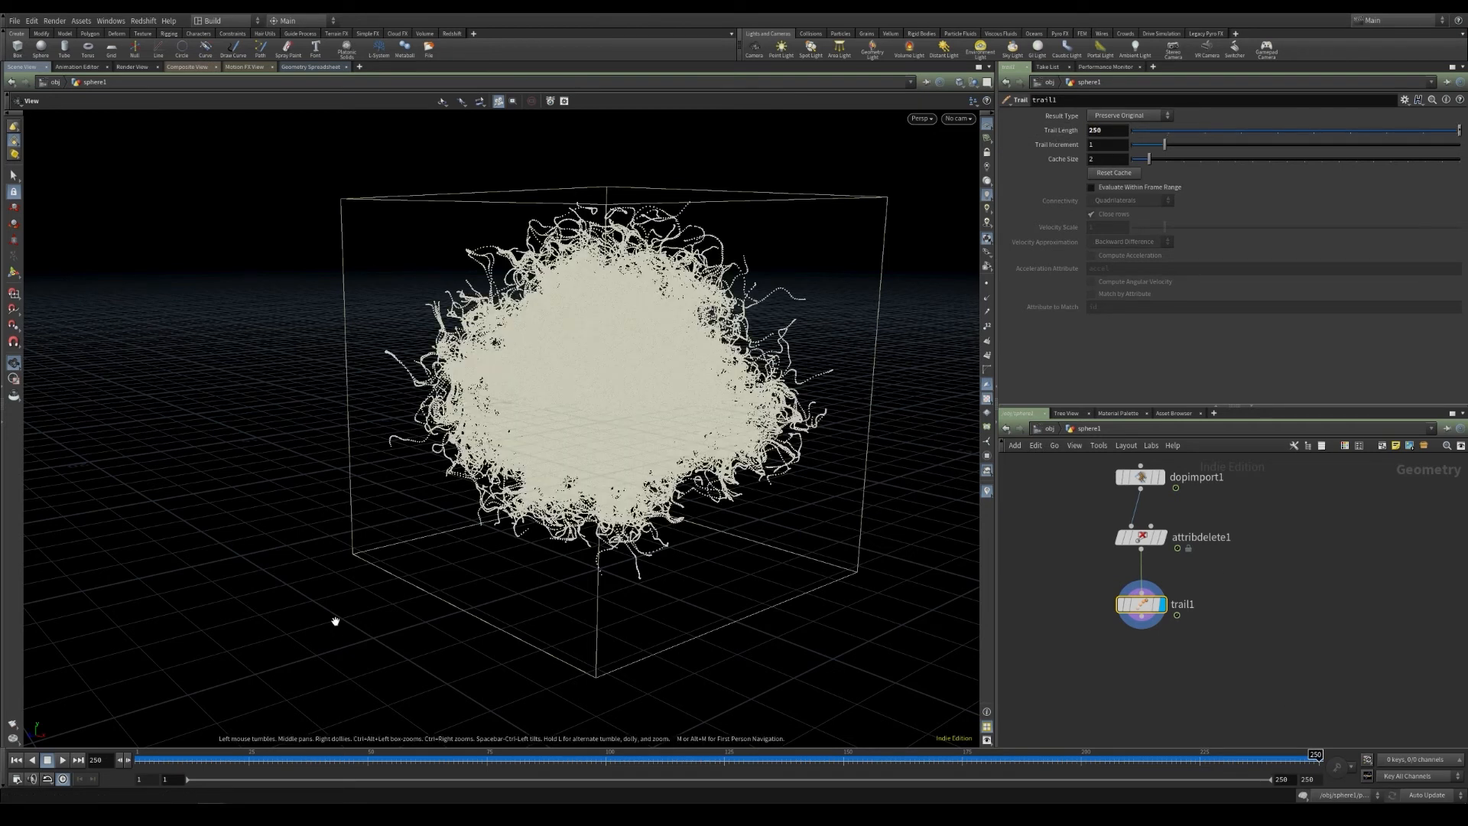
Step: Set the trail's Result Type to Connect as Polygons, turn off Close Rows, and scrub the timeline to check the lines
click(1130, 117)
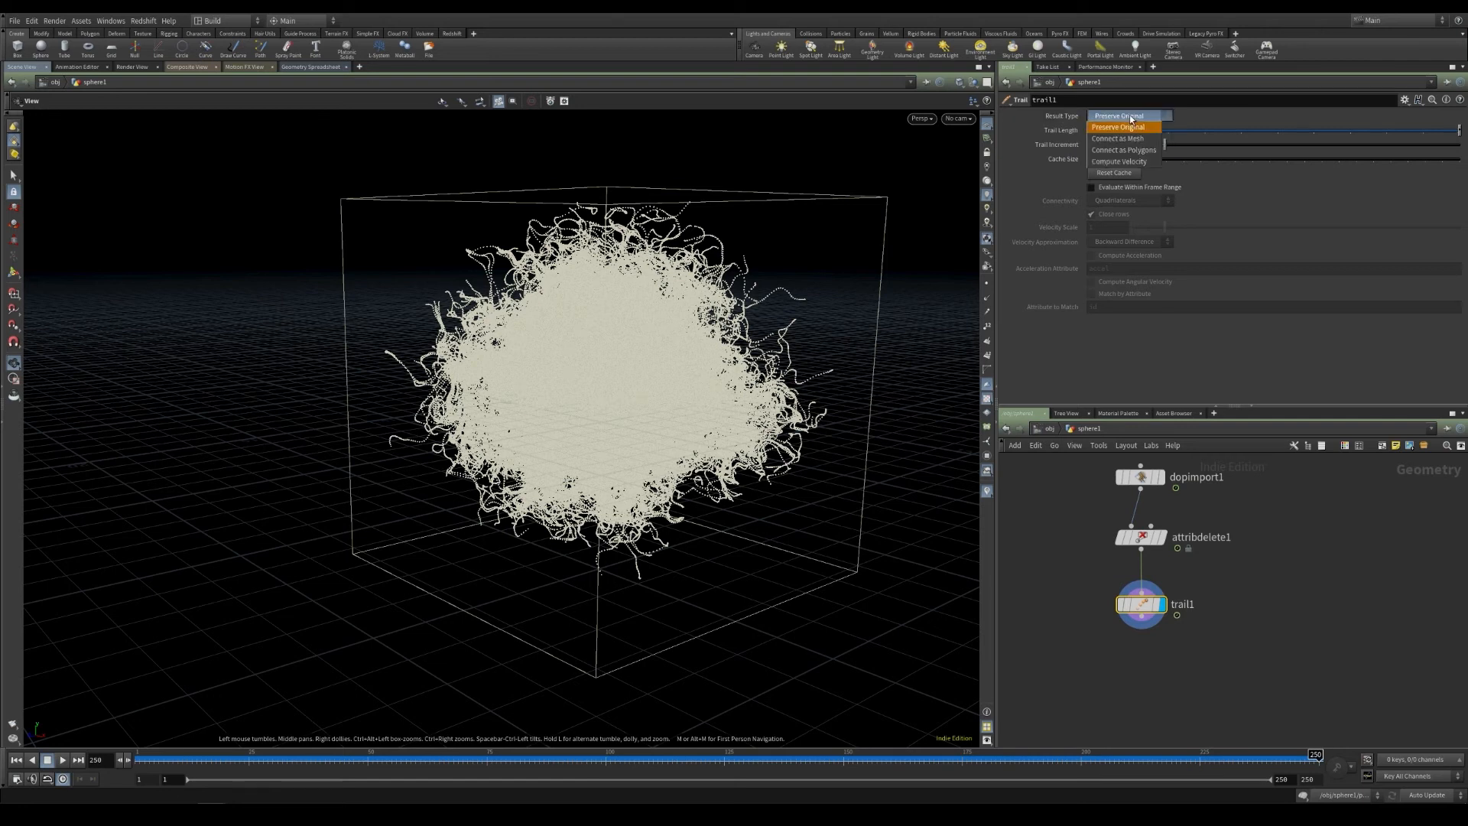
click(1139, 151)
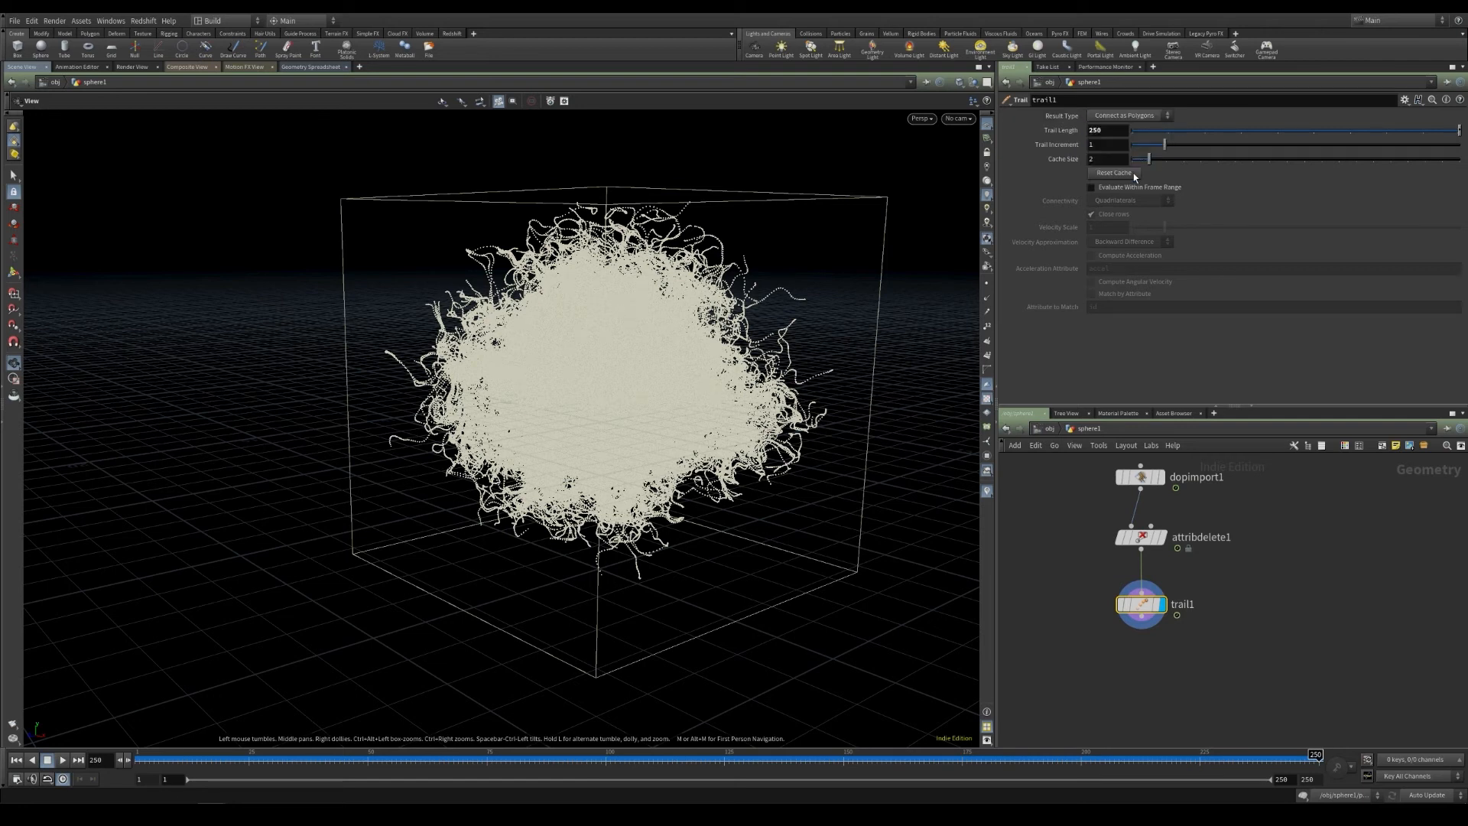
click(1101, 216)
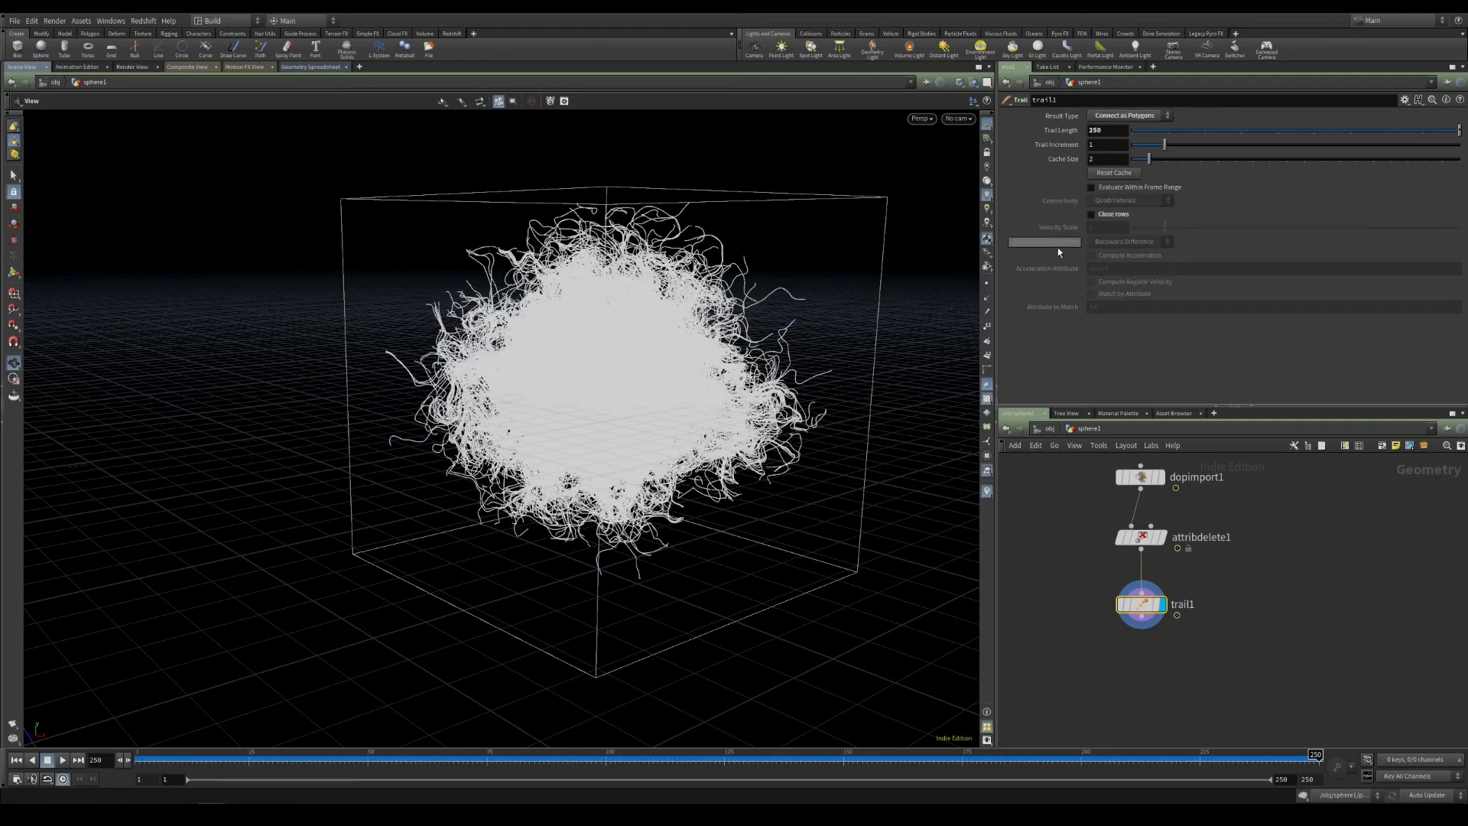
drag(150, 760, 612, 762)
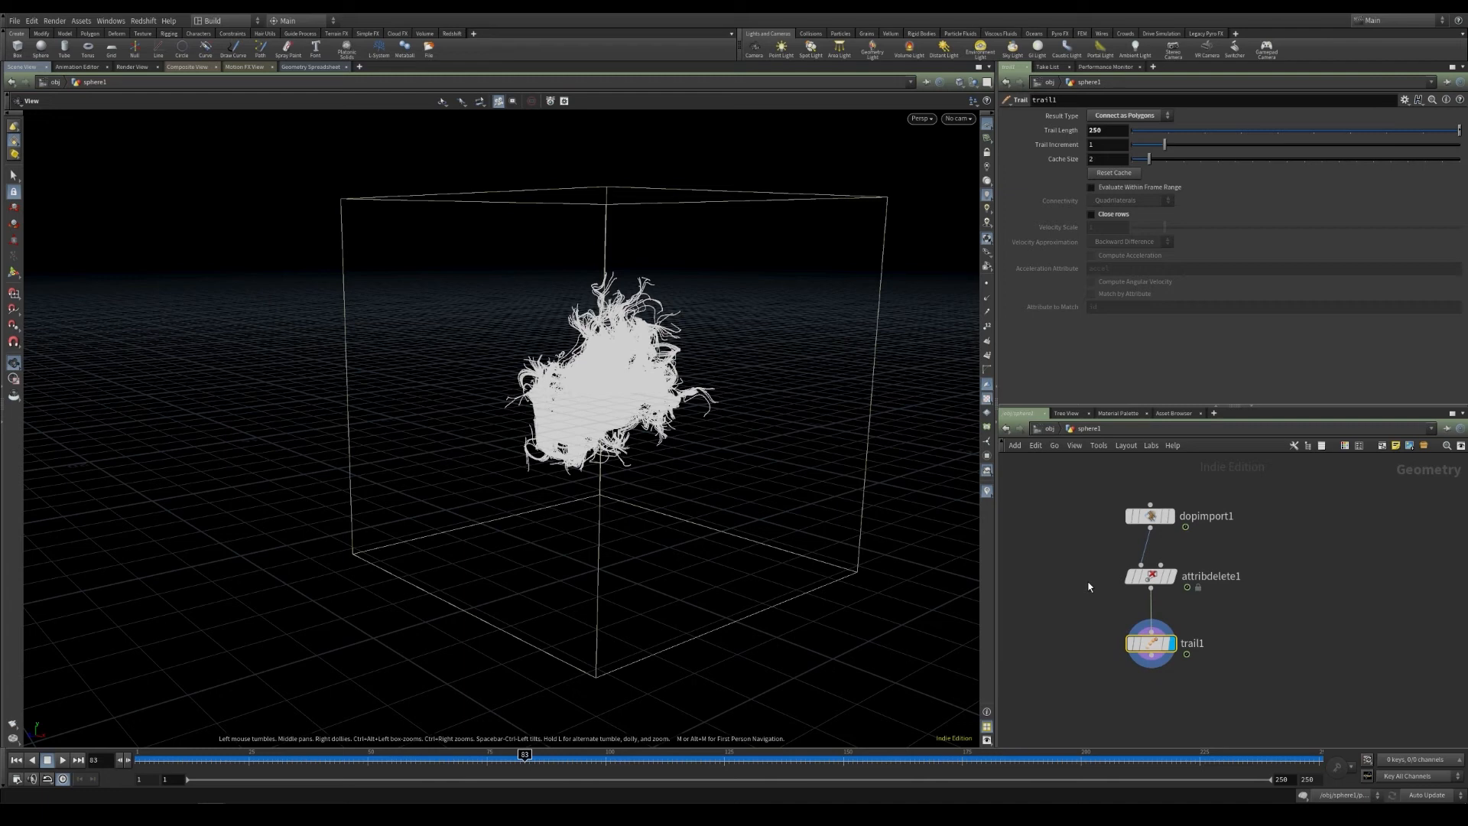
Step: Insert a Point Wrangle between attribdelete1 and trail1 and display its result
middle_drag(1064, 605, 1056, 570)
drag(1144, 616, 1152, 671)
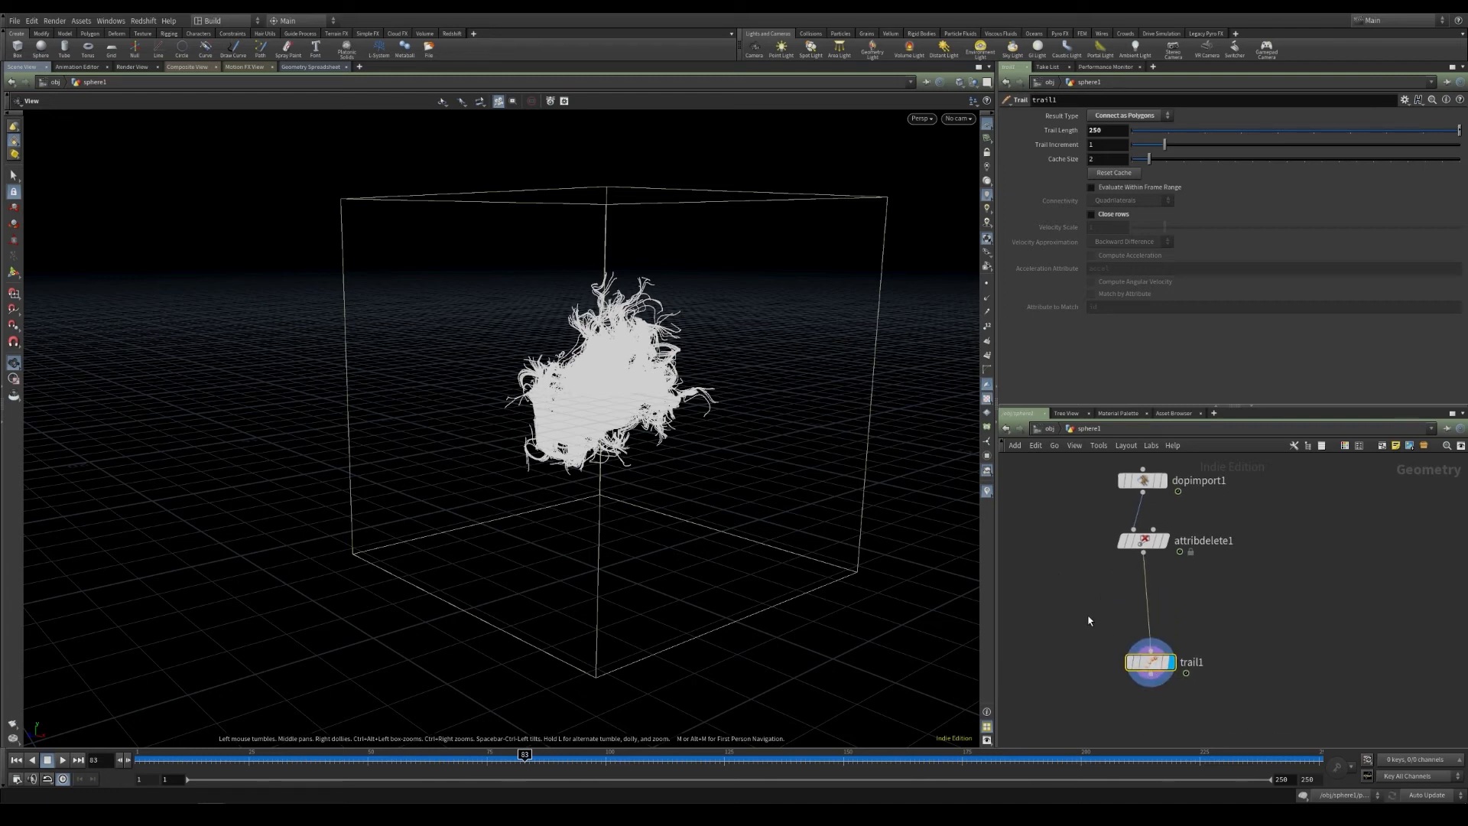
key(Tab)
text(wrangle)
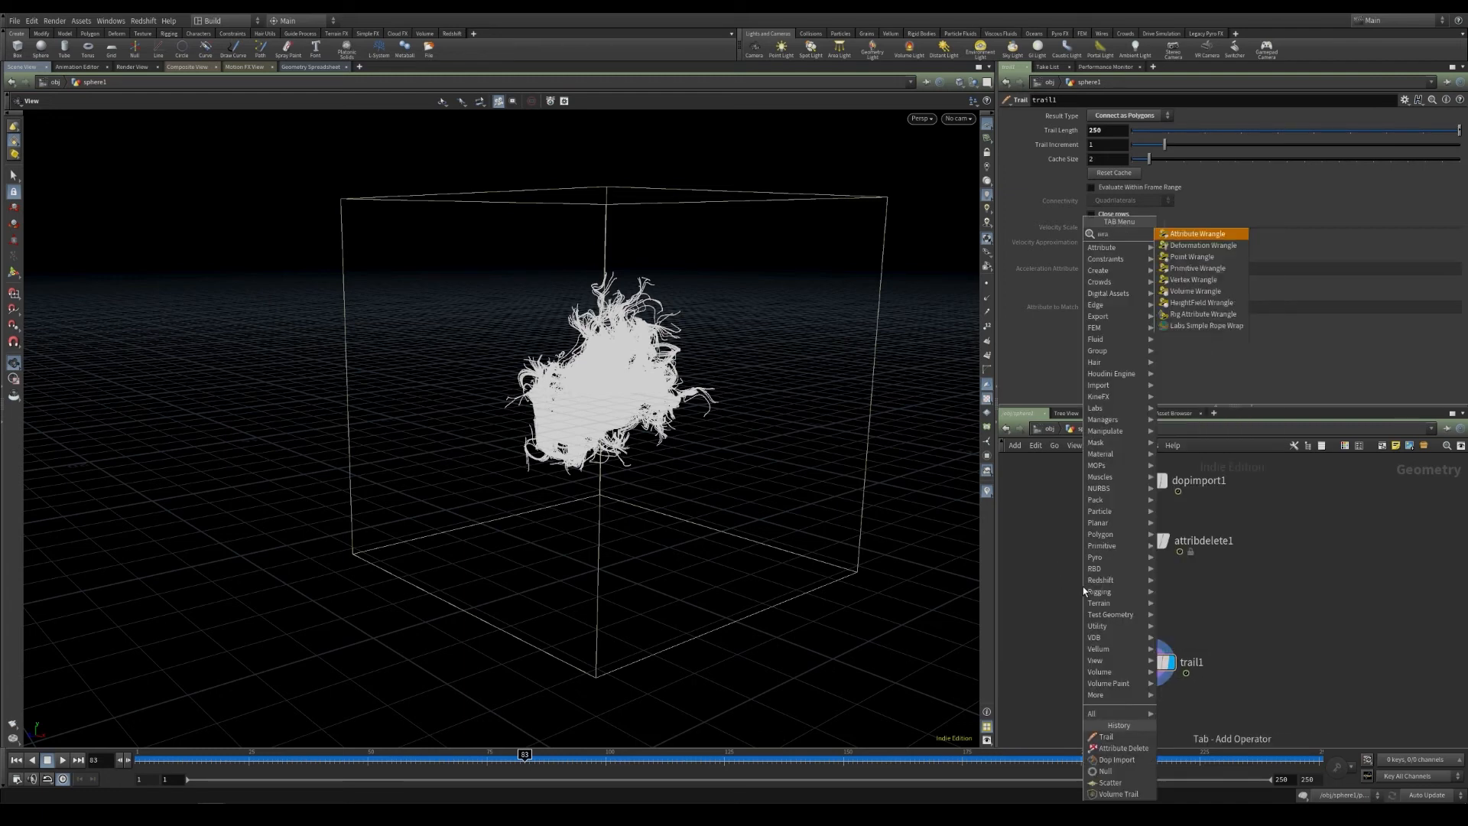
click(1192, 256)
click(1148, 586)
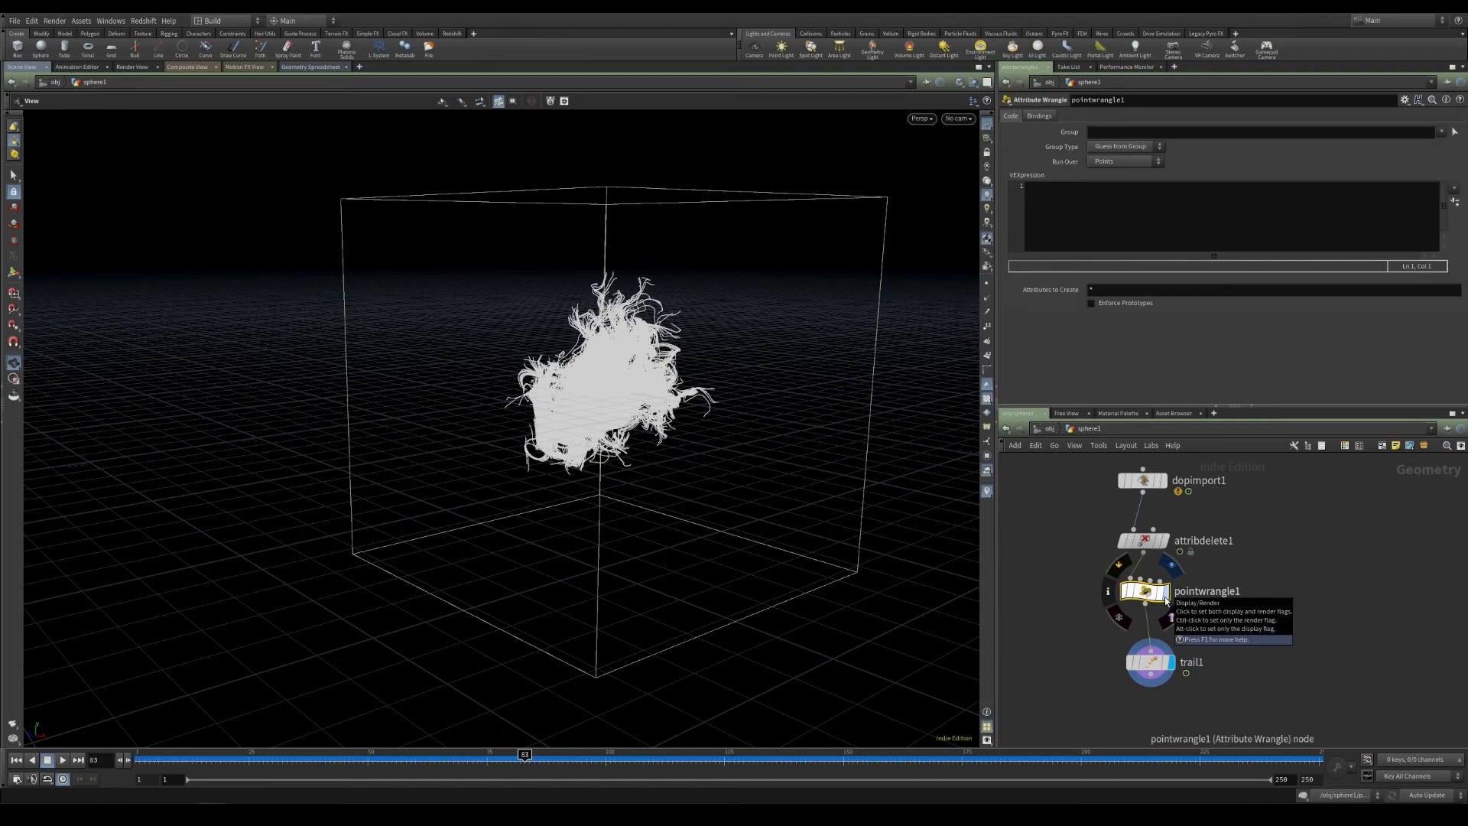
click(1167, 597)
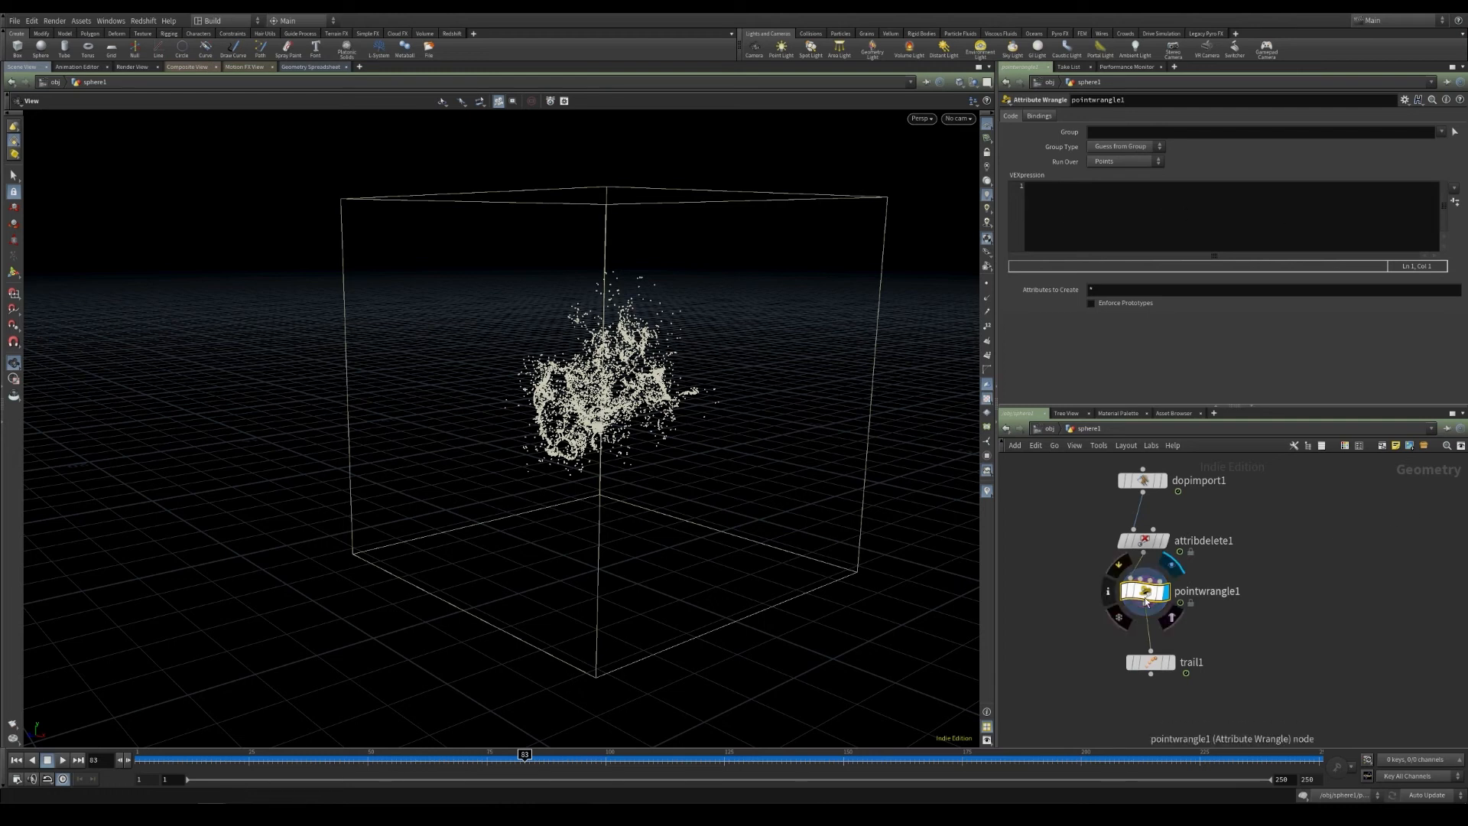
click(1126, 207)
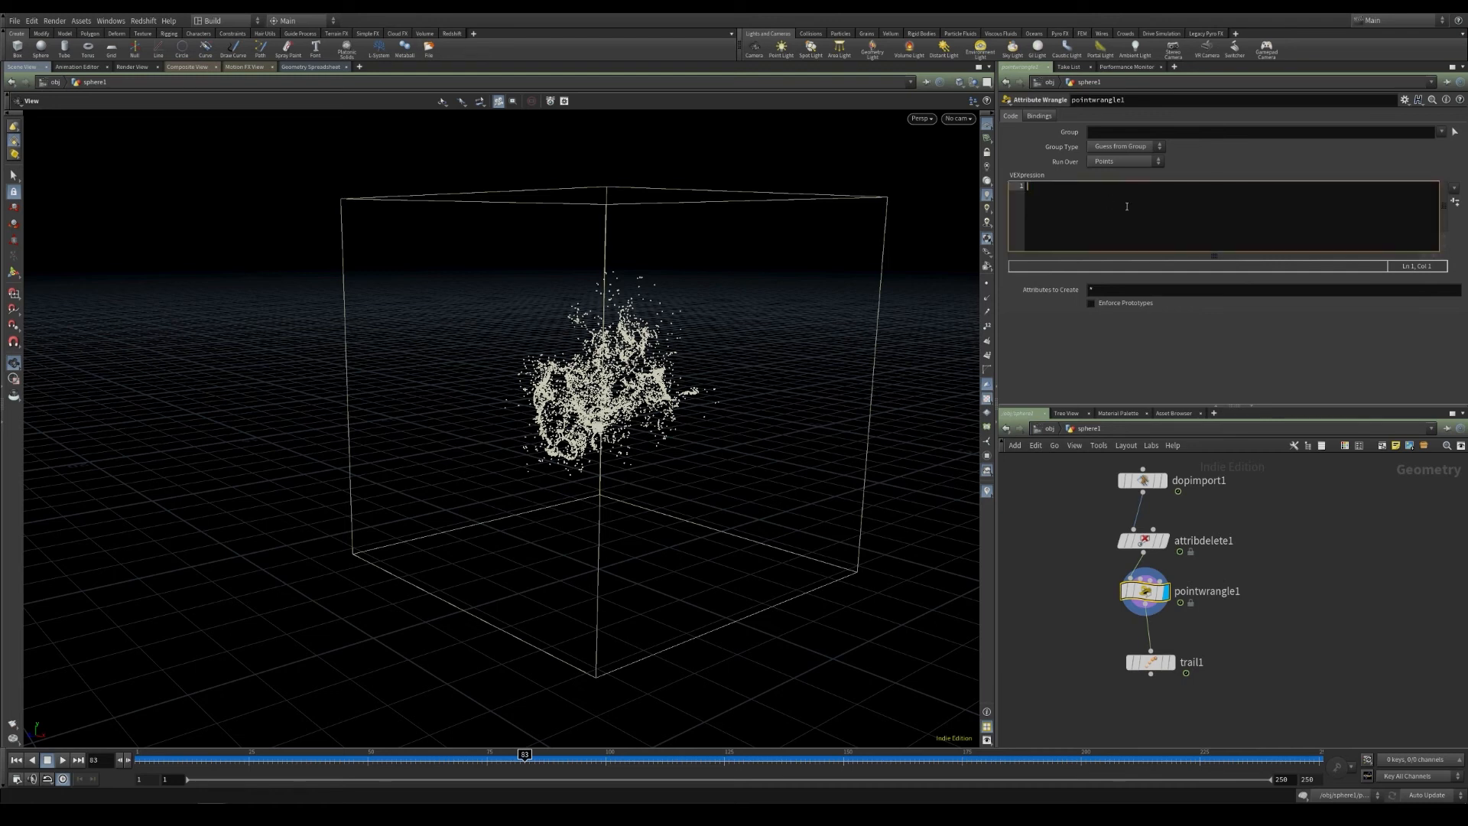
text(floa)
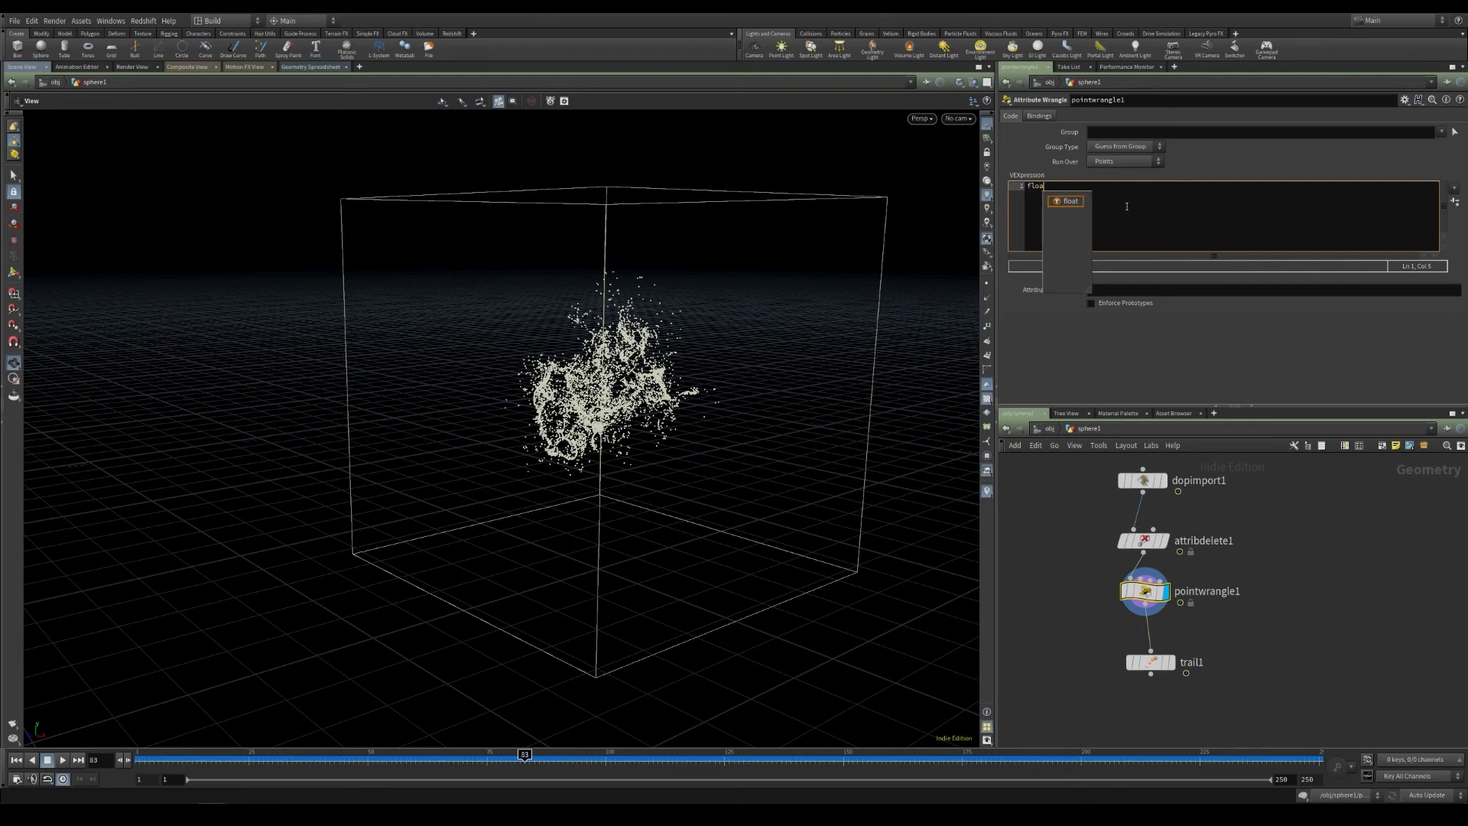
text(t rand )
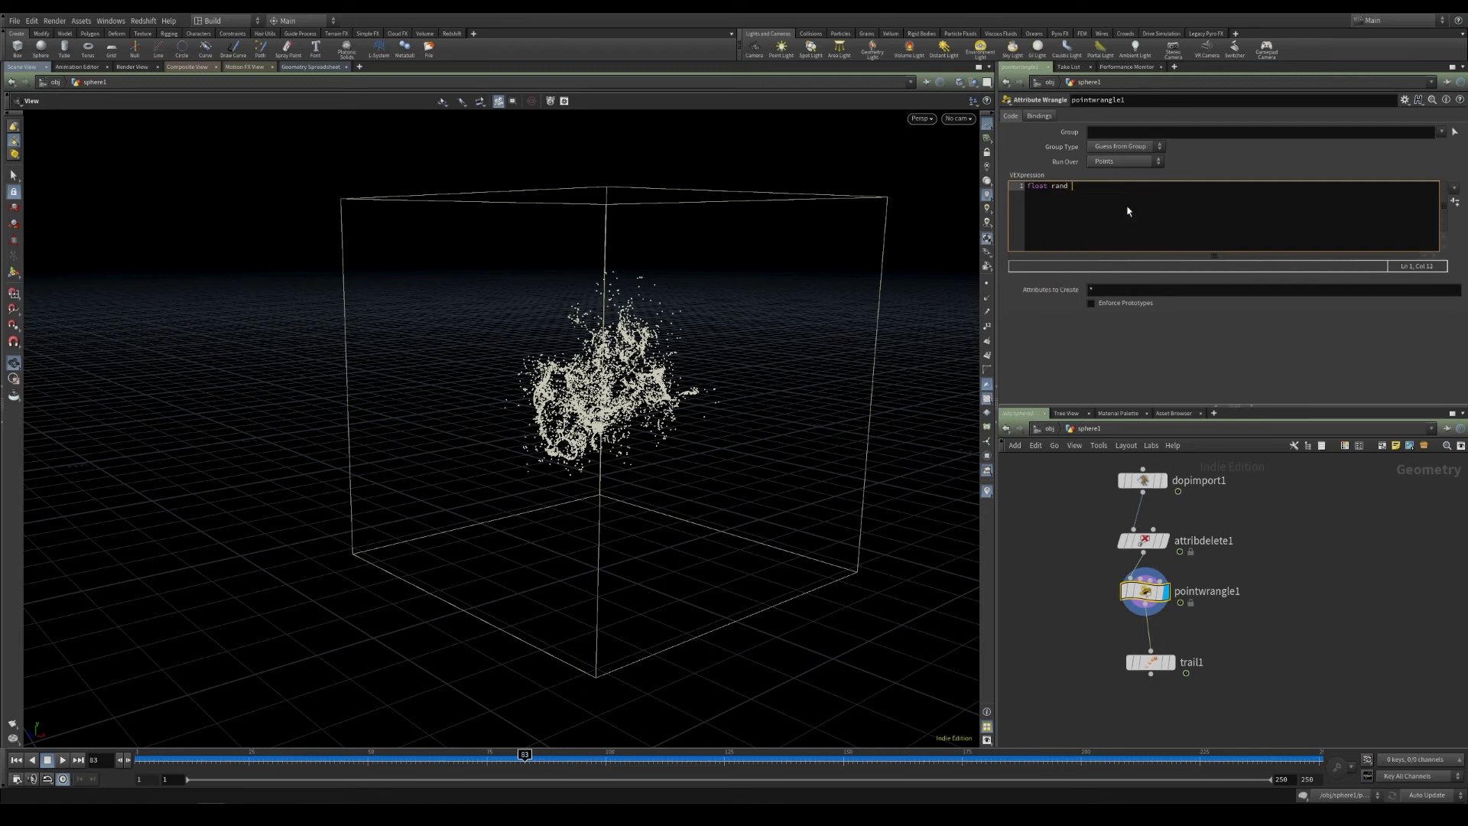
text(= rand()
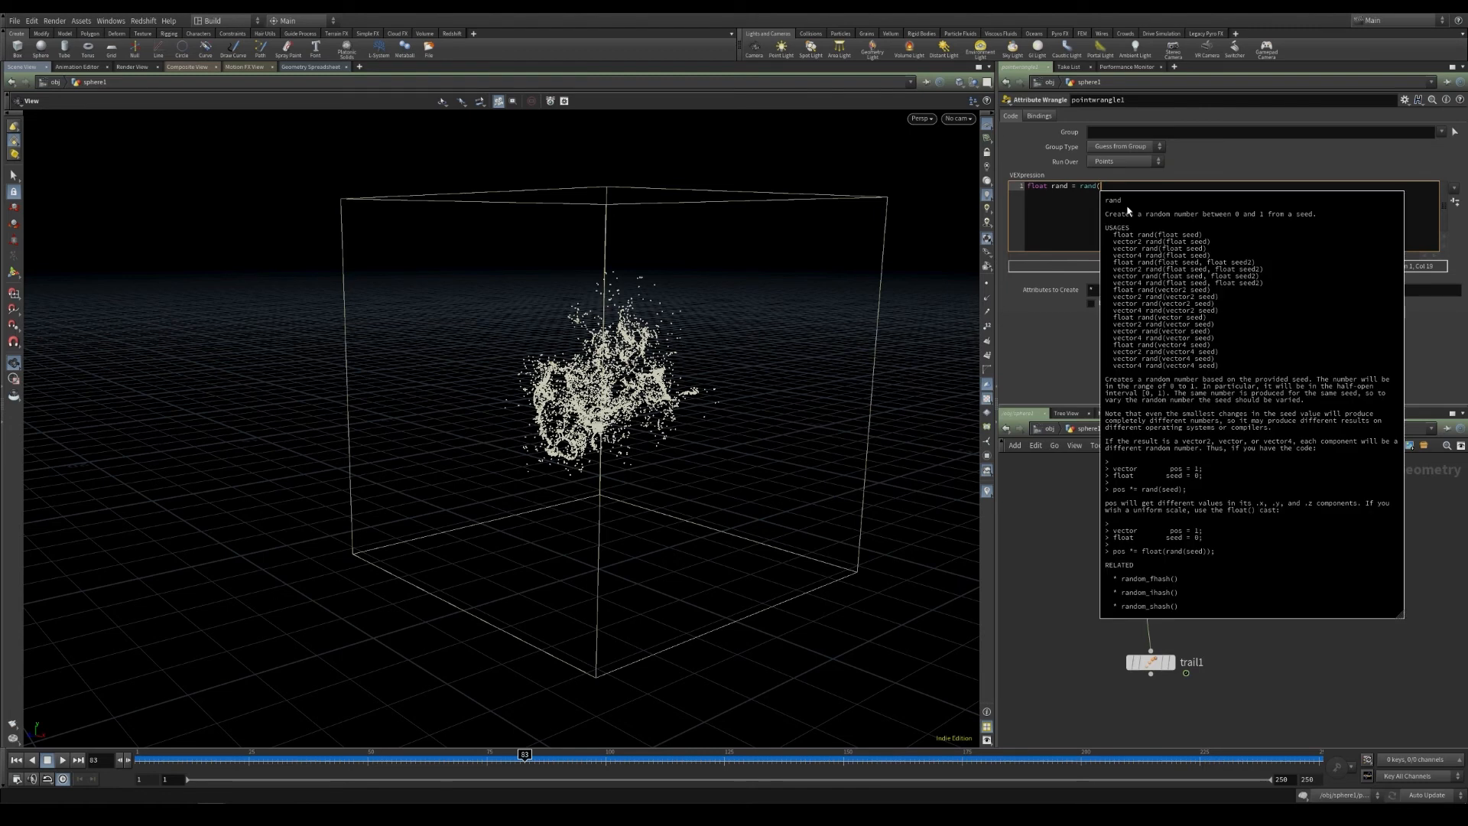
text(@ptnum+1)
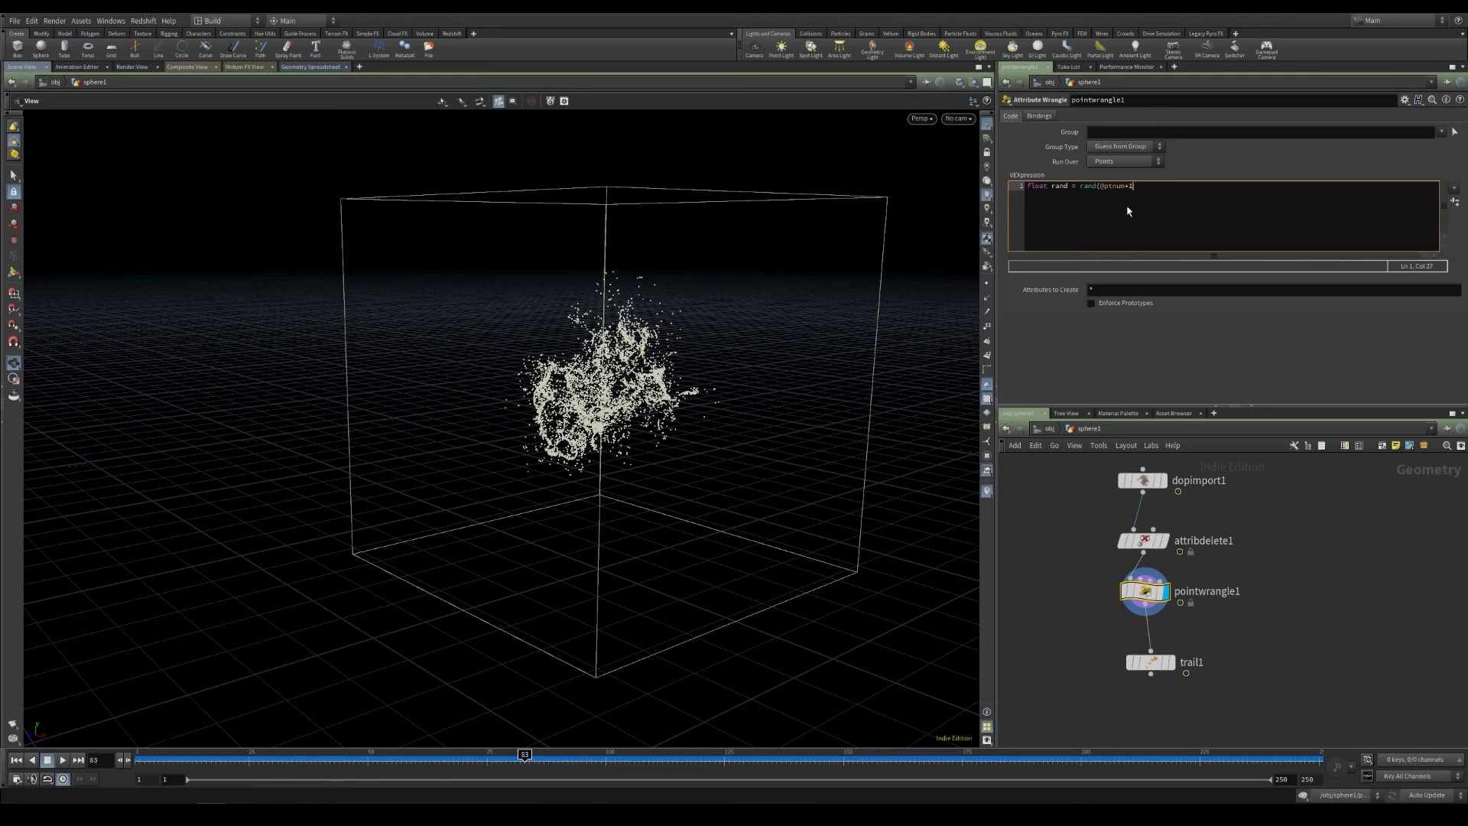
text();)
key(Return)
key(Return)
Step: Store the random value in a float attribute by adding the line f@col = rand;
text(f@)
key(Escape)
text(col = rand)
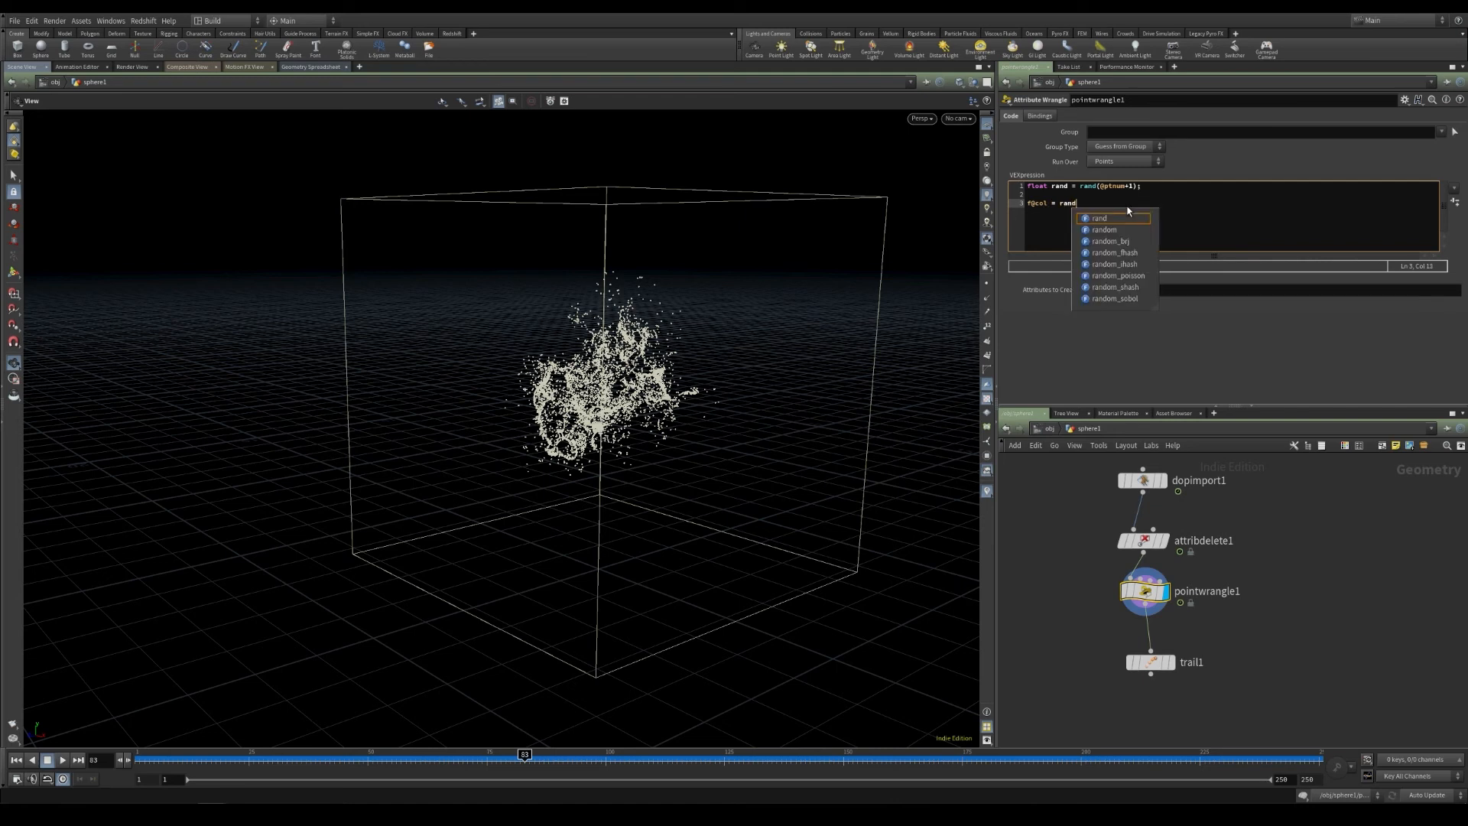
key(BackSpace)
text(;)
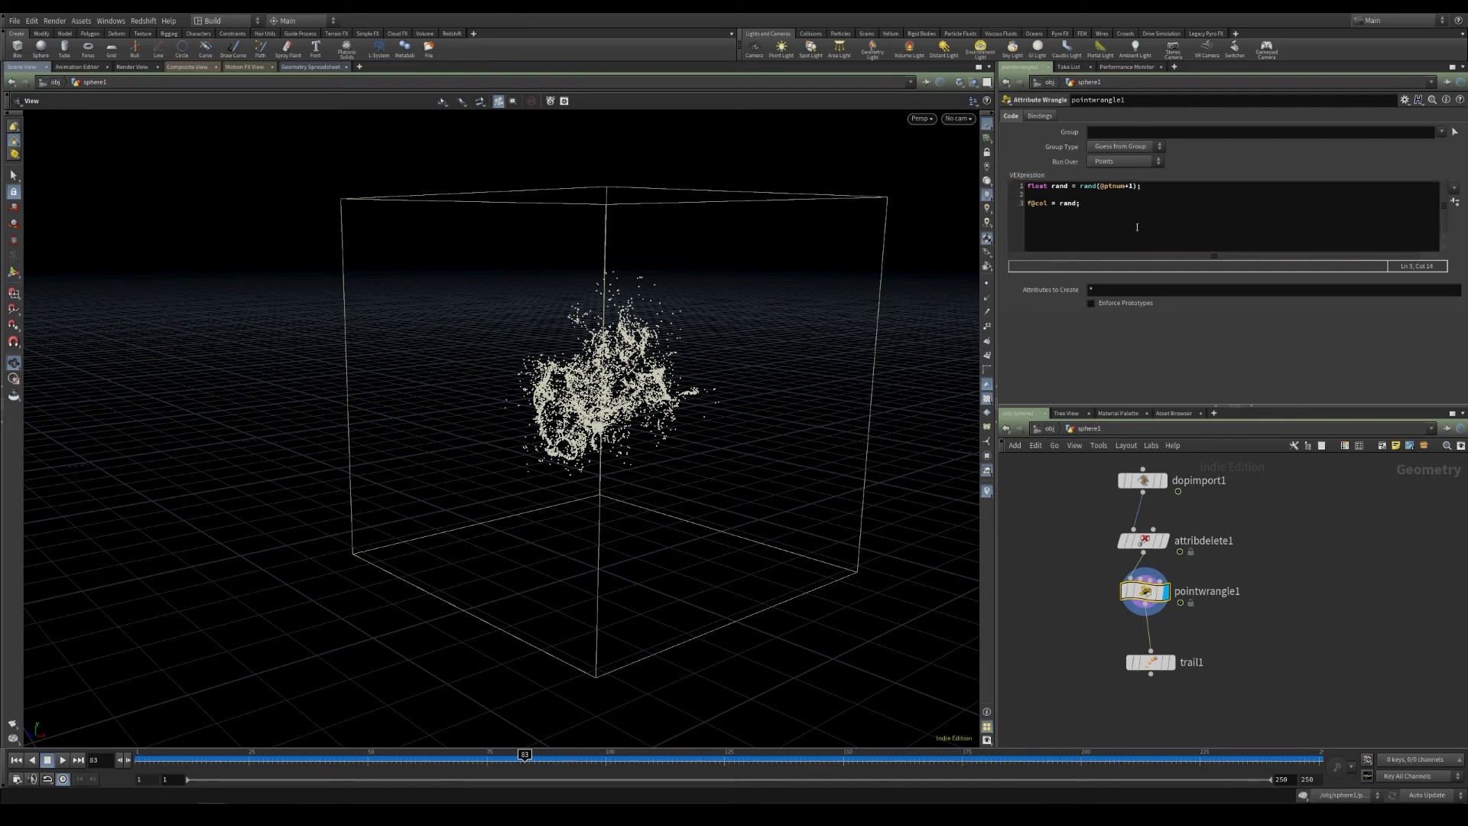
Step: Check the col attribute in the geometry spreadsheet by sorting on its values, and return to the scene view
click(307, 70)
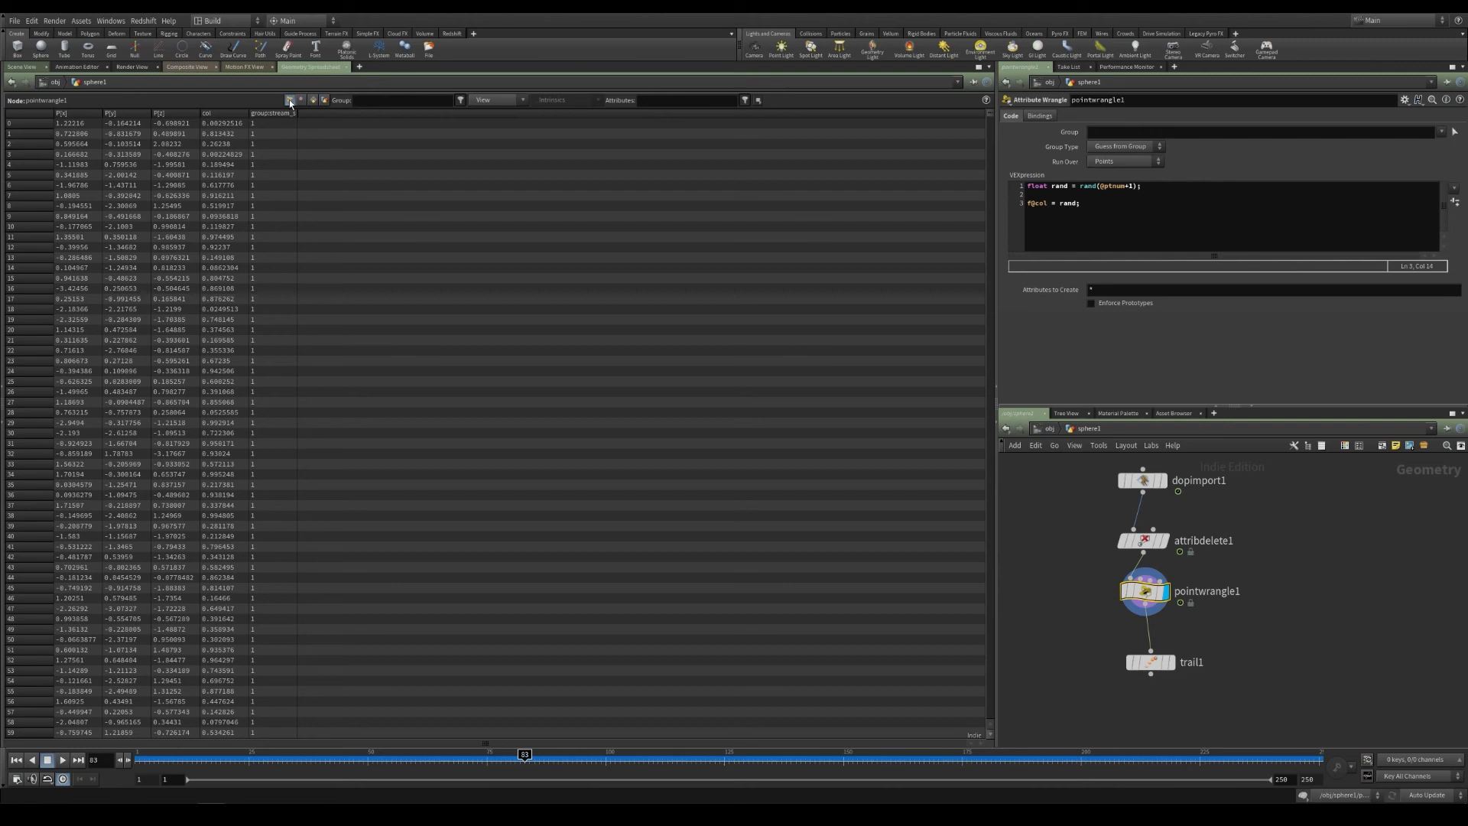
click(227, 115)
click(227, 115)
click(227, 115)
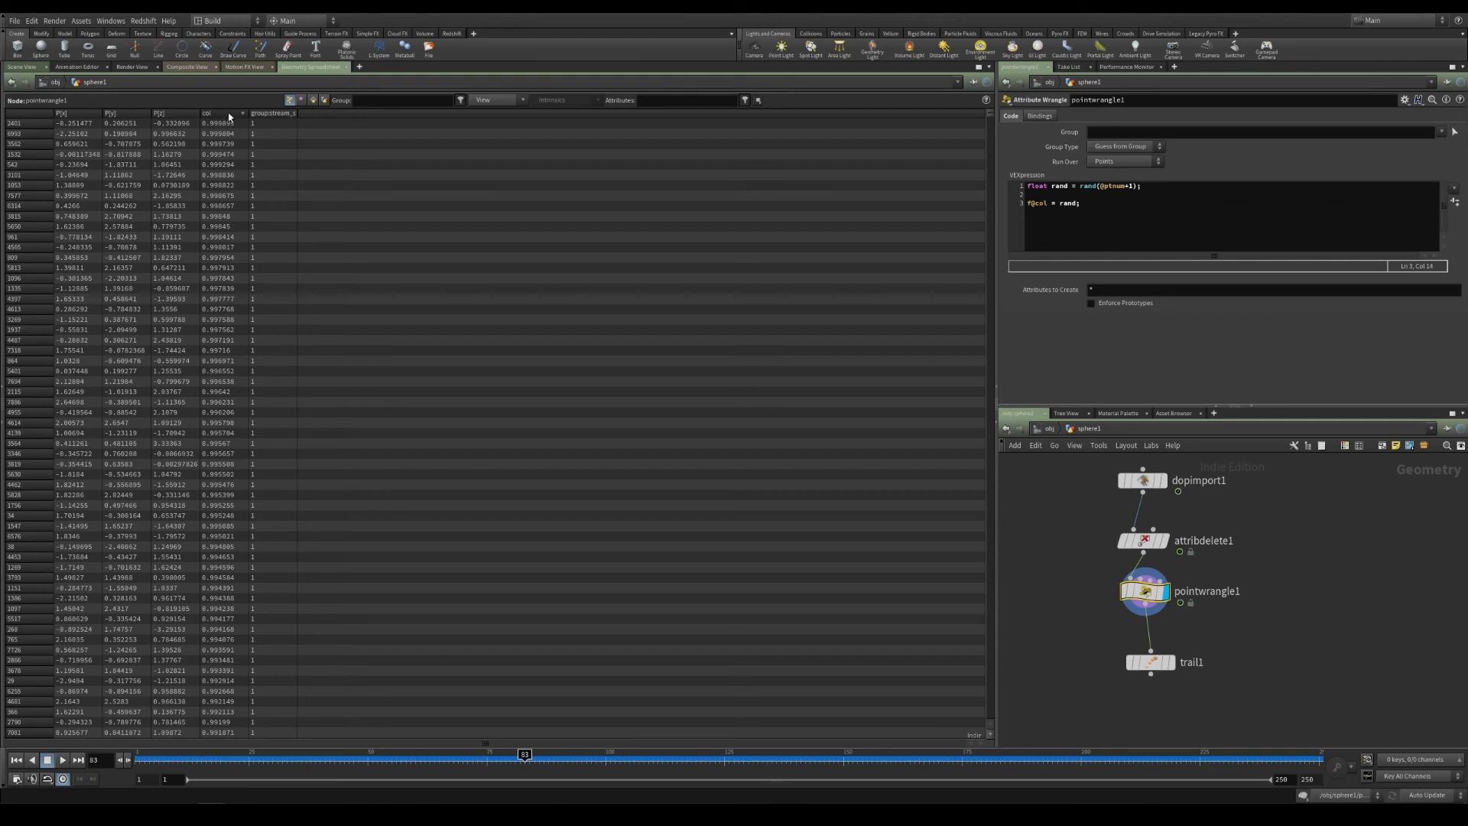
click(28, 68)
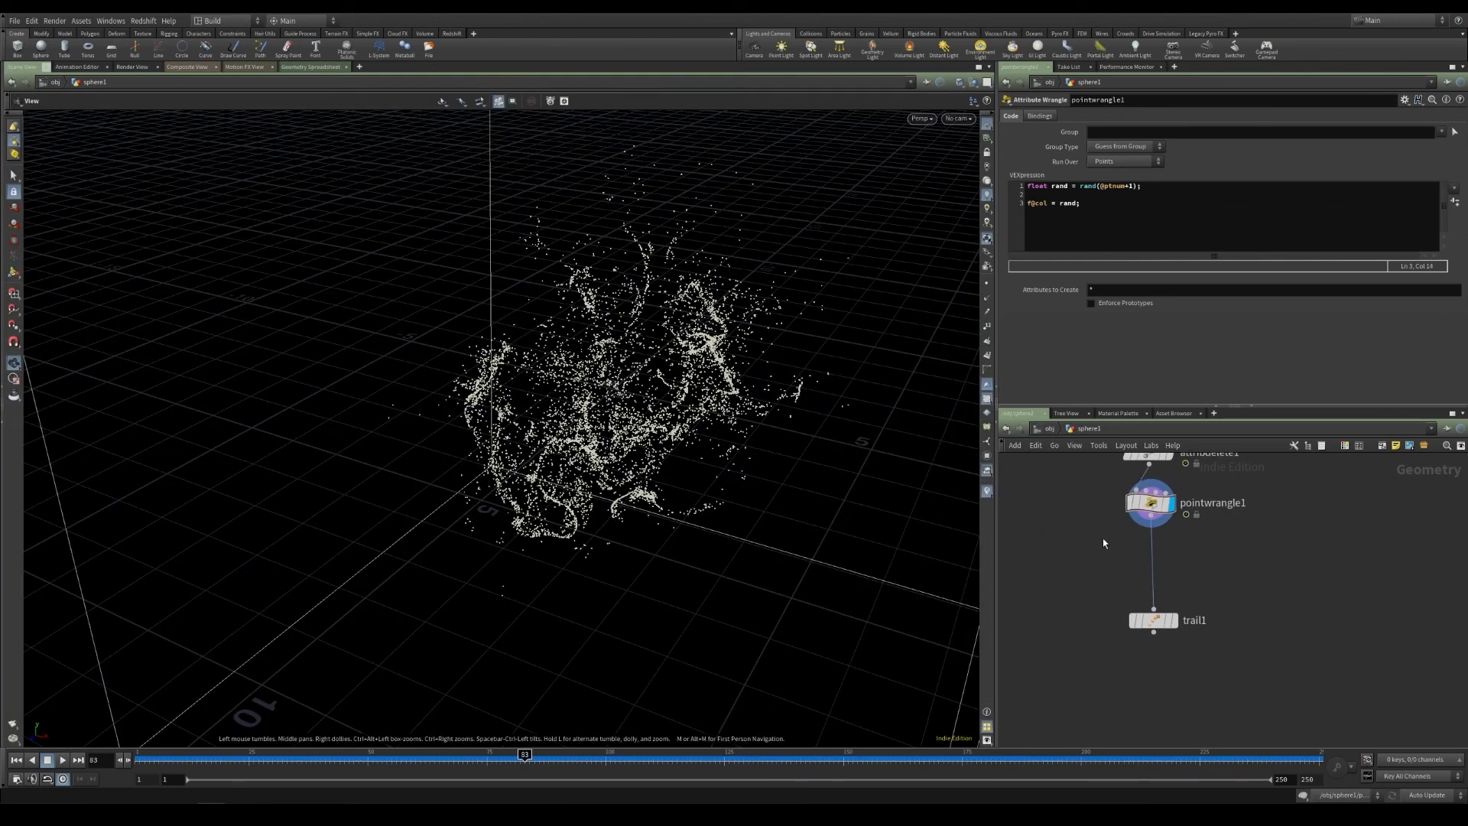
Step: Insert a Color node between pointwrangle1 and trail1
key(Tab)
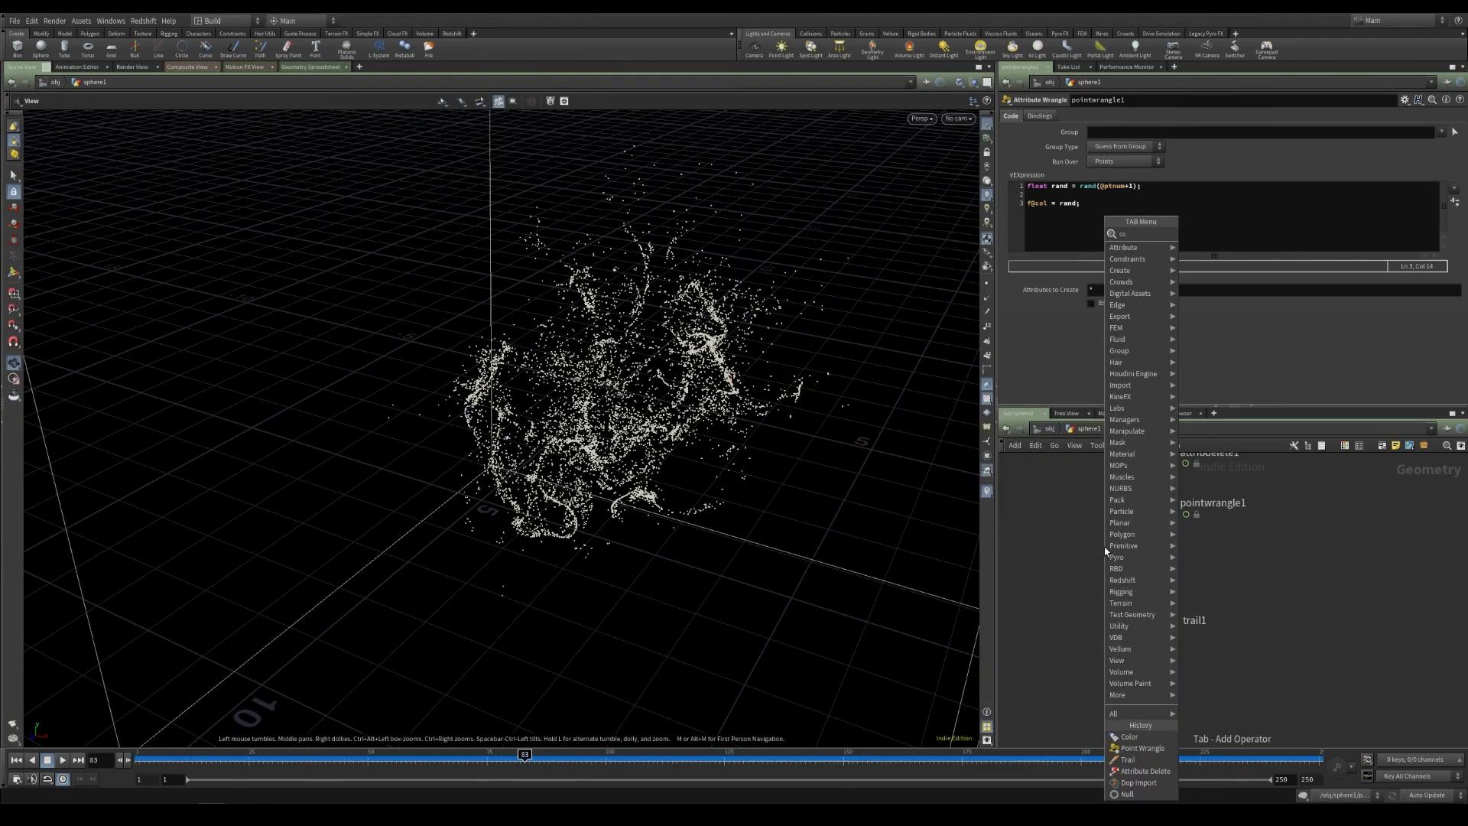
text(color)
key(Return)
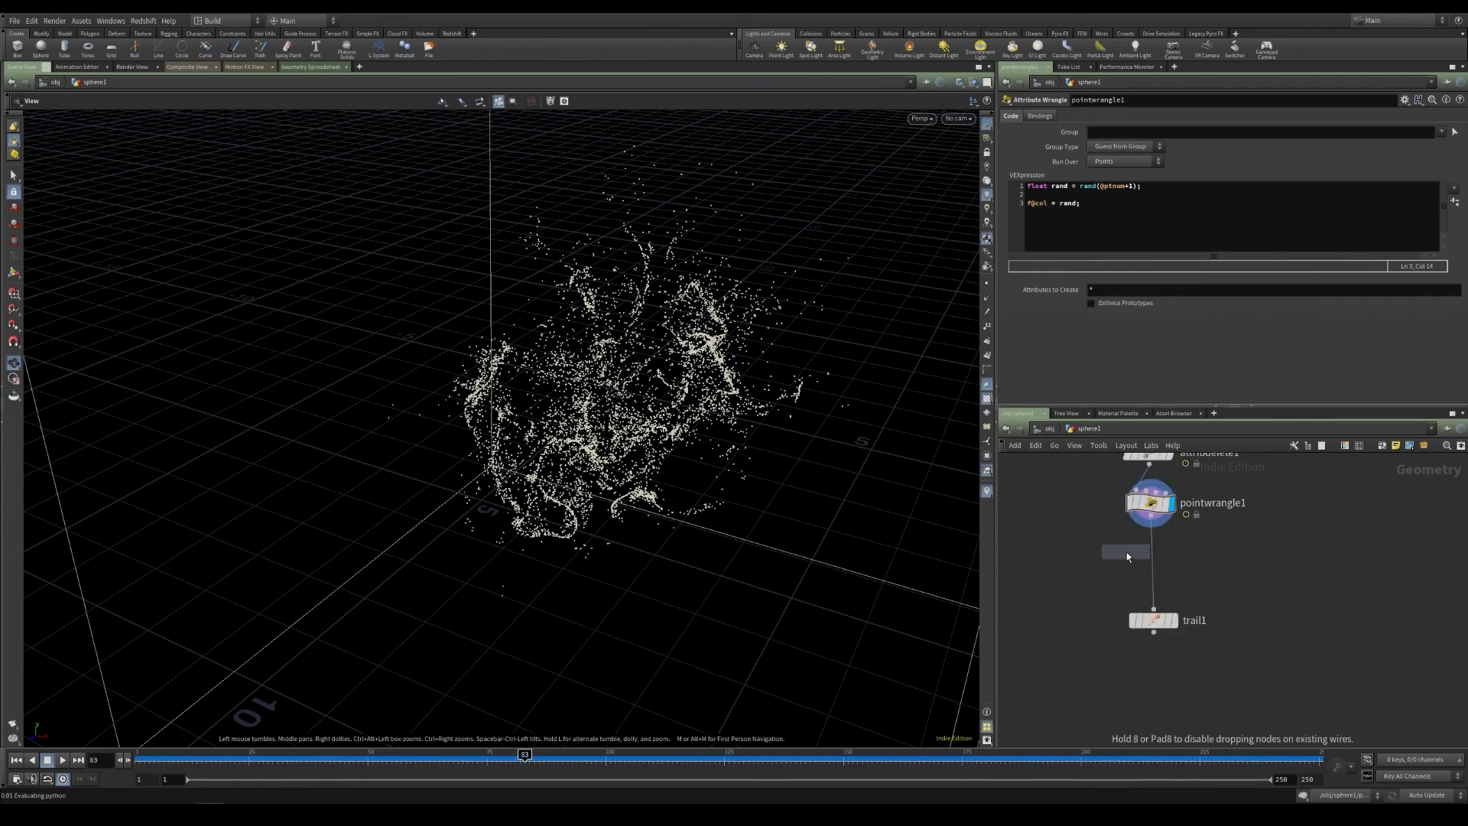
click(1155, 556)
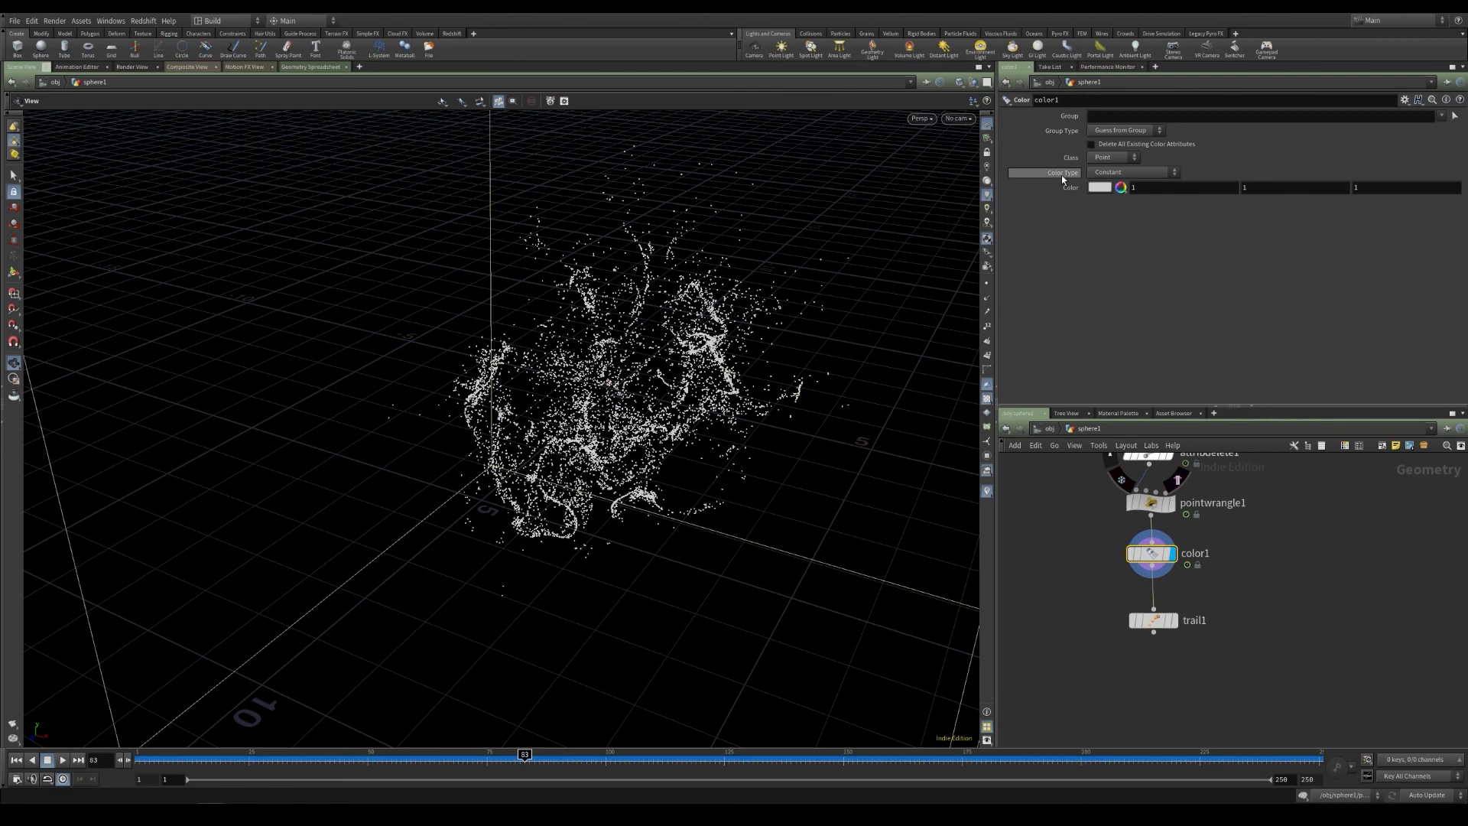
Step: Set the Color node's Color Type to Ramp from Attribute and its Attribute to col
click(1137, 173)
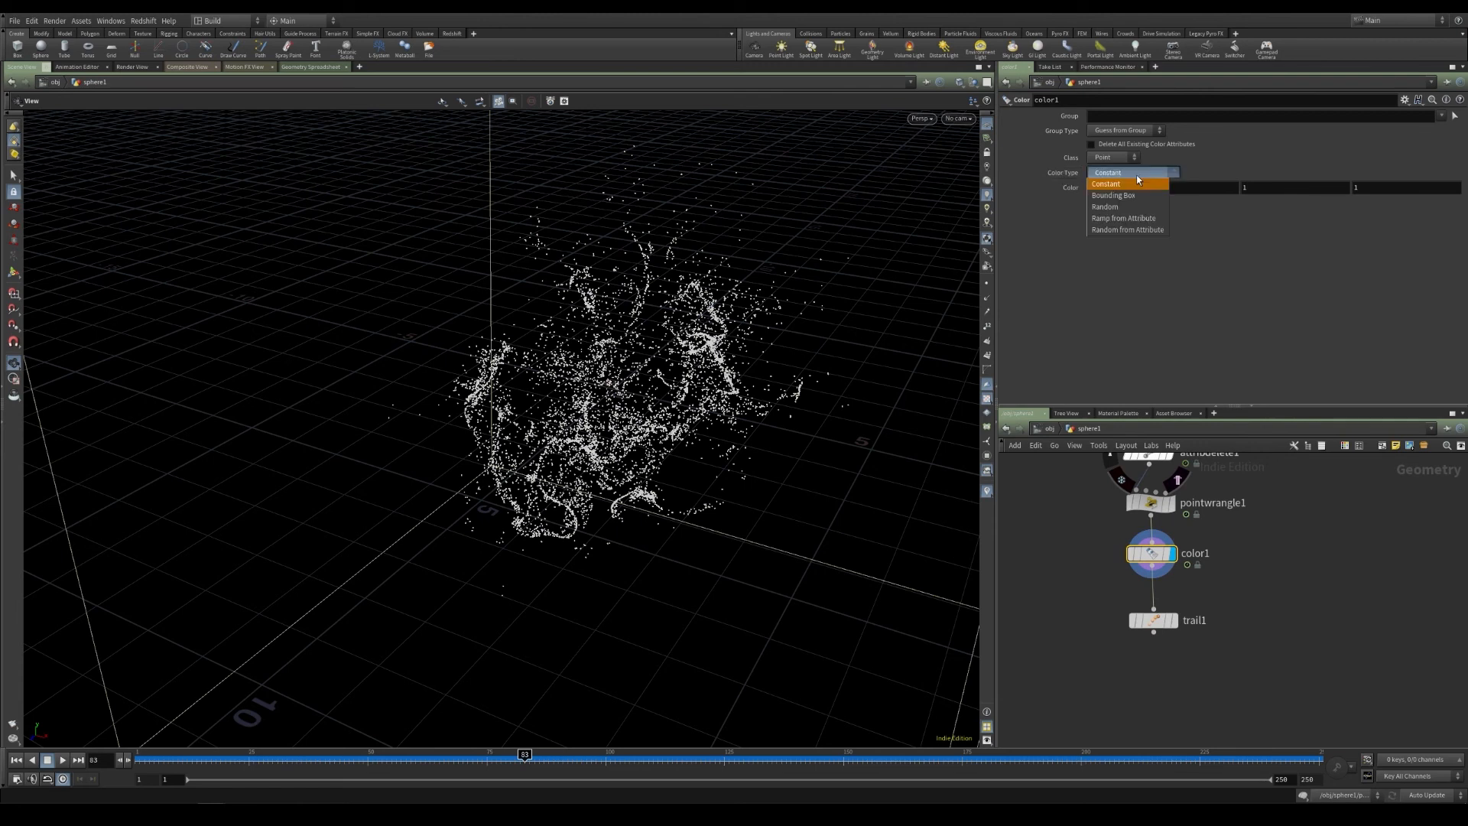
click(1125, 221)
text(col)
key(Return)
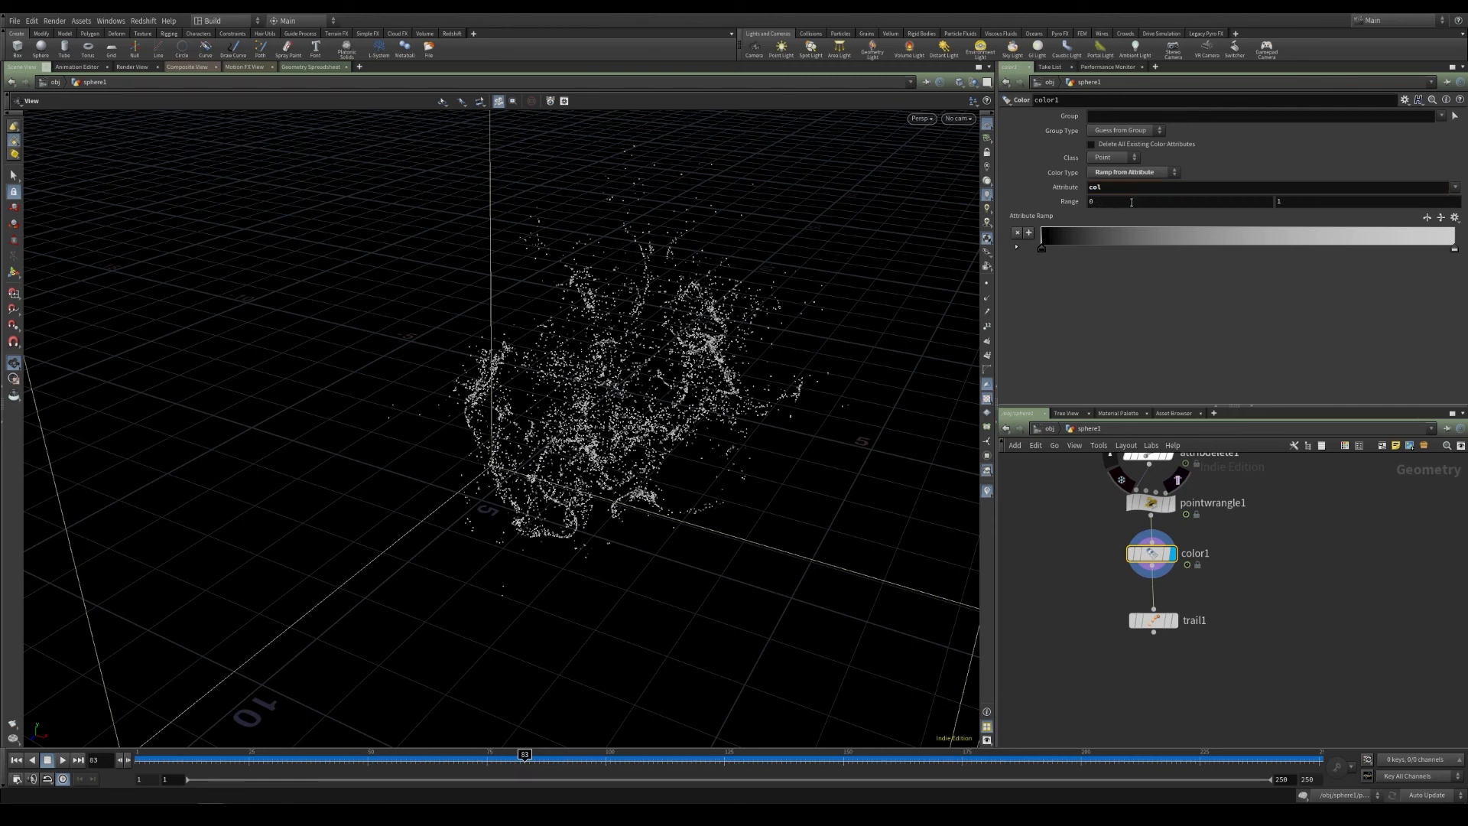
Step: Place the attribute ramp's light key slightly past the middle and set its interpolation to Constant
click(1262, 237)
right_click(1261, 250)
mouse_move(1272, 259)
click(1392, 257)
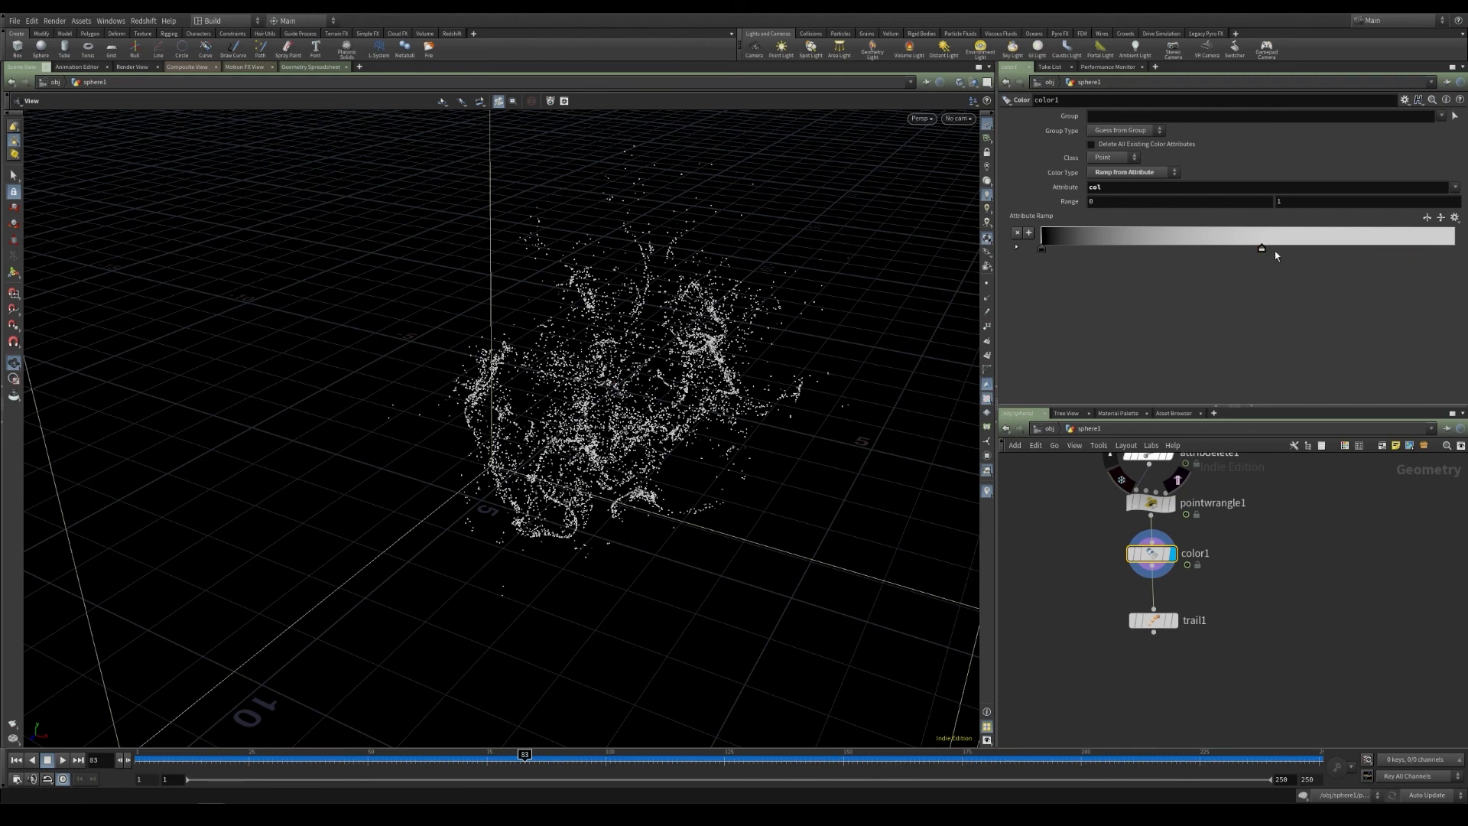
Step: Colour the ramp's start key cyan and its second key dark blue with hue 240, saturation 0.836 and value 0.387
double_click(1040, 250)
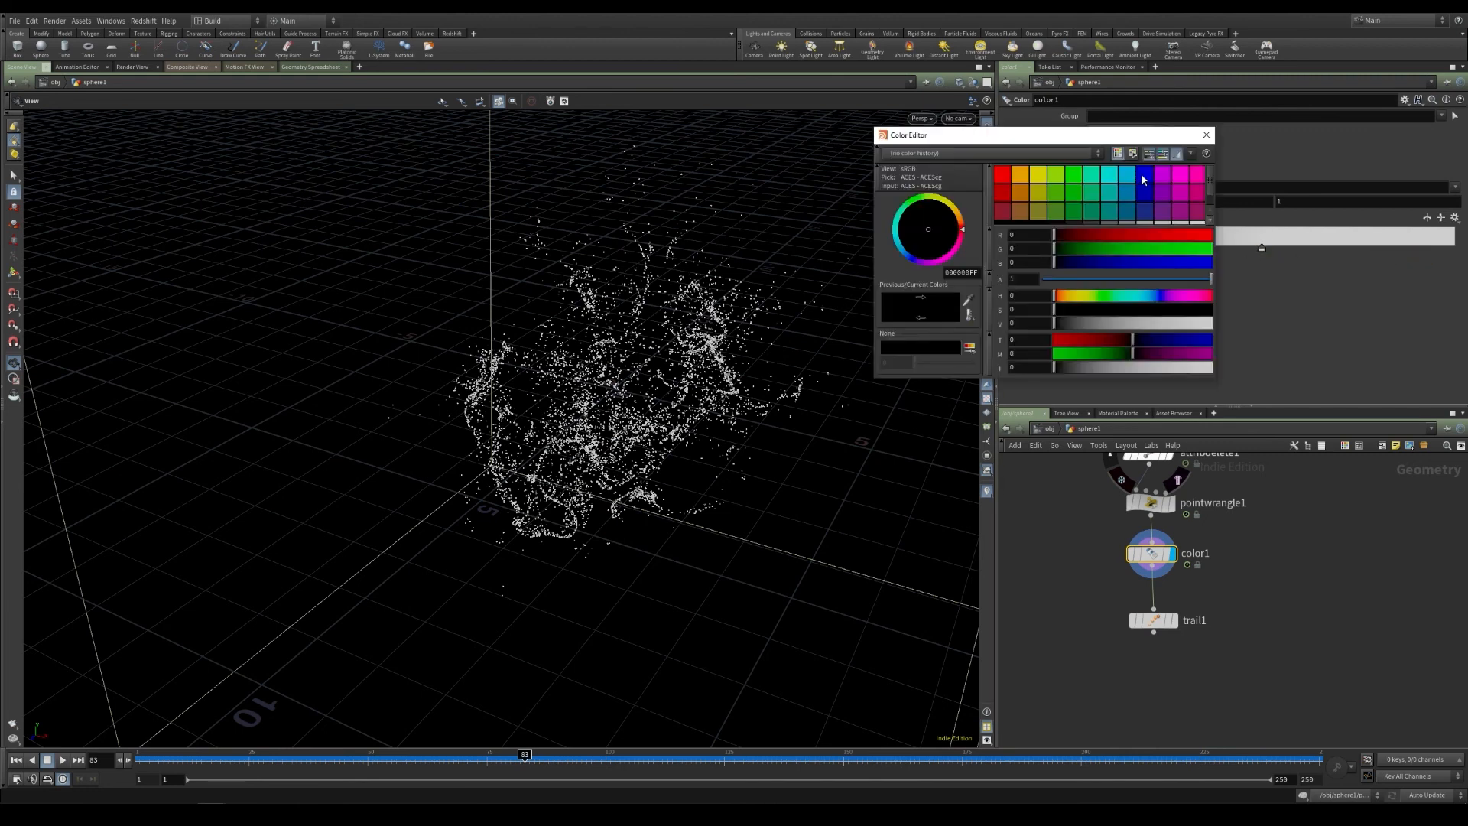
click(1128, 179)
click(1207, 135)
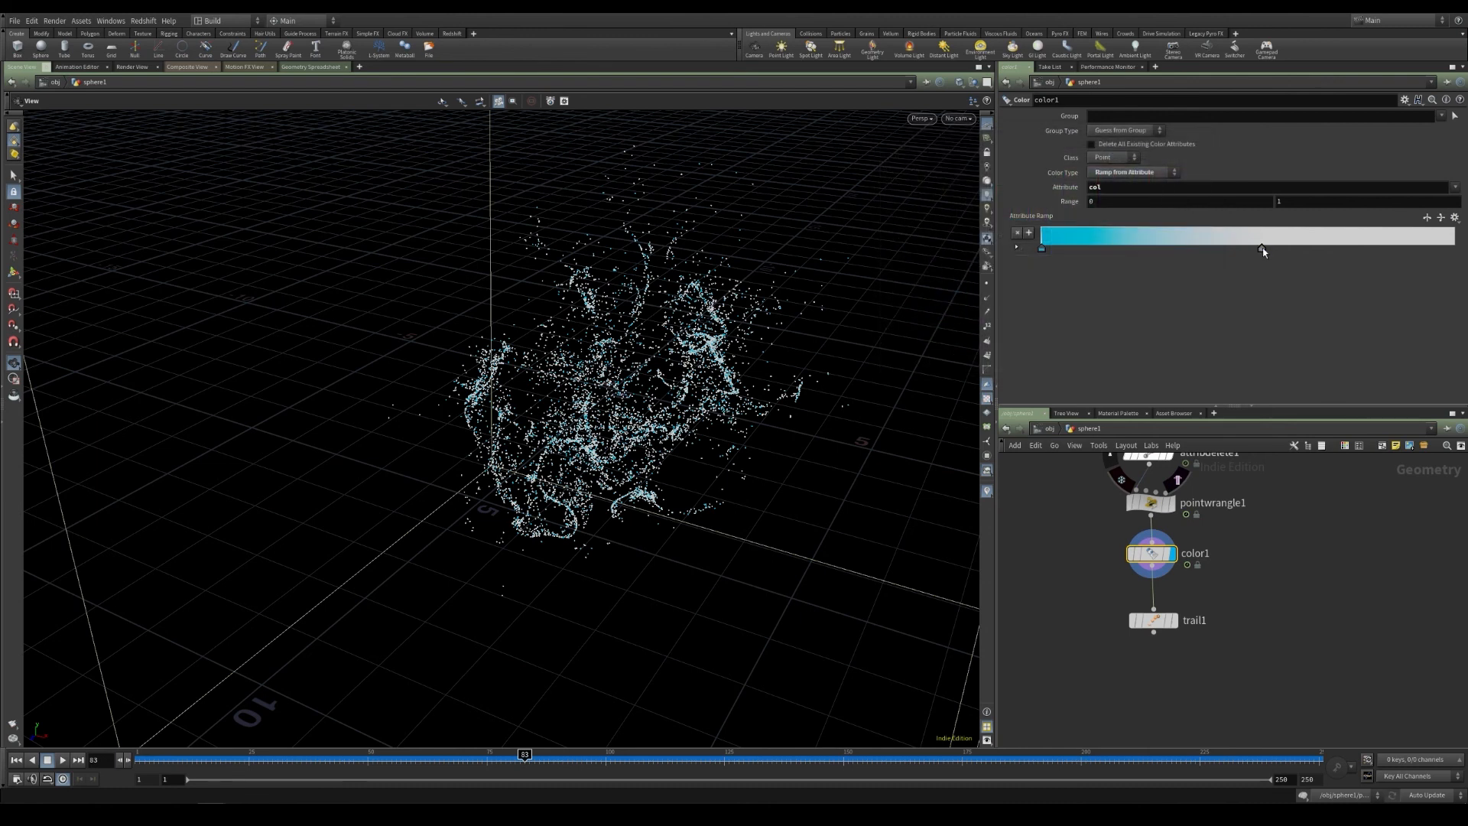
double_click(1262, 247)
click(1142, 176)
drag(1171, 311, 1126, 324)
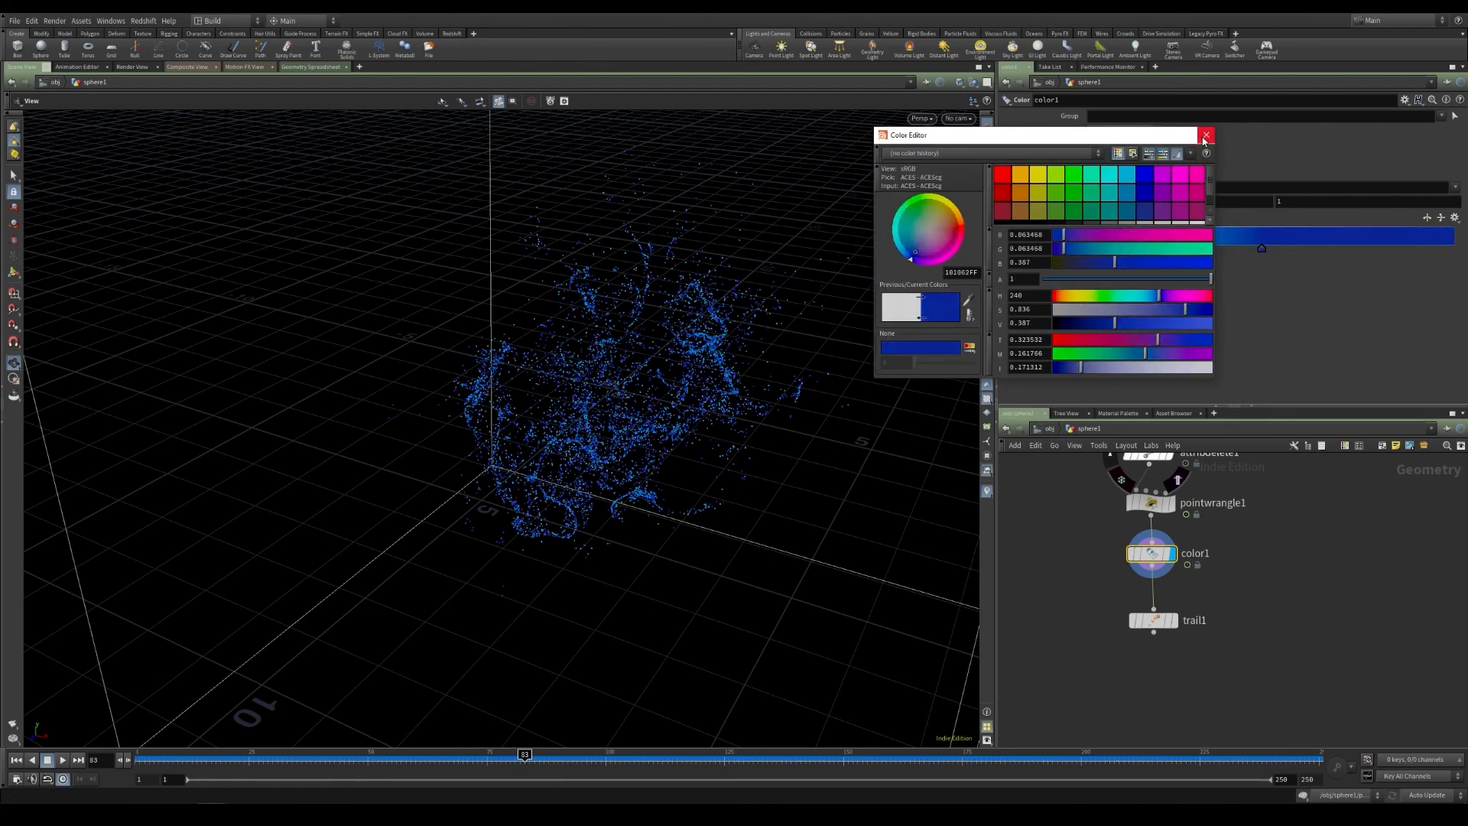
click(1207, 135)
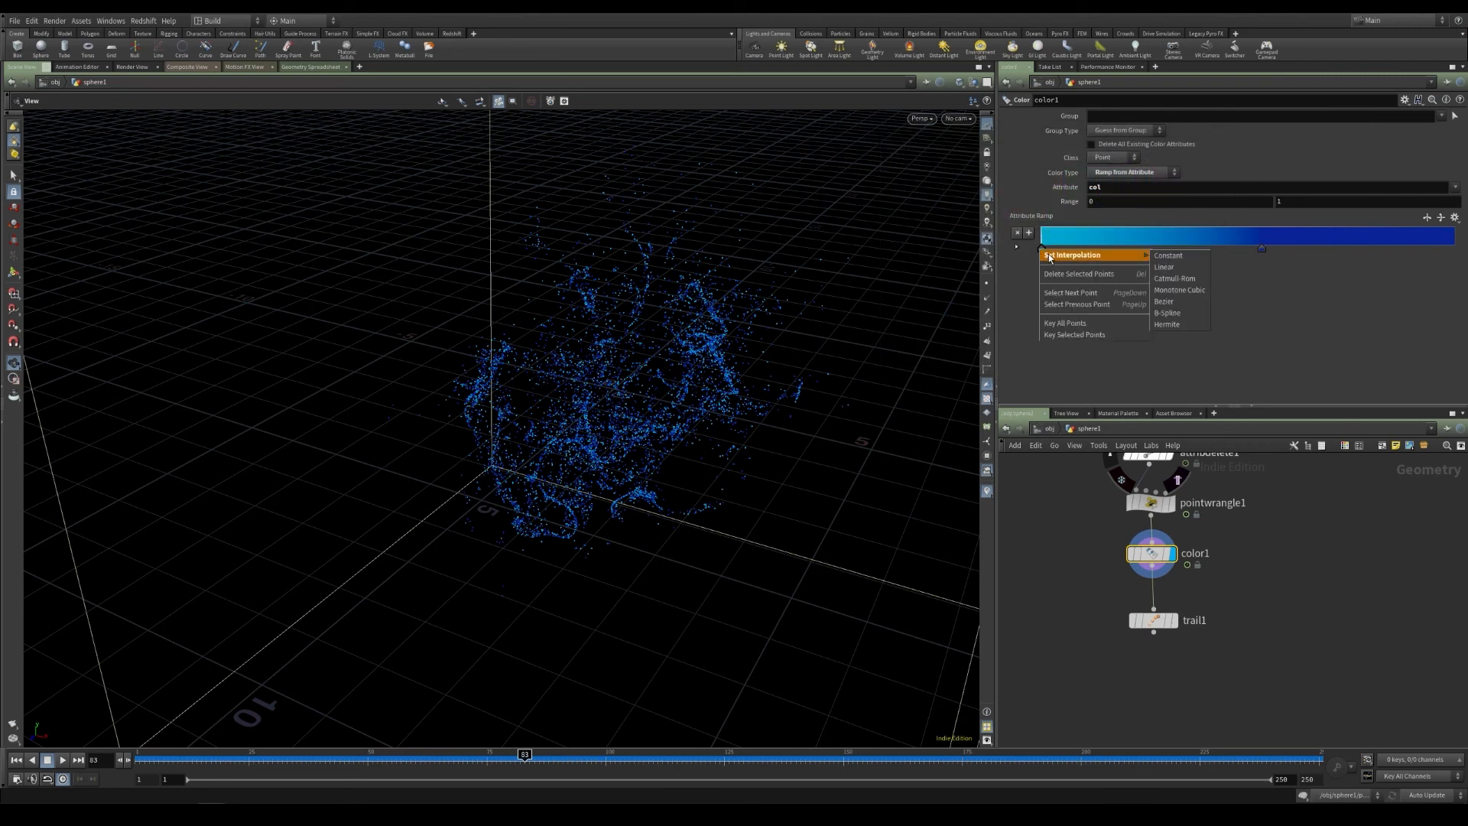
Step: Set the cyan key's interpolation to Constant and move the dark blue key to about the middle of the ramp
click(1172, 257)
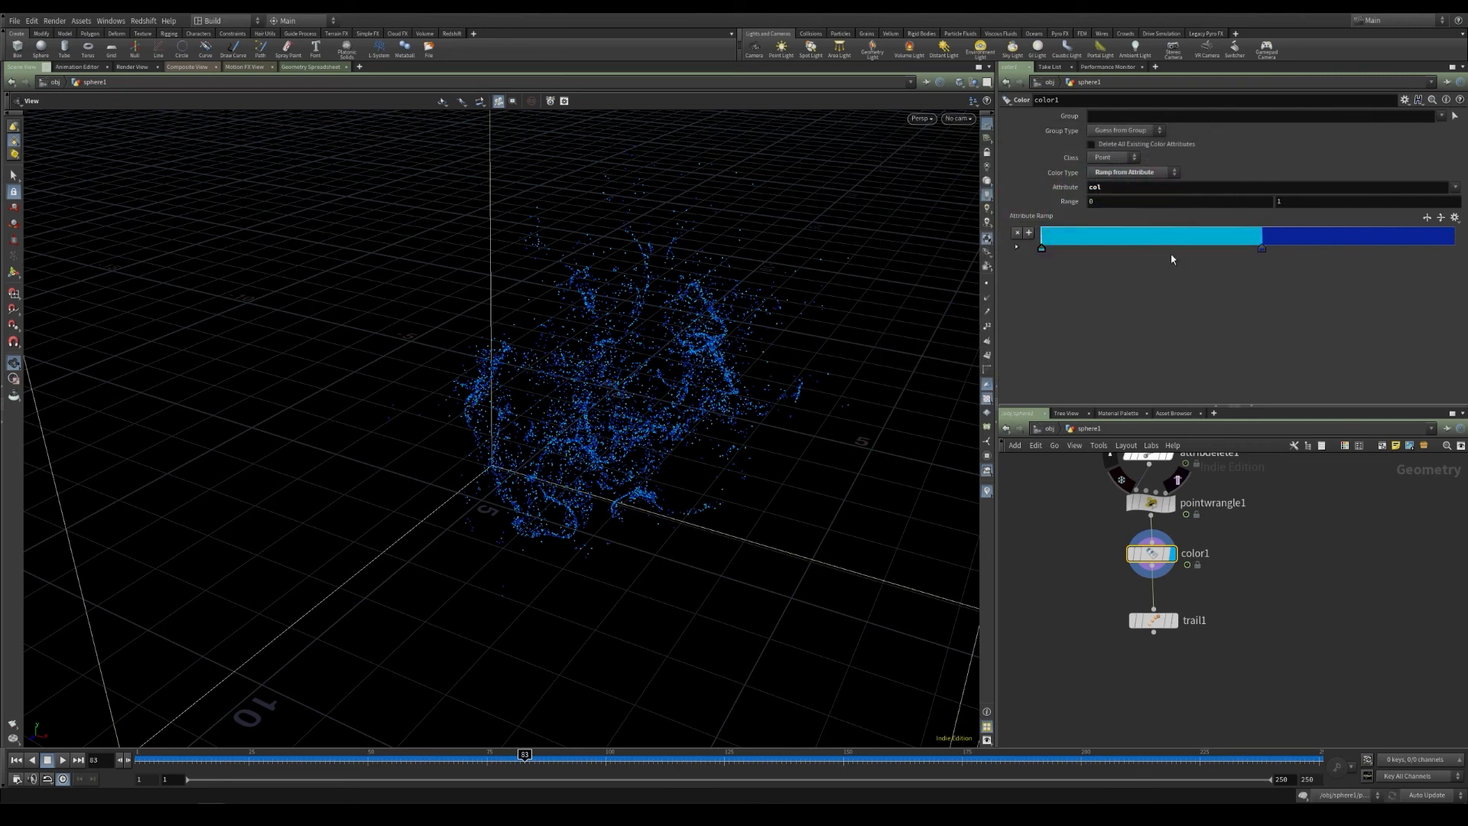
drag(1262, 249, 1239, 251)
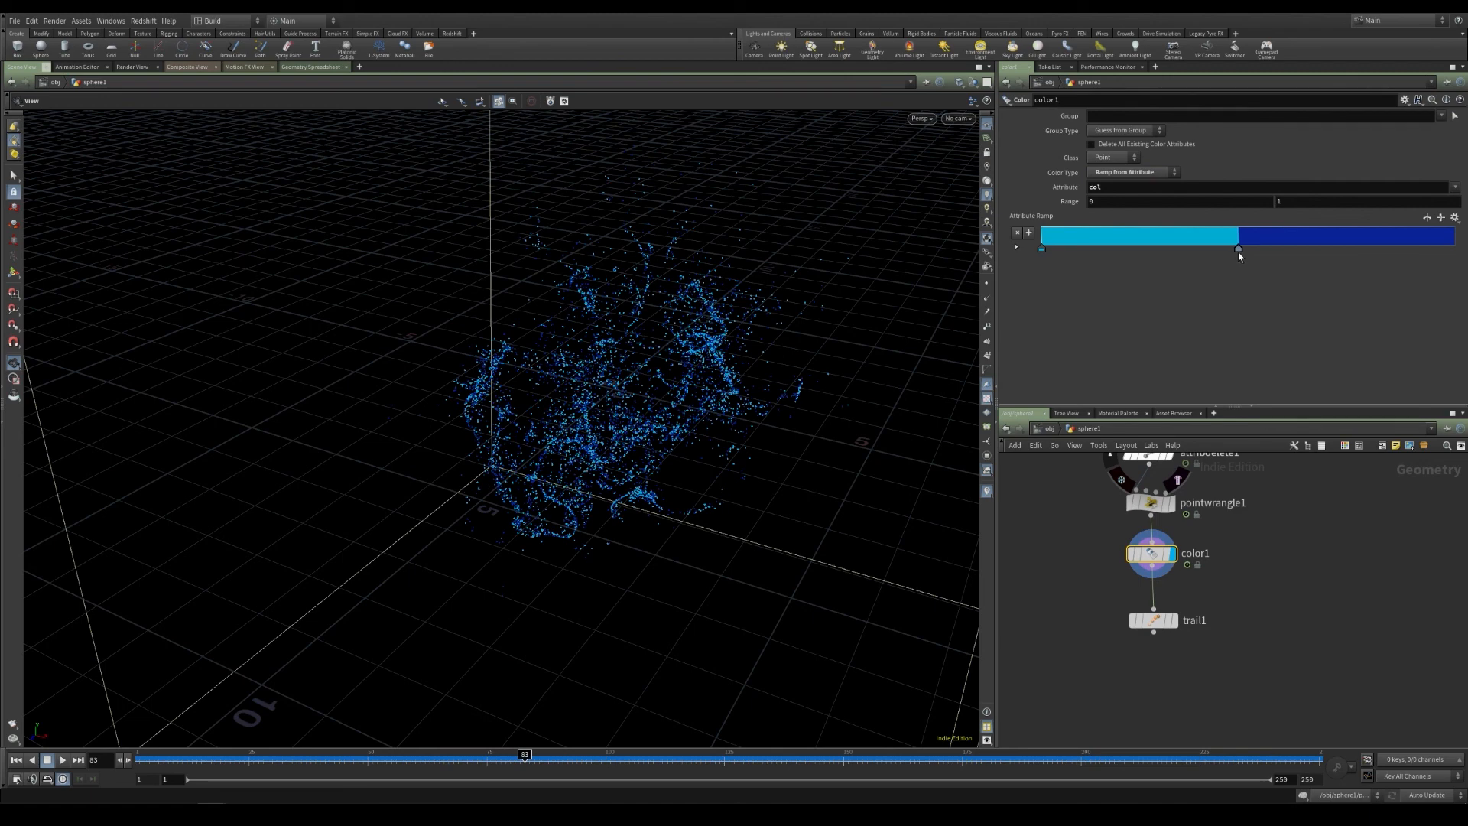
drag(573, 410, 688, 378)
Step: Display trail1's result and scrub the timeline to check the coloured trail lines
click(1172, 620)
click(1158, 626)
drag(796, 490, 736, 493)
drag(149, 762, 355, 767)
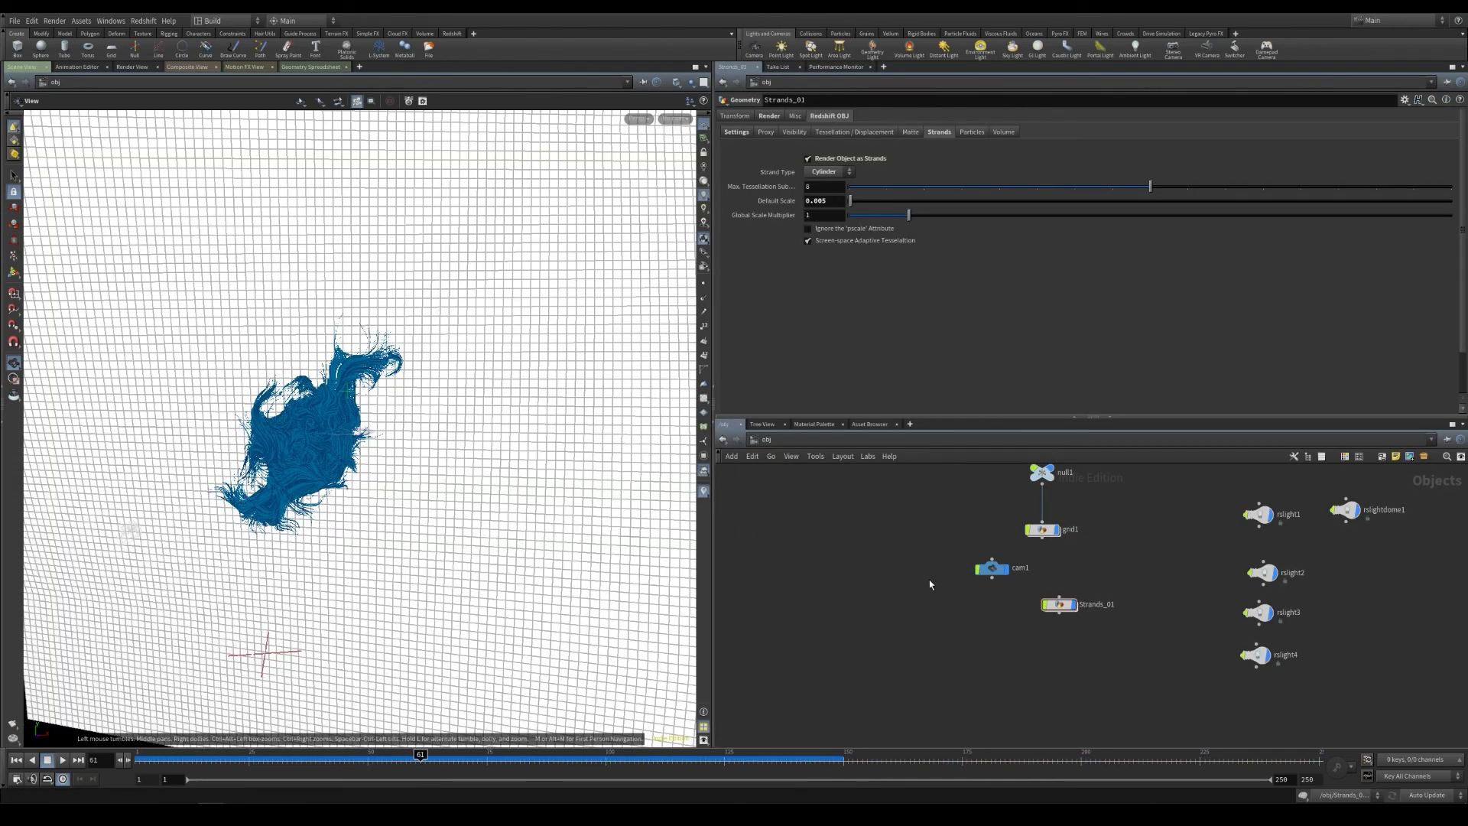
Step: Examine the Redshift strand settings of the Strands_01 object in the render scene, including Strand Type and Default Scale
mouse_move(908, 558)
middle_down()
mouse_move(881, 583)
mouse_move(862, 552)
mouse_move(907, 568)
middle_up()
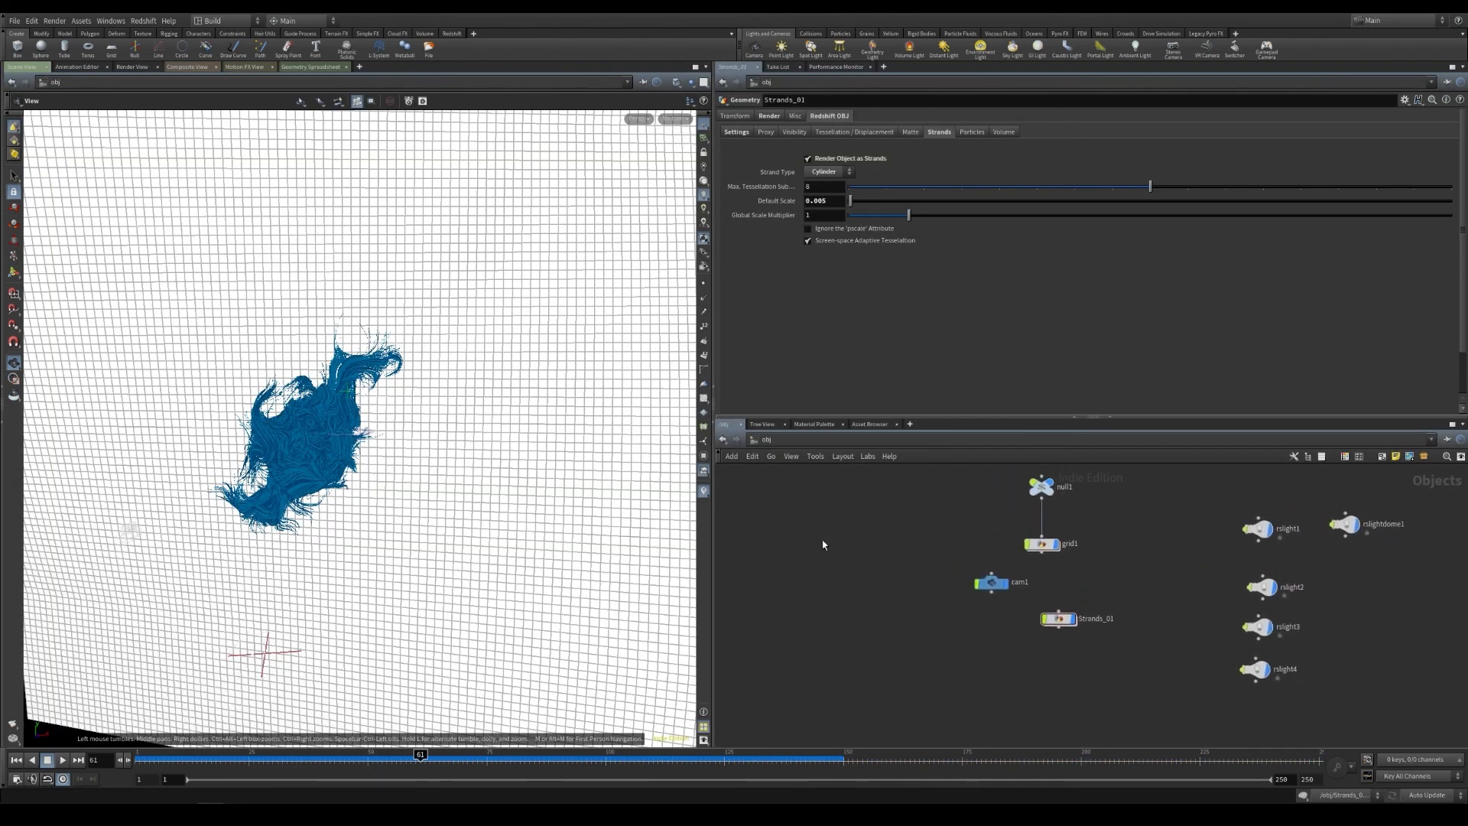
middle_drag(1191, 621, 1081, 612)
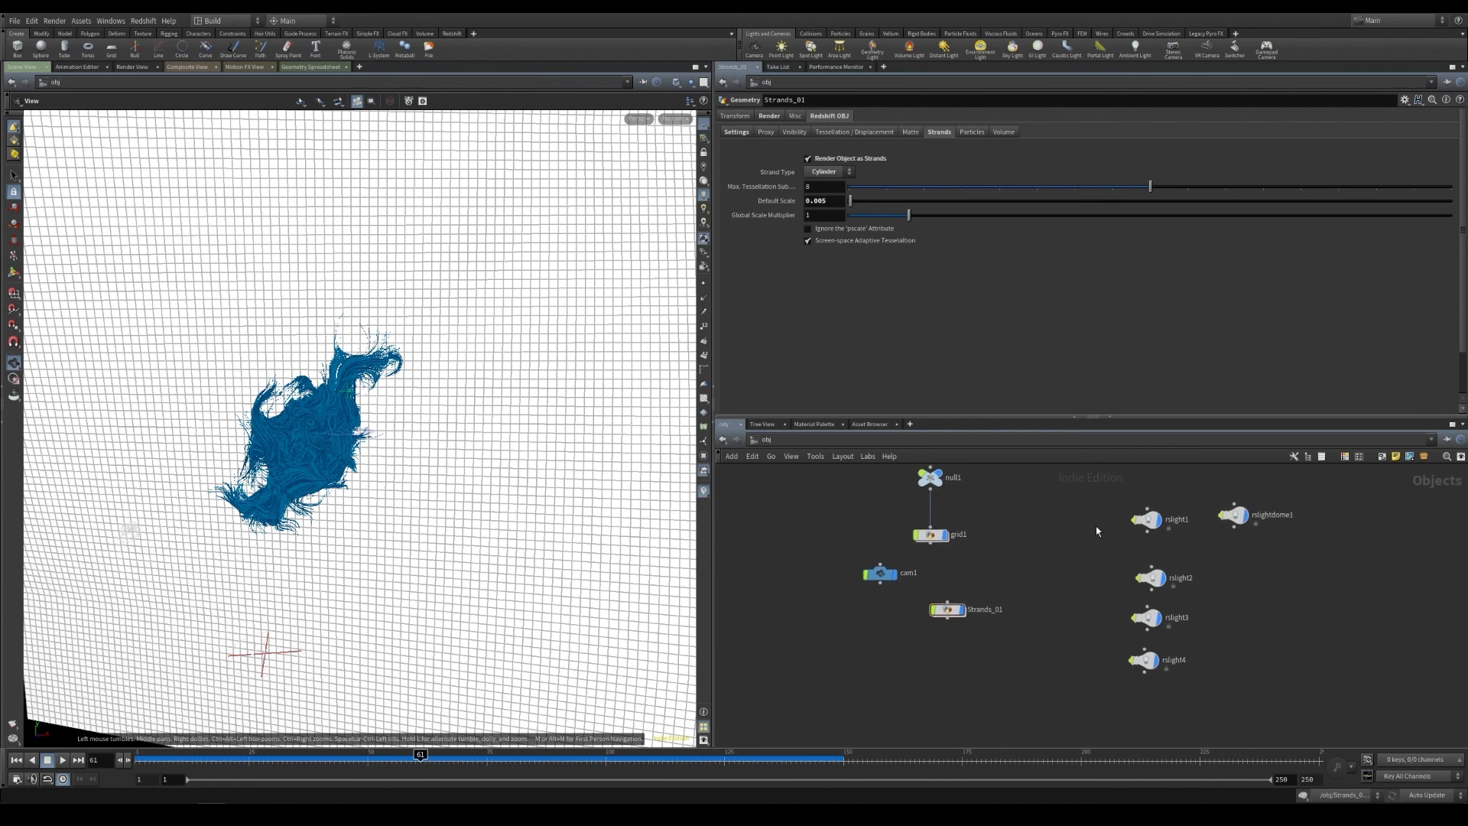
middle_drag(949, 614, 1017, 605)
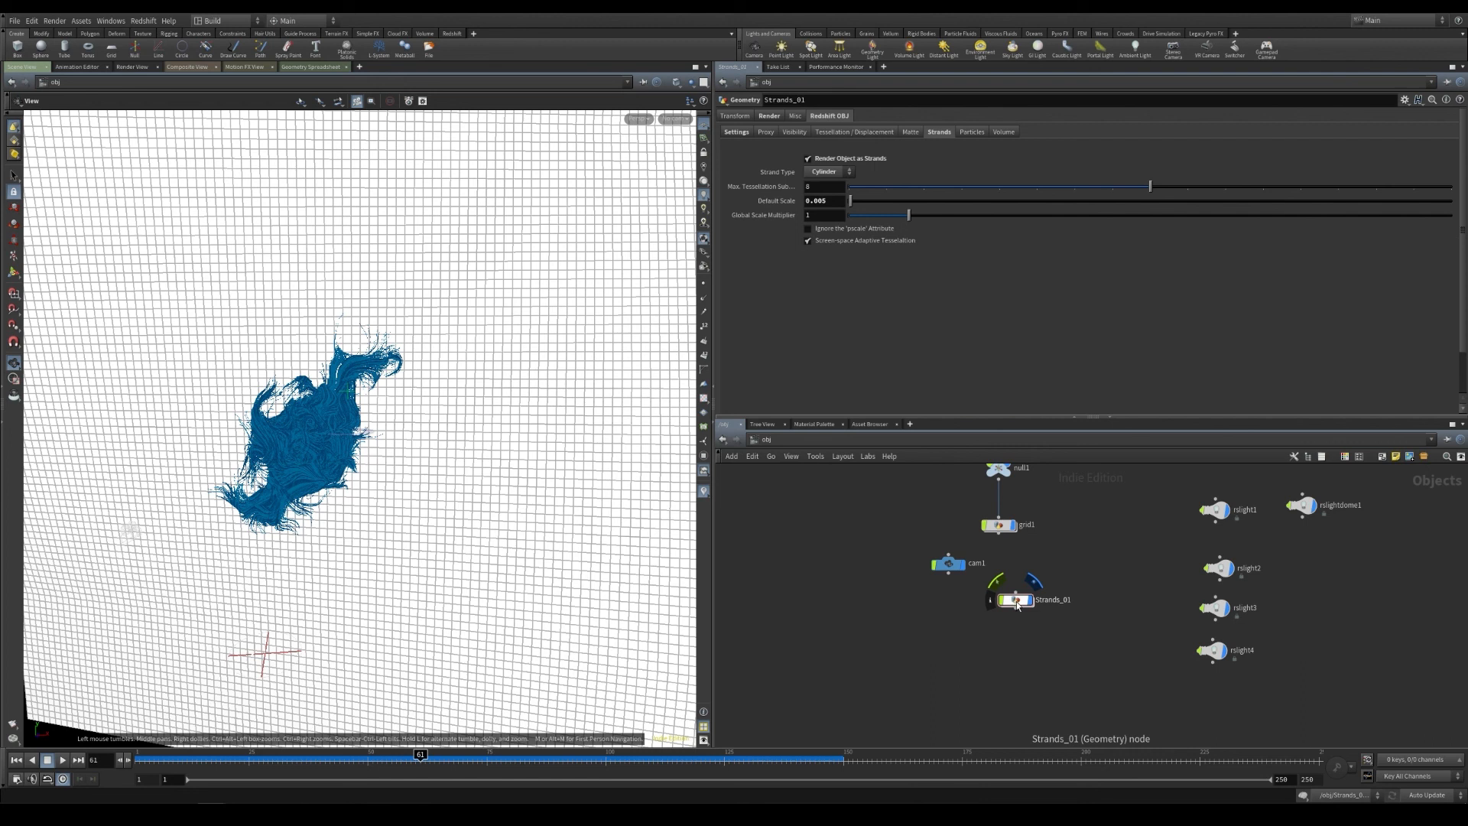
click(1017, 605)
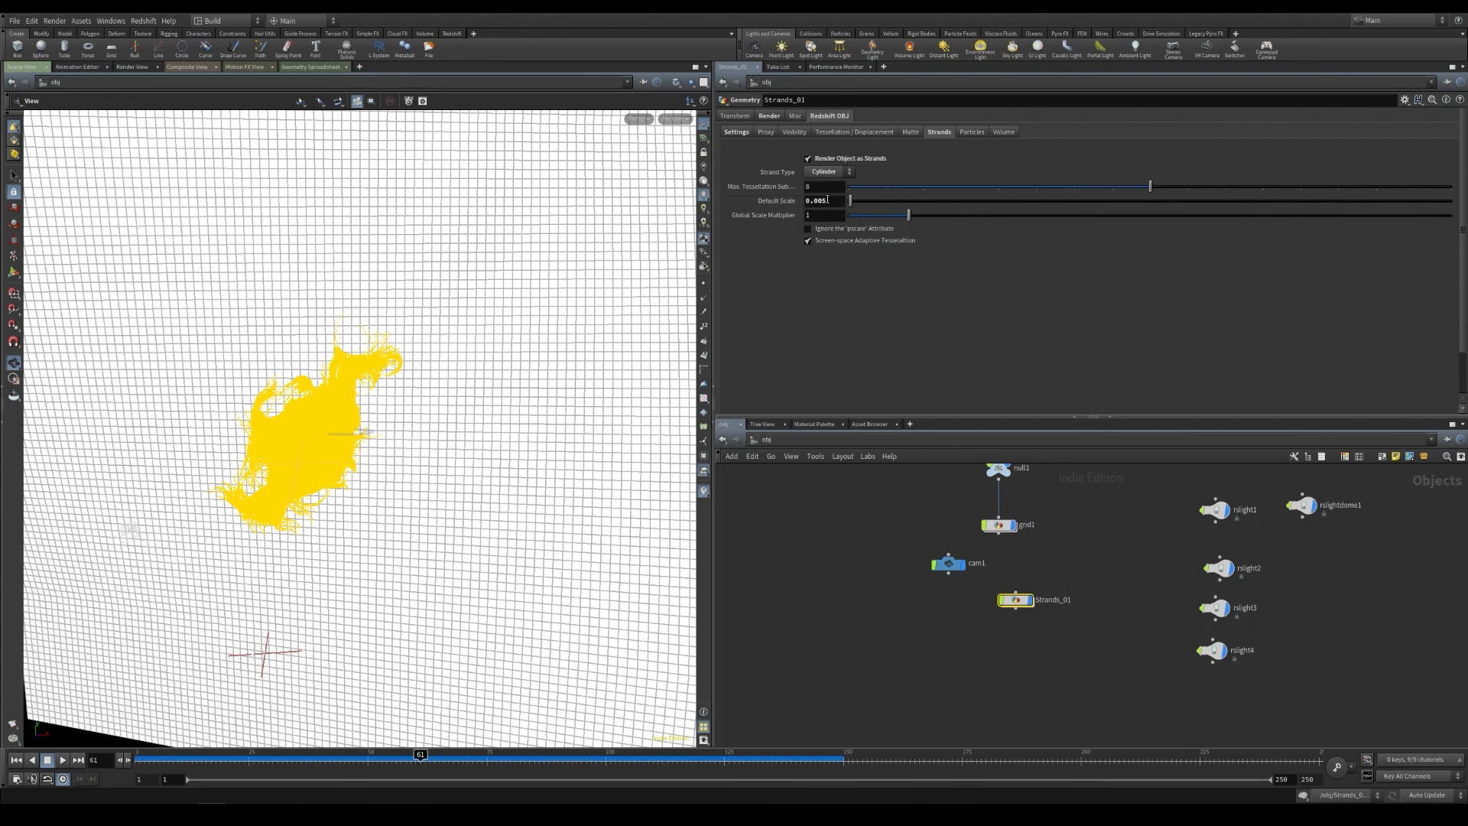
click(1095, 572)
middle_drag(1095, 573, 1060, 561)
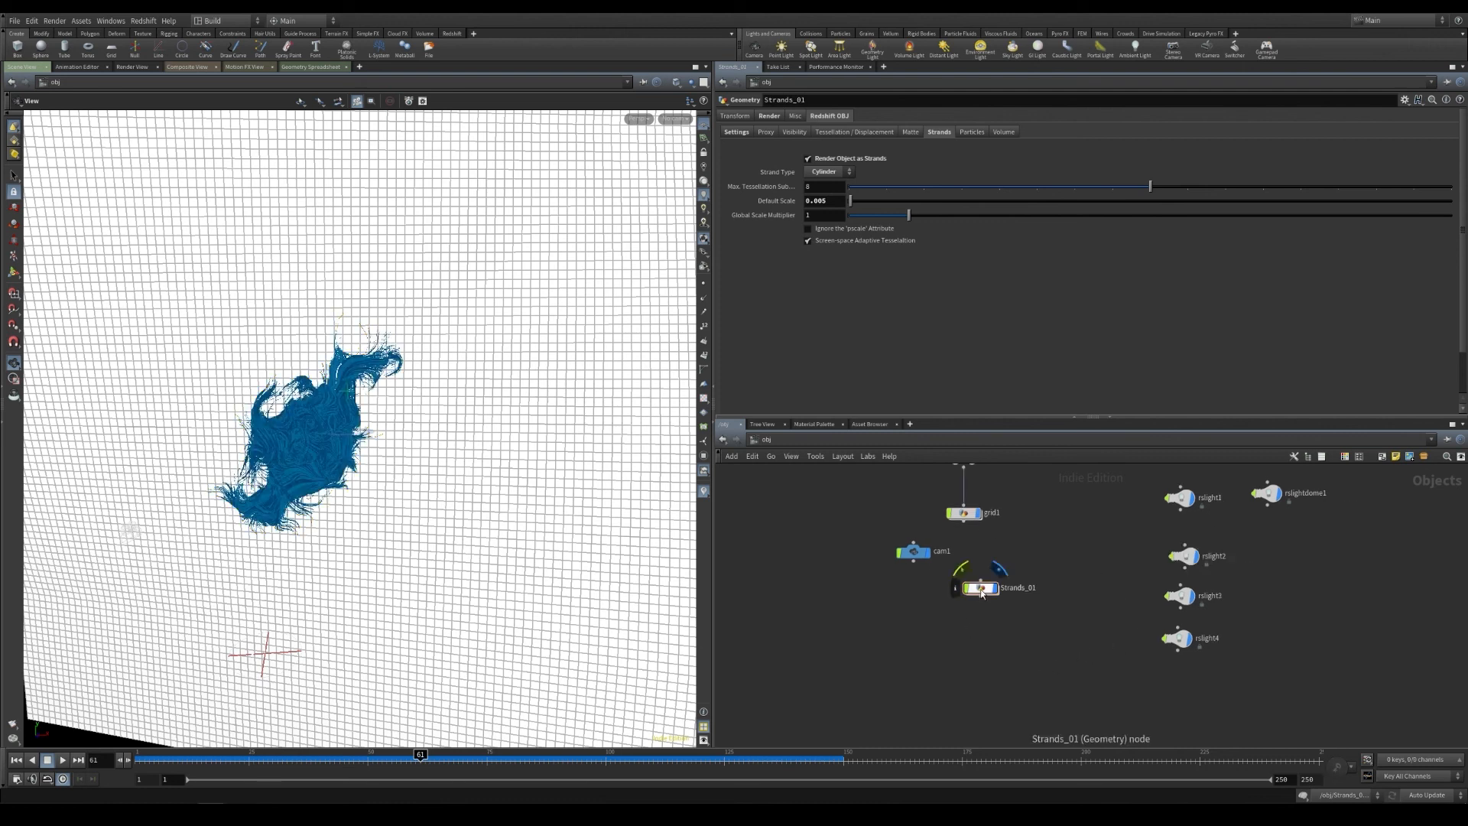
Step: Examine the RS Point Attribute node feeding the diffuse colour in the strands material, and return to the object network
click(771, 440)
click(796, 477)
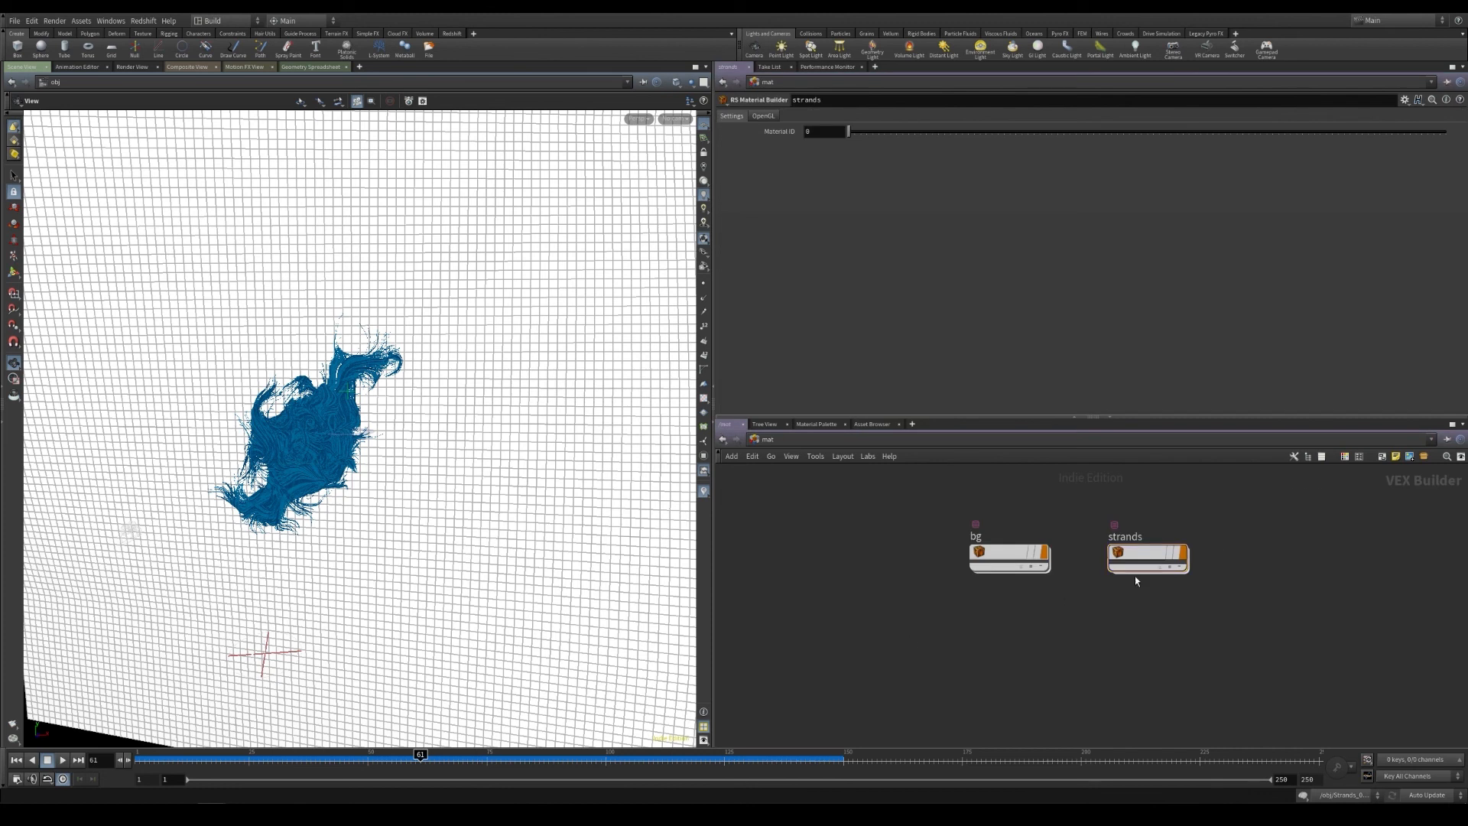
double_click(1151, 549)
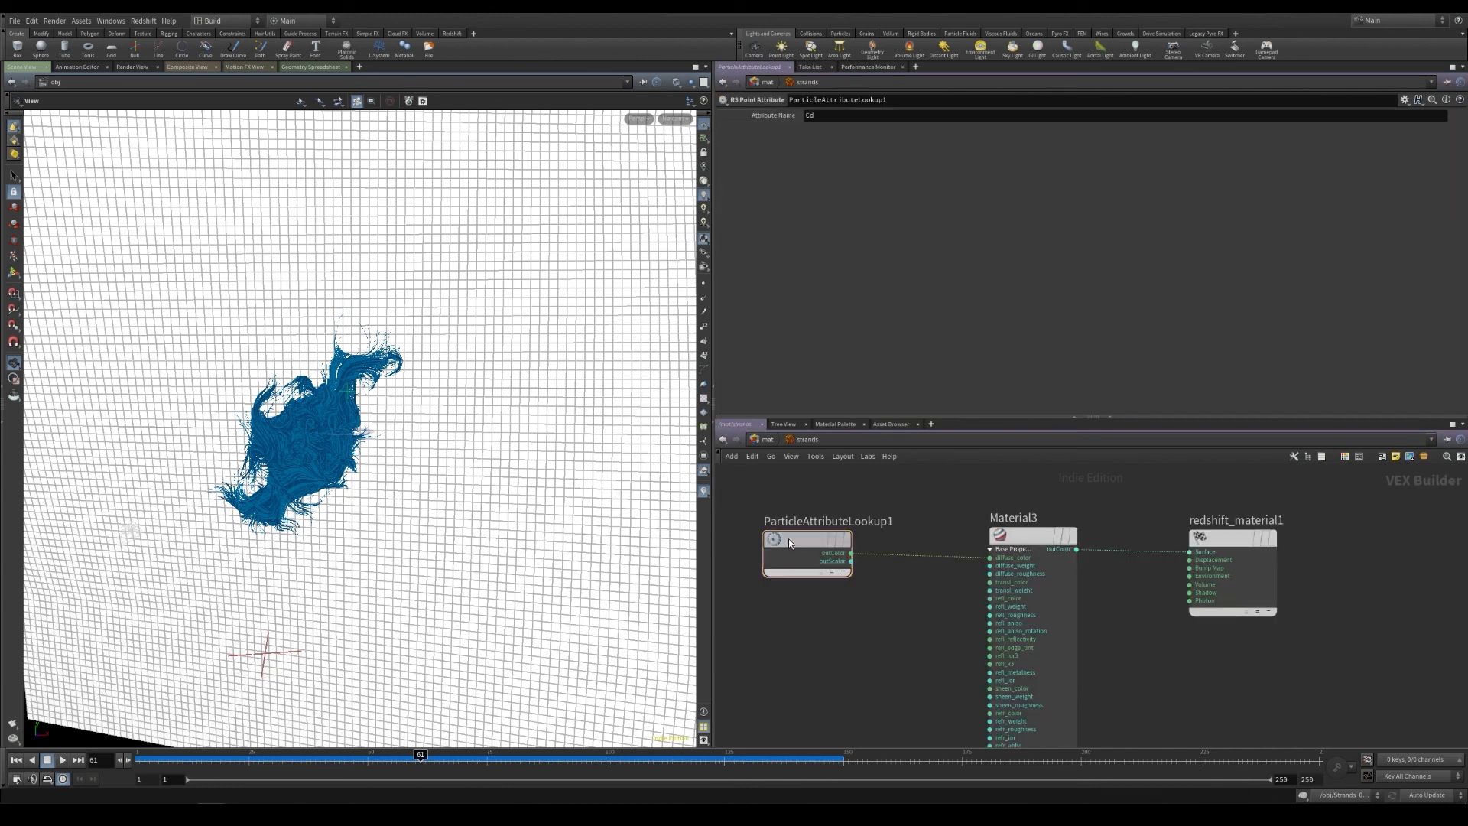
key(Tab)
text(point)
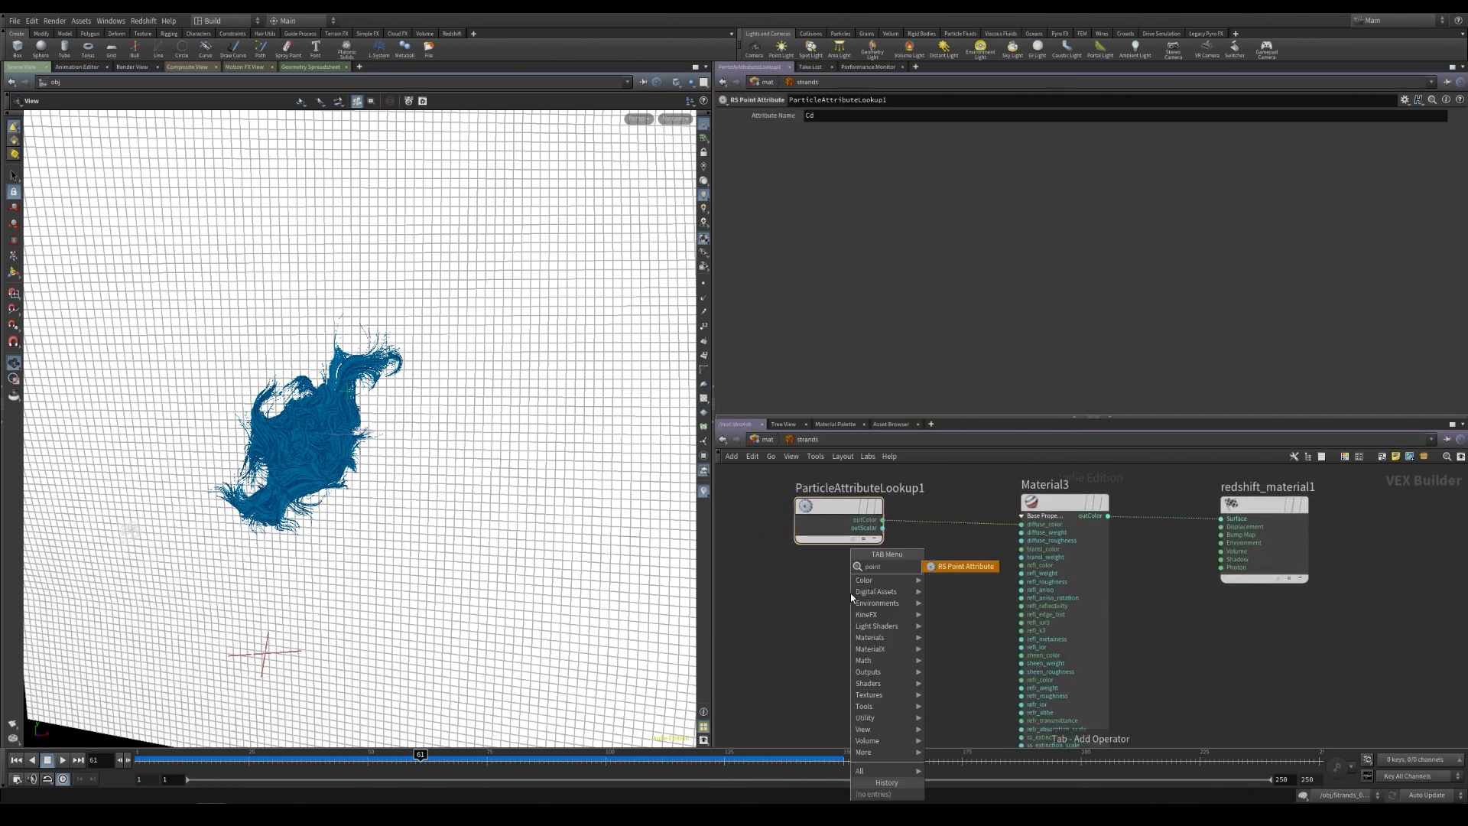
key(Escape)
click(839, 508)
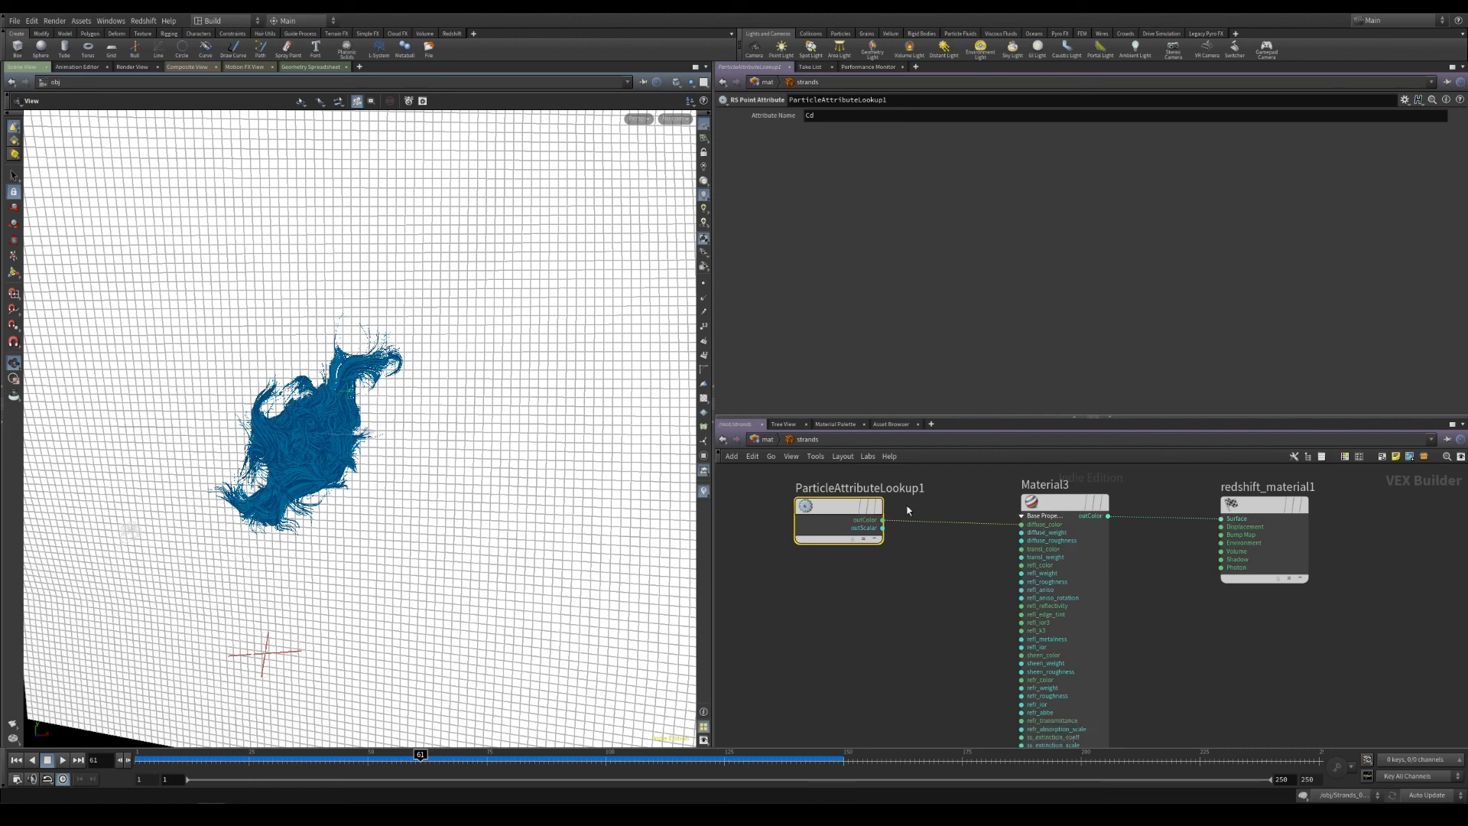
click(768, 439)
click(767, 439)
click(797, 484)
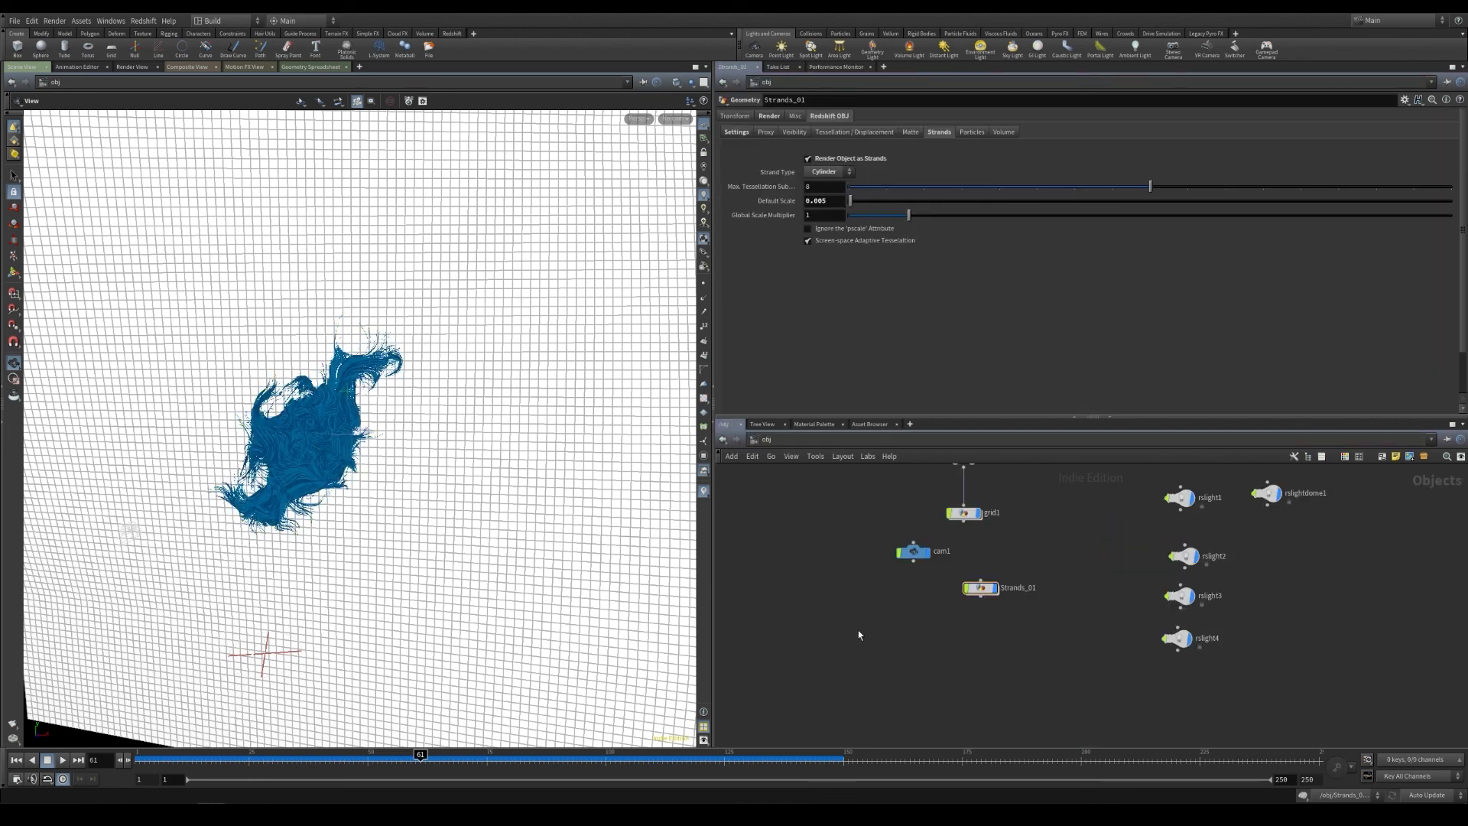